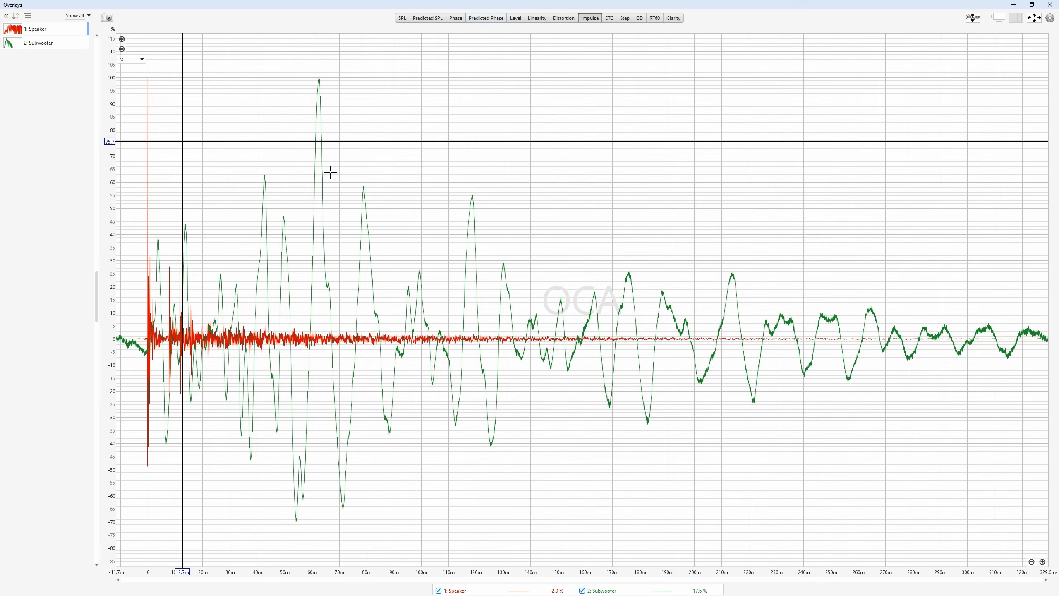
- Examine the Speaker's initial impulse peak near time zero in the impulse overlay graph
click(1043, 561)
click(1042, 561)
scroll(766, 275, up, 2)
drag(767, 274, 798, 262)
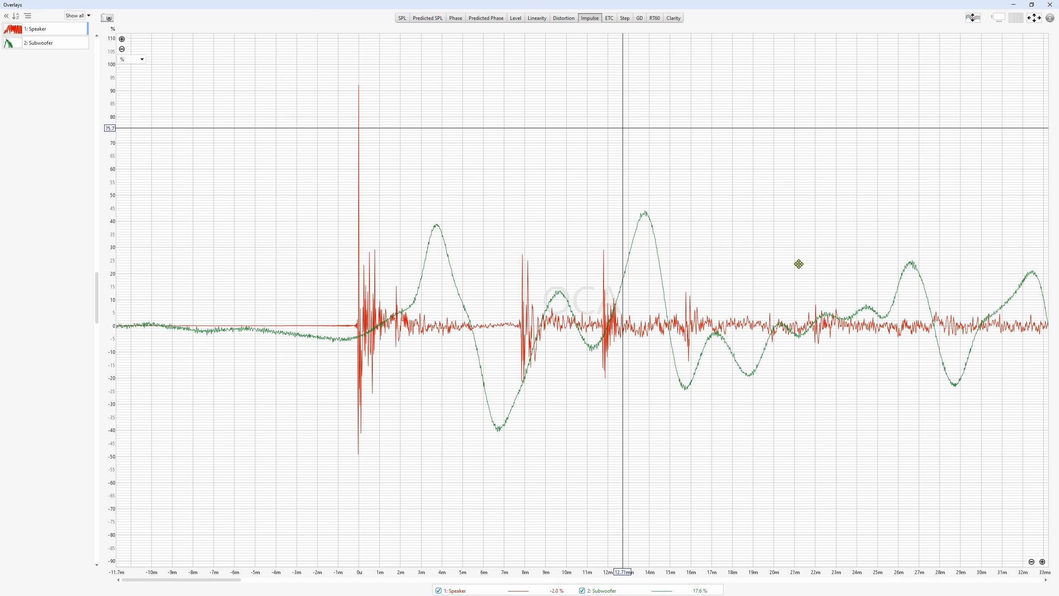
click(358, 143)
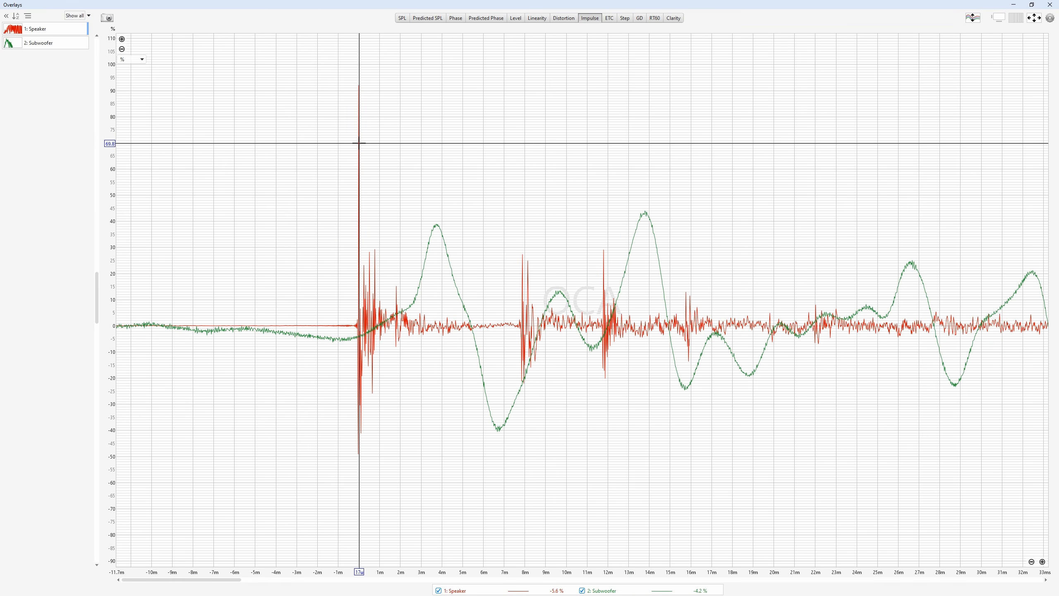
- Examine the Subwoofer's highest impulse peak over a wider time span, and close the overlay window
click(1031, 562)
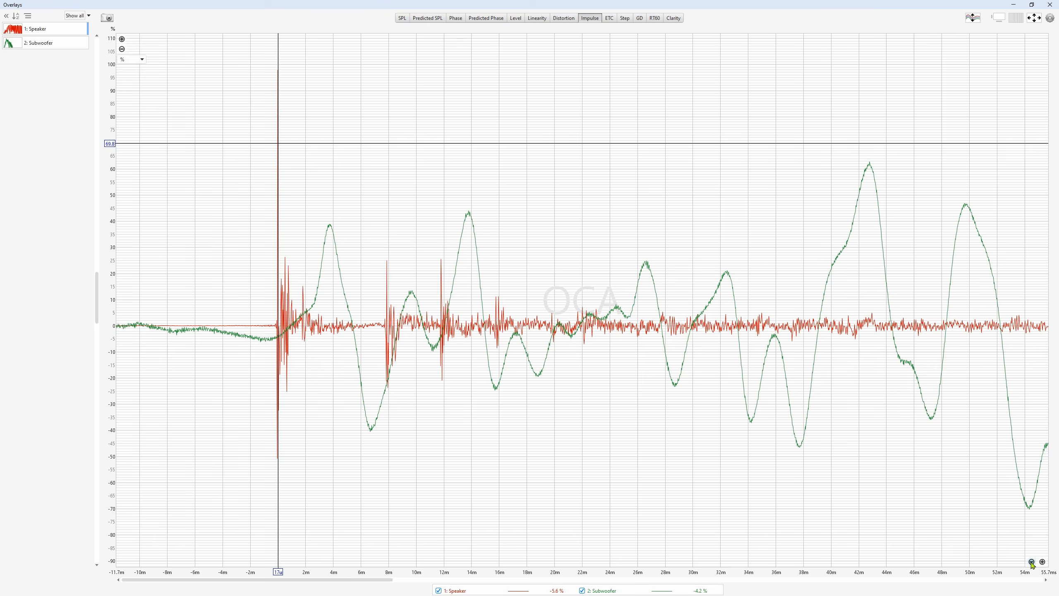
click(1031, 562)
click(1031, 561)
click(1031, 562)
click(420, 69)
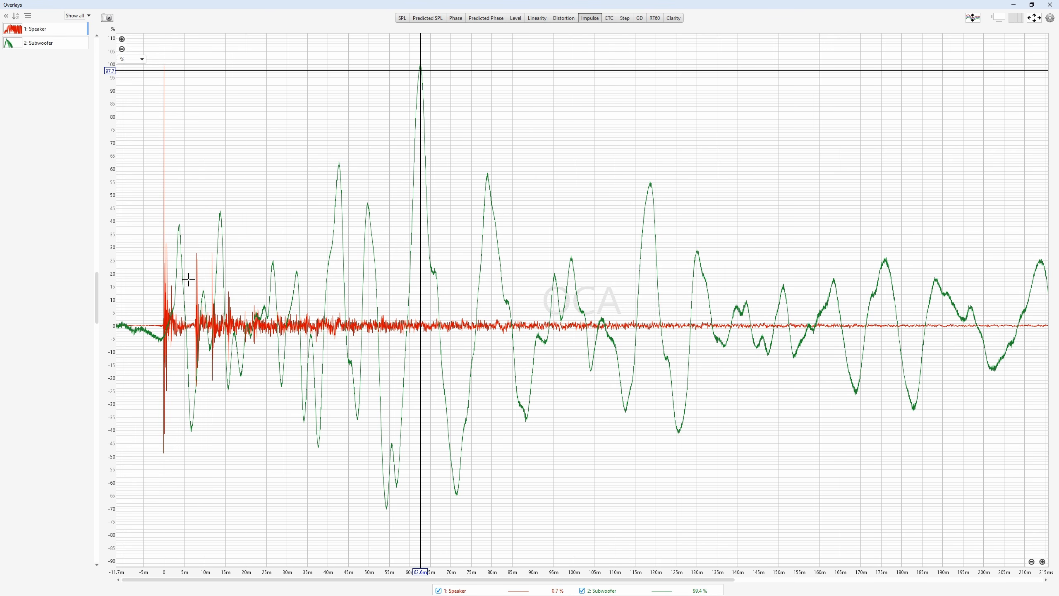
click(1050, 4)
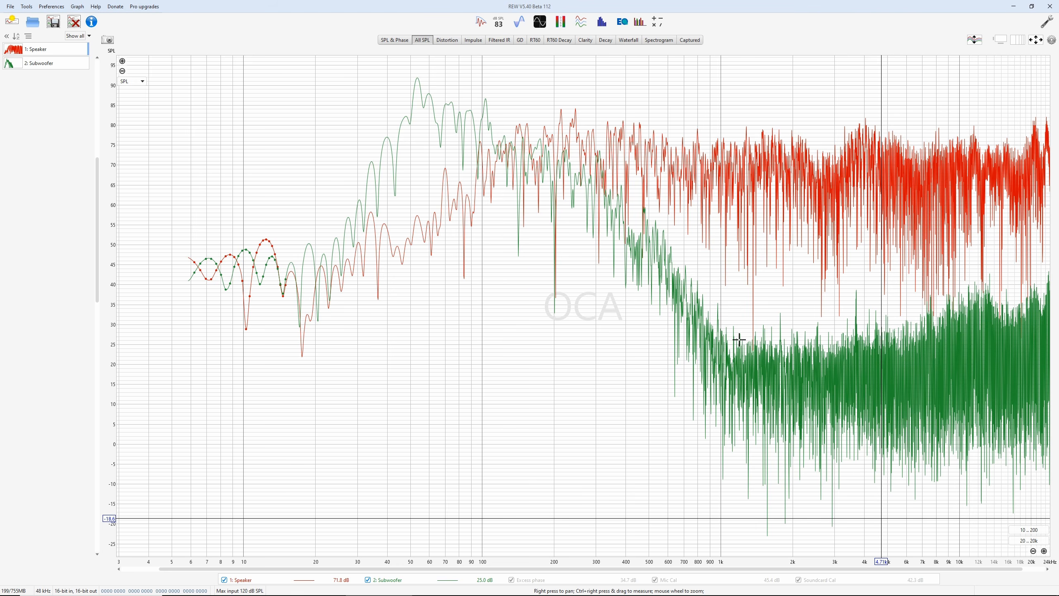
- Review the measurement info of the Subwoofer and of the Speaker
mouse_move(65, 54)
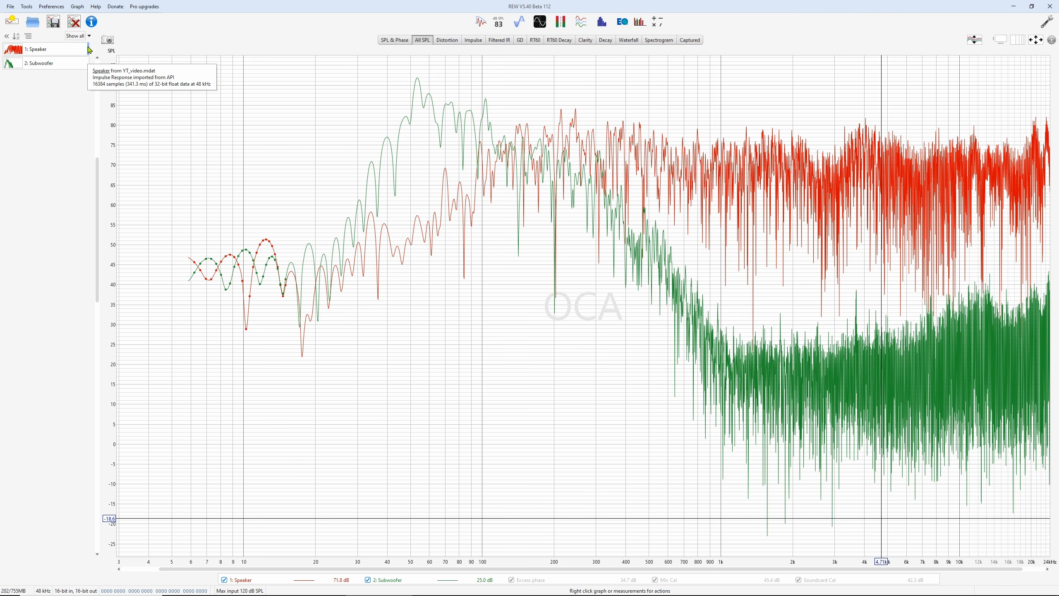
click(75, 68)
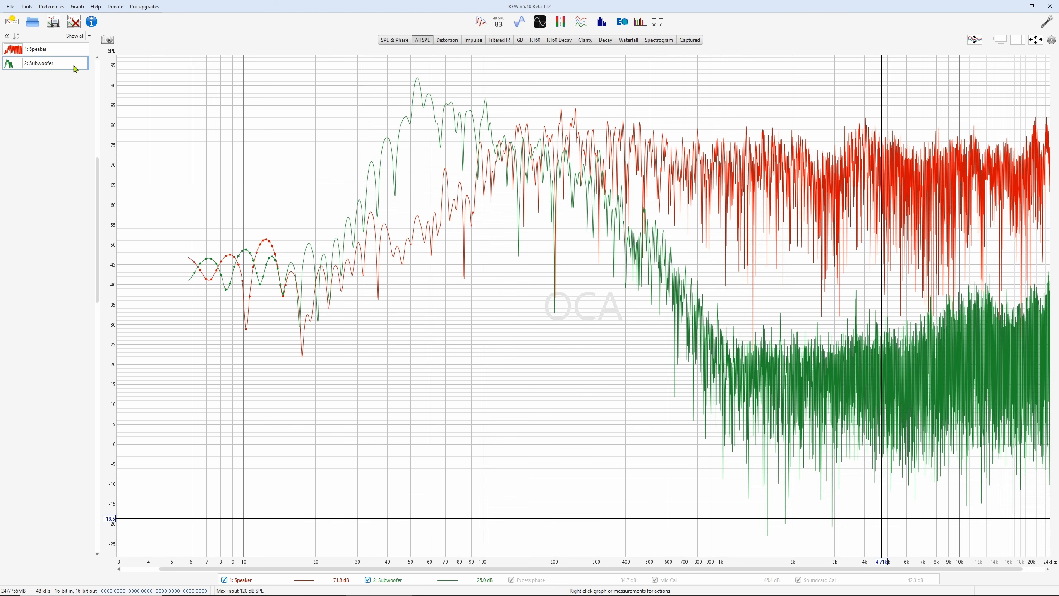
click(73, 50)
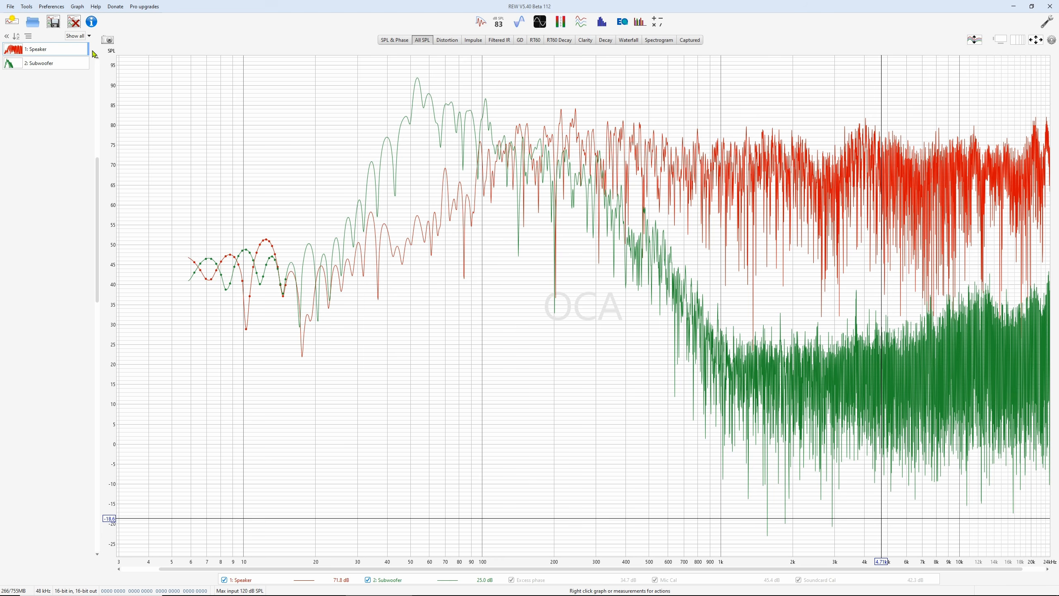
click(78, 68)
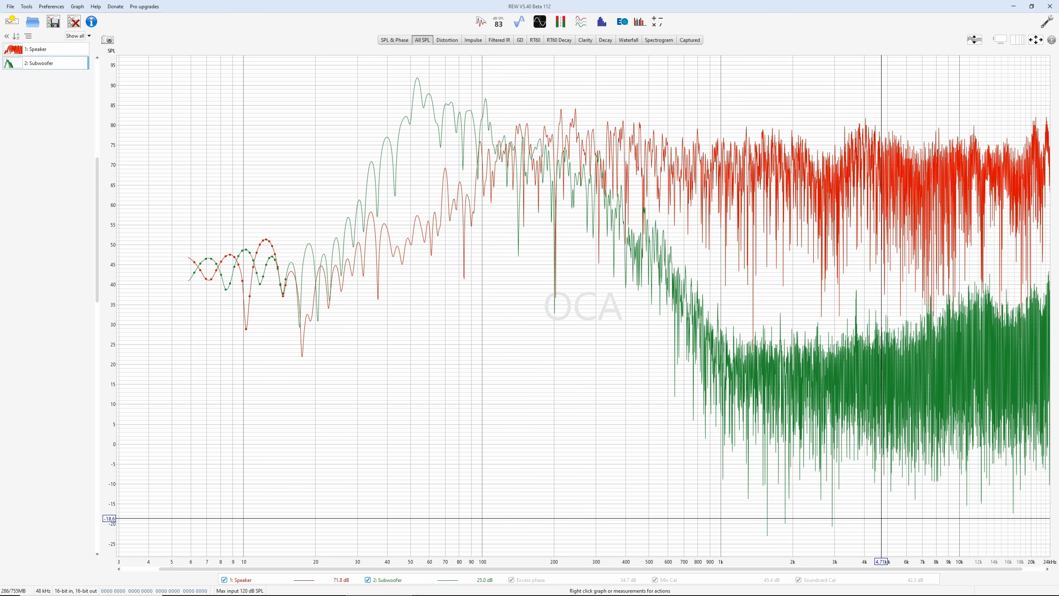
mouse_move(63, 69)
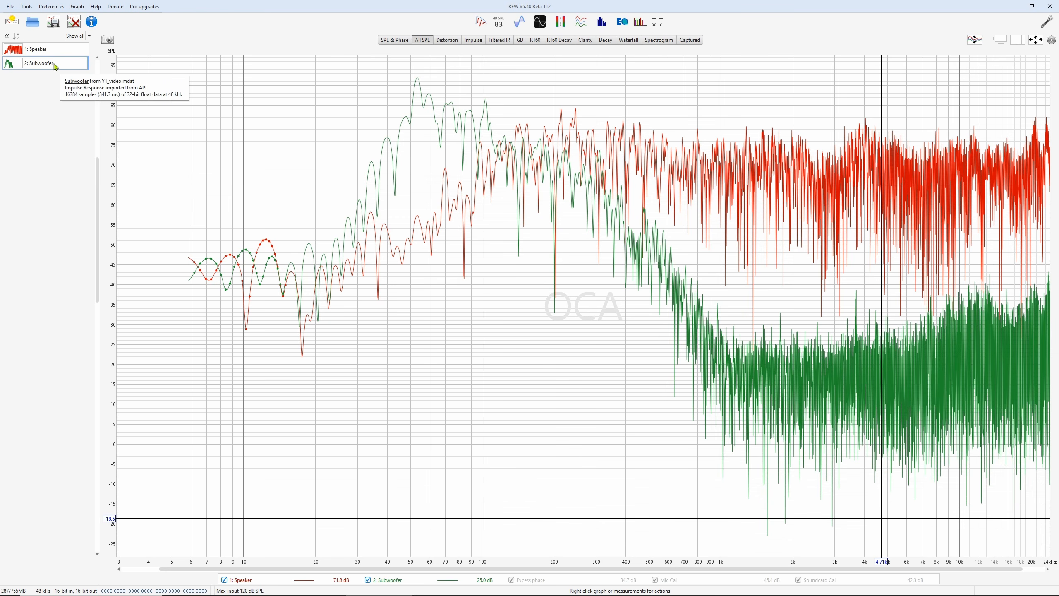
click(92, 22)
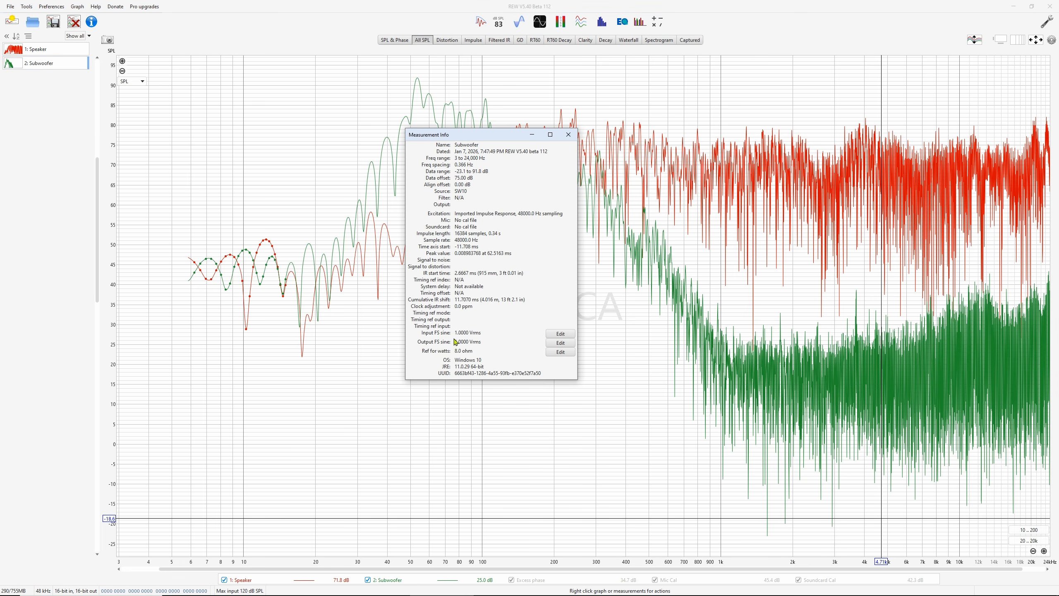
click(58, 50)
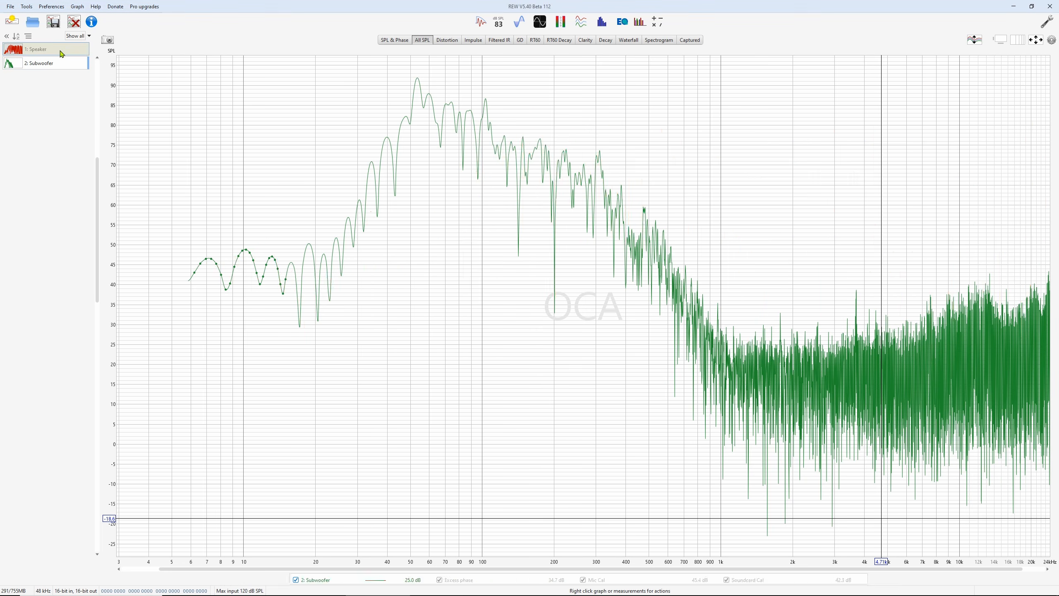
click(92, 21)
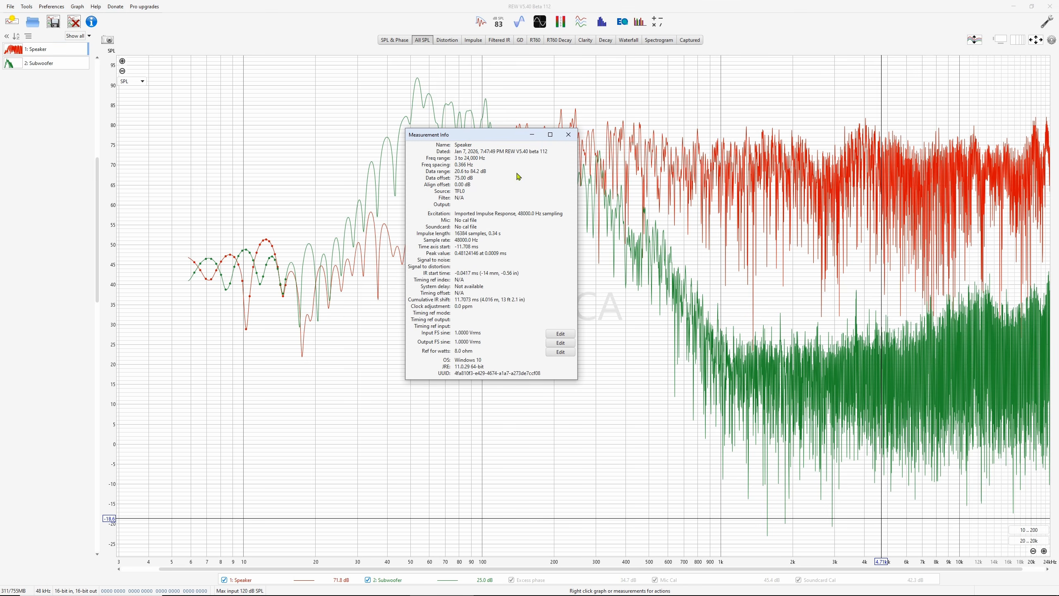
- Check the impulse response window settings of the Speaker measurement and close them
click(482, 21)
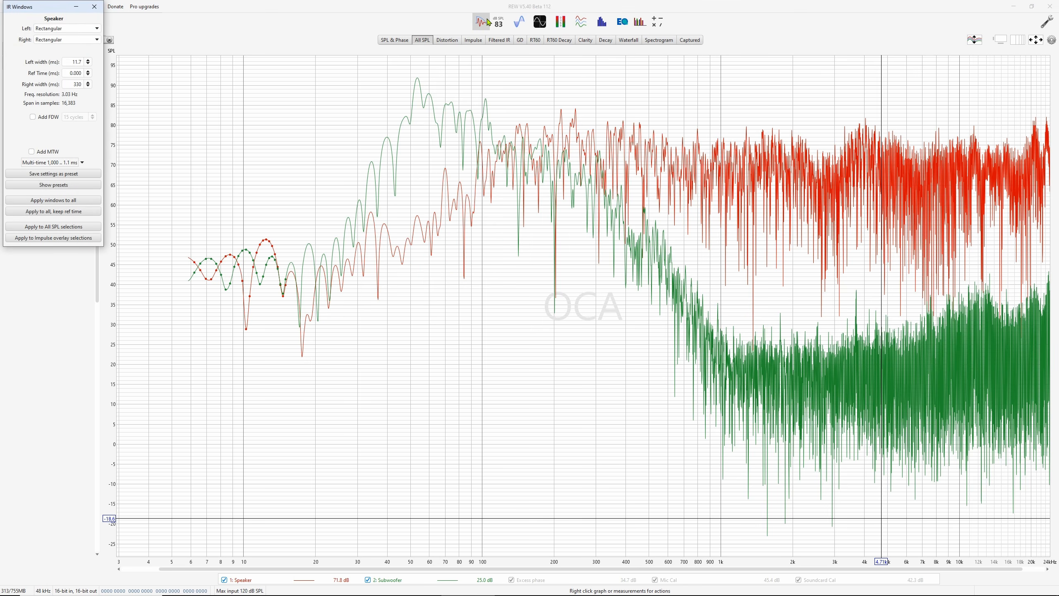
drag(58, 7, 364, 124)
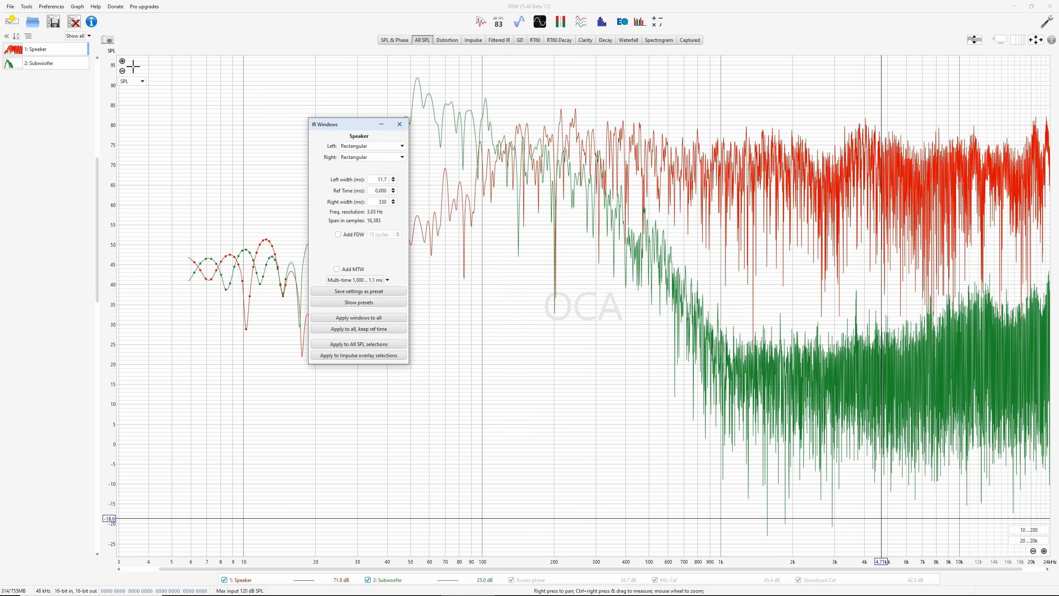
click(399, 125)
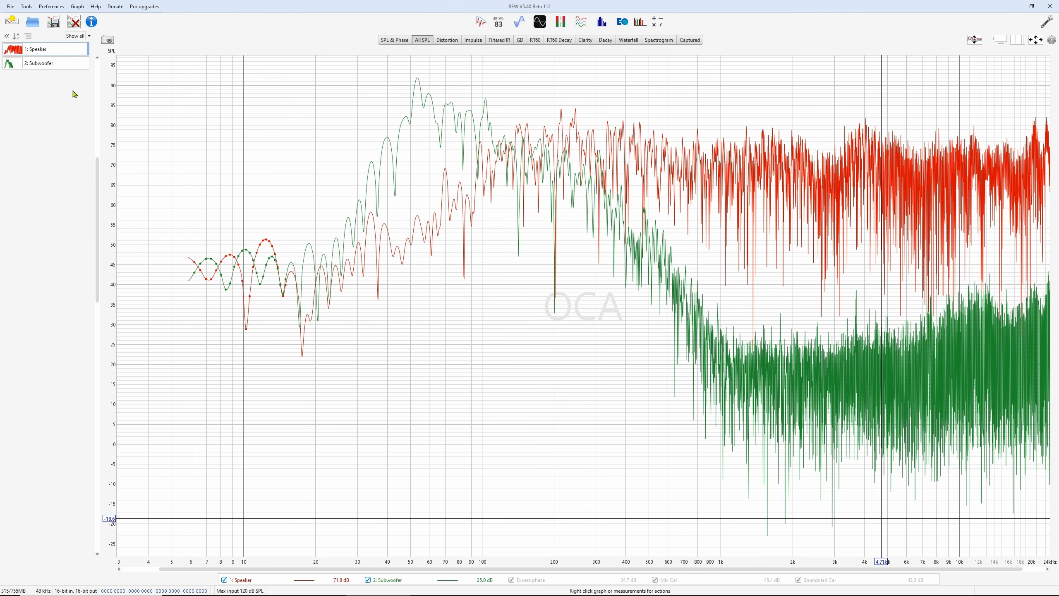
- Show only the Speaker trace in the All SPL graph and open the EQ window for that measurement
middle_click(35, 61)
middle_click(75, 48)
middle_click(75, 50)
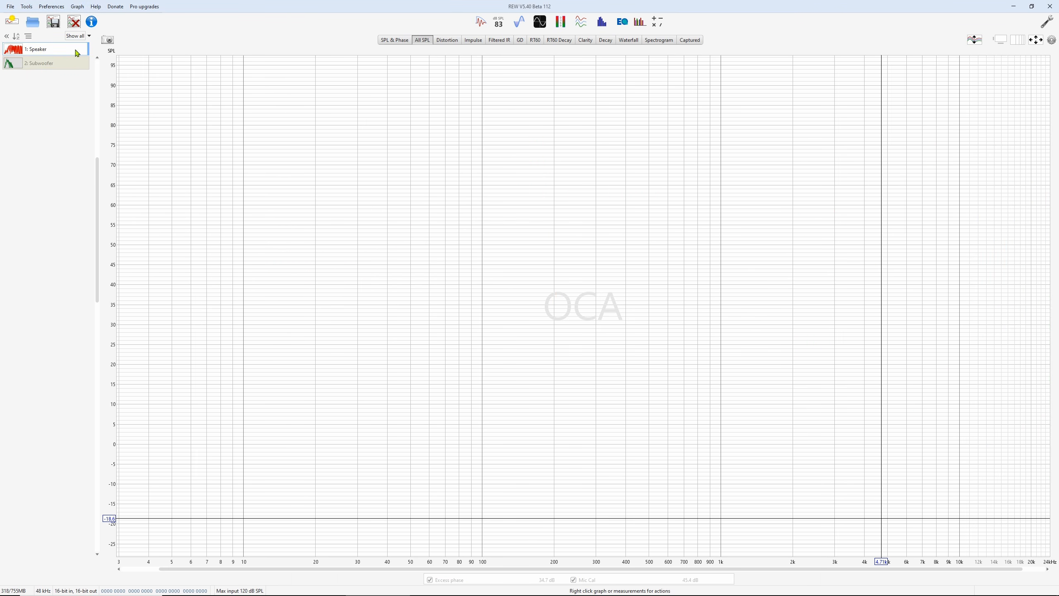
right_click(76, 52)
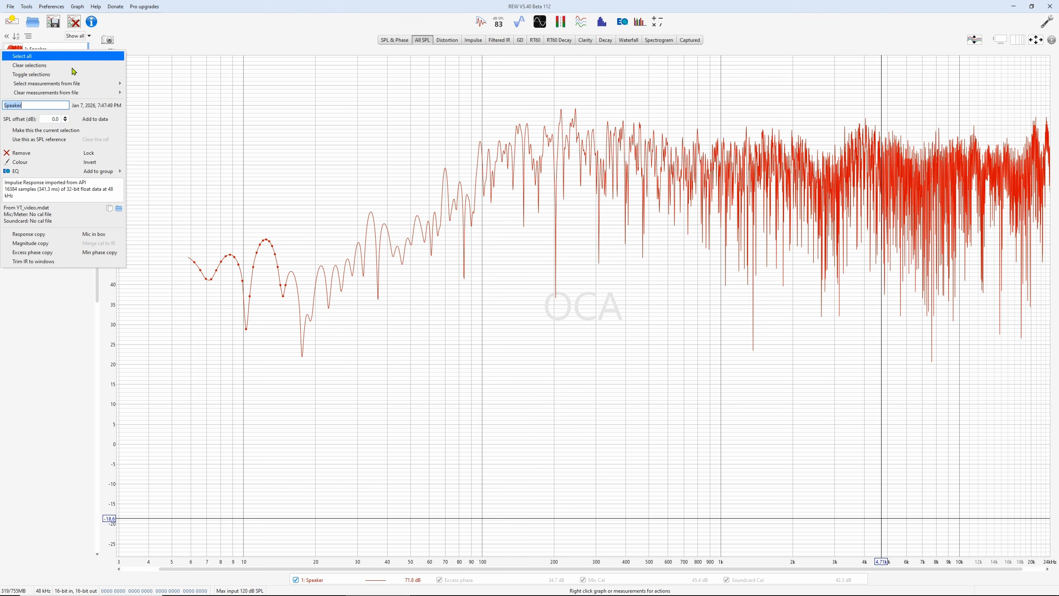
click(36, 172)
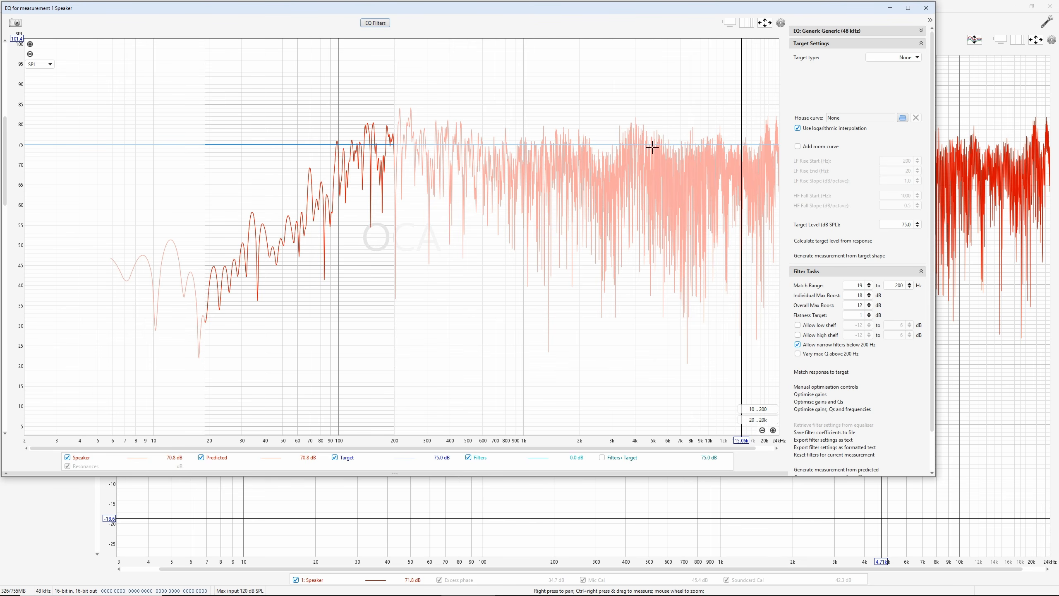
- Apply 1/48 smoothing to the Speaker response in the EQ graph
right_click(642, 95)
click(688, 121)
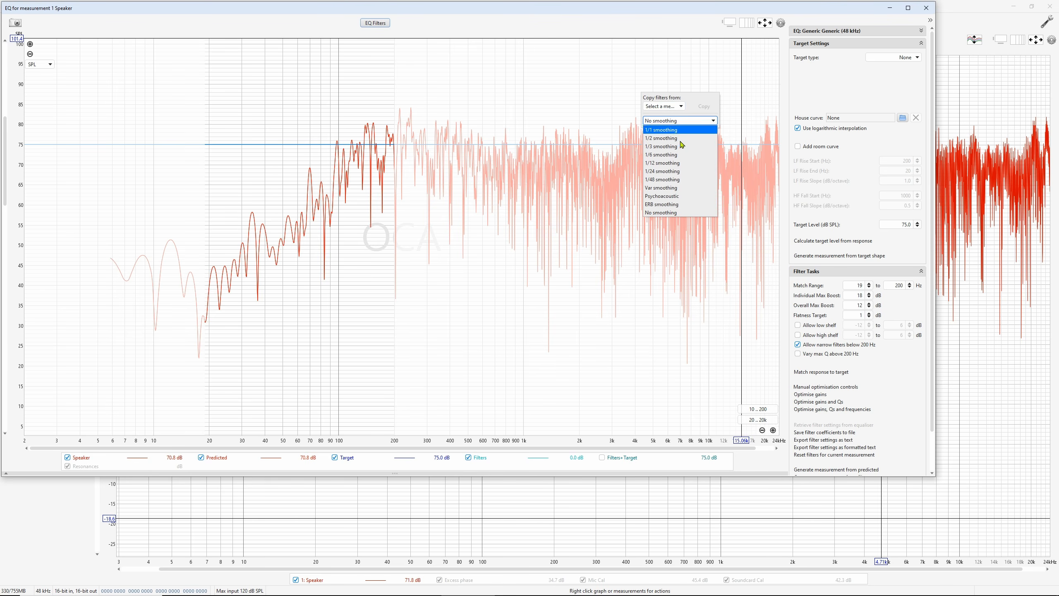
click(672, 179)
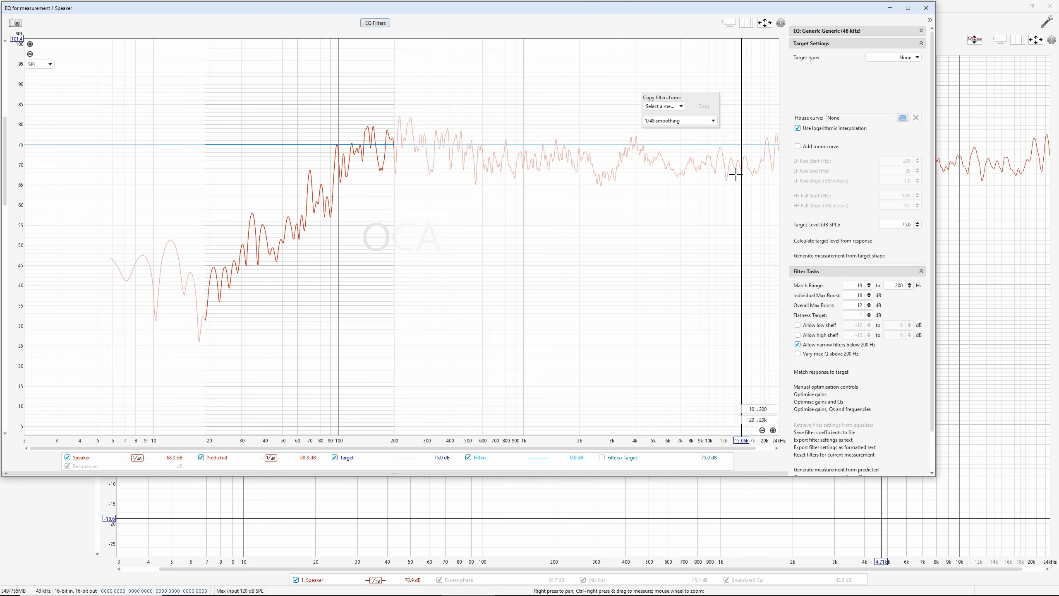
- Display the EQ filters, load AcoustiX_default.txt as the house curve and calculate the target level from the response
click(371, 23)
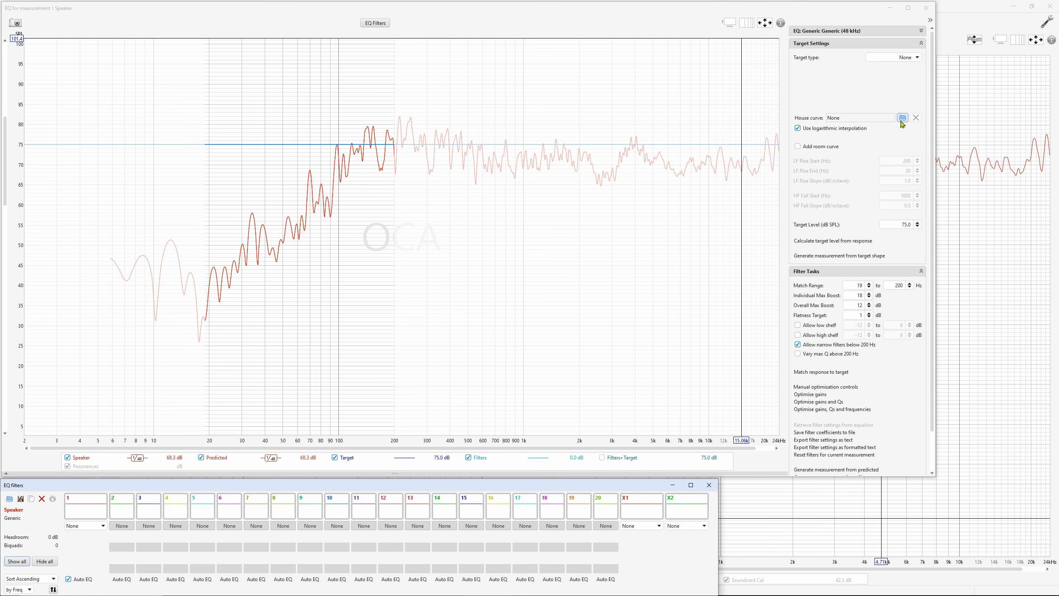
click(901, 121)
double_click(369, 197)
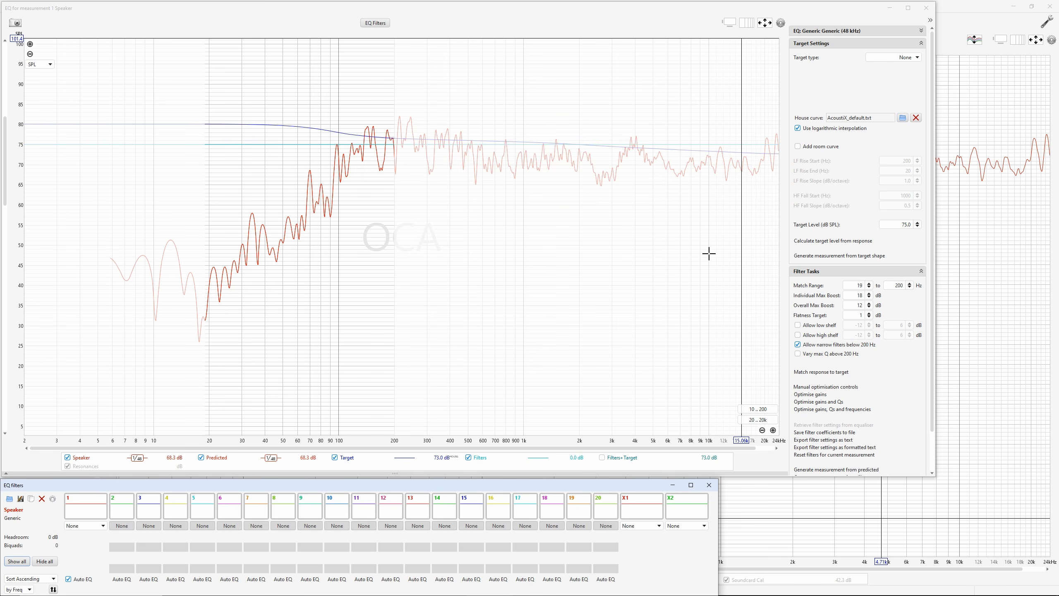
click(835, 242)
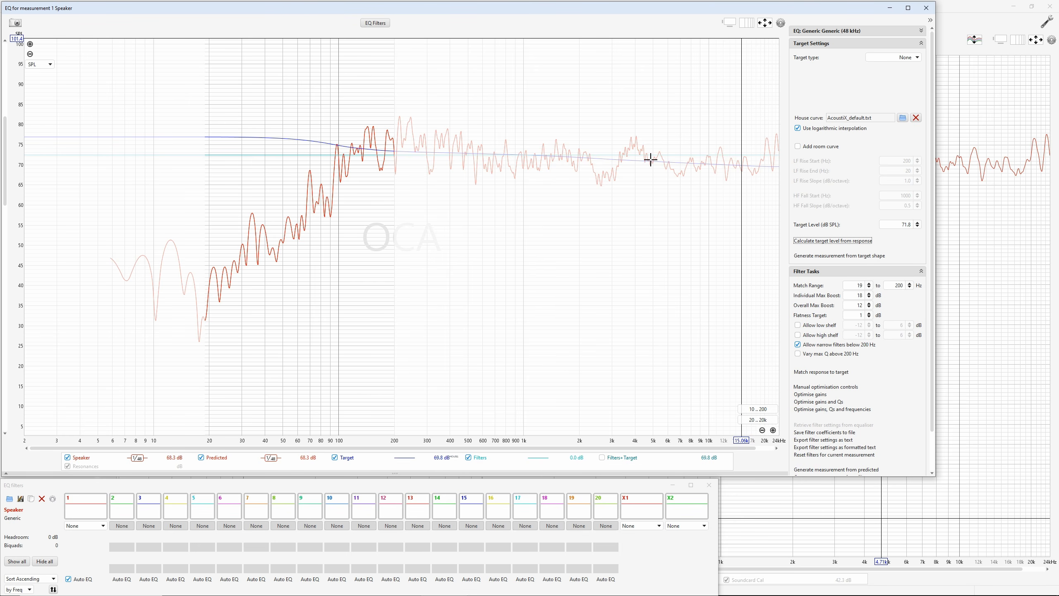
- Remove the smoothing from the Speaker response and recalculate the target level from the unsmoothed curve
mouse_move(637, 71)
click(667, 83)
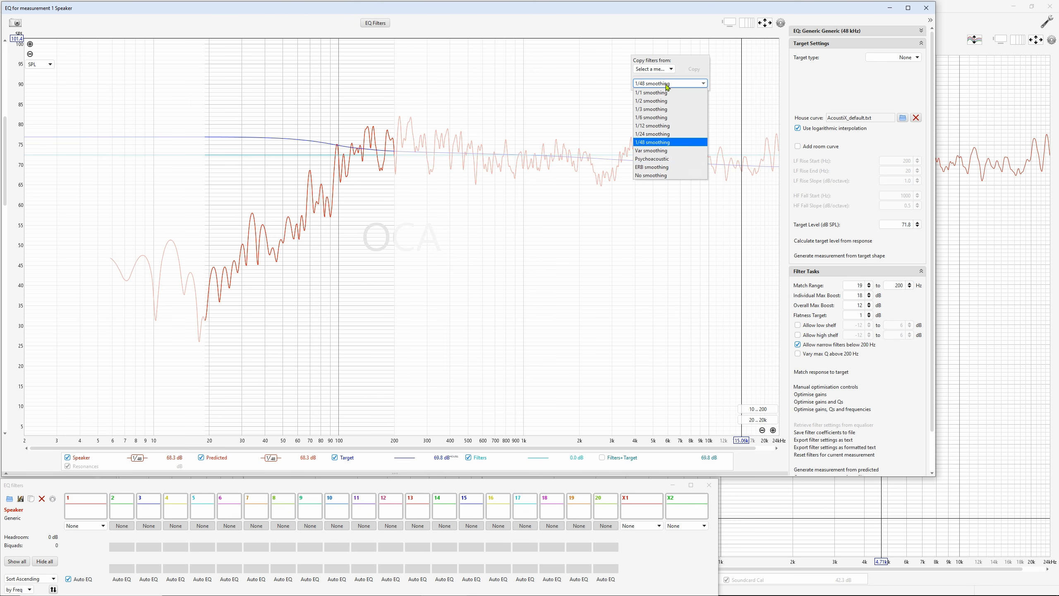
click(657, 176)
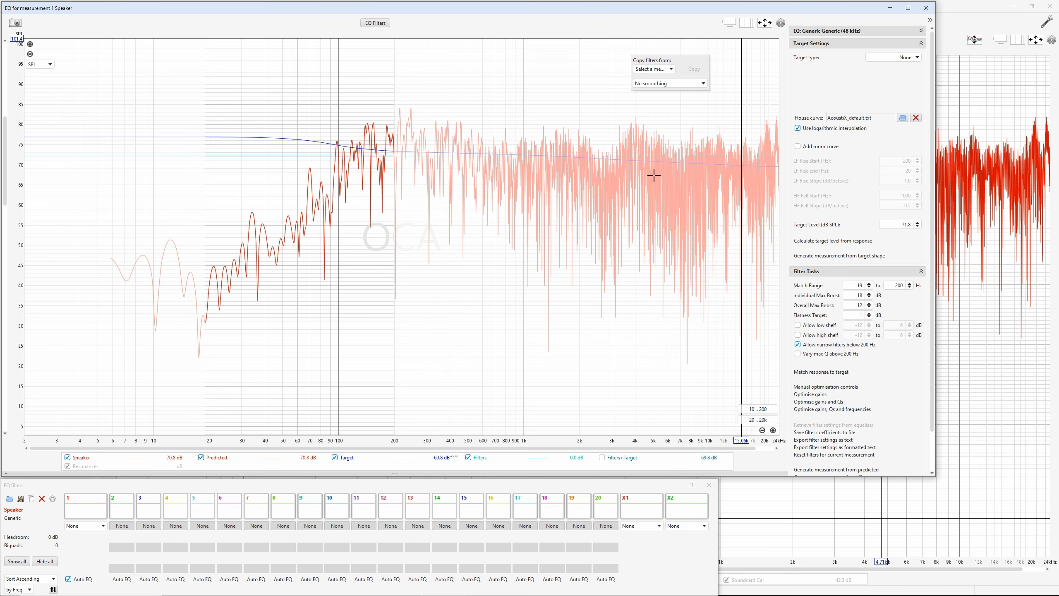
click(834, 241)
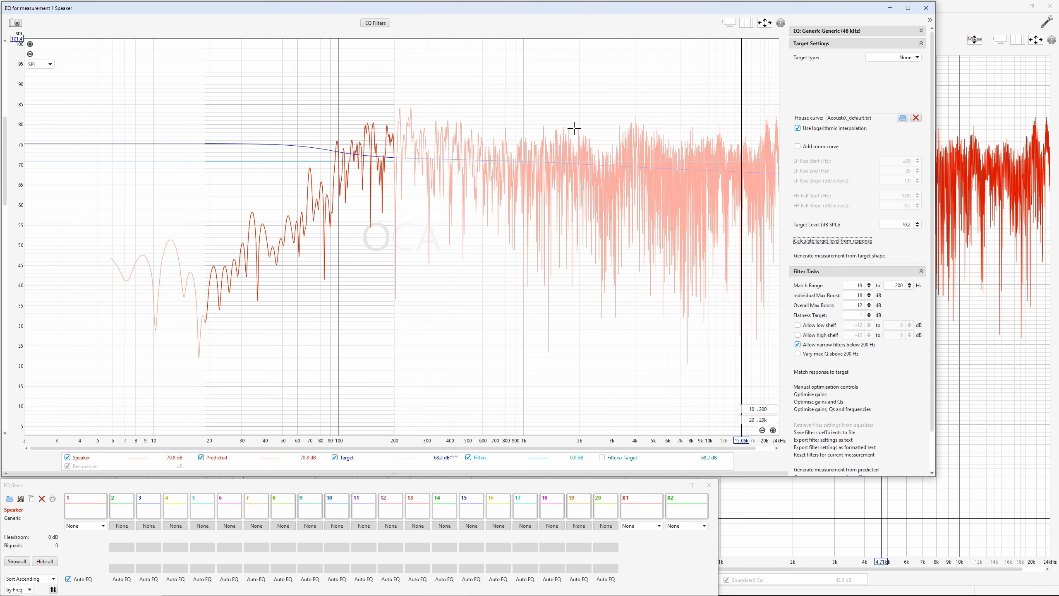
- Switch the Speaker response back to 1/48 smoothing and recalculate the target level from it
click(598, 101)
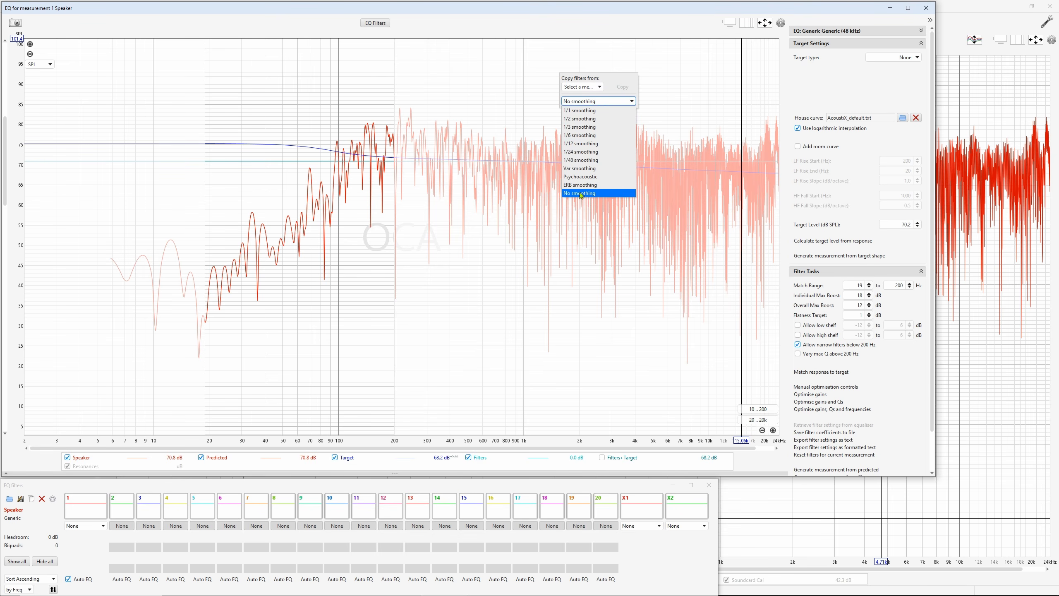
click(575, 161)
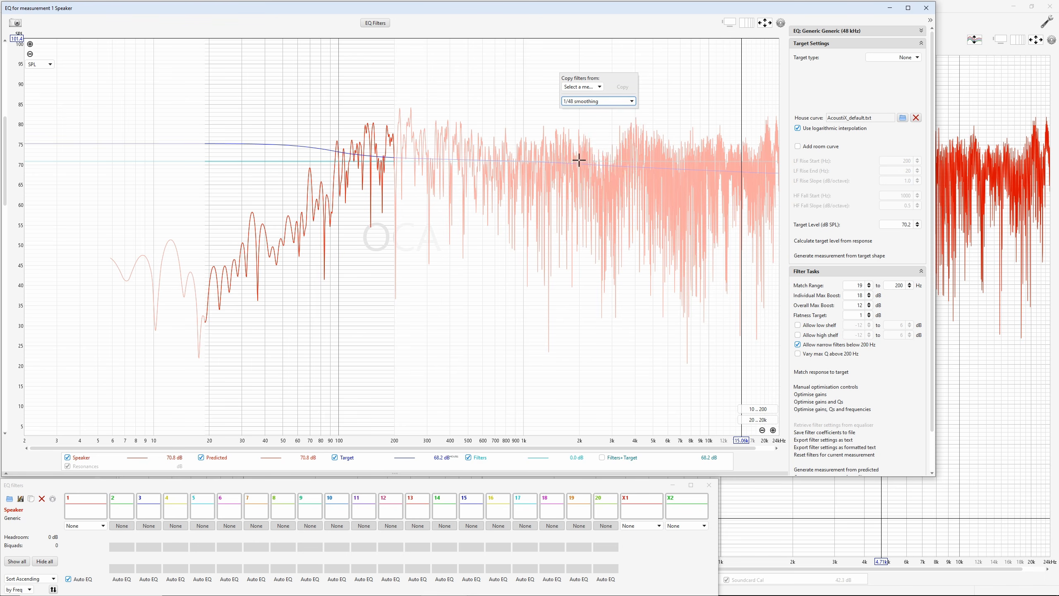
click(841, 243)
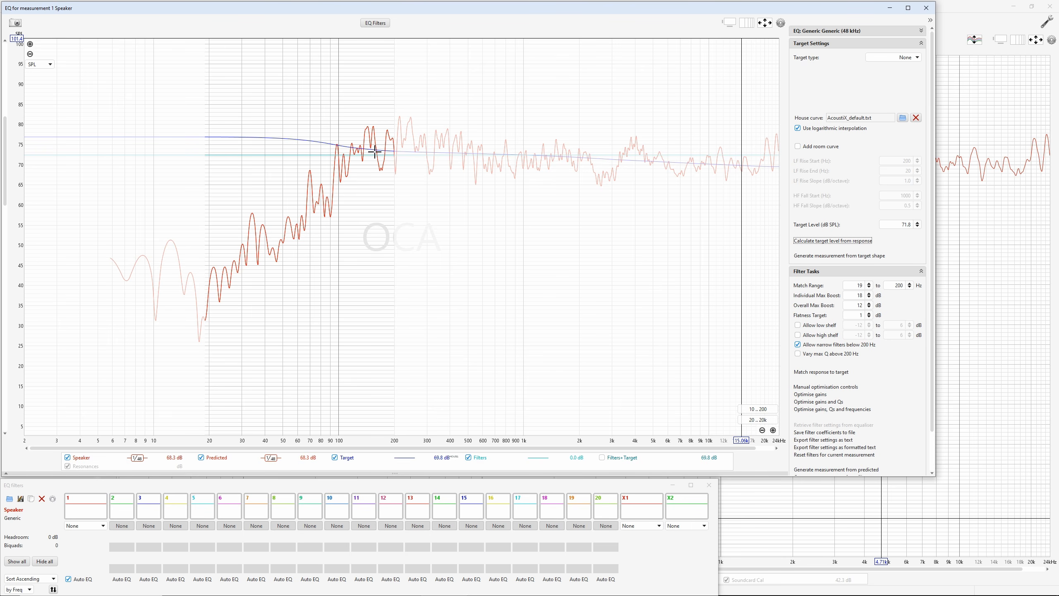
- Set filter X1 to a Butterworth high pass at 80 Hz with a 12 dB/oct slope
click(642, 526)
click(641, 551)
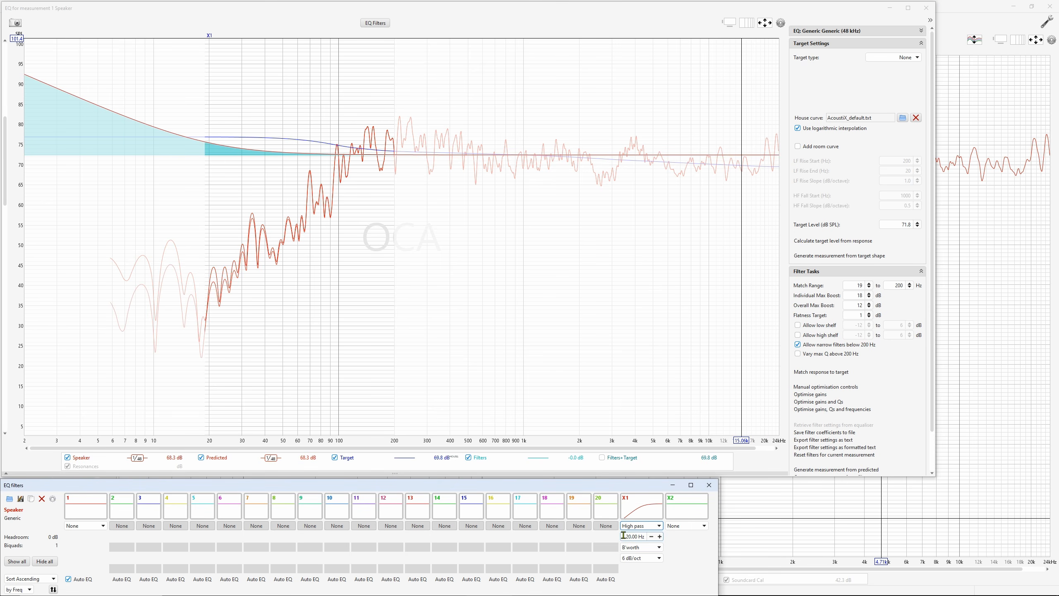
click(637, 536)
drag(636, 536, 653, 540)
text(80)
key(Tab)
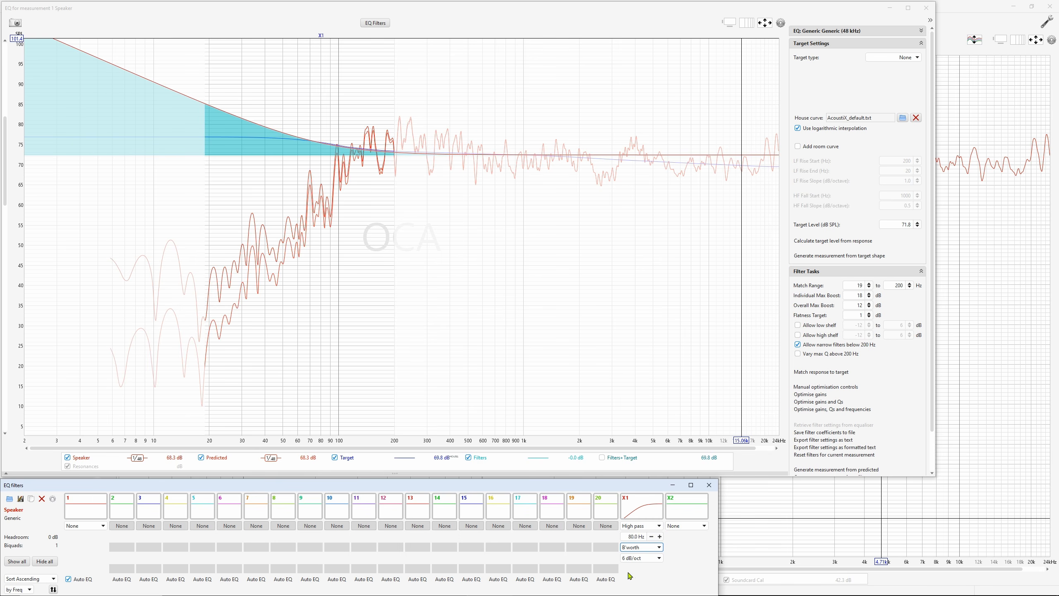
click(643, 557)
click(632, 500)
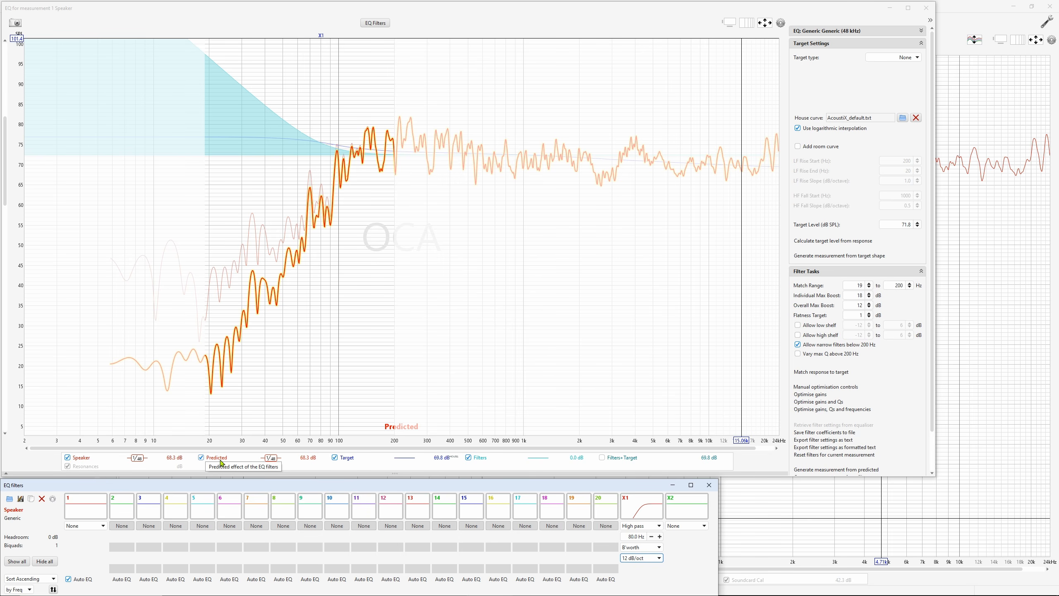
- Set the target type to Full range speaker and raise its LF cutoff to follow the high-passed Speaker response
click(911, 58)
click(911, 67)
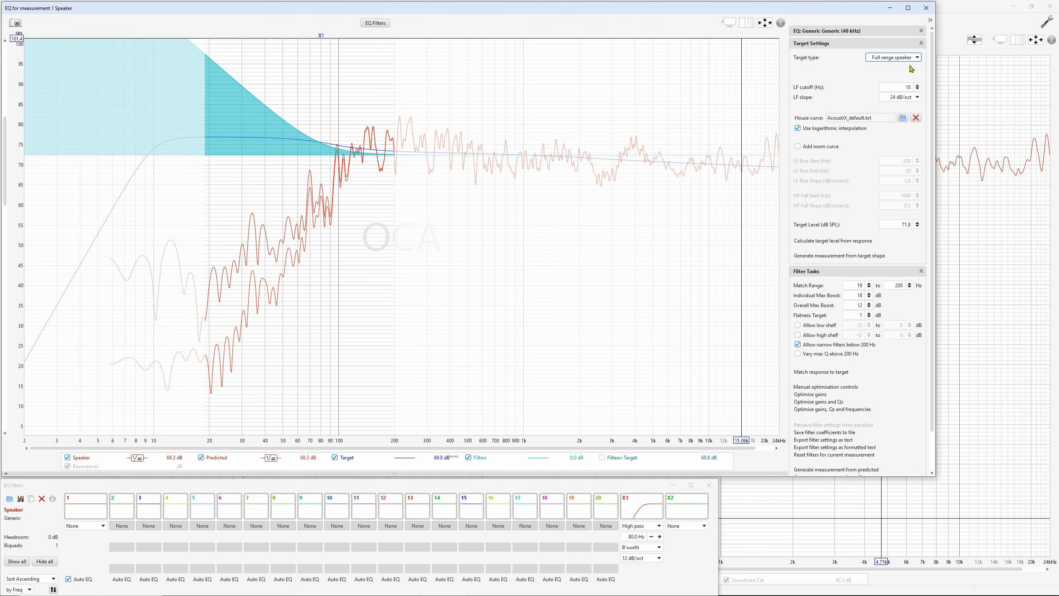
click(920, 89)
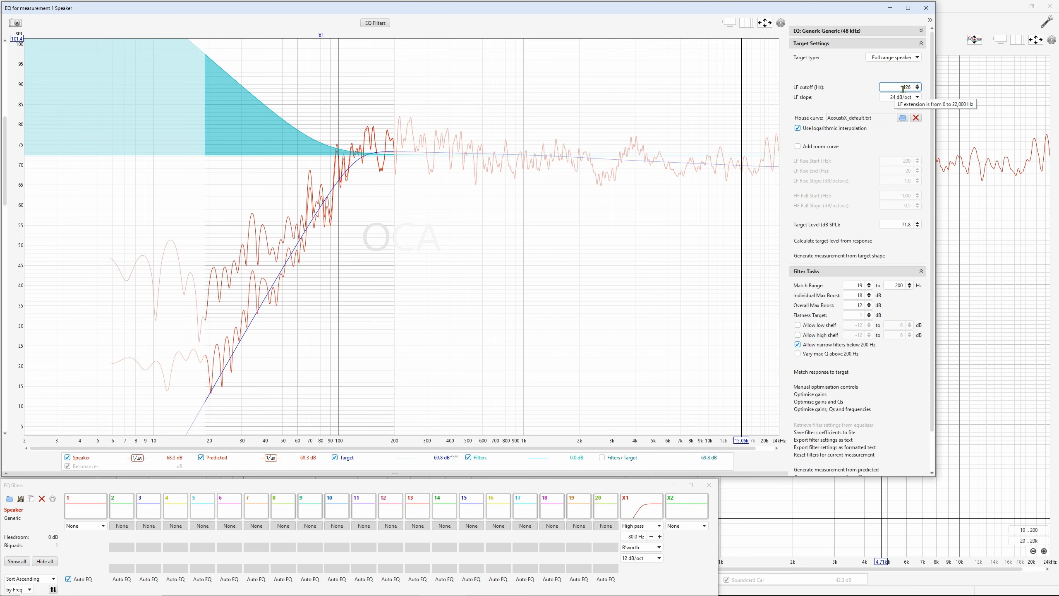
- Lower the target's LF cutoff to 120 Hz and hide the Speaker trace in the EQ graph
click(918, 90)
click(918, 90)
click(917, 90)
click(917, 89)
click(917, 89)
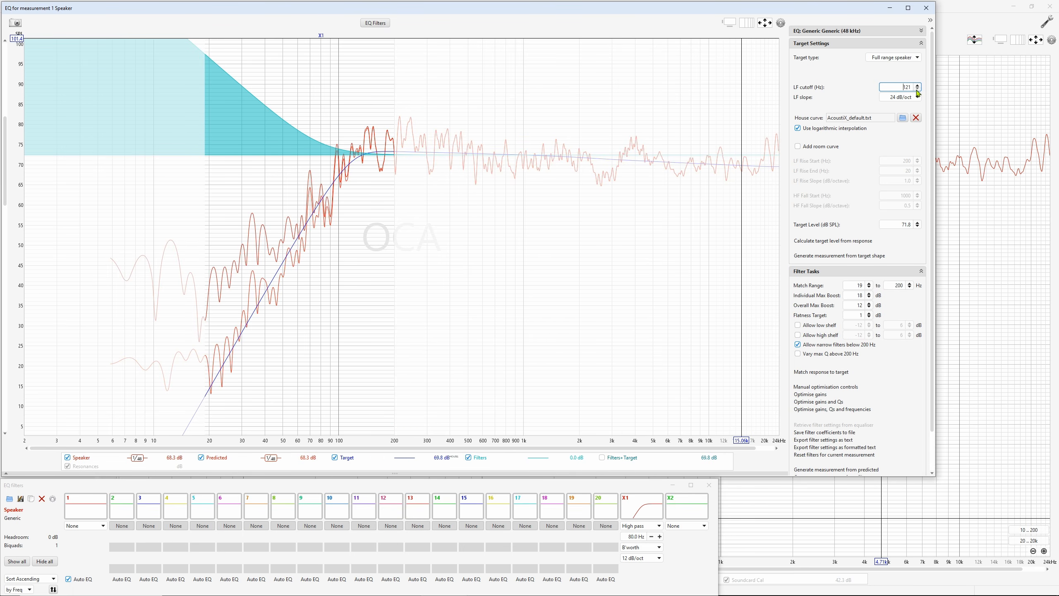
click(67, 457)
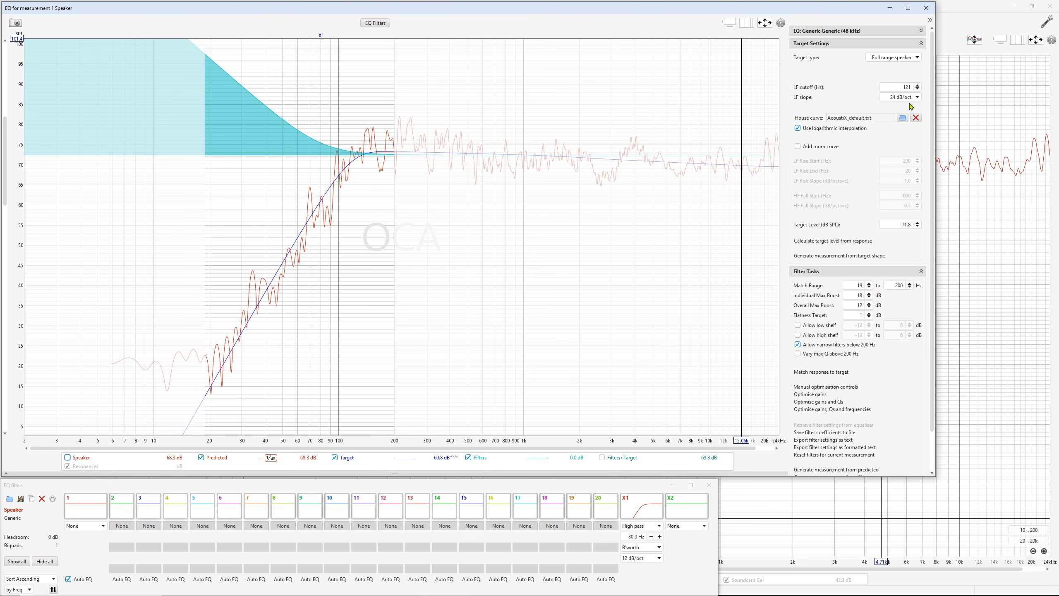
click(917, 89)
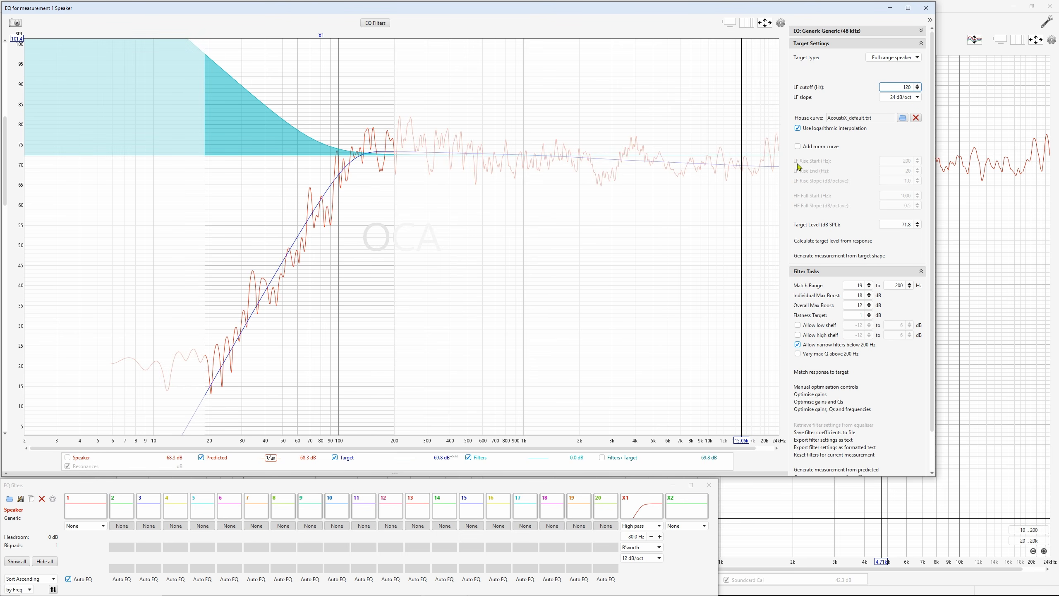
- Try filter X1's high-pass frequency at 120 Hz and at 150 Hz
click(629, 537)
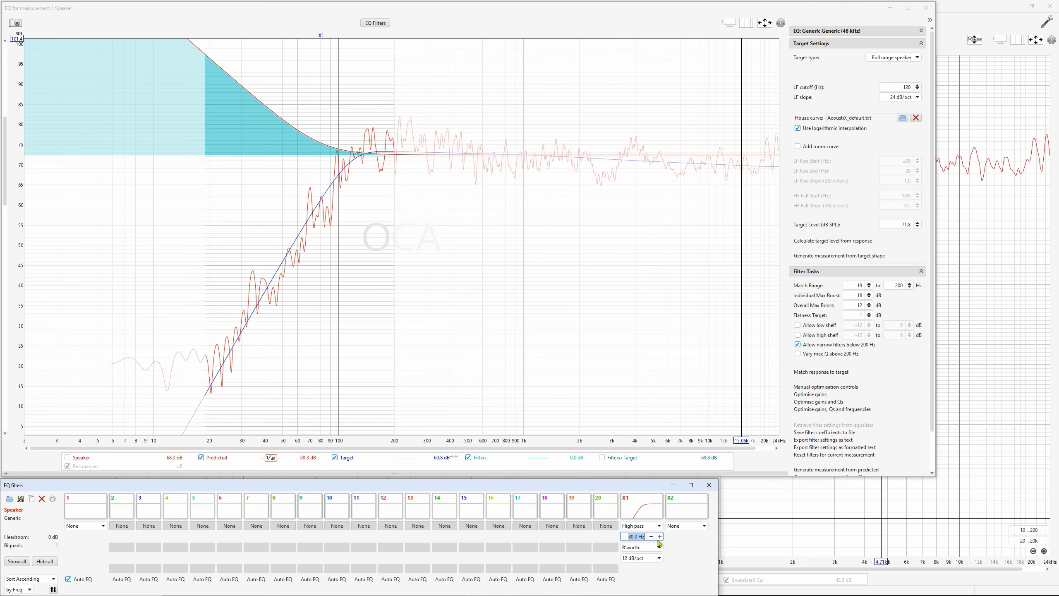
text(120)
key(Tab)
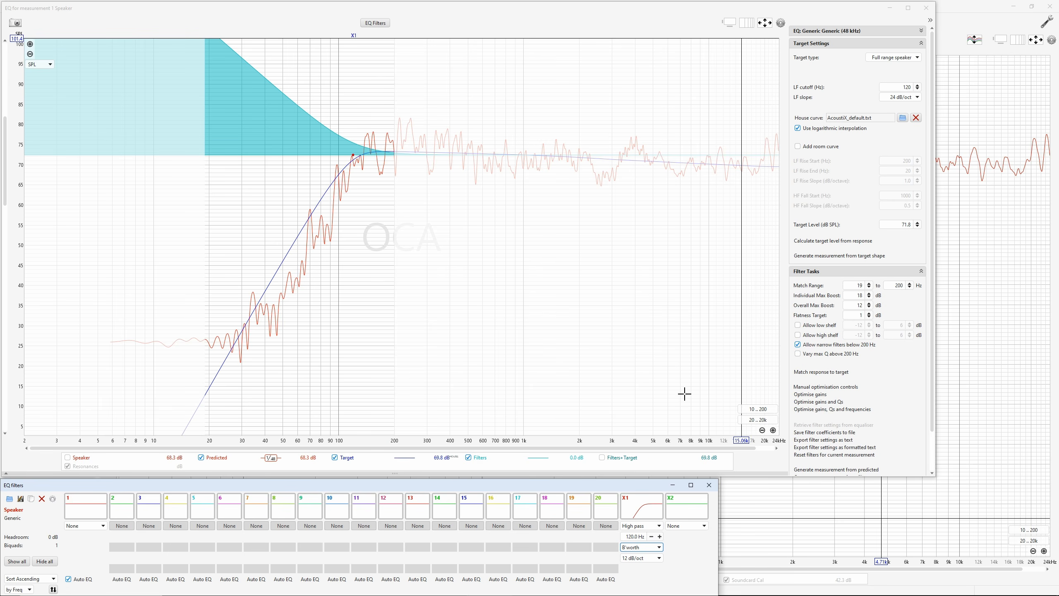
click(645, 538)
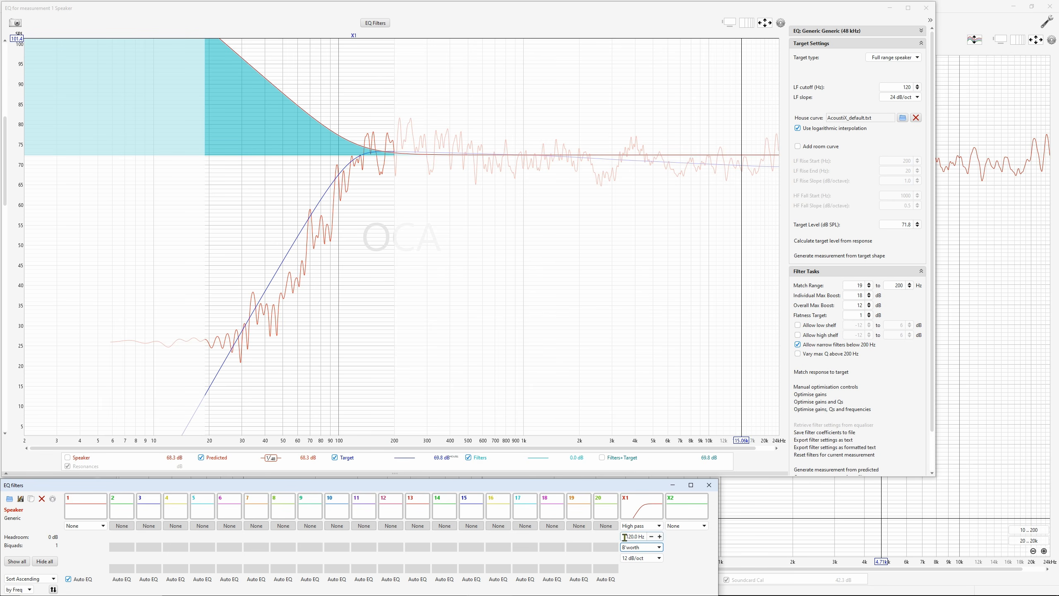
key(ctrl+a)
text(150)
key(Tab)
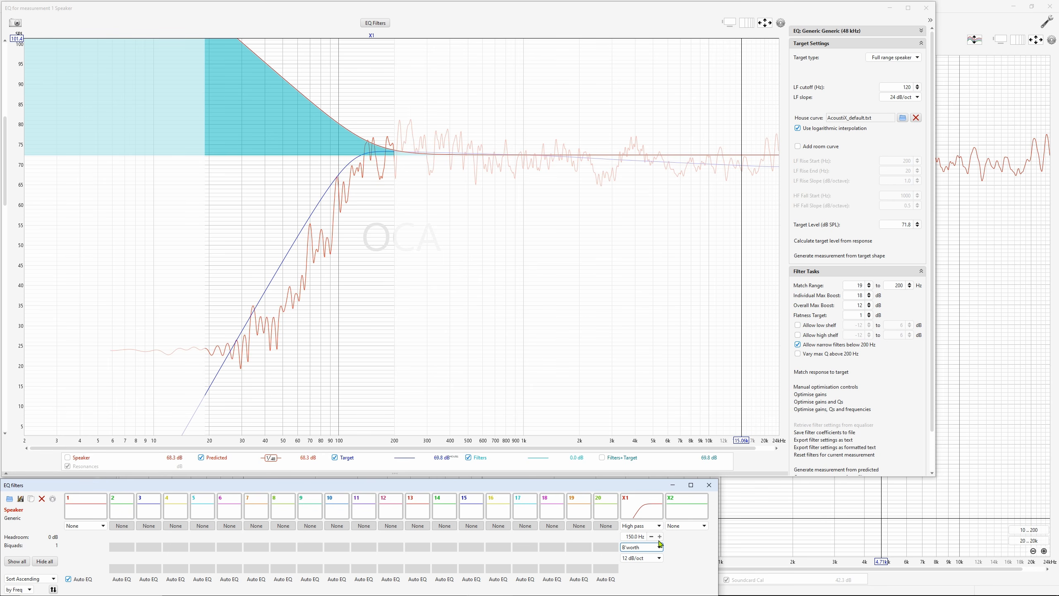
- Set the target's LF cutoff to 150 Hz and step it down to 139 Hz to follow the predicted response
double_click(897, 87)
text(150)
key(Tab)
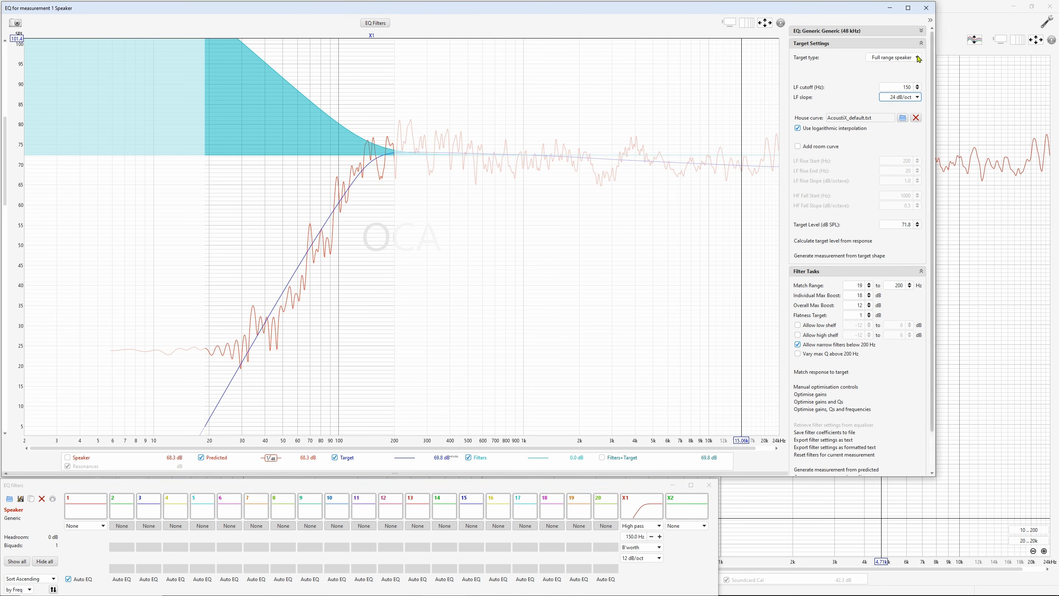
click(917, 90)
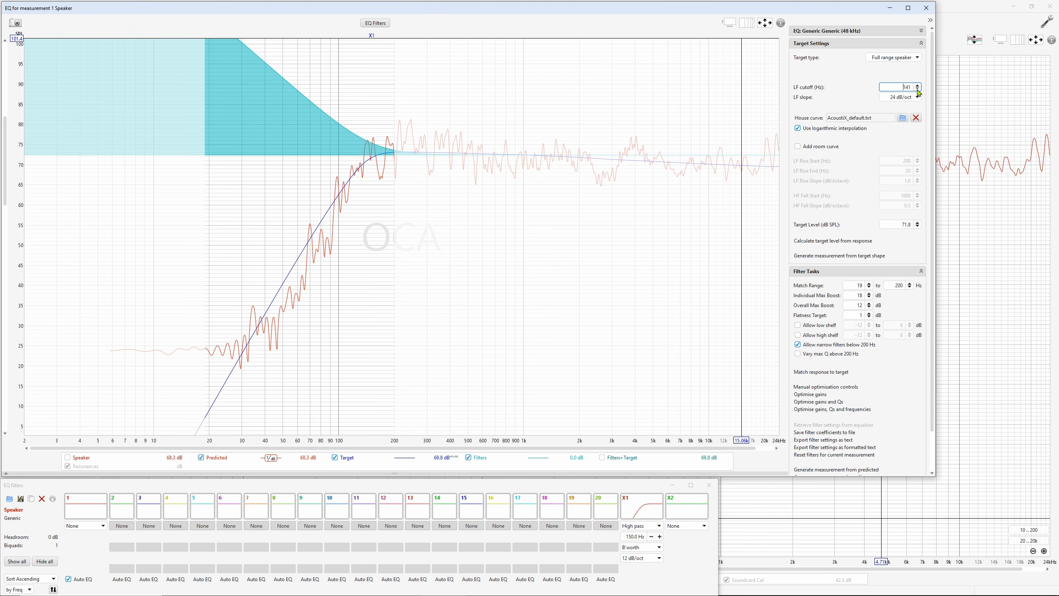
click(918, 89)
click(917, 90)
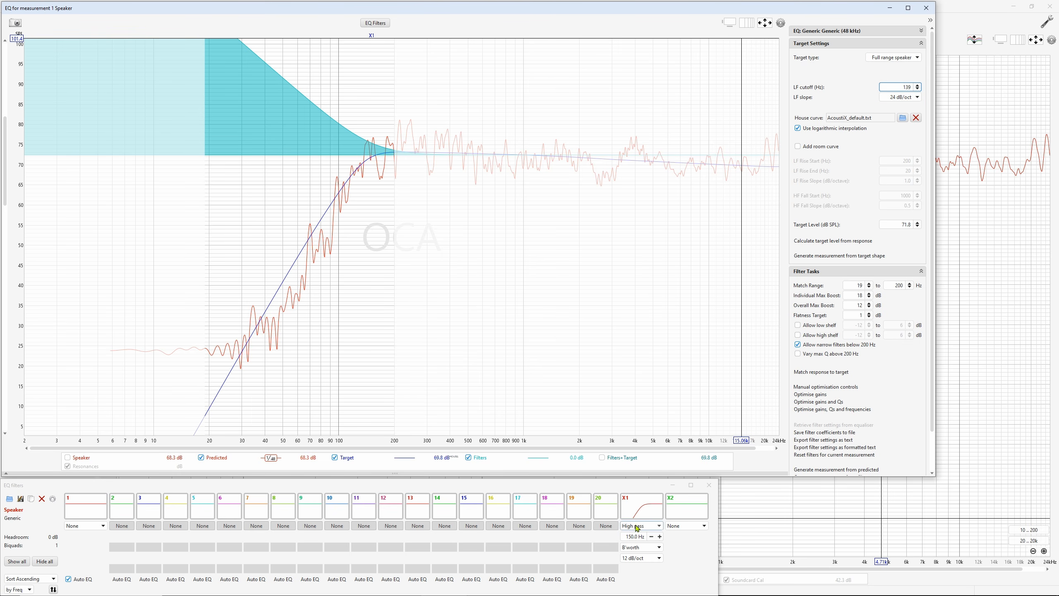
- Set filter X1's high-pass frequency to 139 Hz
click(651, 538)
click(651, 538)
text(139)
key(Tab)
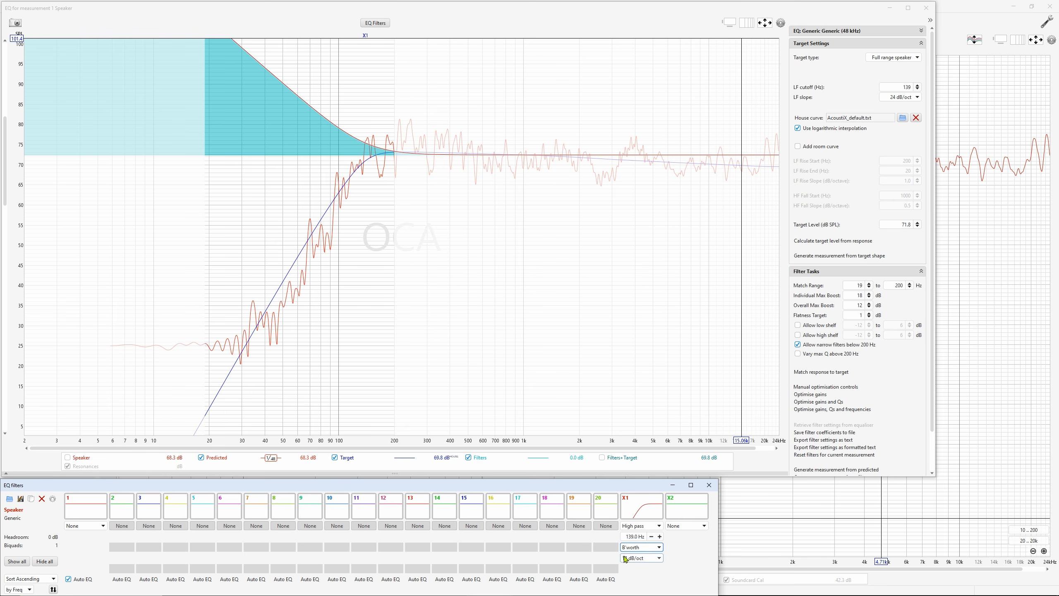
- Set both filter X1's high-pass frequency and the target's LF cutoff to 140 Hz, and recalculate the target level from the response
click(625, 538)
text(140)
key(Tab)
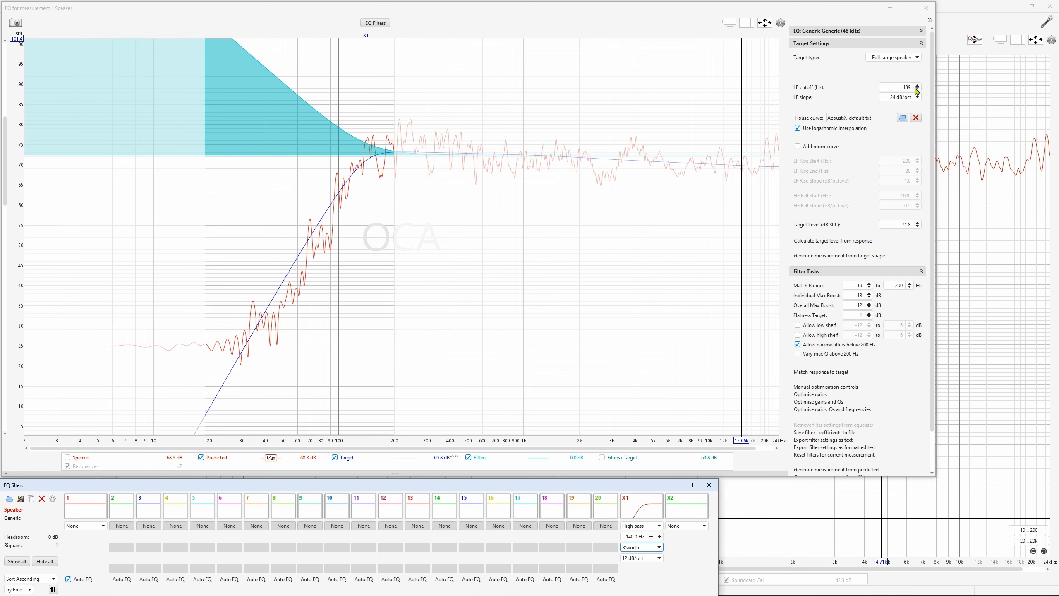
click(917, 85)
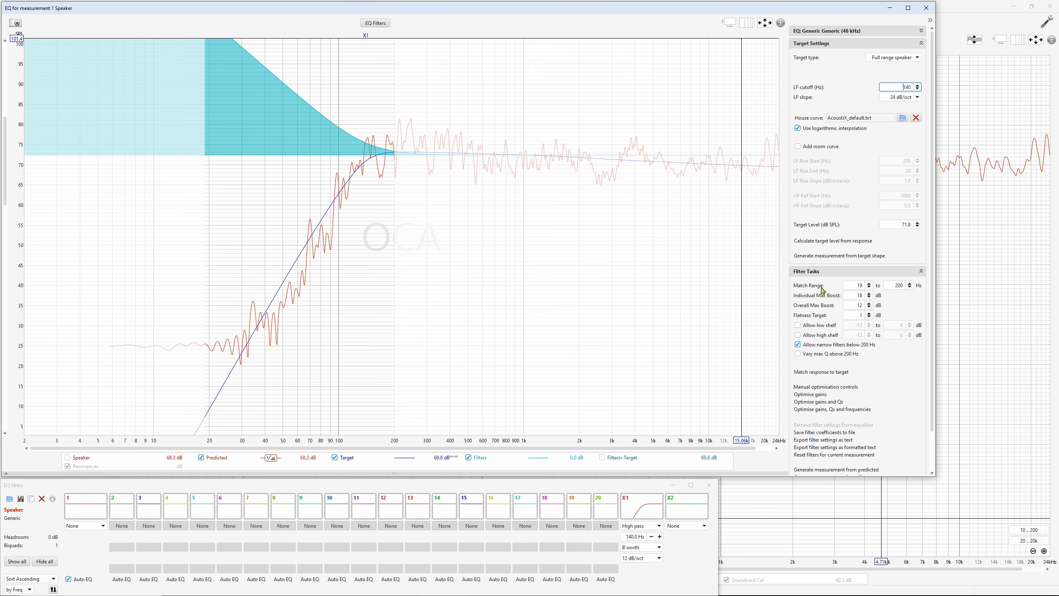
click(848, 241)
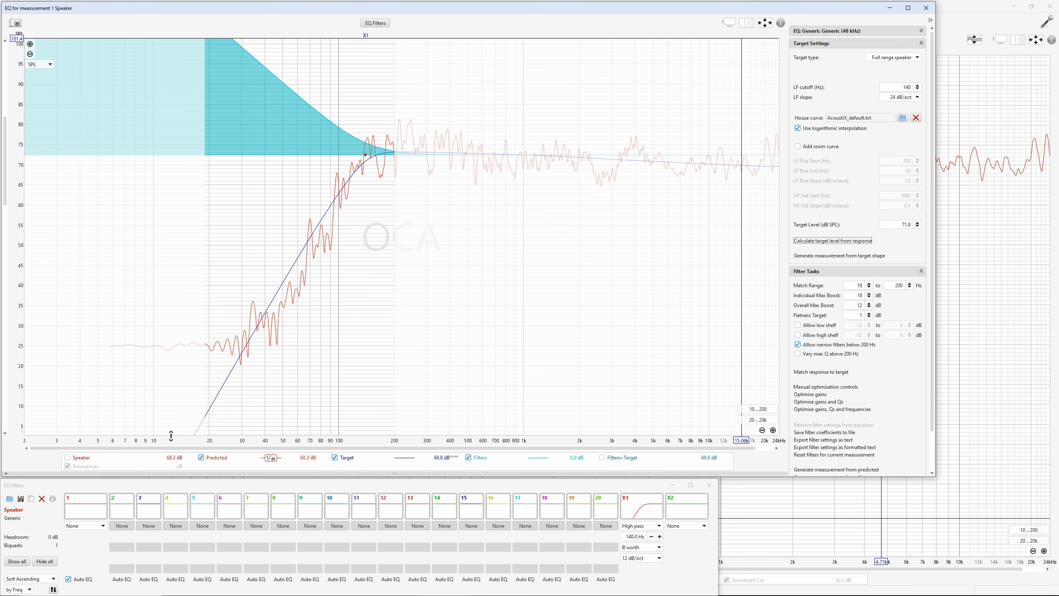
- Show the Speaker trace again and generate a measurement from the current full range target shape
click(76, 458)
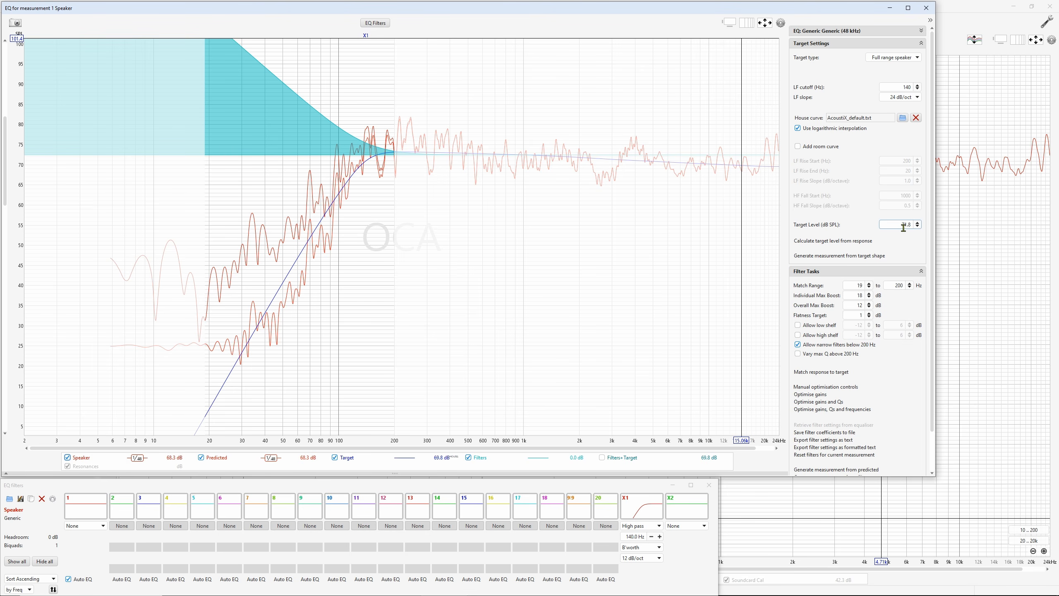
click(869, 259)
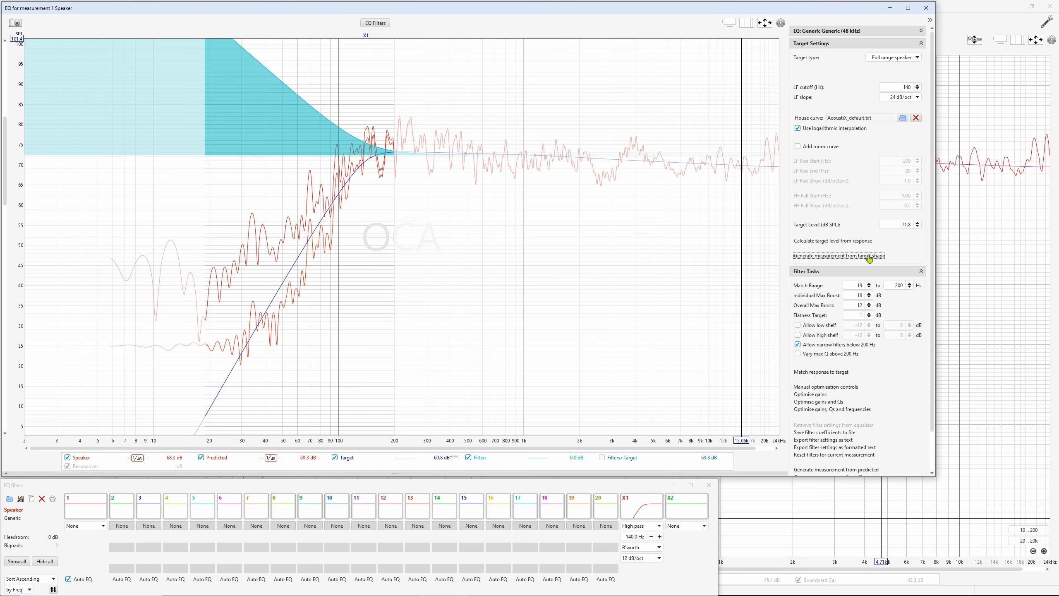
- Set the Speaker's target type to None and generate another measurement from that target shape
click(893, 57)
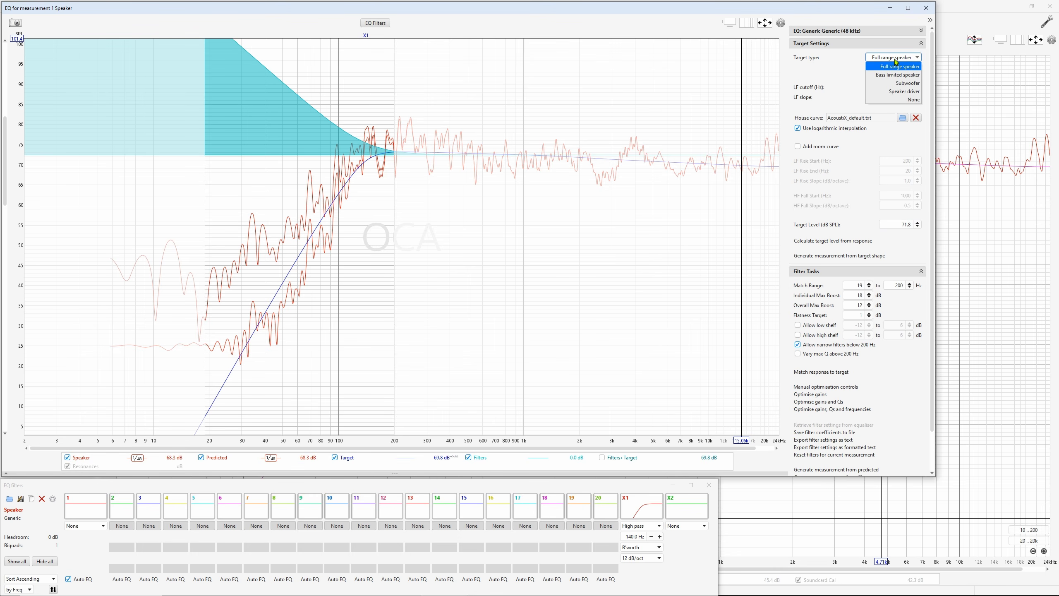
click(901, 100)
click(840, 258)
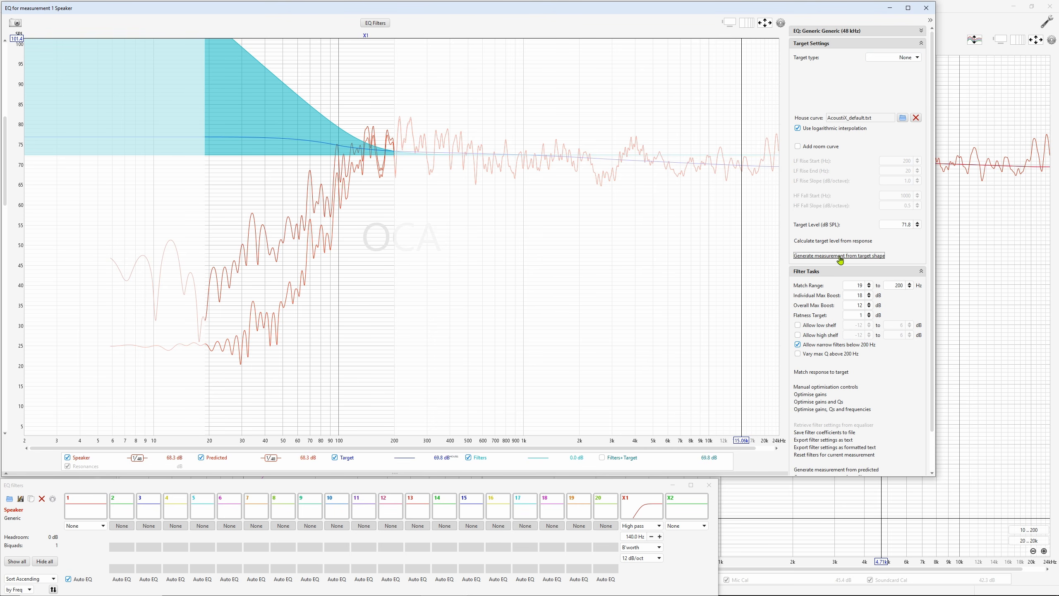
- Close the Speaker's EQ windows and examine the generated target curves against the Speaker response in the All SPL graph
click(925, 9)
click(714, 484)
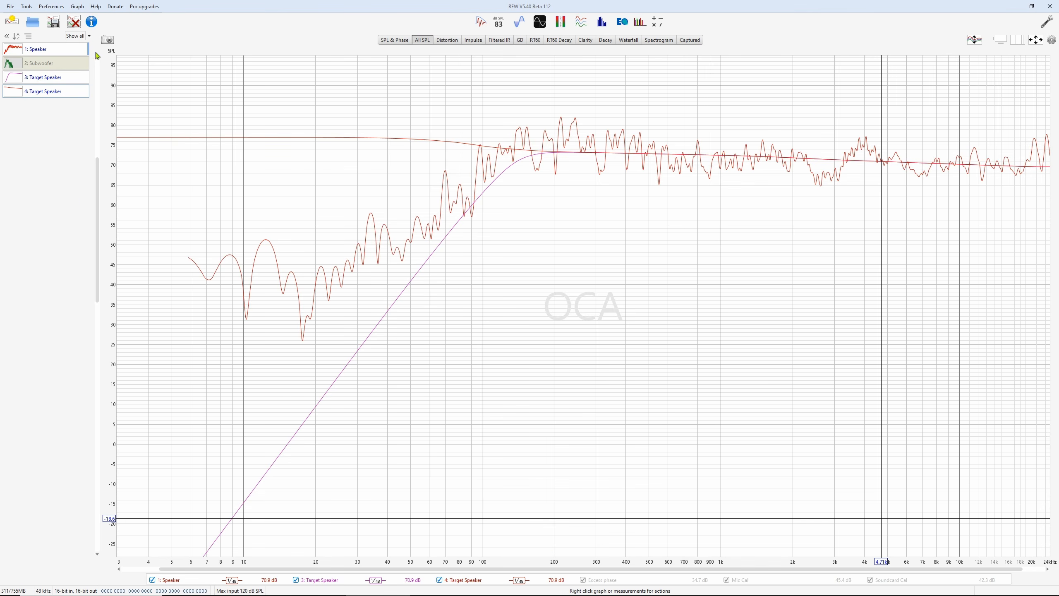
click(122, 61)
click(122, 61)
drag(604, 166, 645, 309)
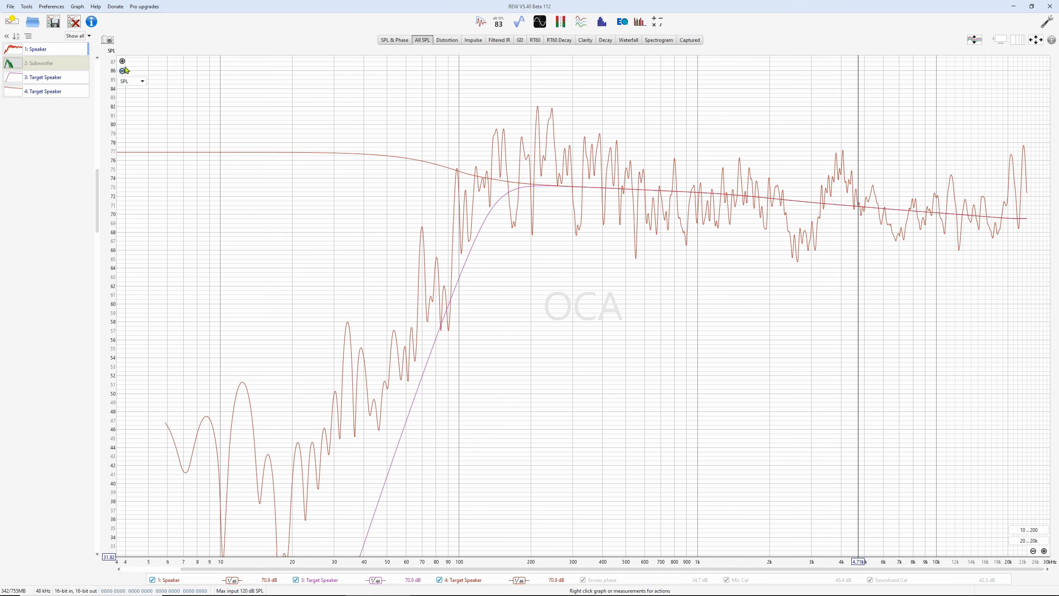
click(122, 71)
drag(615, 348, 618, 185)
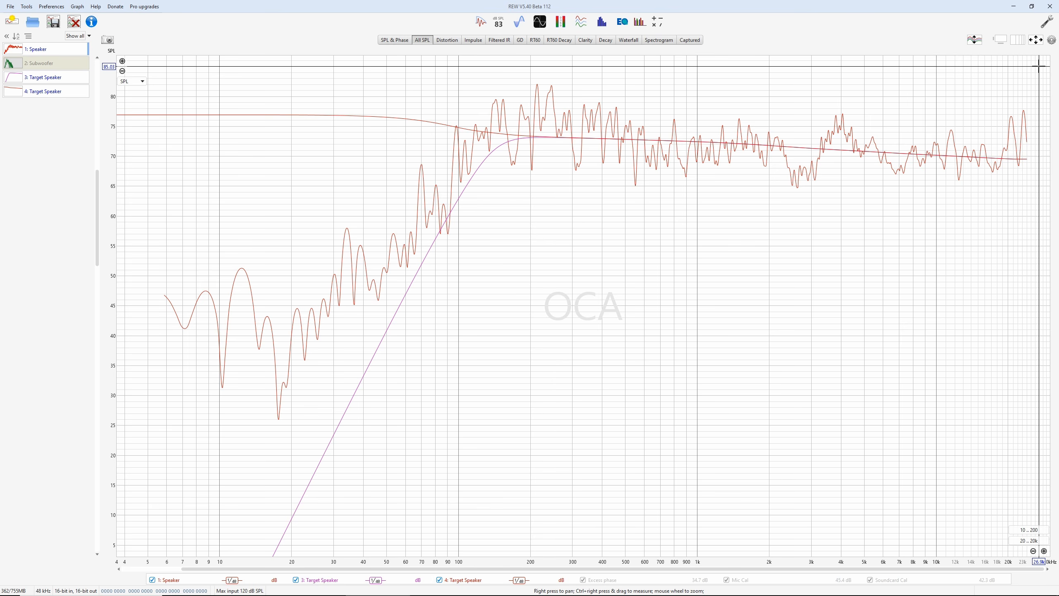
- Open the EQ window for the Subwoofer measurement and set its target type to Subwoofer
click(53, 63)
right_click(54, 70)
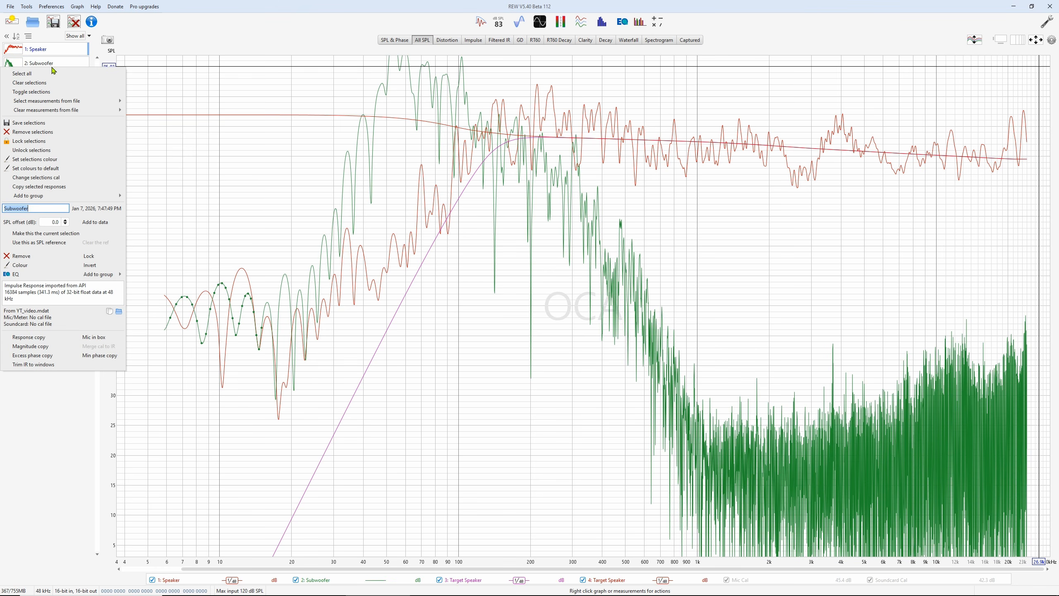
click(17, 275)
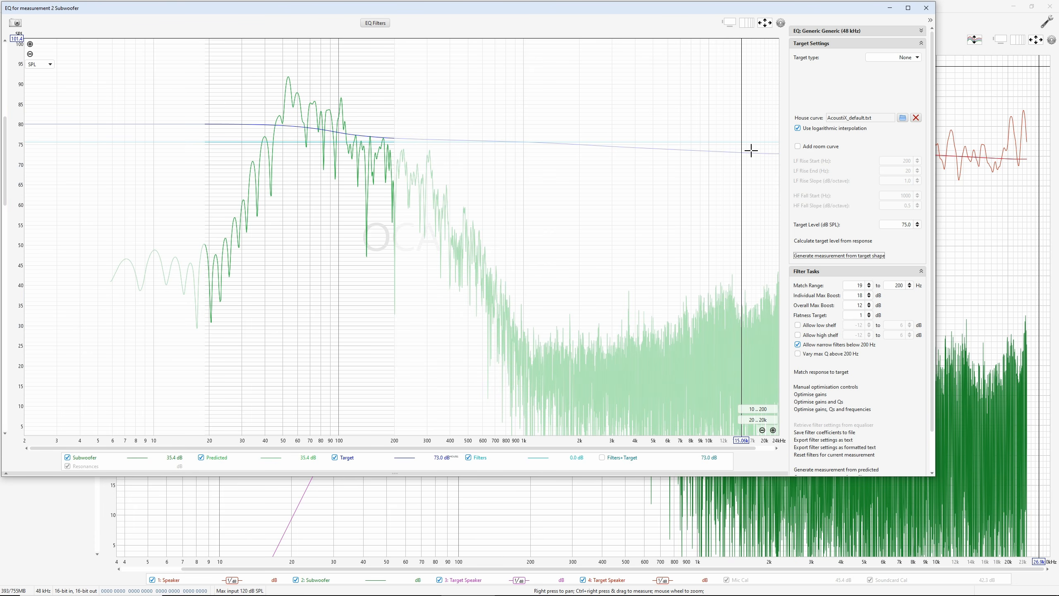
click(898, 58)
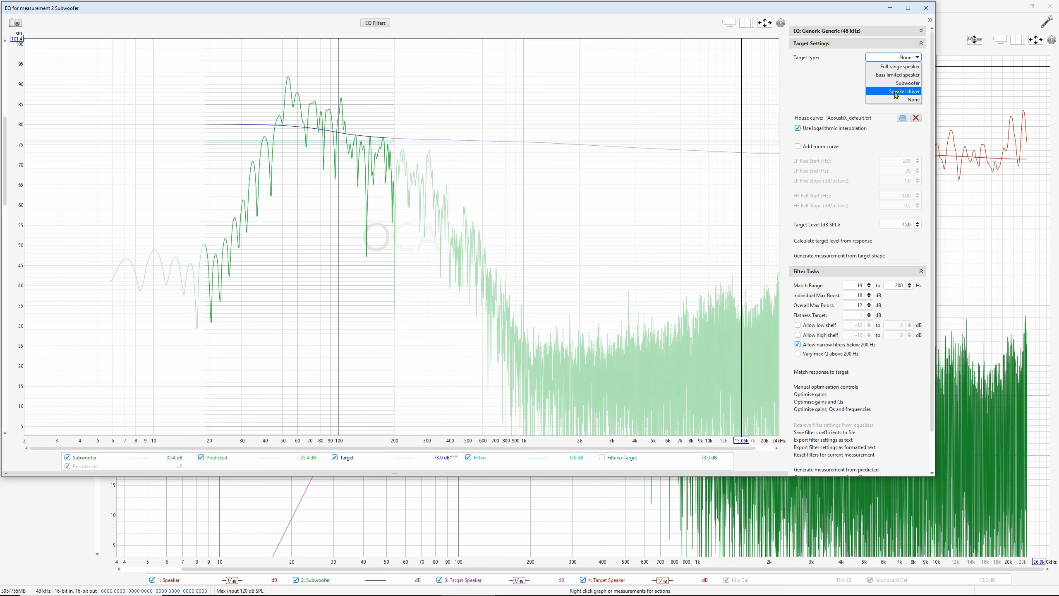
click(898, 85)
- Set the subwoofer target's bass management cutoff to 40 Hz
click(897, 67)
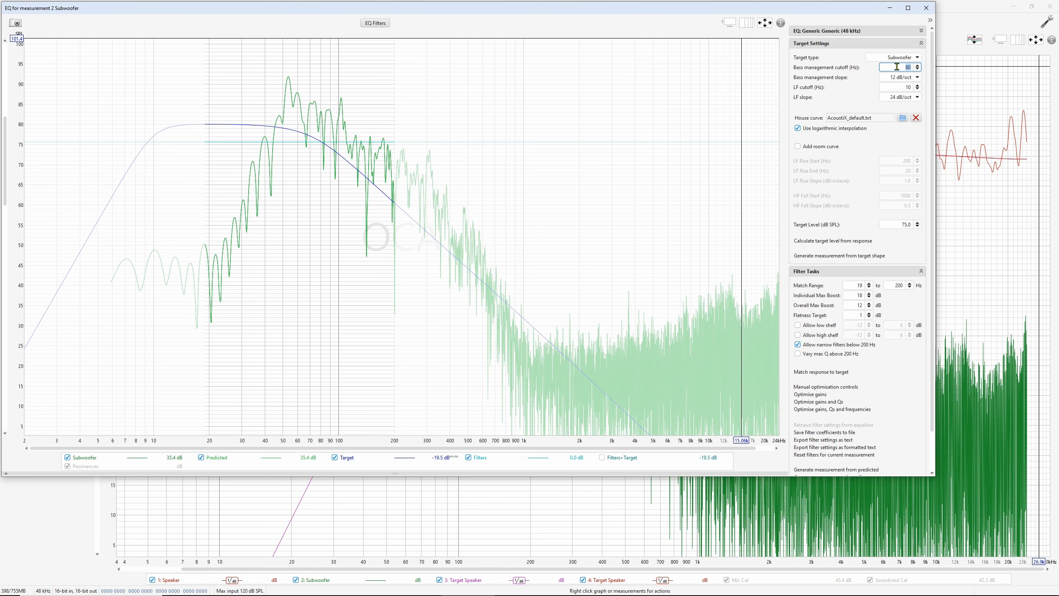
key(Tab)
key(Tab)
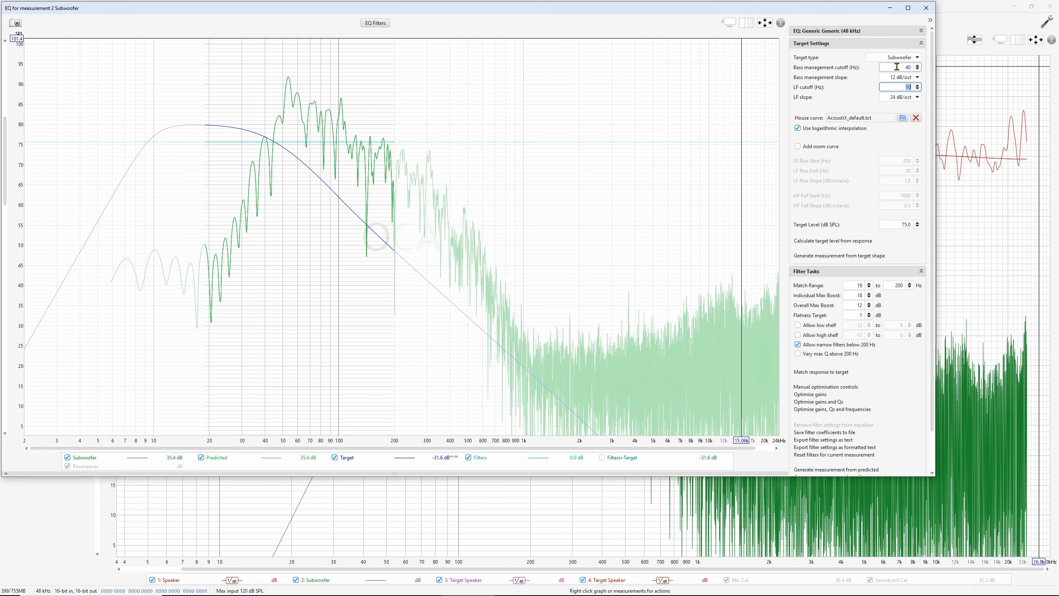
- Set the subwoofer target's bass management cutoff to 200 Hz and its LF cutoff to 40 Hz
click(897, 67)
key(Tab)
key(Tab)
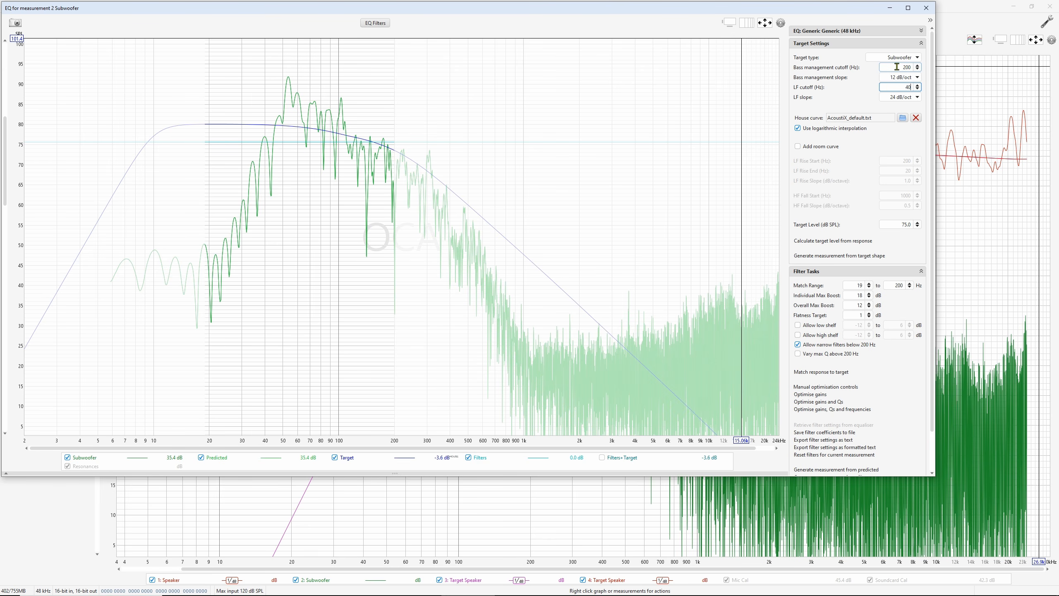
text(40)
key(Tab)
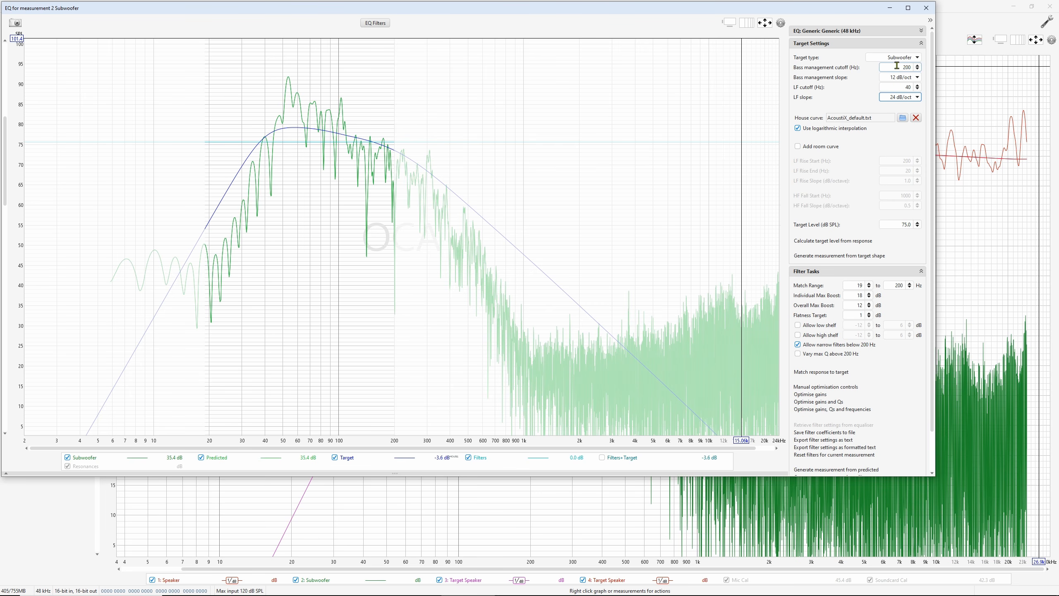
- Try an LF slope of 18 dB/oct on the subwoofer target and switch it back to 24 dB/oct
click(917, 97)
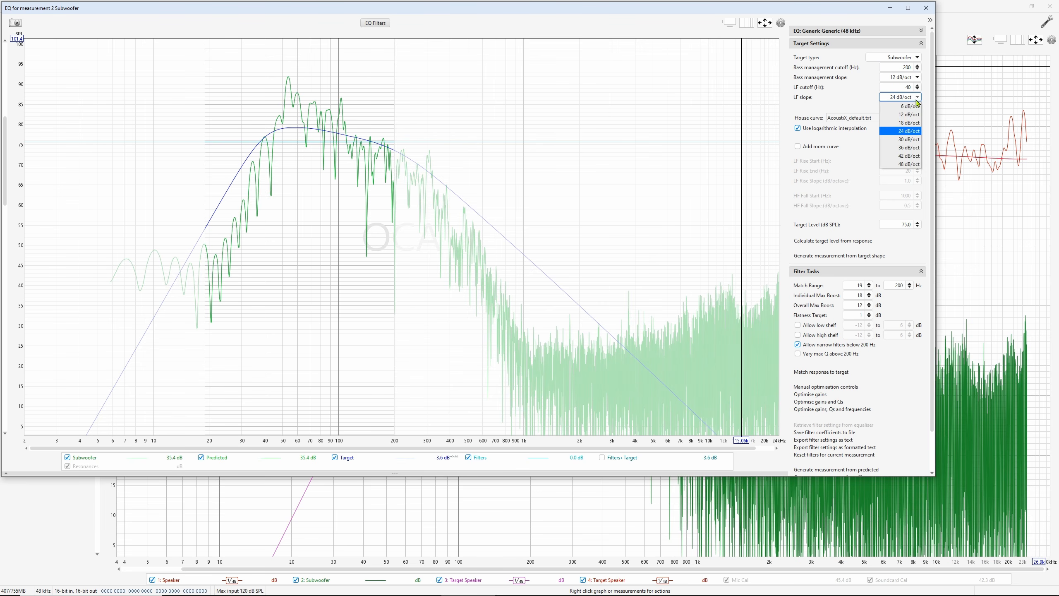
click(910, 123)
click(914, 98)
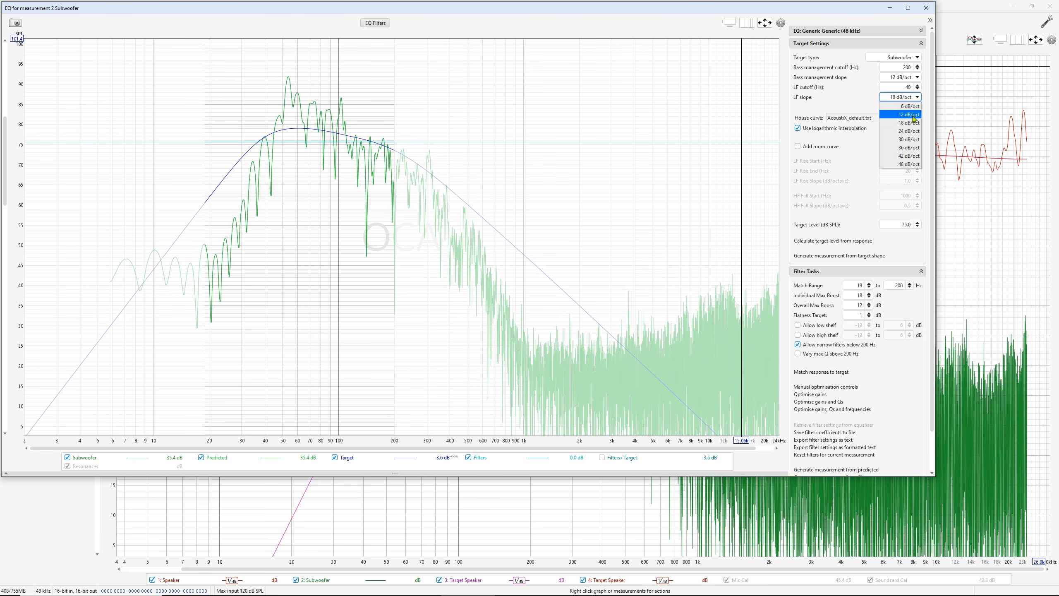
click(910, 131)
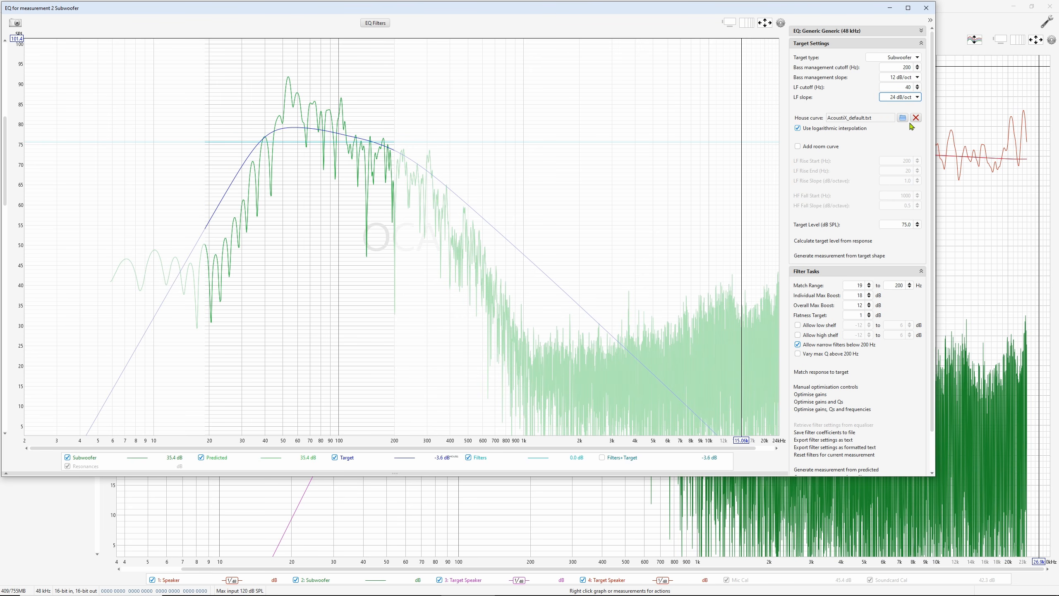
- Try LF slopes of 30 and 36 dB/oct on the subwoofer target and settle on 30 dB/oct
click(915, 98)
click(908, 144)
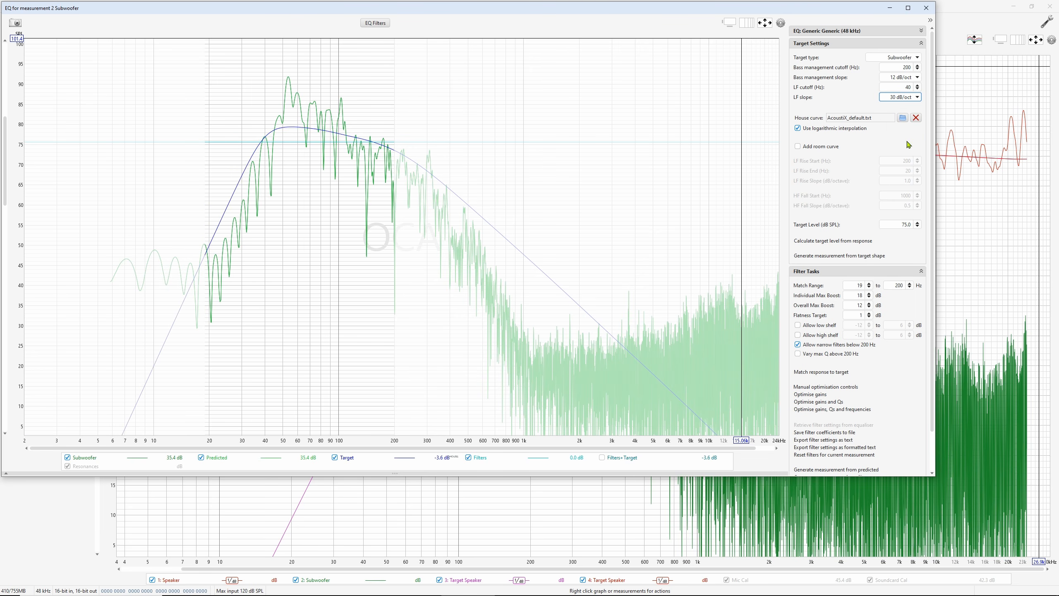
click(913, 98)
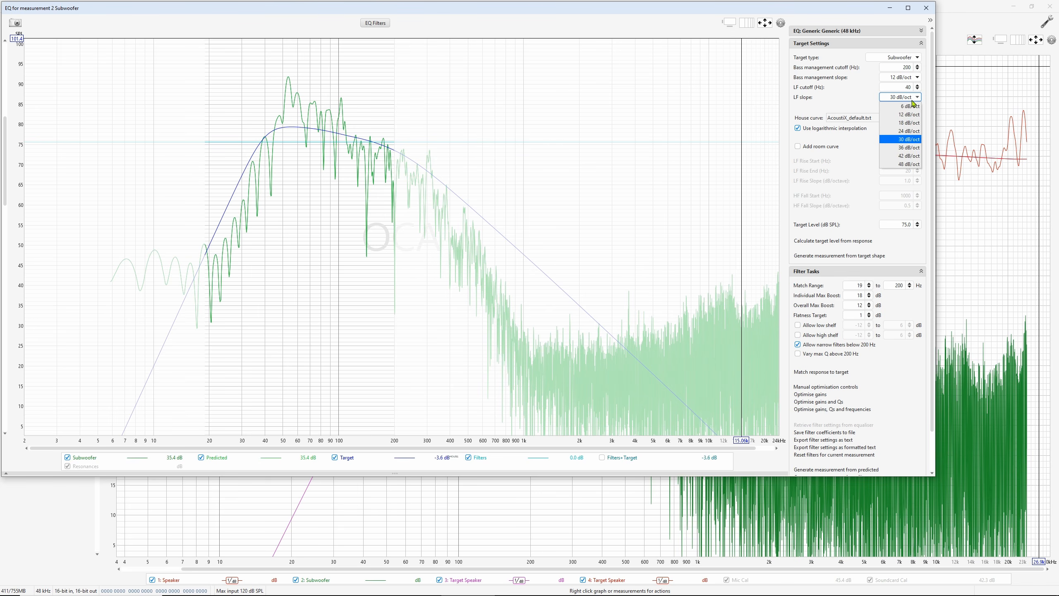
click(903, 152)
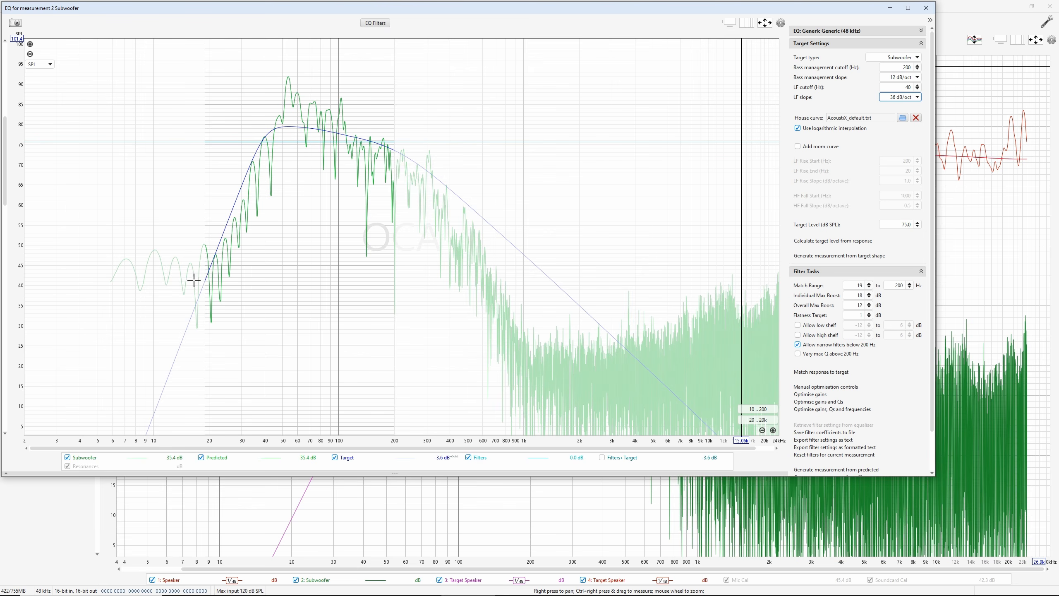
click(916, 98)
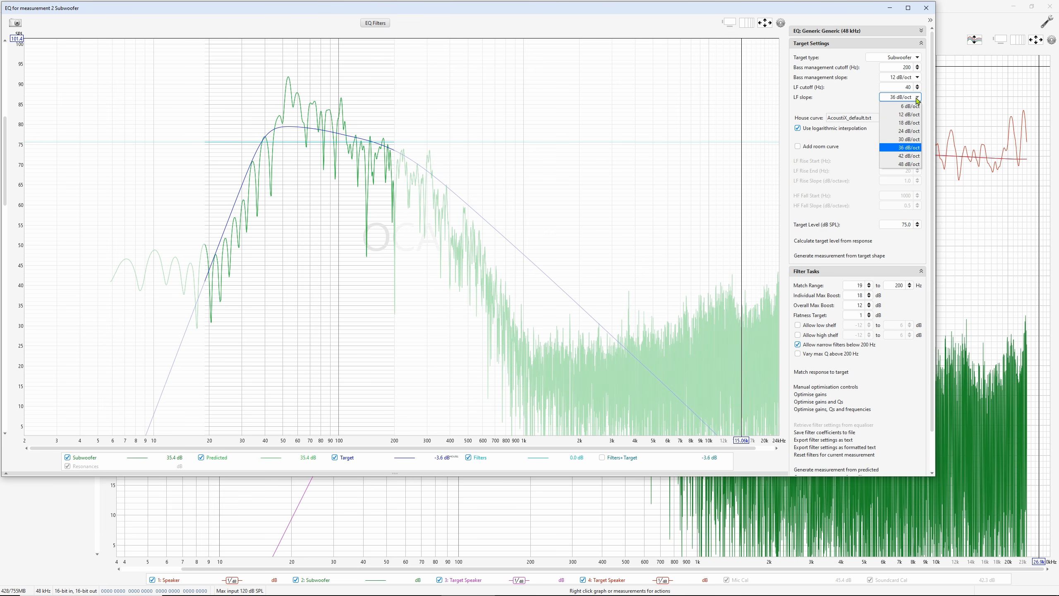
click(916, 143)
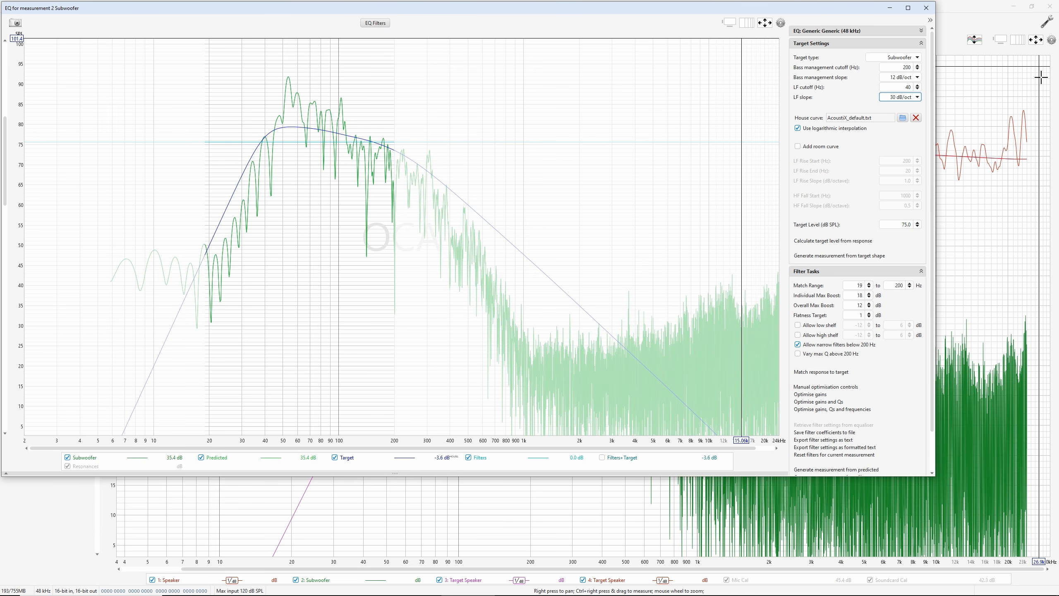
- Try a 24 dB/oct bass management slope on the subwoofer target and settle on 18 dB/oct
click(916, 78)
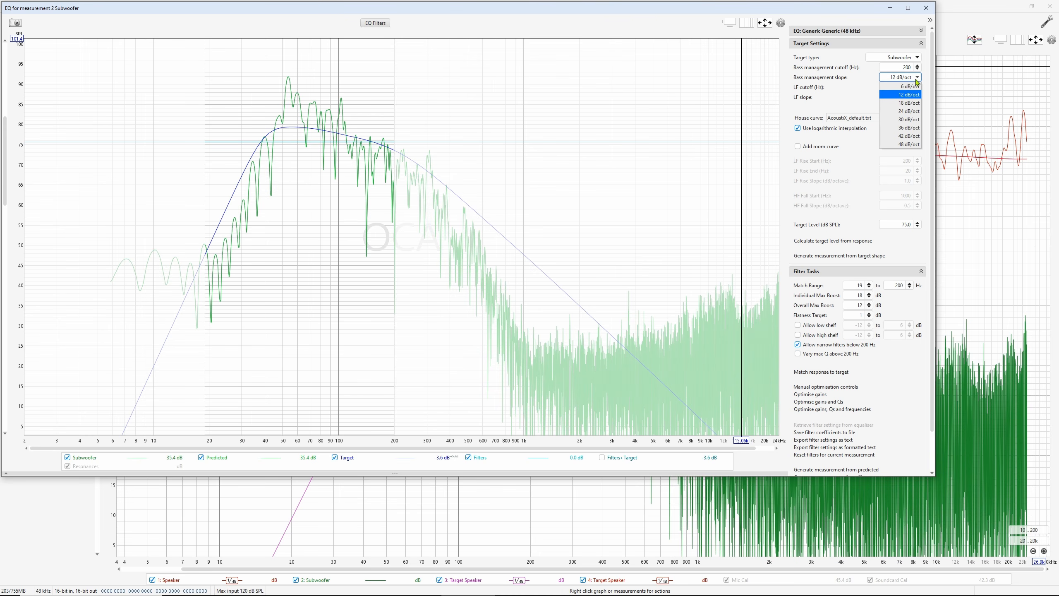
click(902, 113)
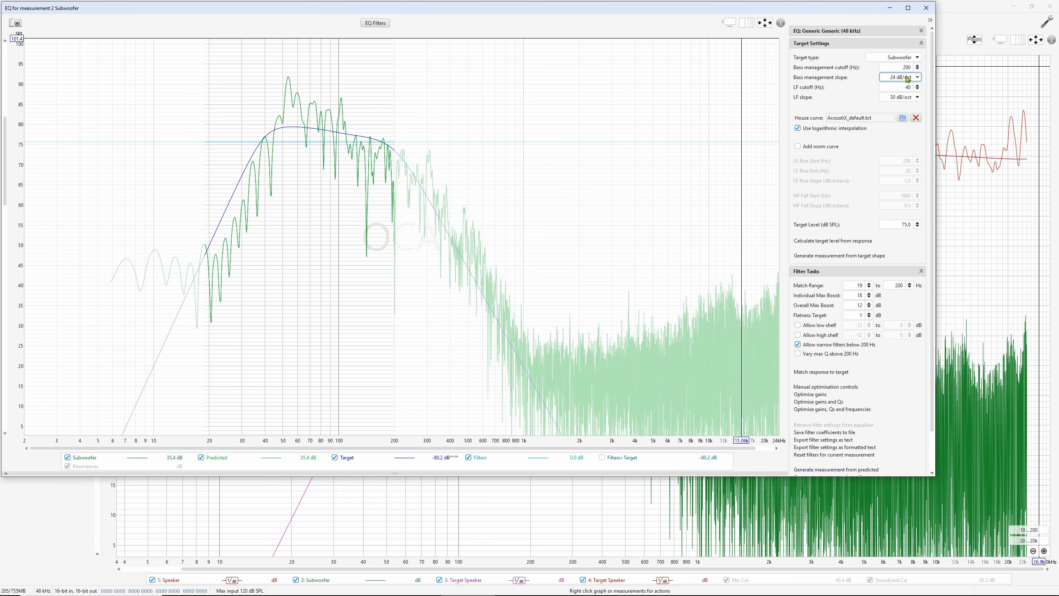
click(907, 79)
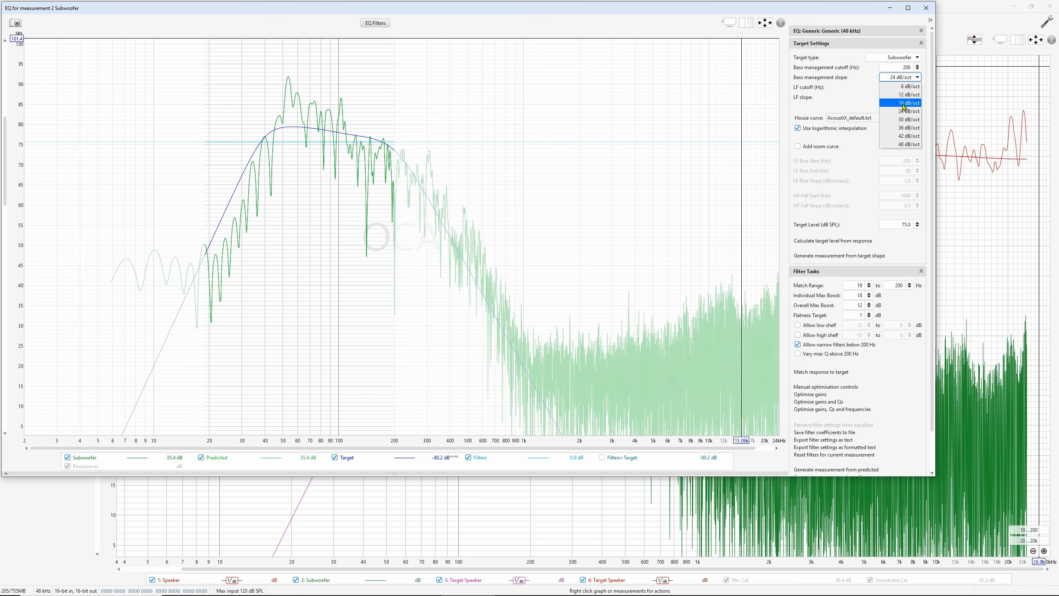
click(904, 107)
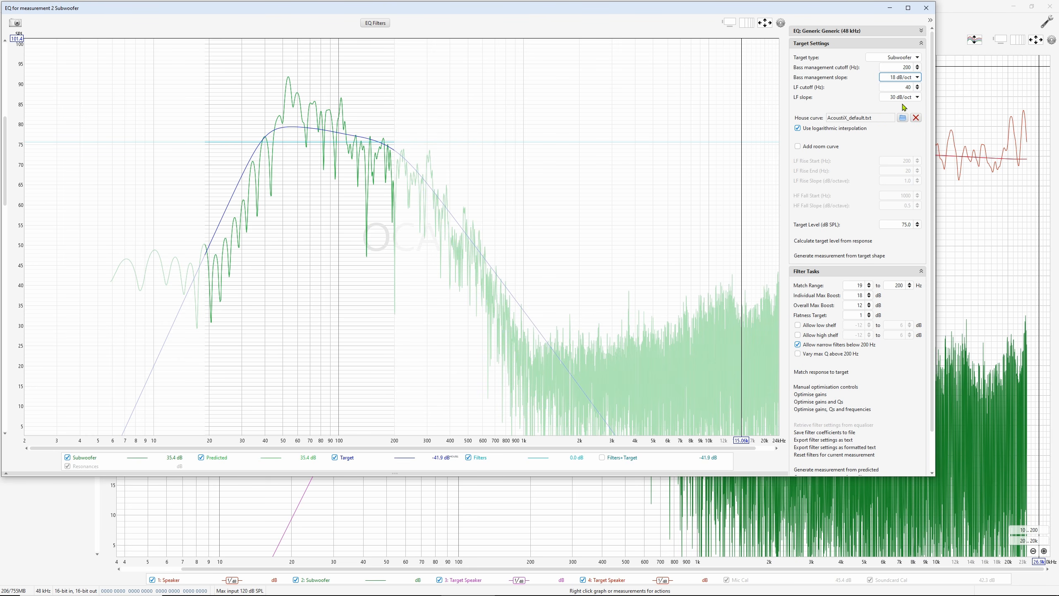
- Apply 1/48 smoothing to the Subwoofer response and calculate the target level from the response before and after smoothing
click(837, 242)
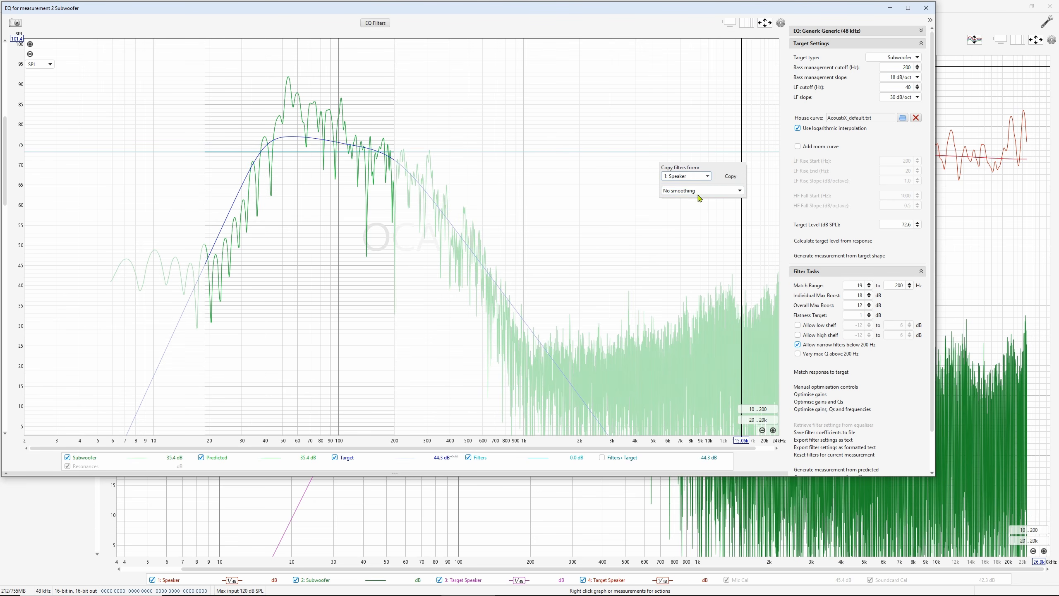
click(694, 196)
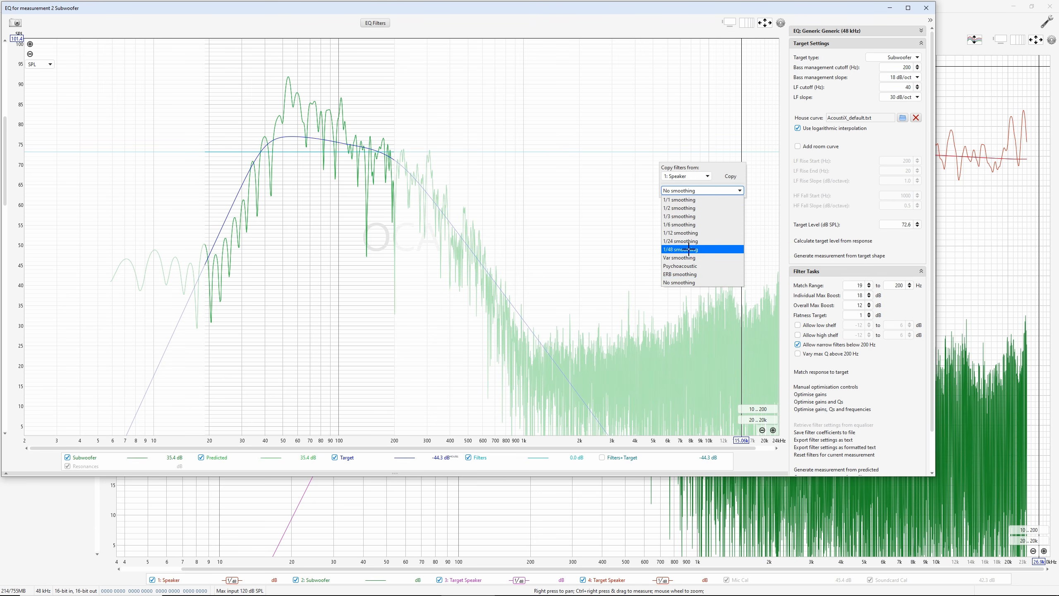
click(688, 250)
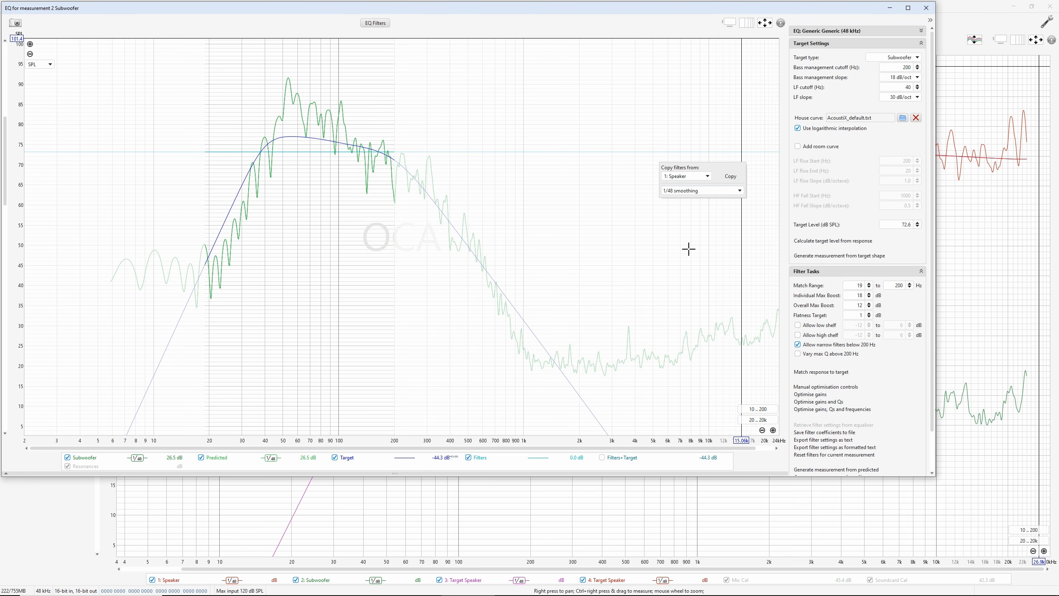
click(854, 241)
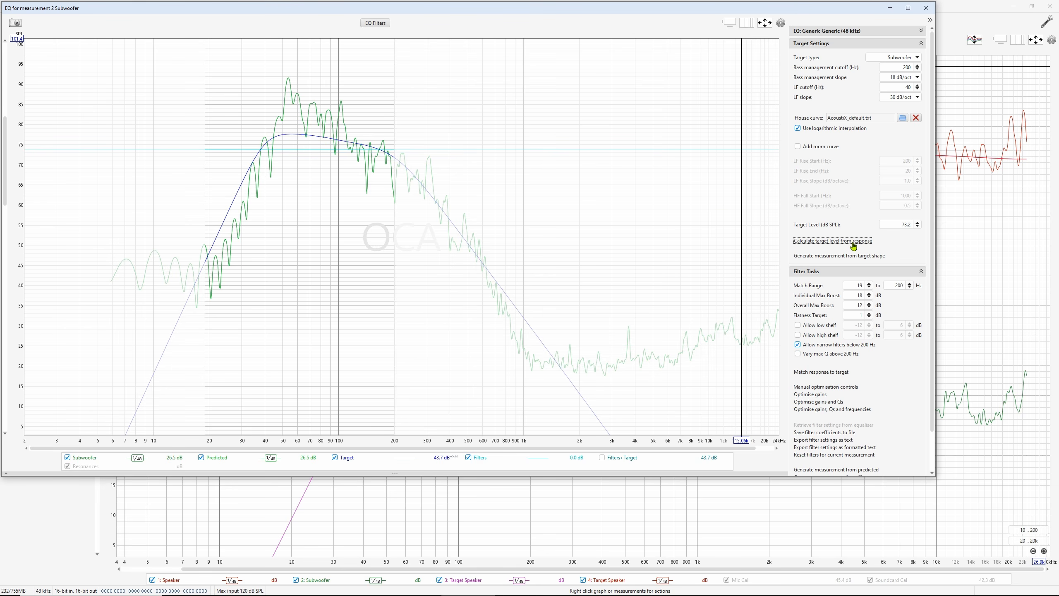
- Try different LF cutoffs on the subwoofer target, ending at 45 Hz, and recalculate the target level from the response
click(918, 86)
scroll(919, 90, down, 5)
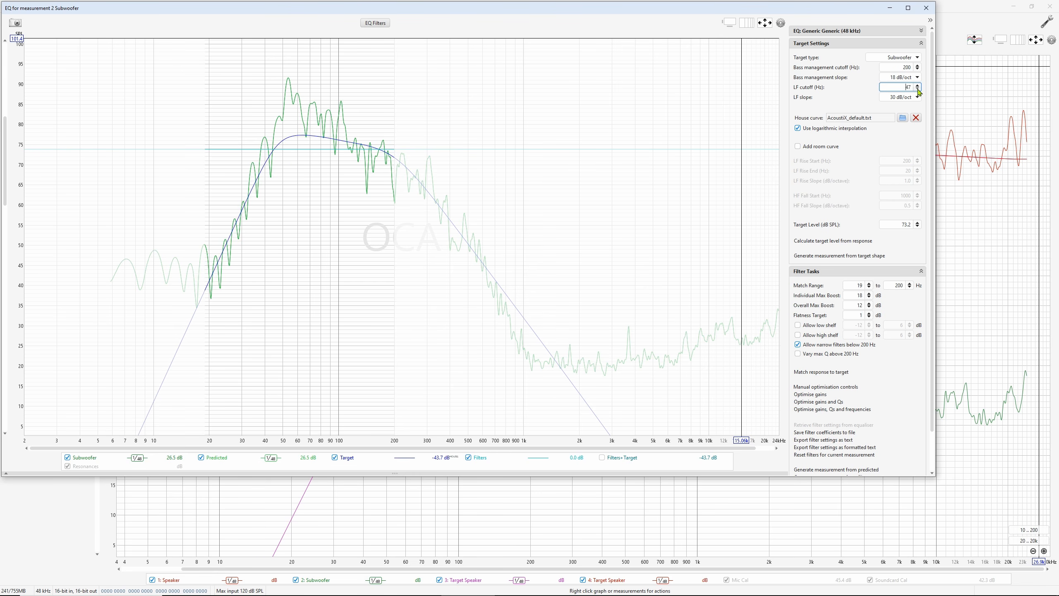
scroll(919, 91, down, 5)
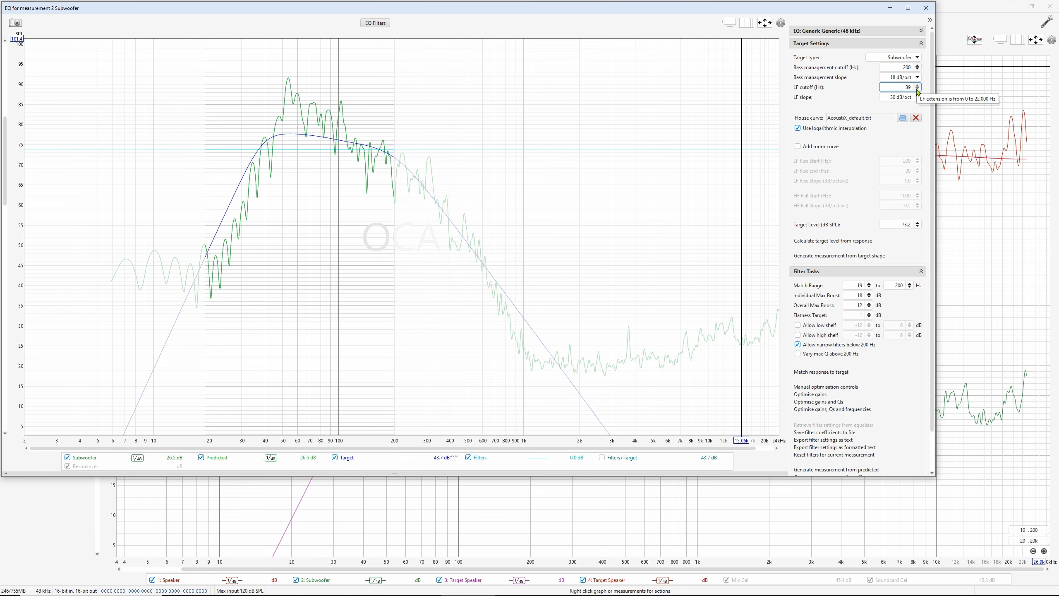
click(918, 86)
scroll(918, 87, up, 5)
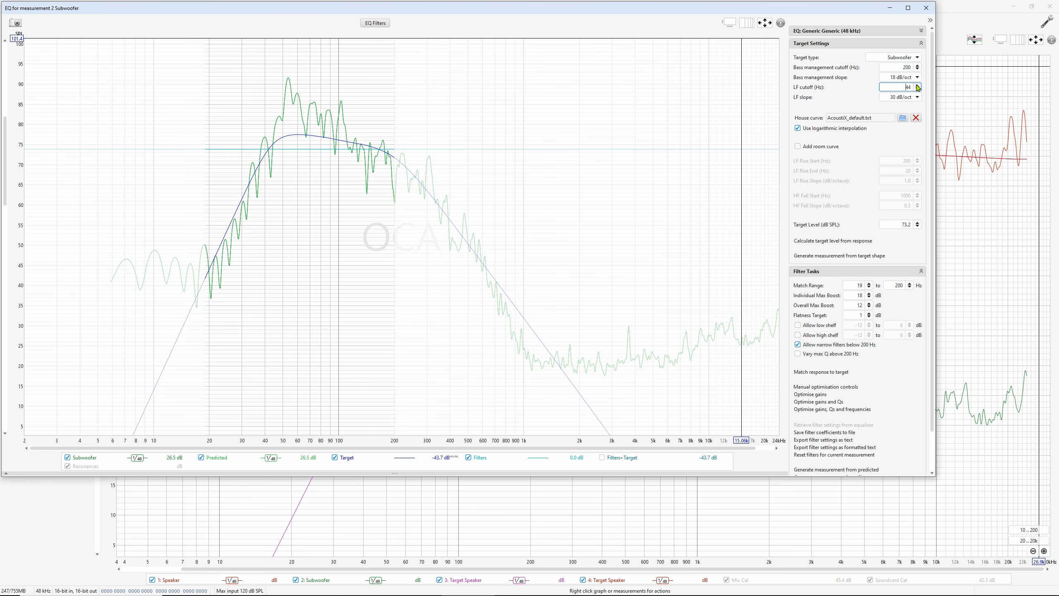
click(834, 245)
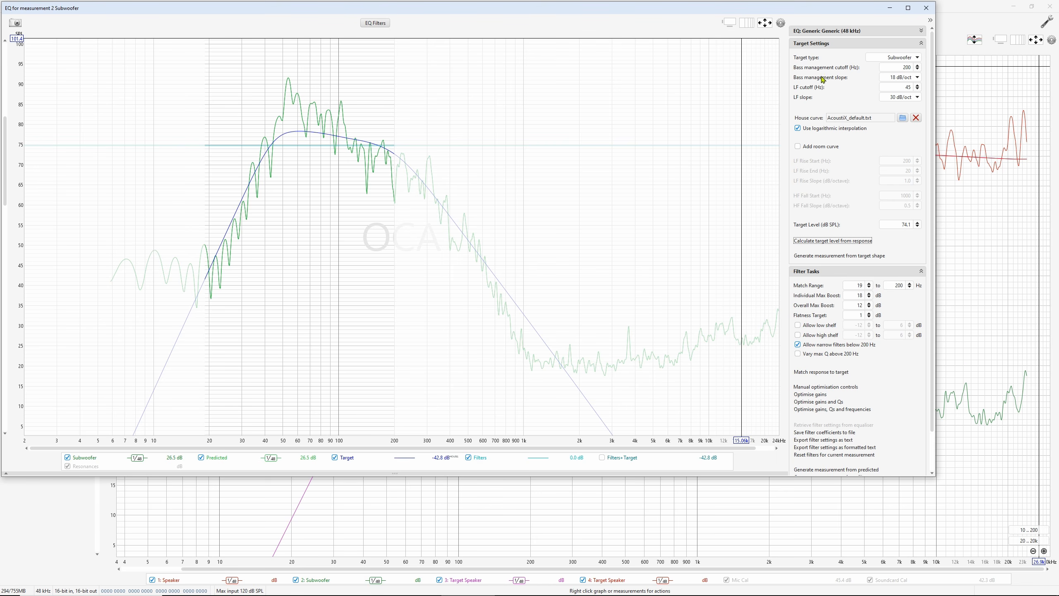
- Set the subwoofer target's LF cutoff to 40 Hz and recalculate the target level from the response
click(917, 90)
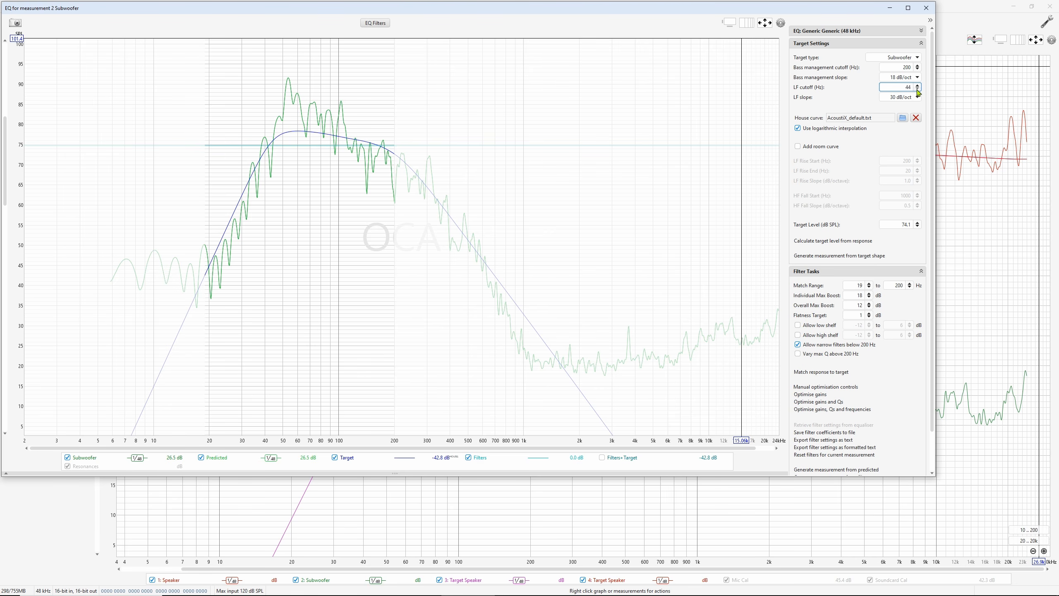
click(917, 90)
click(917, 90)
click(917, 90)
click(917, 89)
click(834, 241)
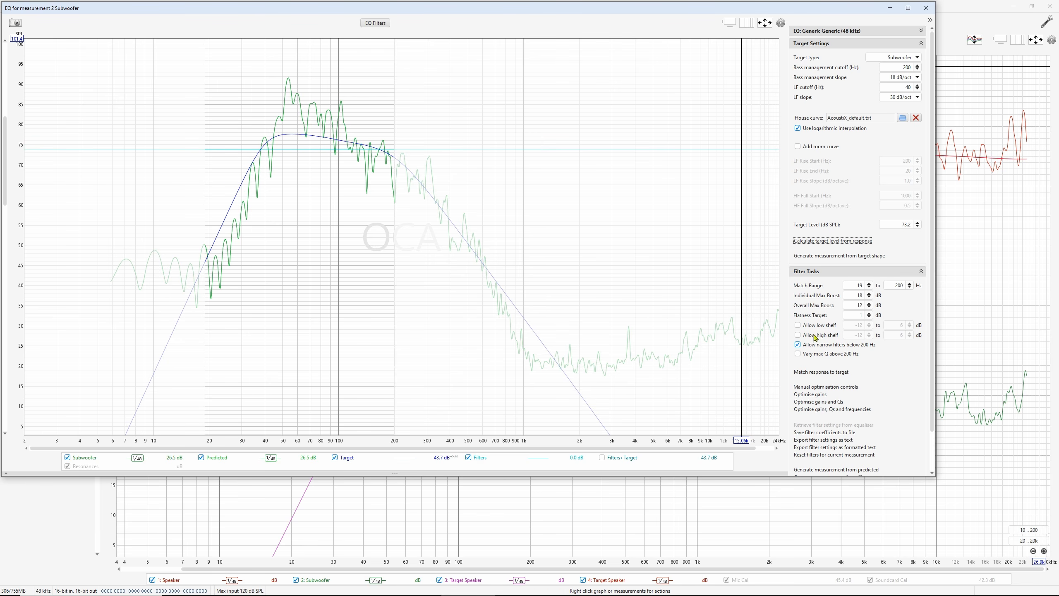
- Generate measurements from the subwoofer's target shape with target types Subwoofer and None, and close the EQ window
click(858, 261)
click(892, 61)
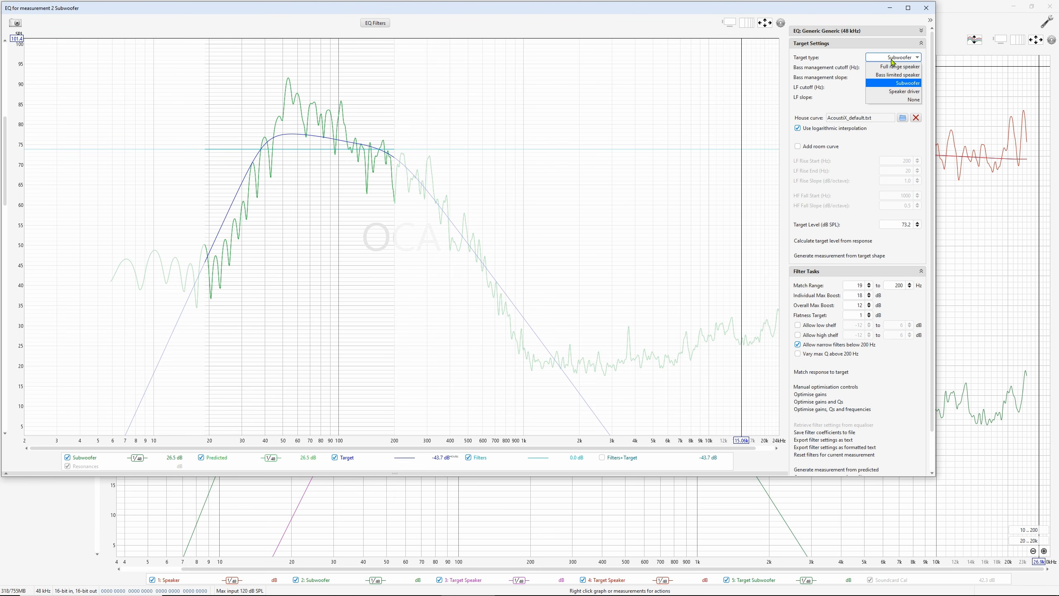
click(897, 100)
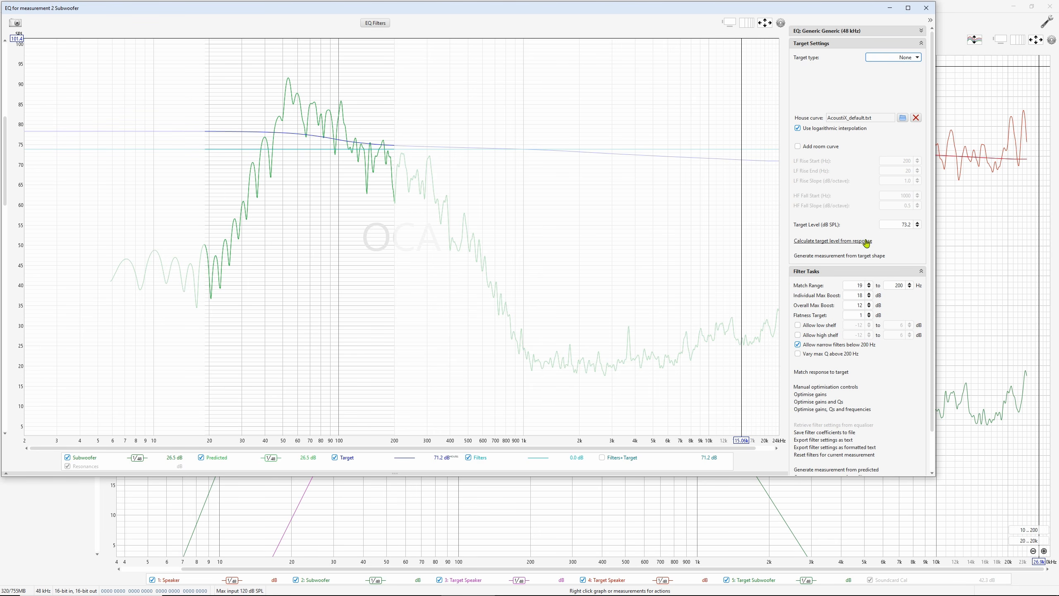
click(862, 256)
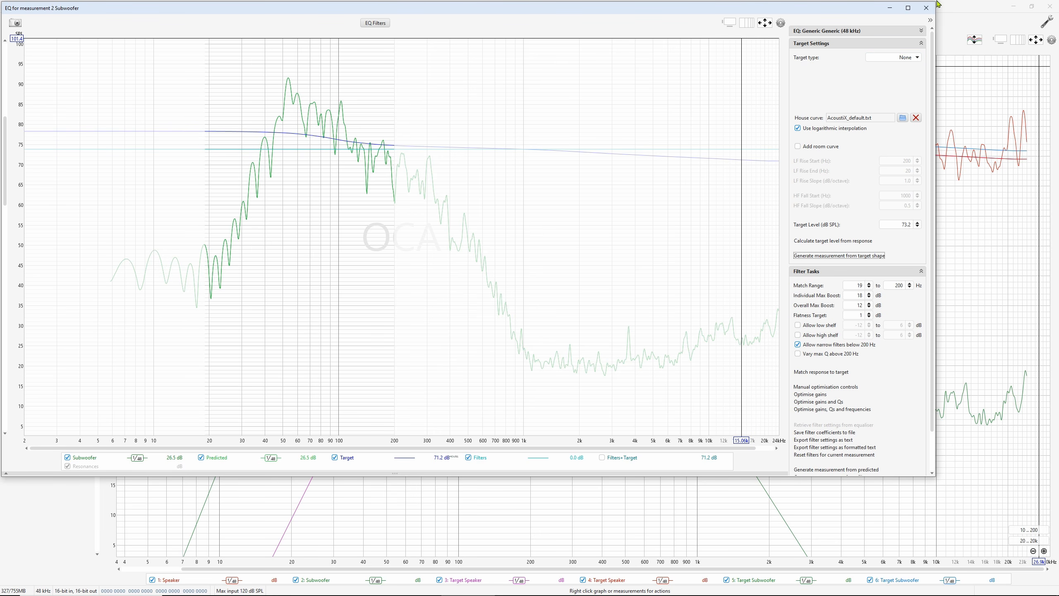
click(926, 8)
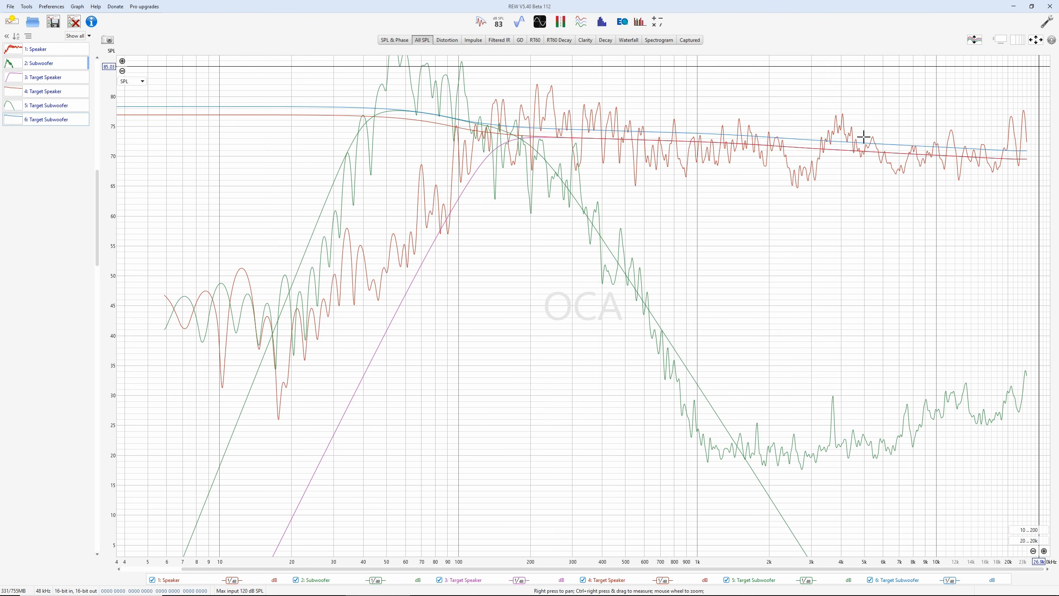
- Hide the band-limited target traces, 5: Target Subwoofer and 3: Target Speaker, in the All SPL graph
drag(796, 248, 792, 310)
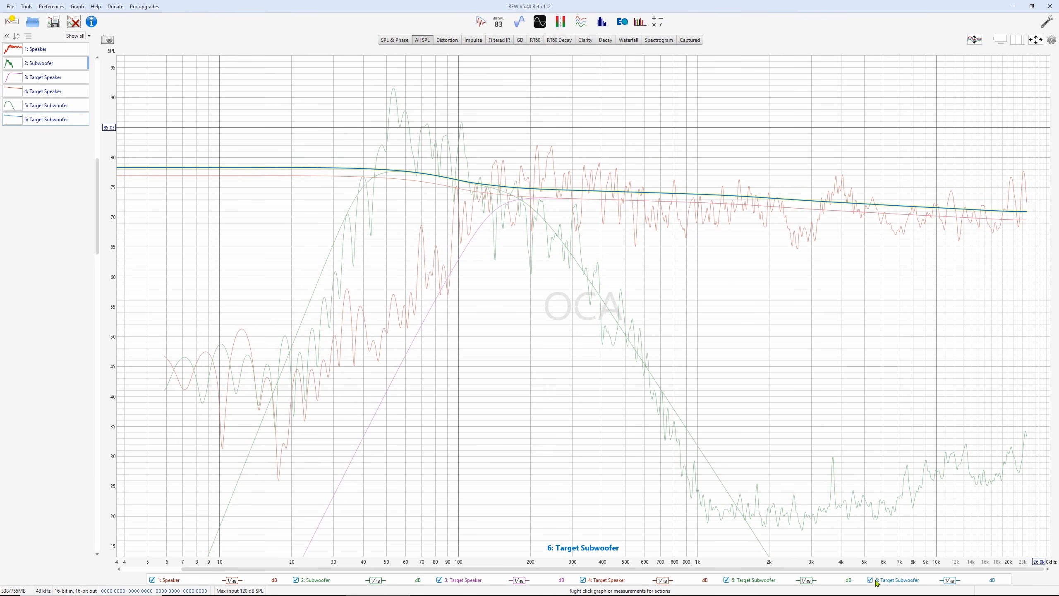
click(727, 580)
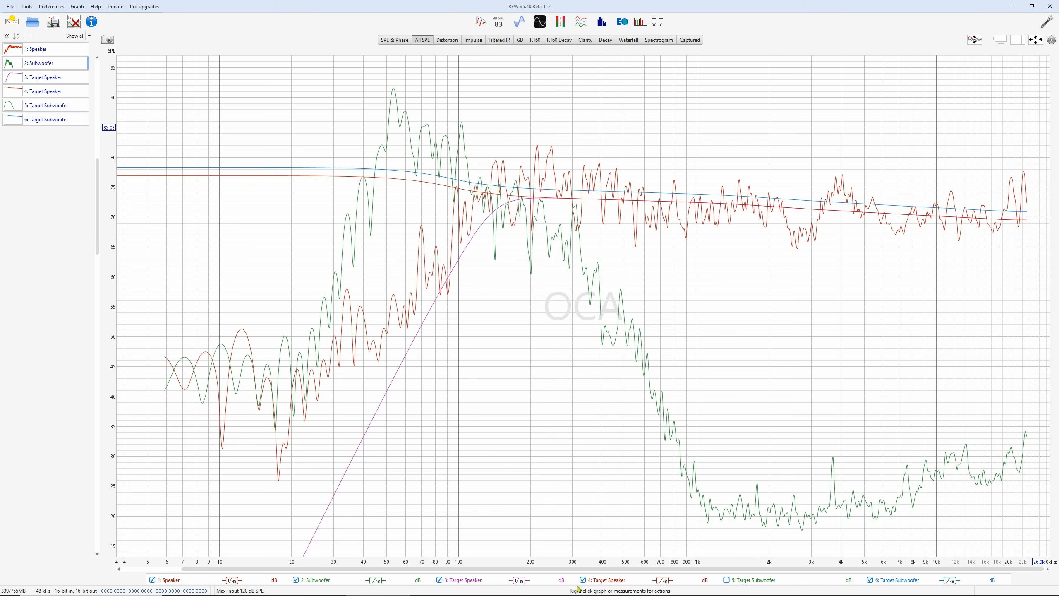
click(439, 580)
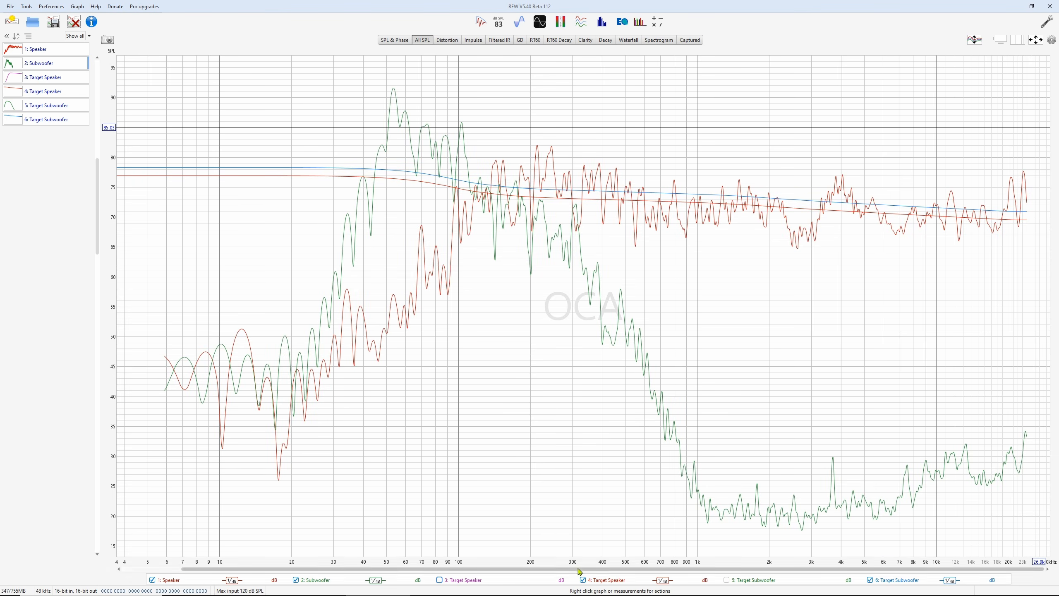
- Compare the data offsets of measurements 4: Target Speaker and 6: Target Subwoofer in their measurement info
mouse_move(985, 587)
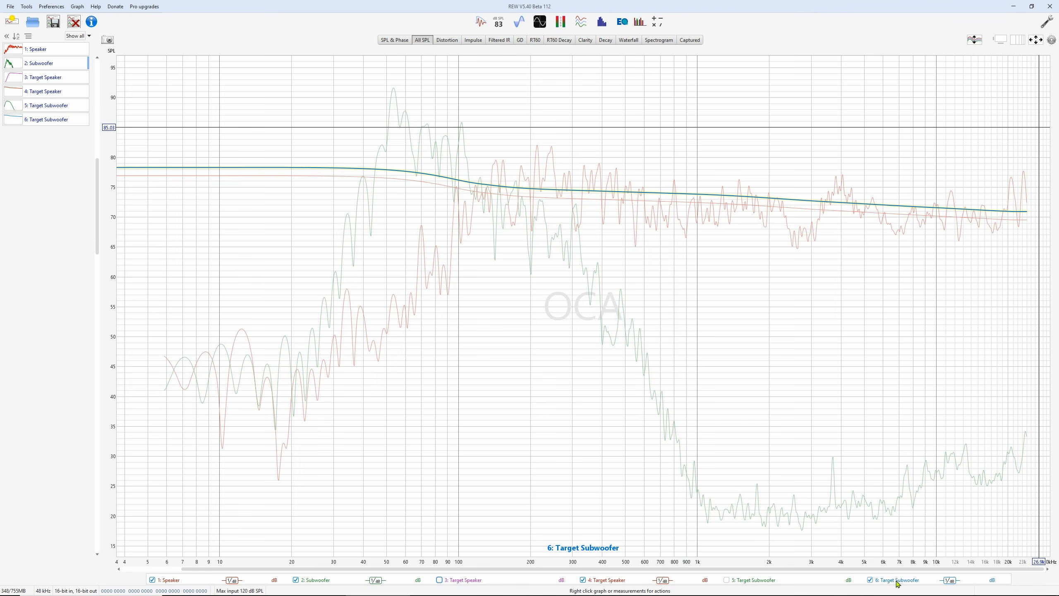
click(61, 96)
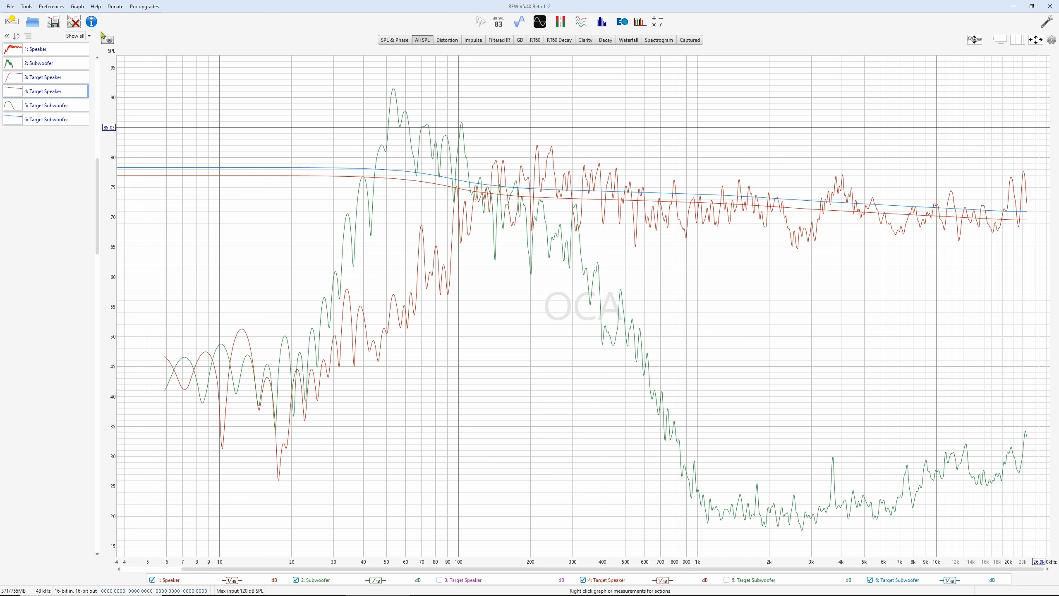
click(92, 21)
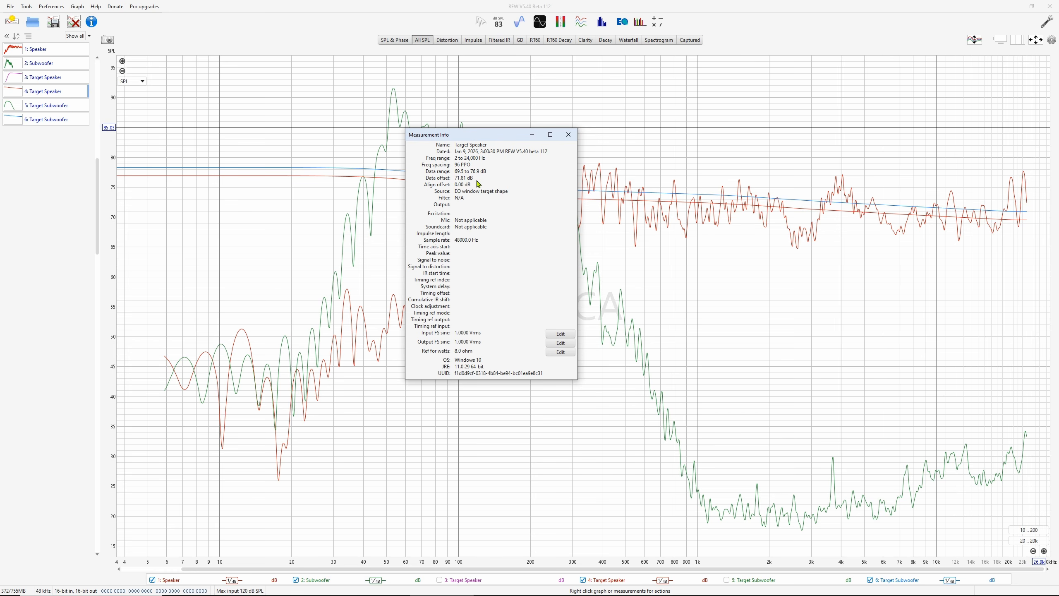
click(63, 120)
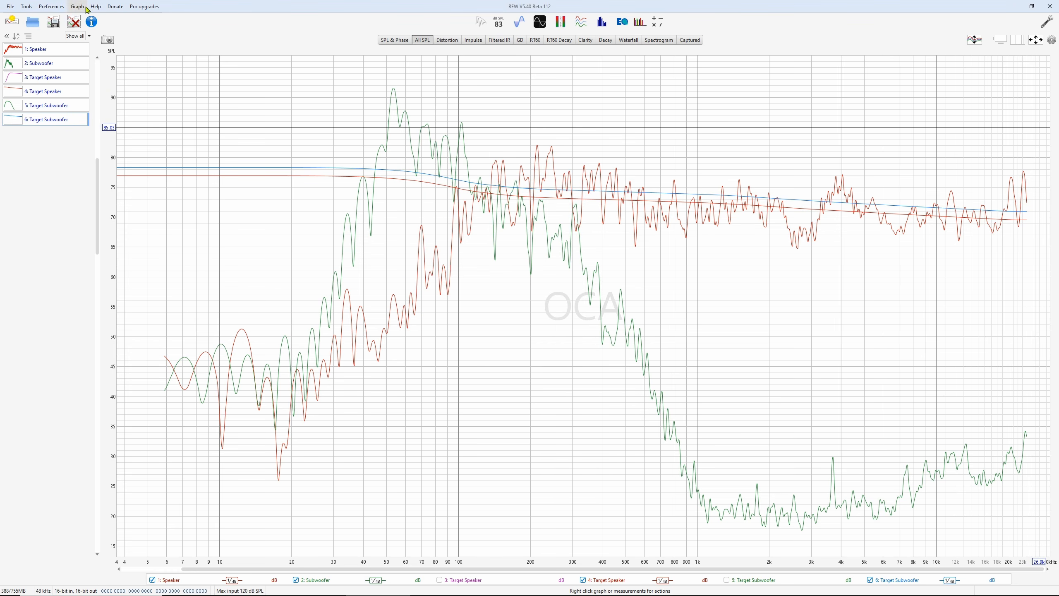
click(91, 21)
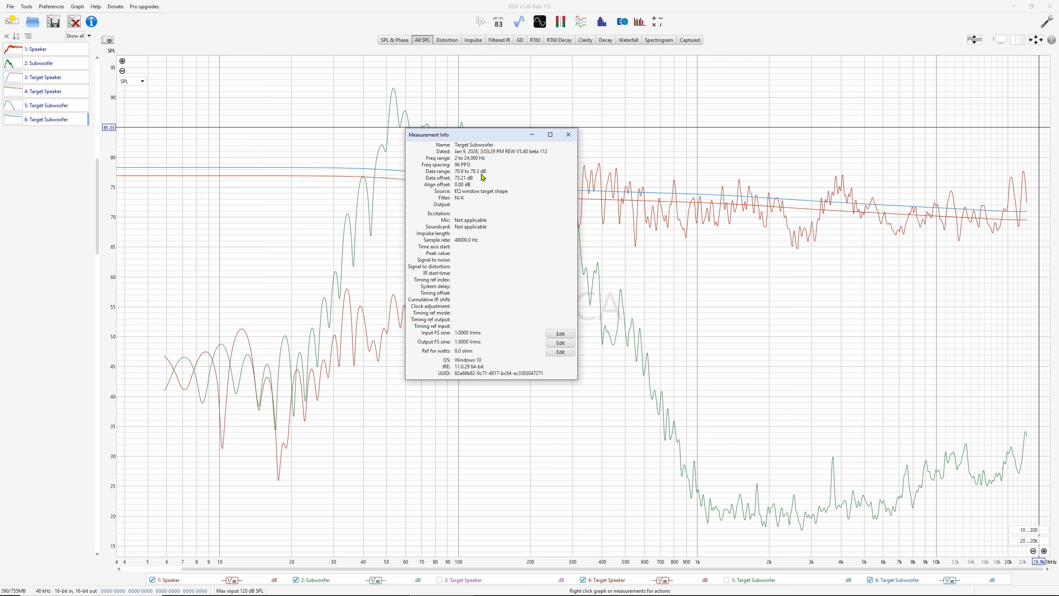
click(66, 97)
click(88, 24)
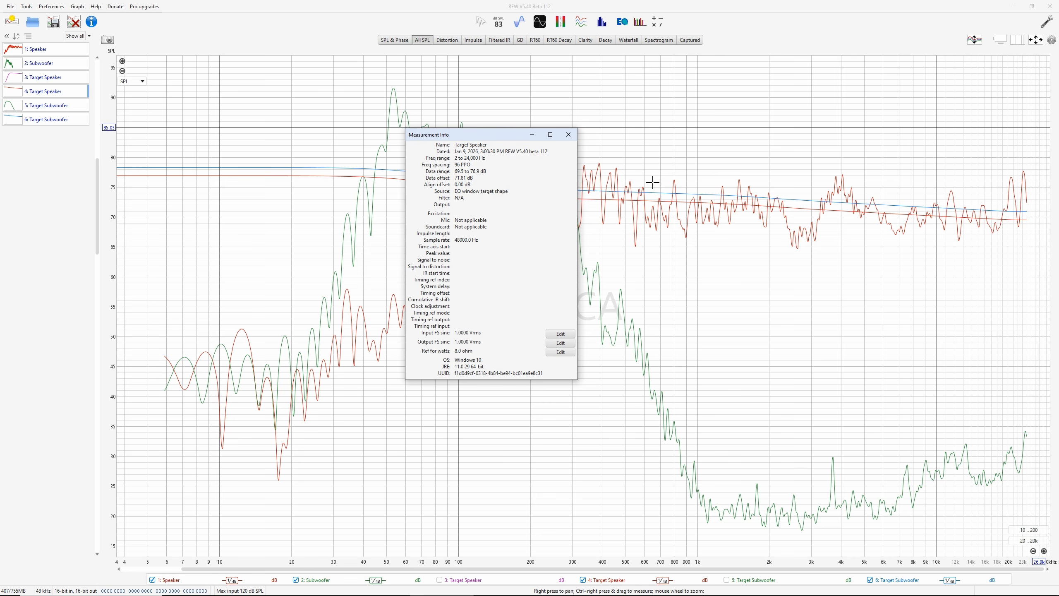
click(570, 135)
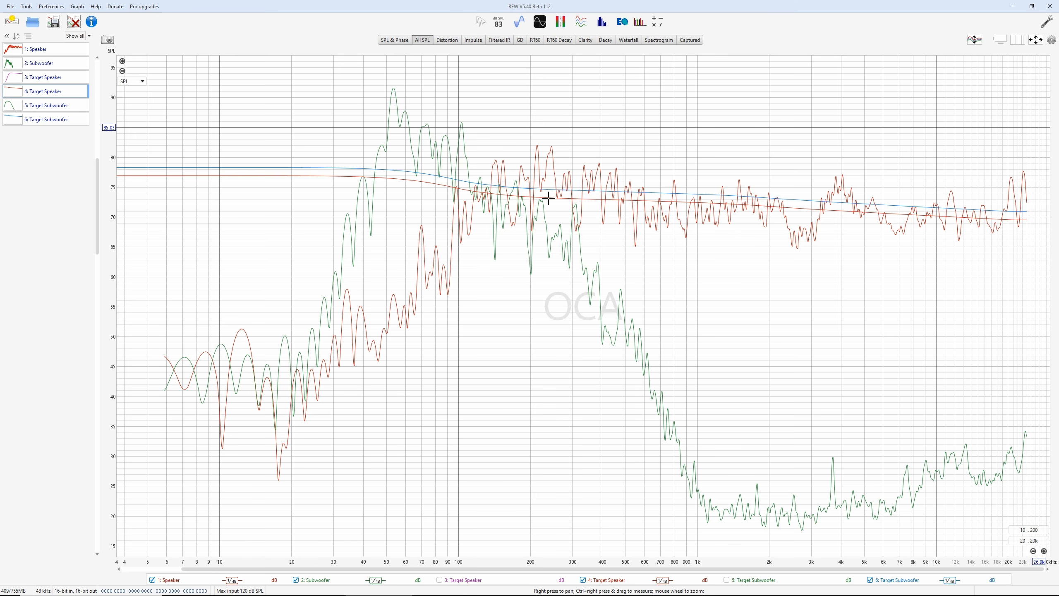
- Add an SPL offset of -1.4 dB to the data of measurement 2: Subwoofer
right_click(69, 67)
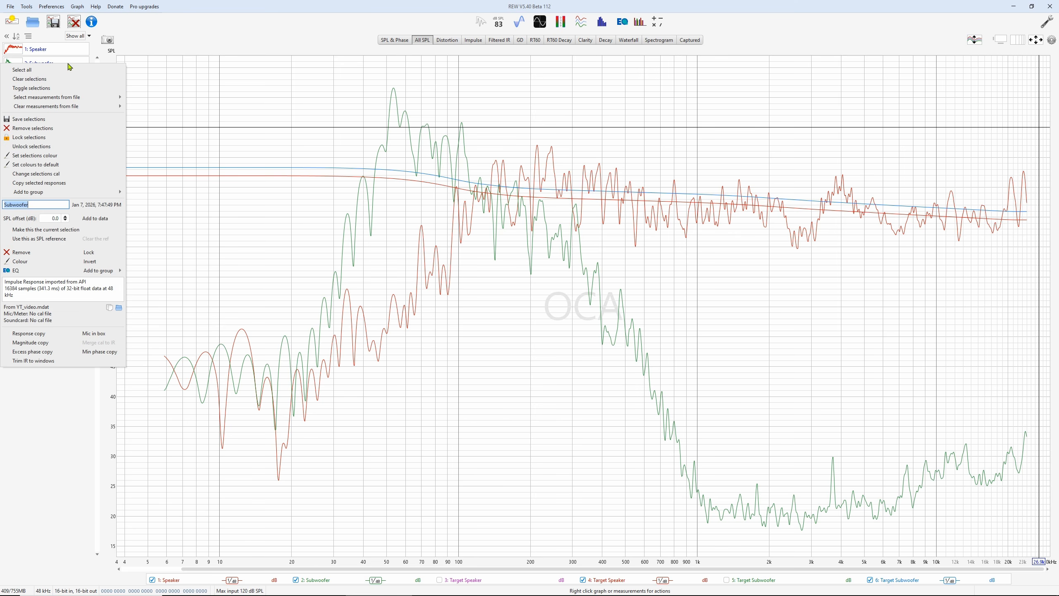
click(42, 221)
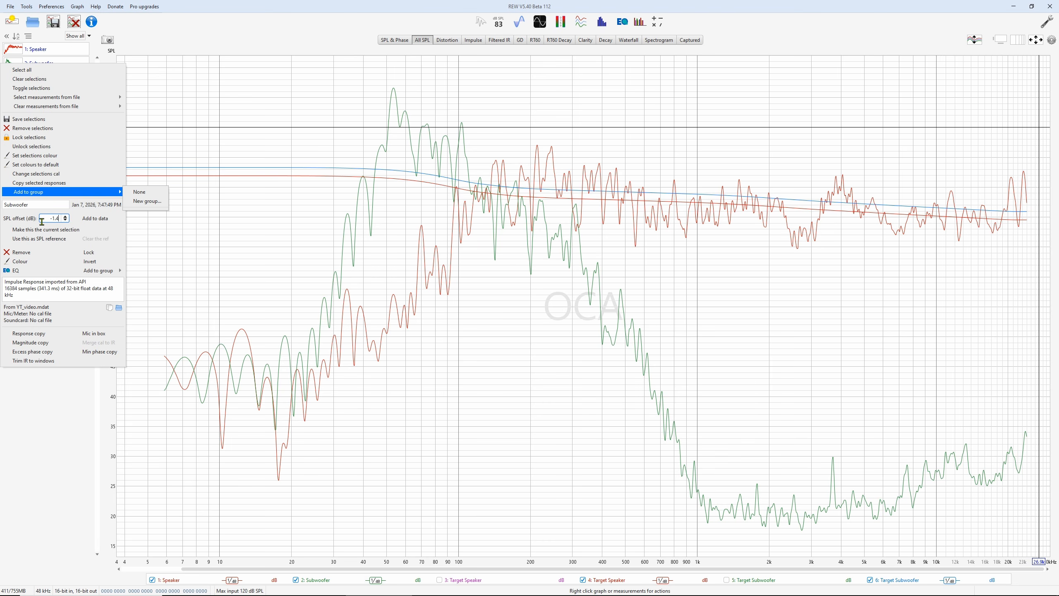
click(94, 220)
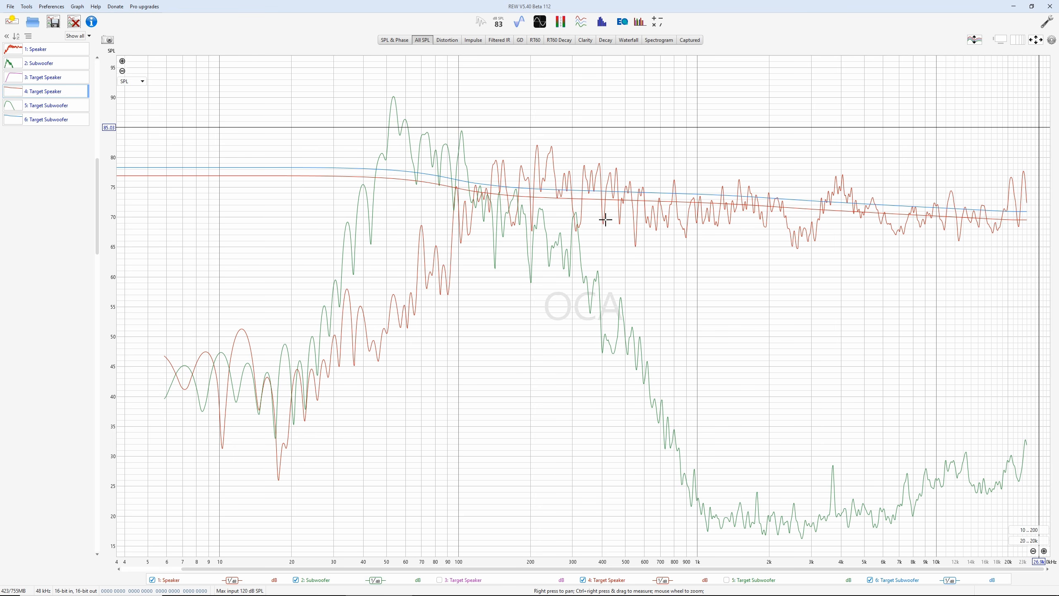
- Generate a measurement from the Speaker's predicted response with its 140 Hz high-pass filter, and close the EQ windows
click(621, 22)
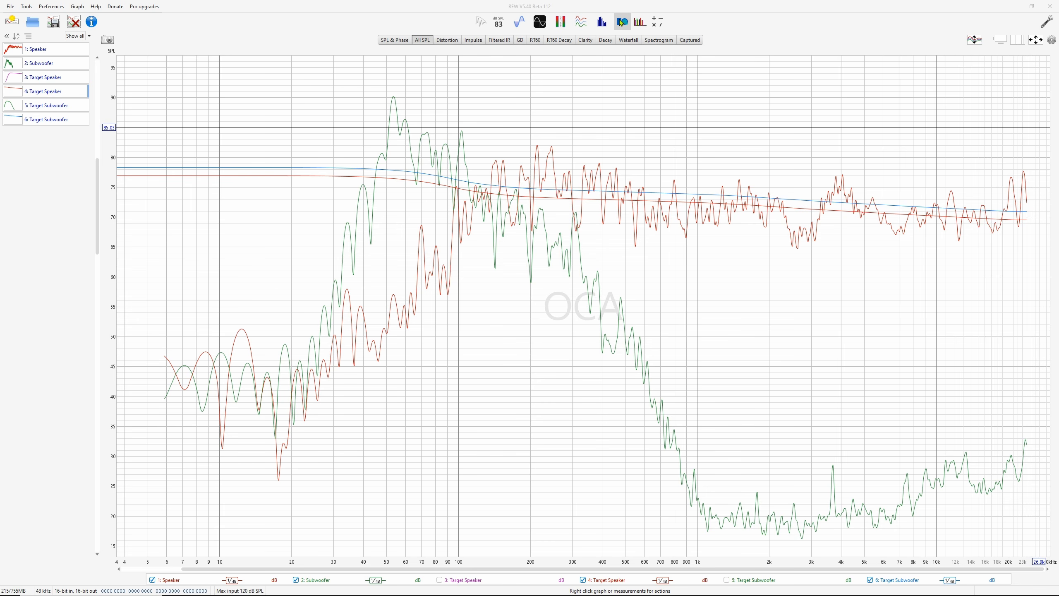
right_click(53, 51)
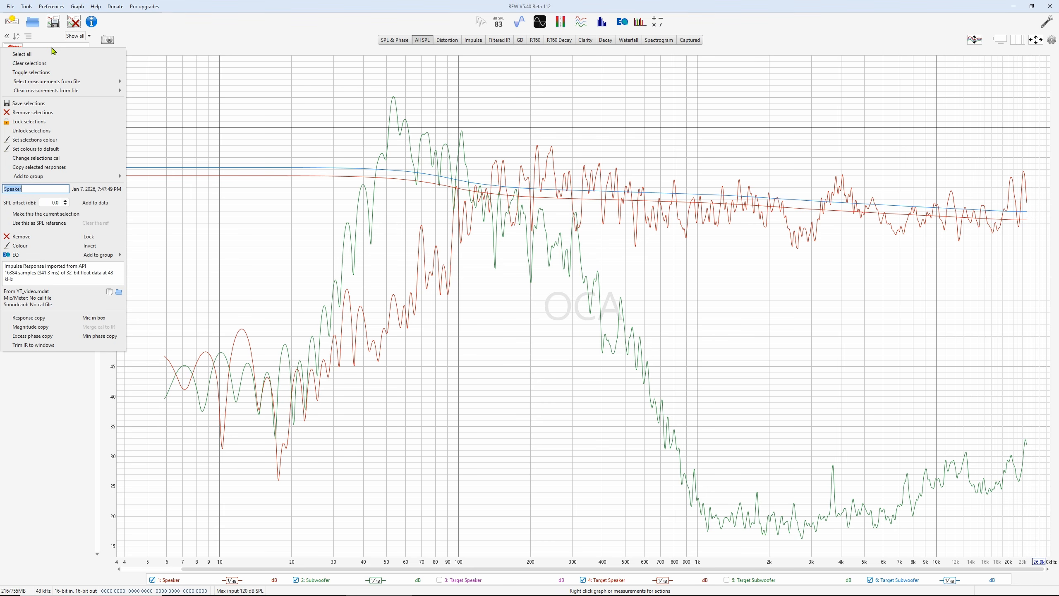
click(34, 253)
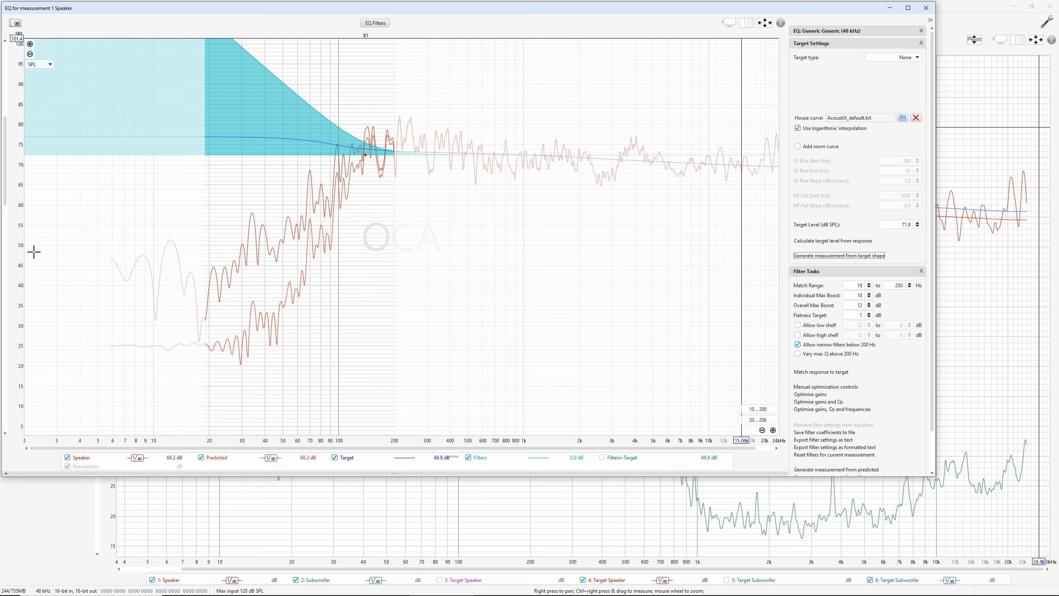
click(376, 24)
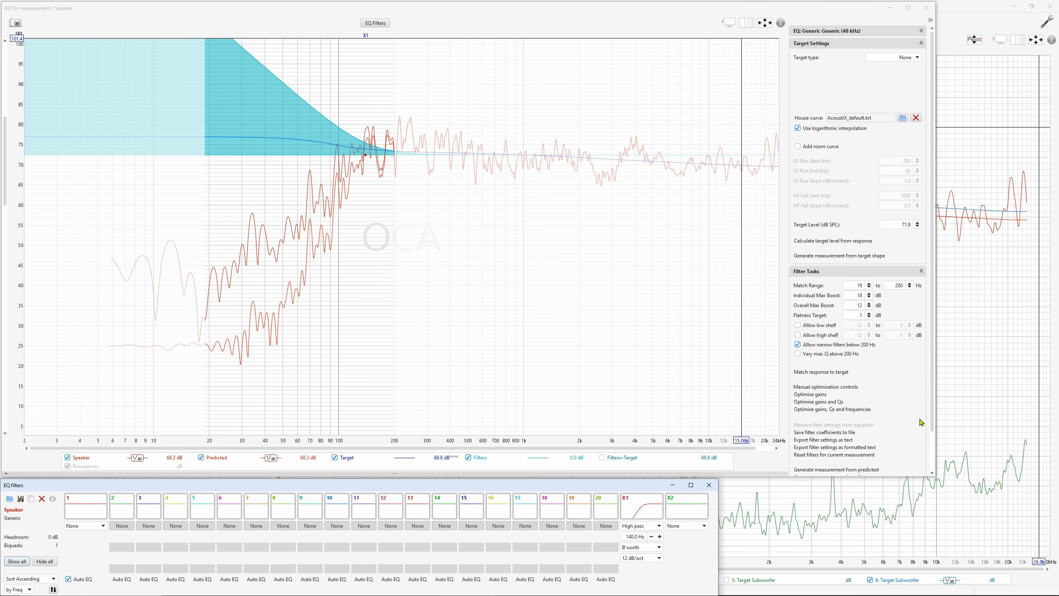
drag(933, 423, 932, 463)
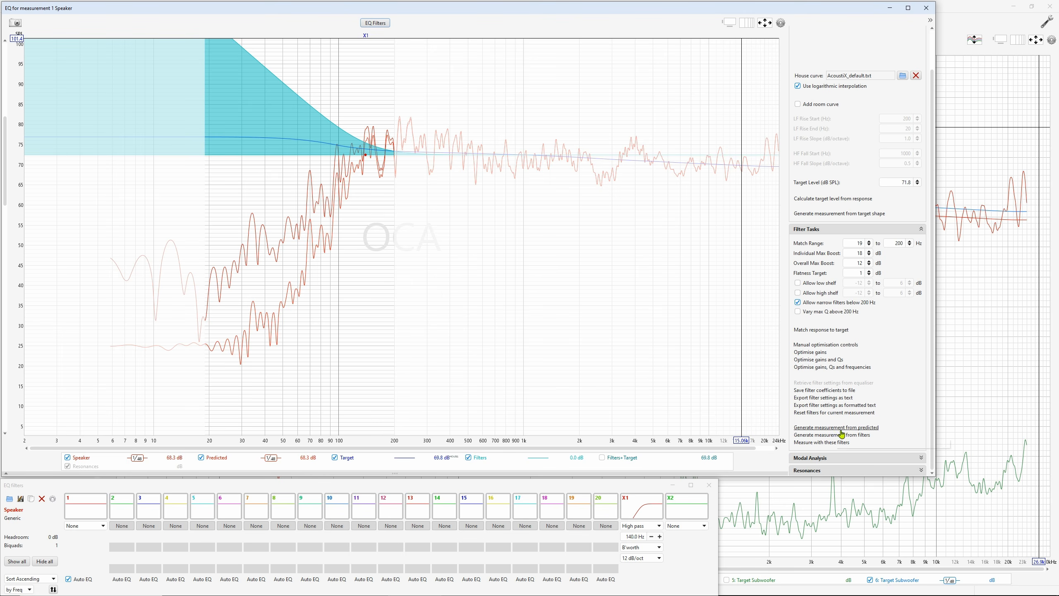
click(859, 429)
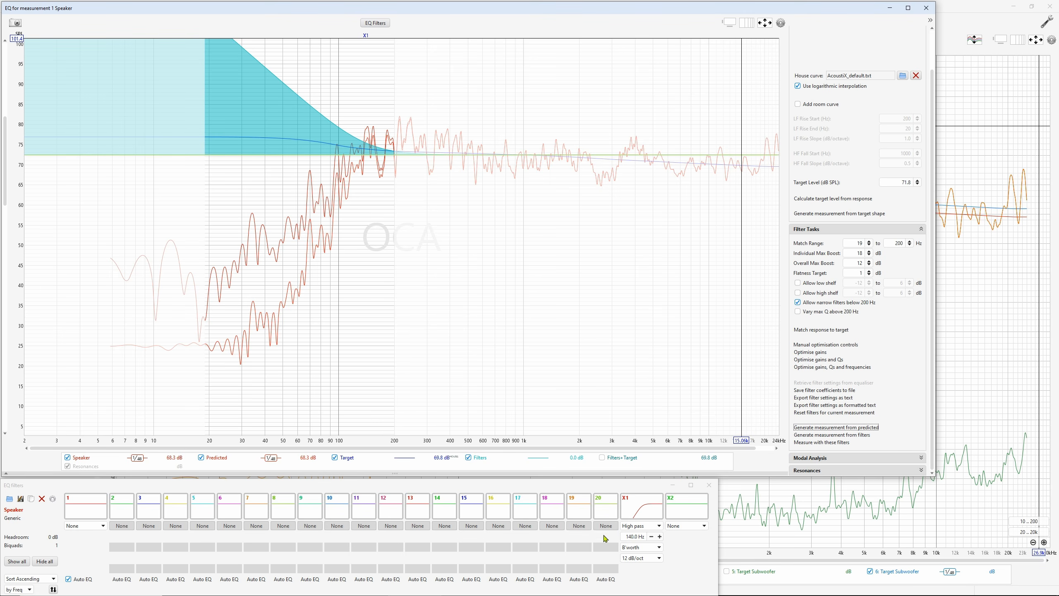
click(924, 8)
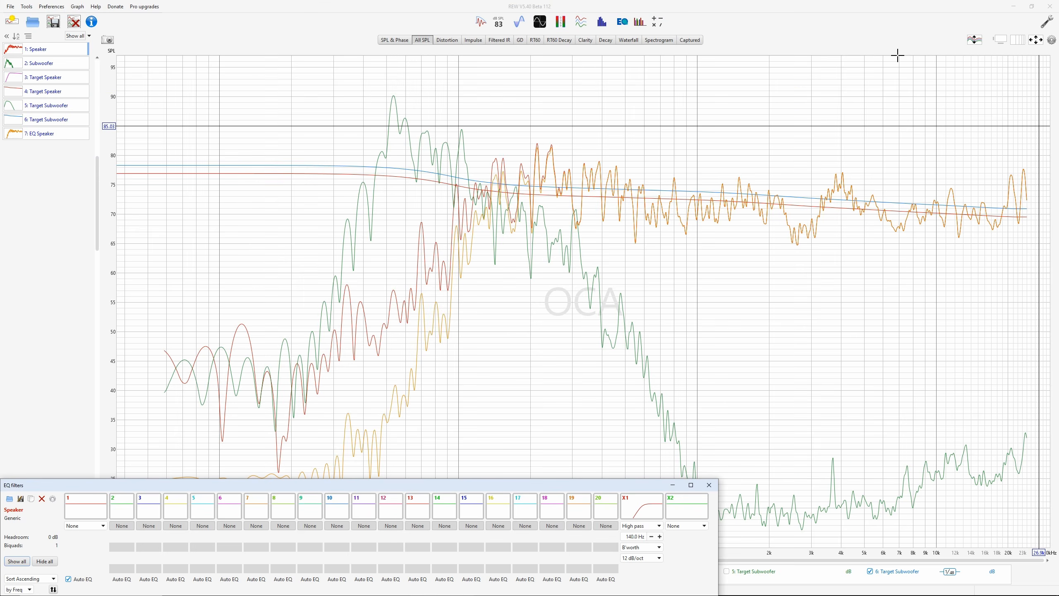
click(708, 484)
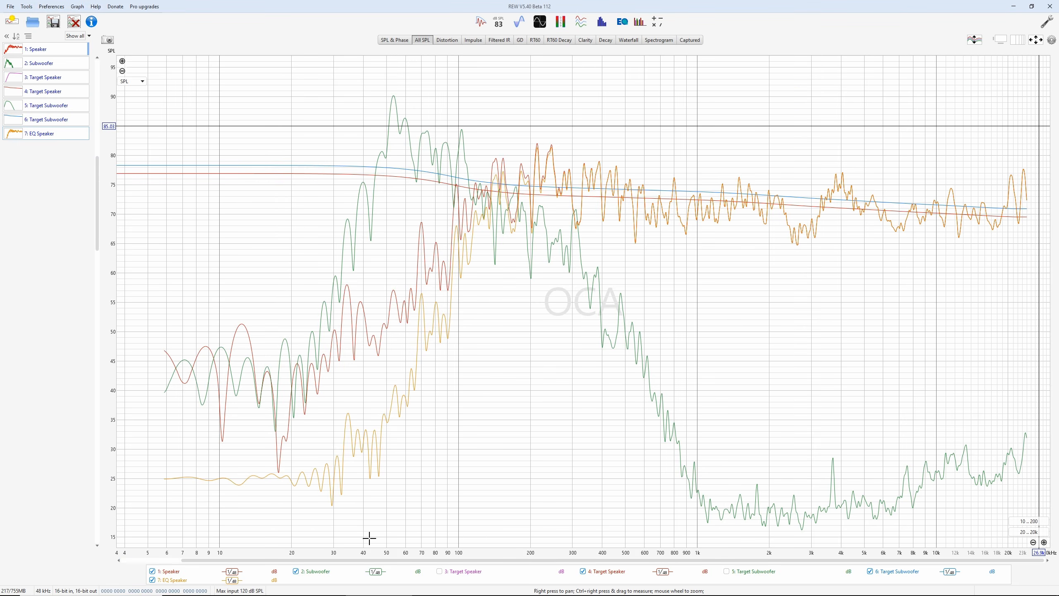
- Clear the measurement selections and show only 1: Speaker and 7: EQ Speaker in the All SPL graph
right_click(61, 90)
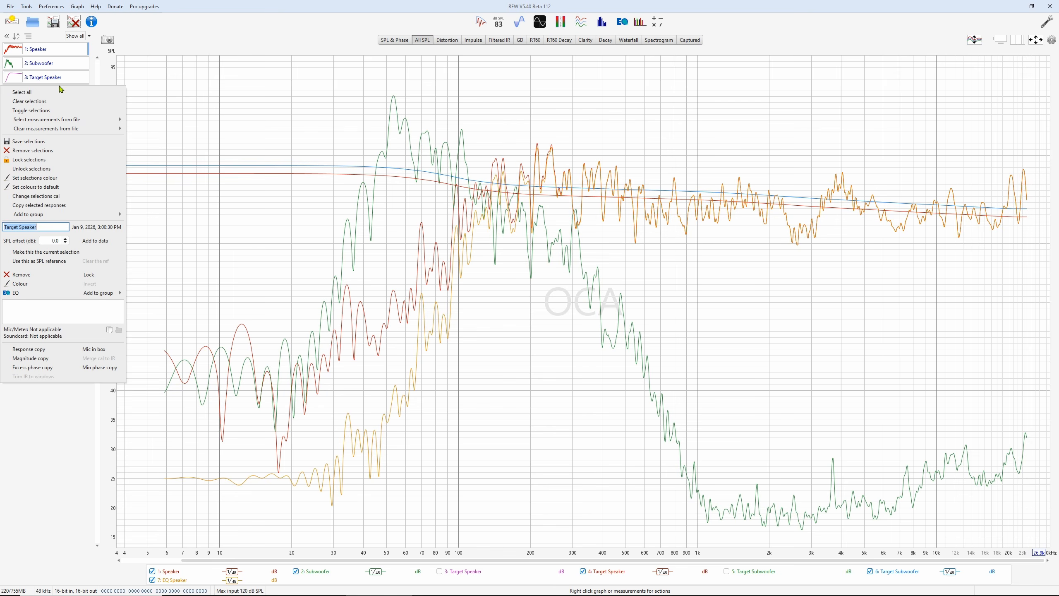
click(38, 102)
click(42, 54)
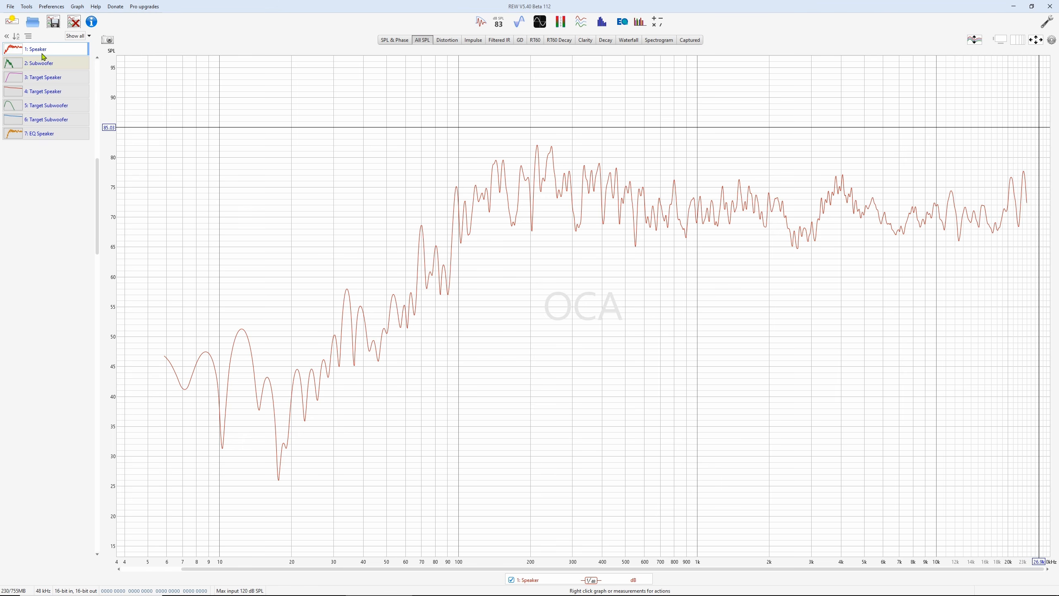
ctrl+click(48, 134)
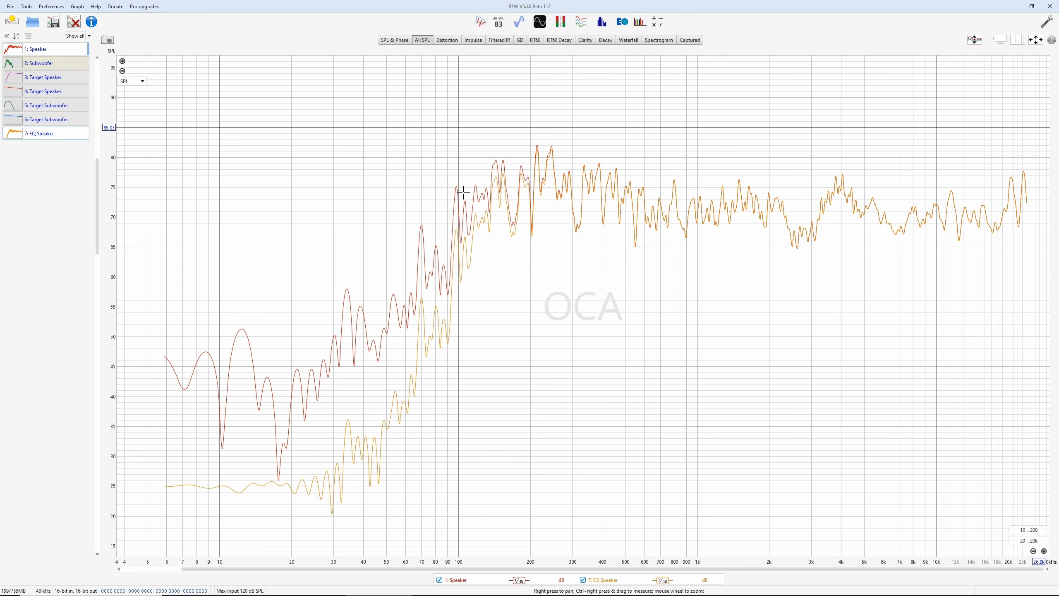
- Examine the high-pass filter's cutoff frequency, shape and slope in the notes of 7: EQ Speaker
right_click(40, 133)
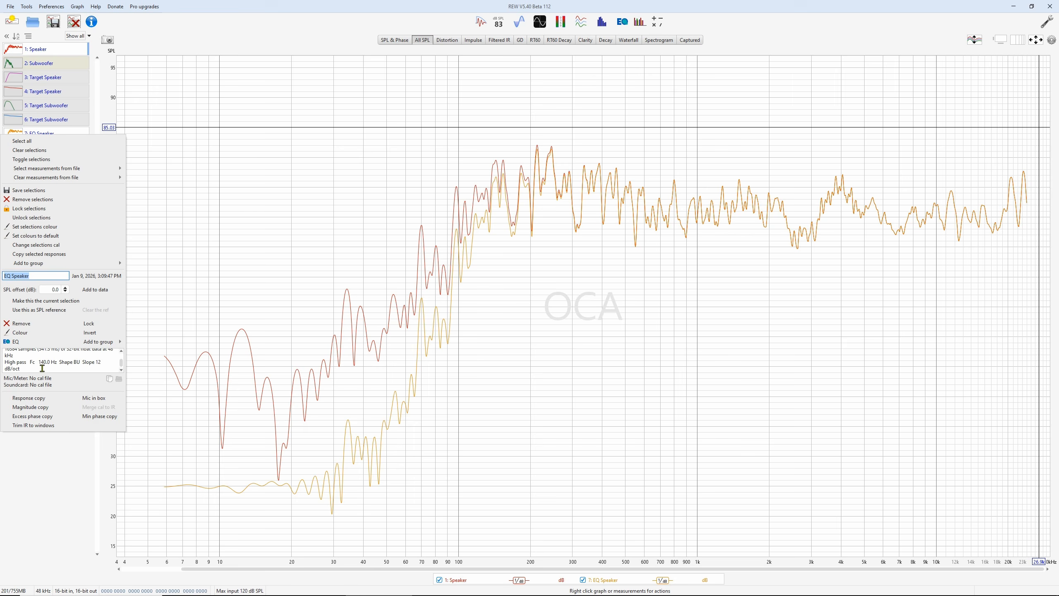
drag(38, 364, 106, 364)
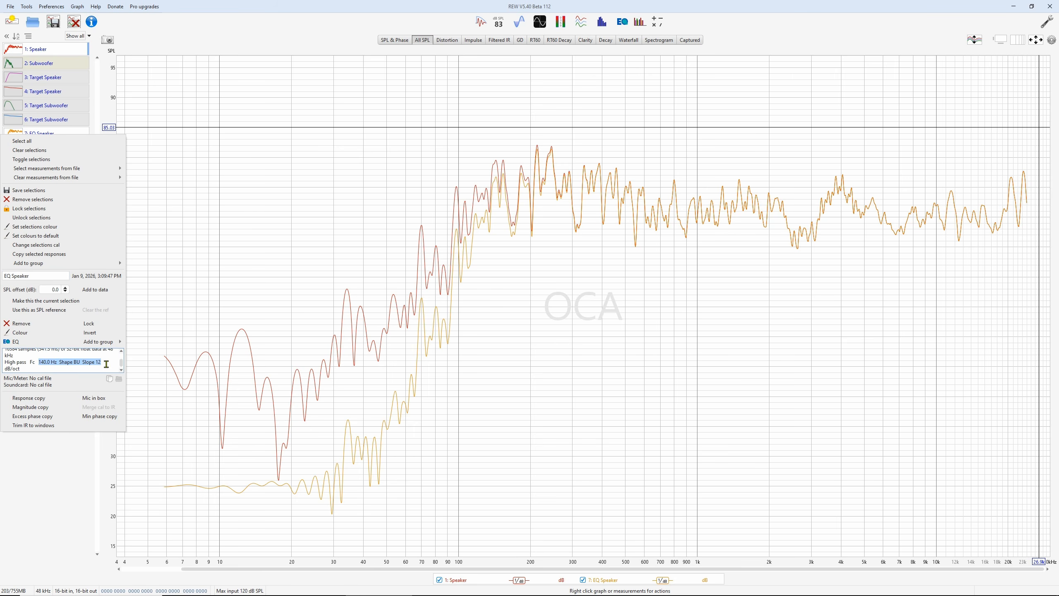
click(40, 365)
drag(38, 362, 50, 362)
double_click(98, 362)
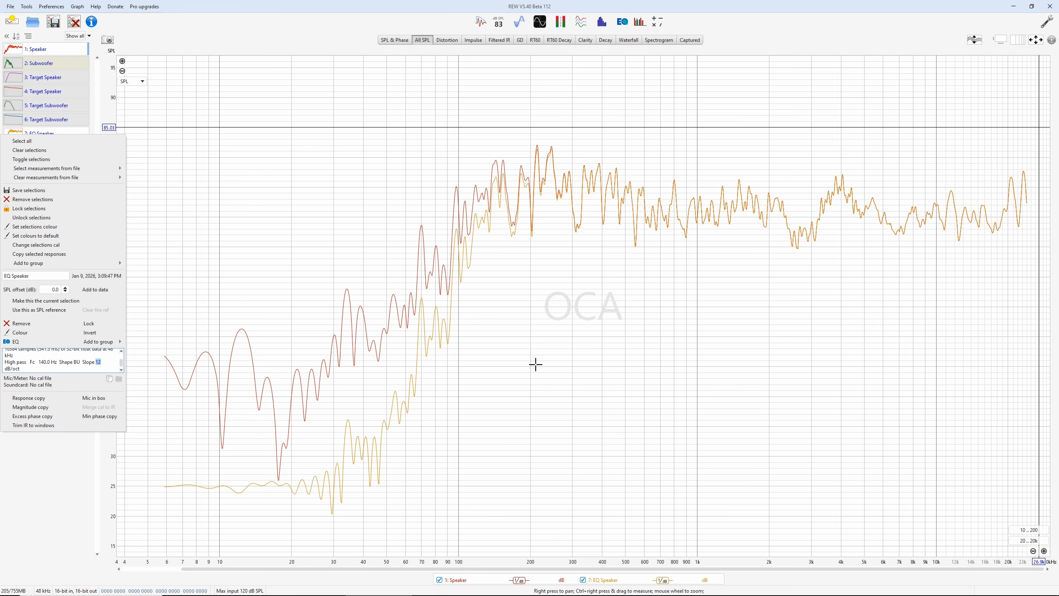
click(482, 221)
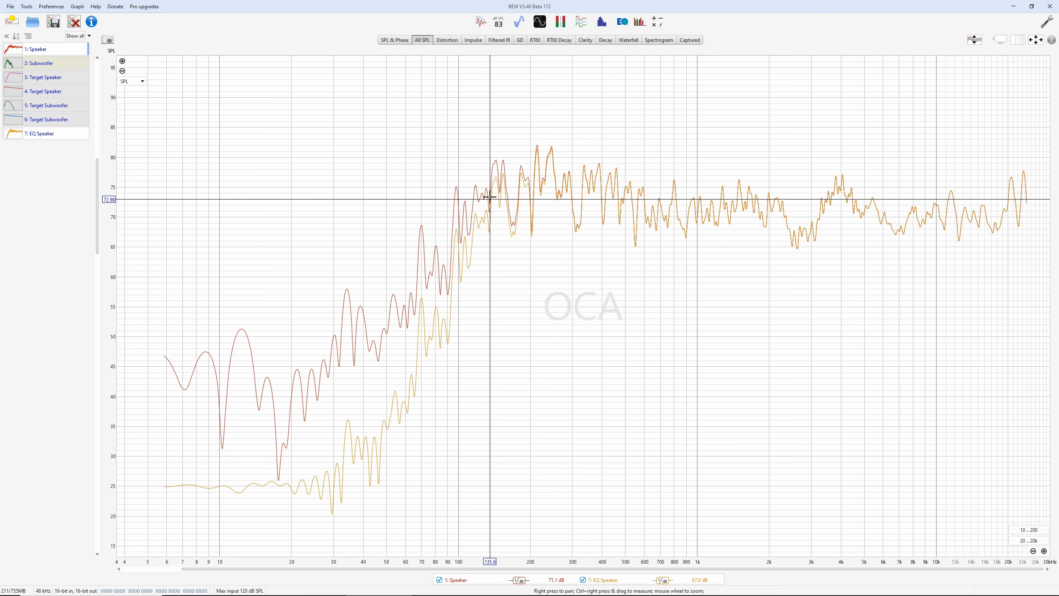
- Measure the unsmoothed-looking EQ Speaker curve's roll-off over roughly one octave below the high-pass cutoff, and dismiss the measuring box
mouse_move(490, 197)
mouse_down()
mouse_move(494, 279)
mouse_move(421, 520)
mouse_move(421, 375)
mouse_up()
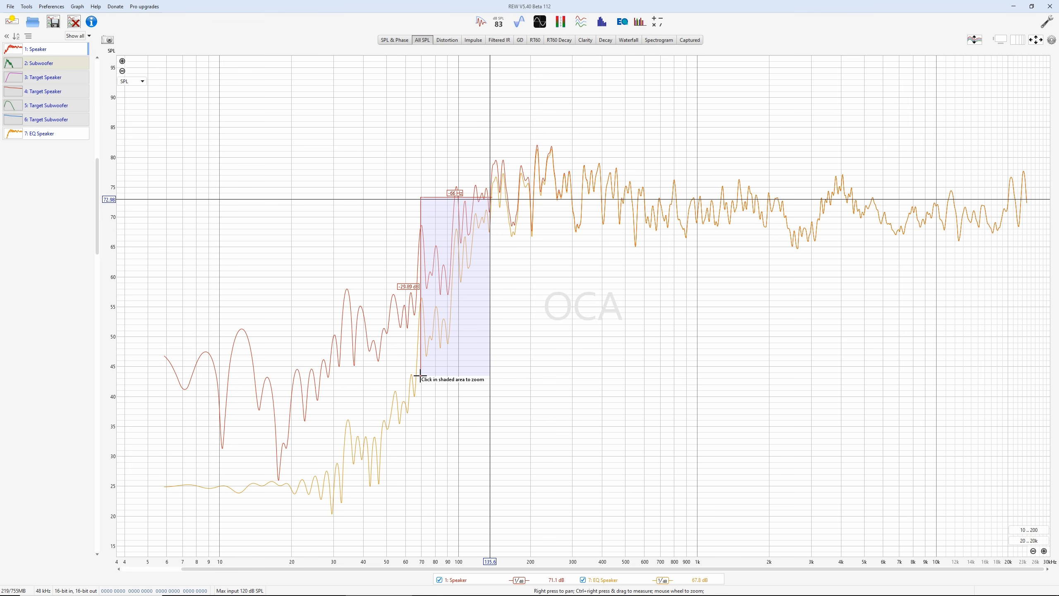
drag(421, 374, 420, 345)
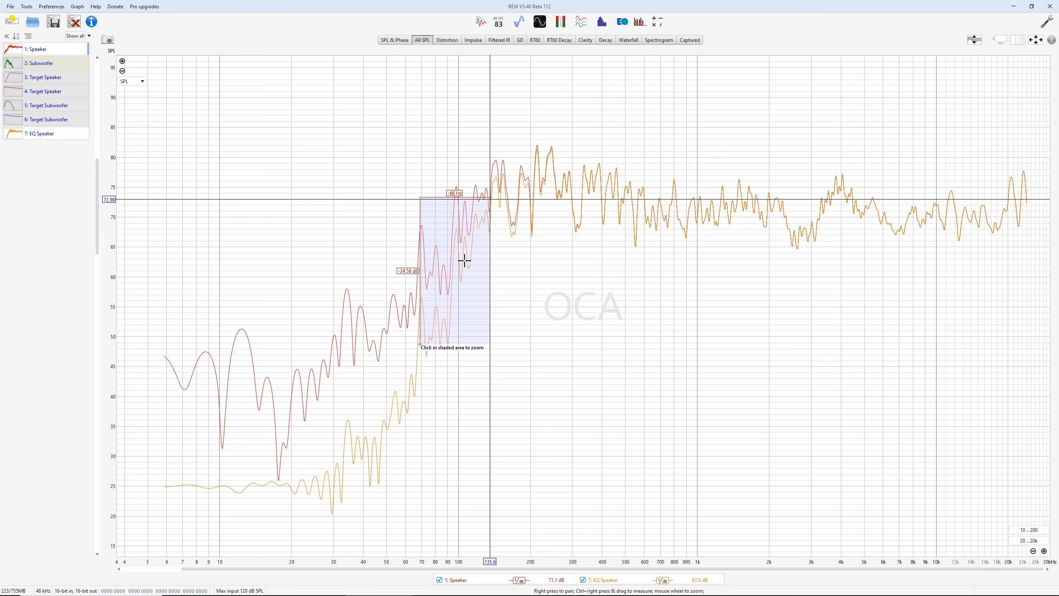
click(653, 269)
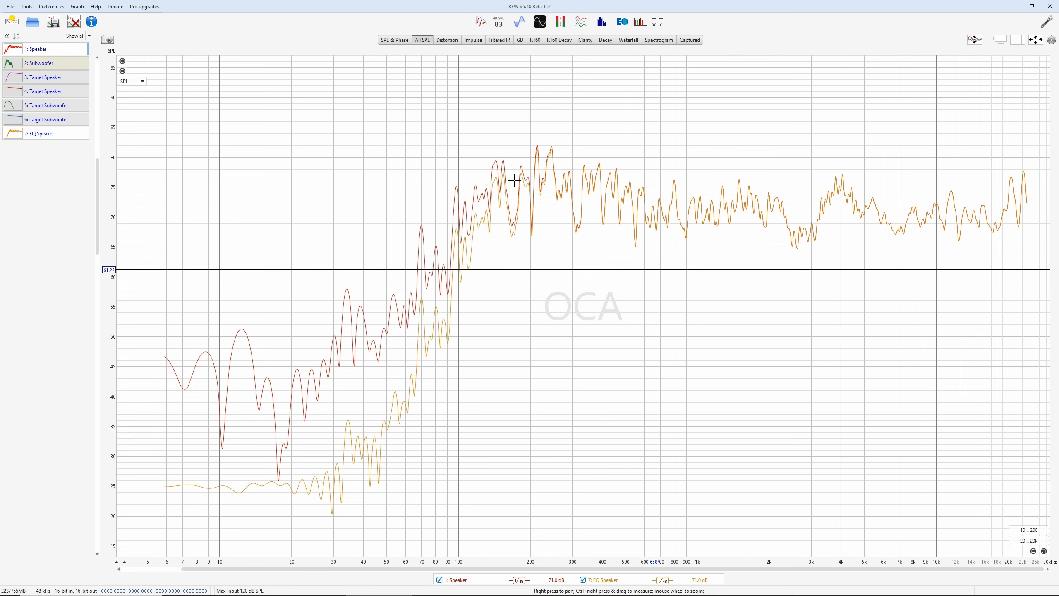
- Apply 1/1 smoothing to the Speaker and EQ Speaker curves
right_click(825, 88)
click(858, 93)
click(866, 101)
click(912, 94)
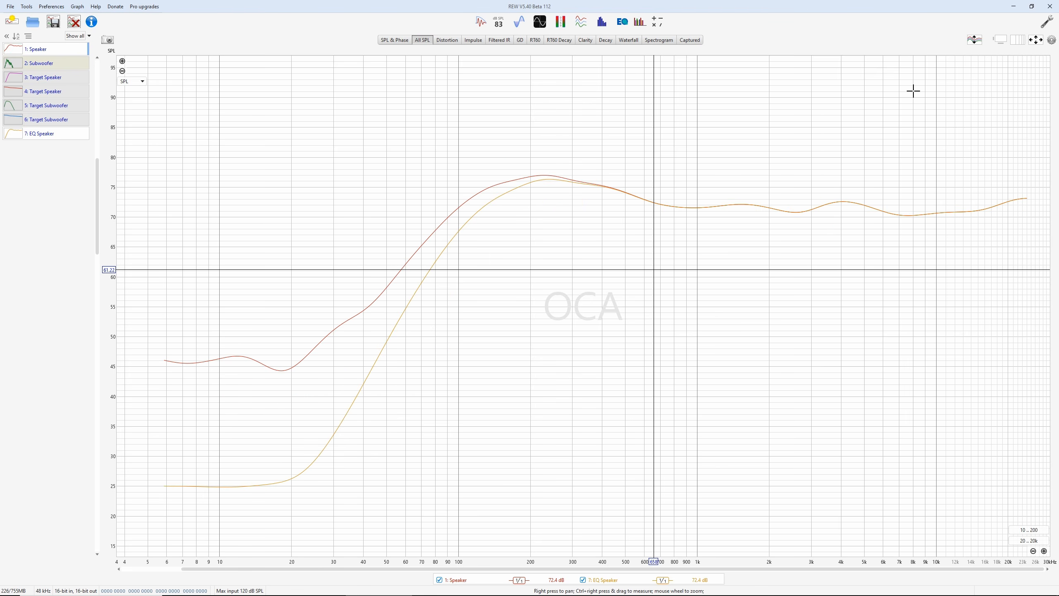
- Place the graph cursor at about 140 Hz and measure the EQ Speaker curve's drop down to about 70 Hz
click(483, 205)
key(Right)
key(Right)
key(Right)
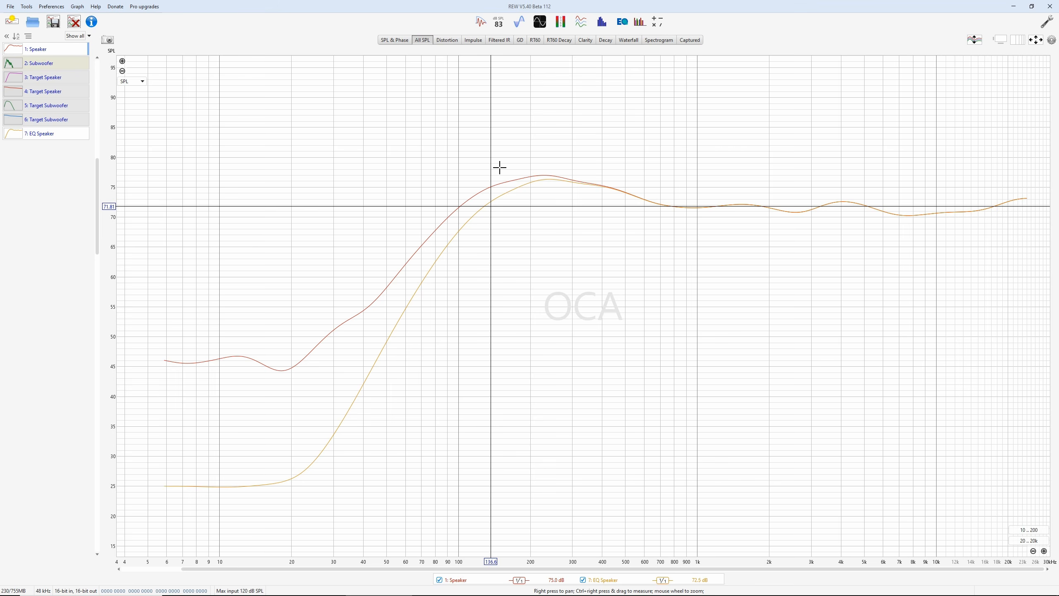
key(Right)
key(Right)
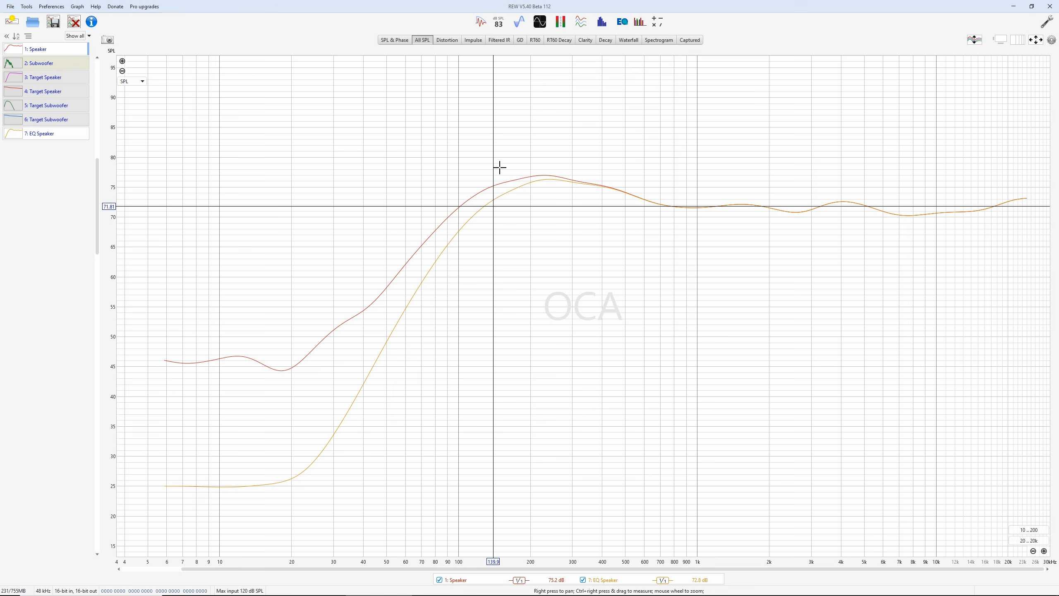
click(493, 199)
mouse_move(494, 199)
mouse_down()
mouse_move(433, 291)
mouse_move(373, 416)
mouse_move(426, 478)
mouse_move(423, 556)
mouse_move(421, 281)
mouse_up()
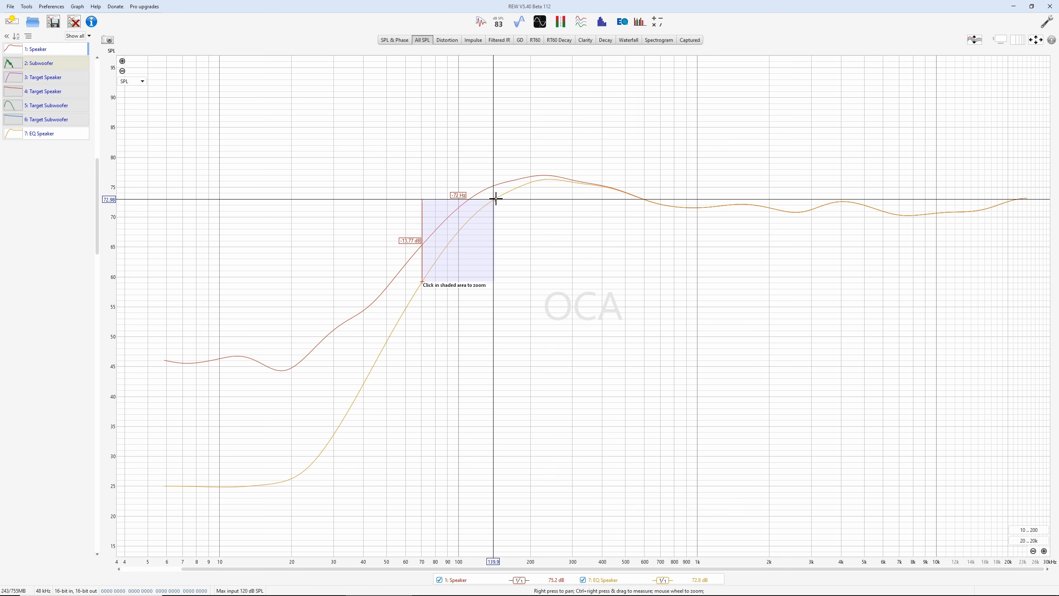
click(582, 101)
- Measure a region about 113 Hz wide and 15 dB high above the crossover frequency, starting on the EQ Speaker curve
click(334, 160)
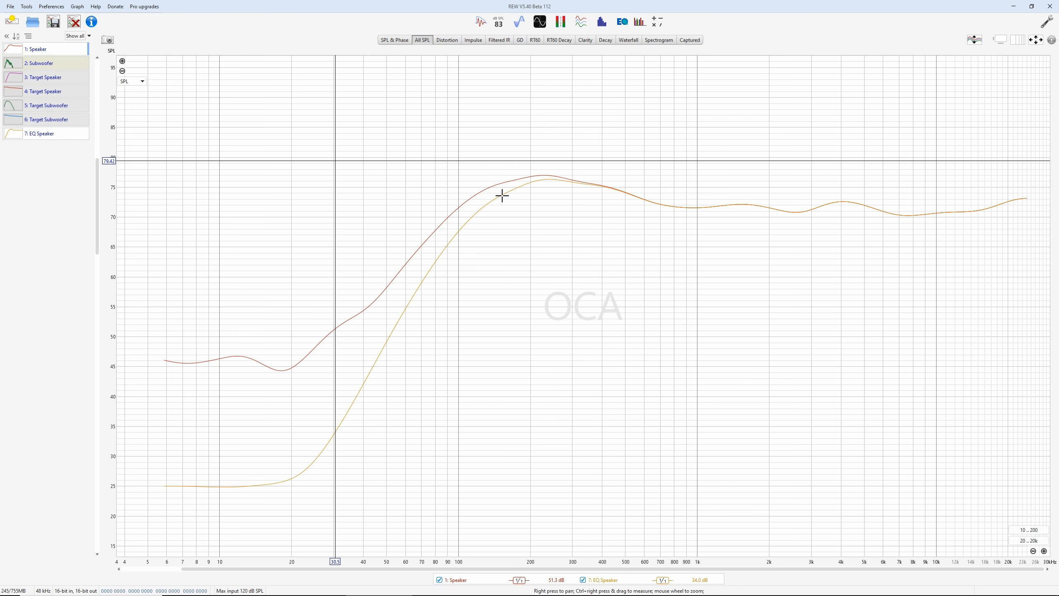
mouse_move(501, 194)
mouse_down()
mouse_move(654, 367)
mouse_move(622, 398)
mouse_move(559, 420)
mouse_move(561, 262)
mouse_move(559, 298)
mouse_move(560, 286)
mouse_up()
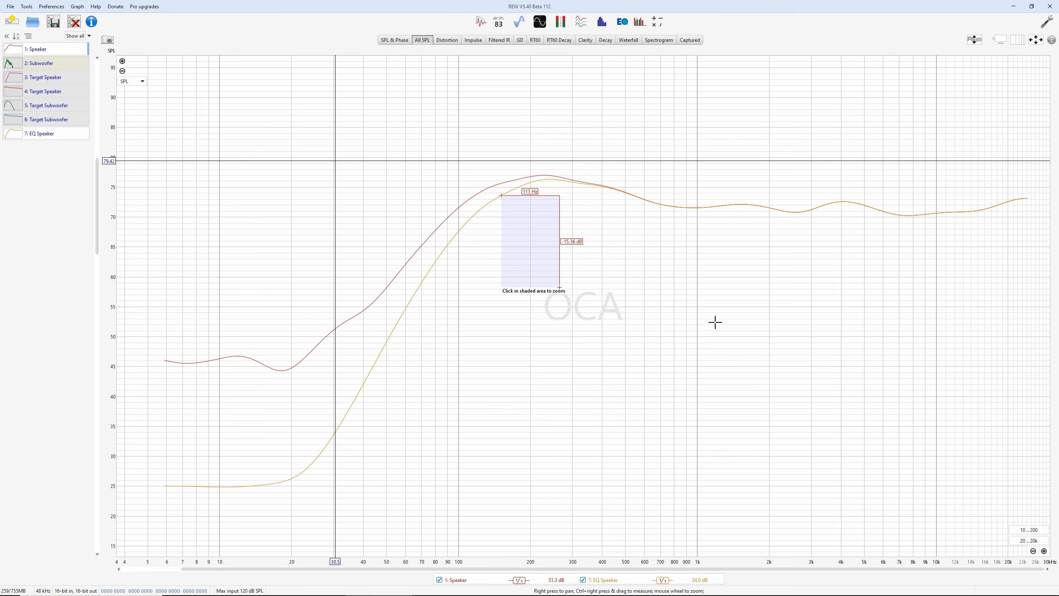
click(479, 160)
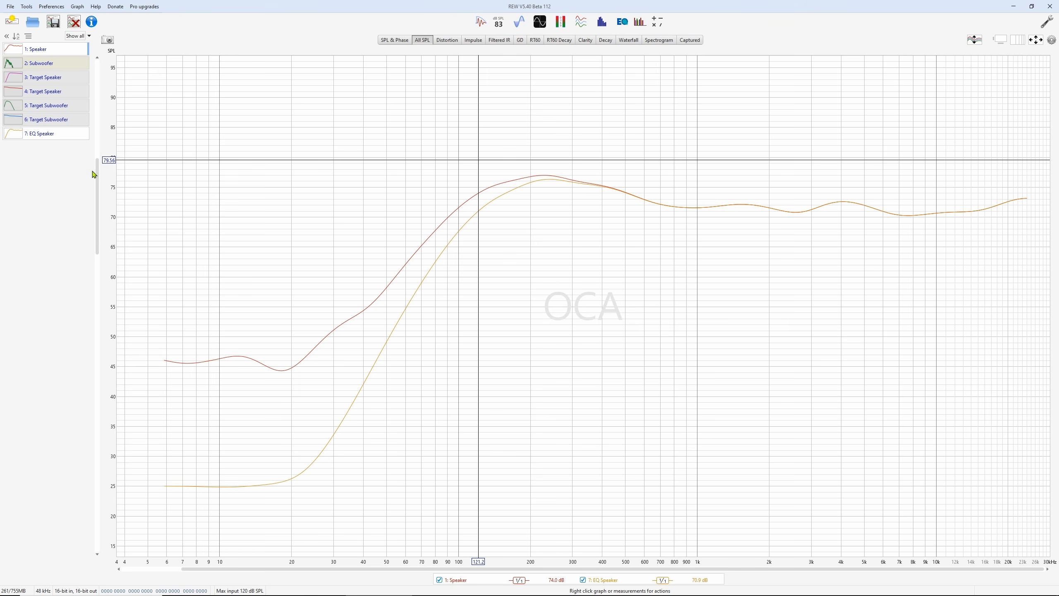
- Set the displayed curves to No smoothing and hide 1: Speaker, keeping only 7: EQ Speaker in the graph
right_click(570, 227)
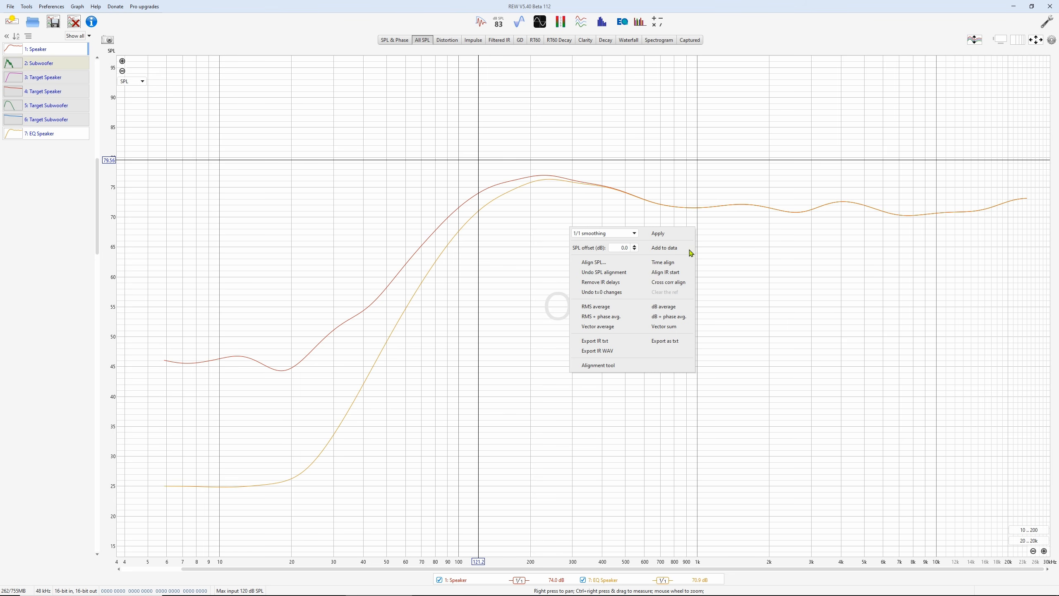
click(631, 233)
click(605, 326)
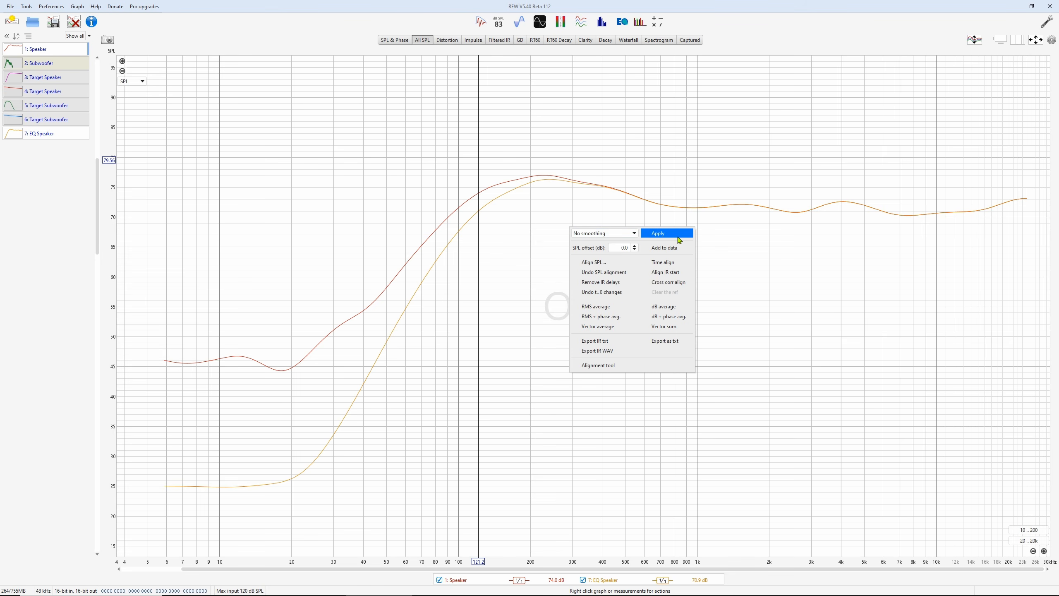
click(672, 234)
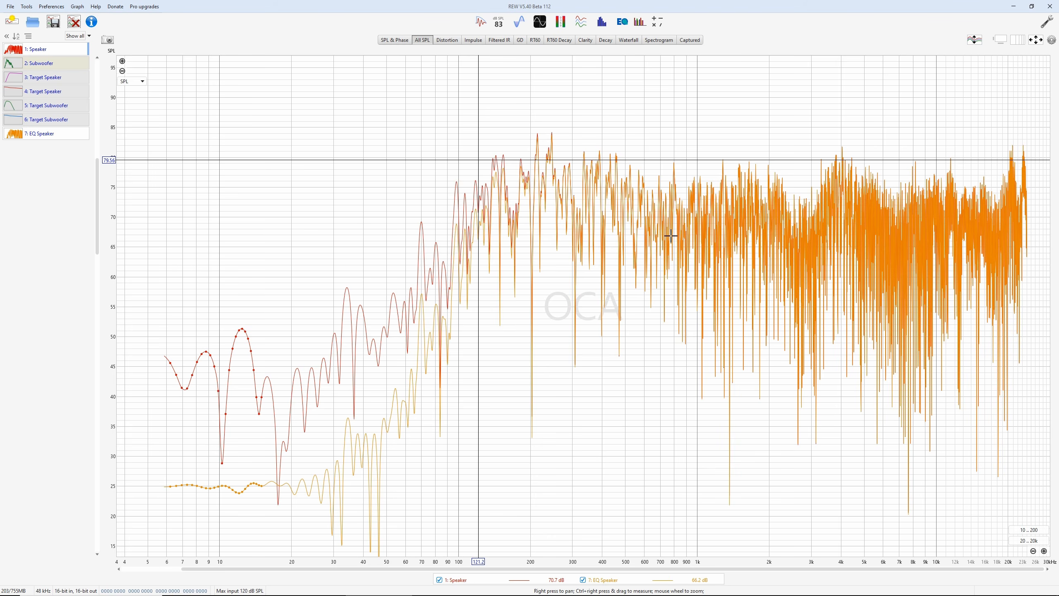
click(54, 50)
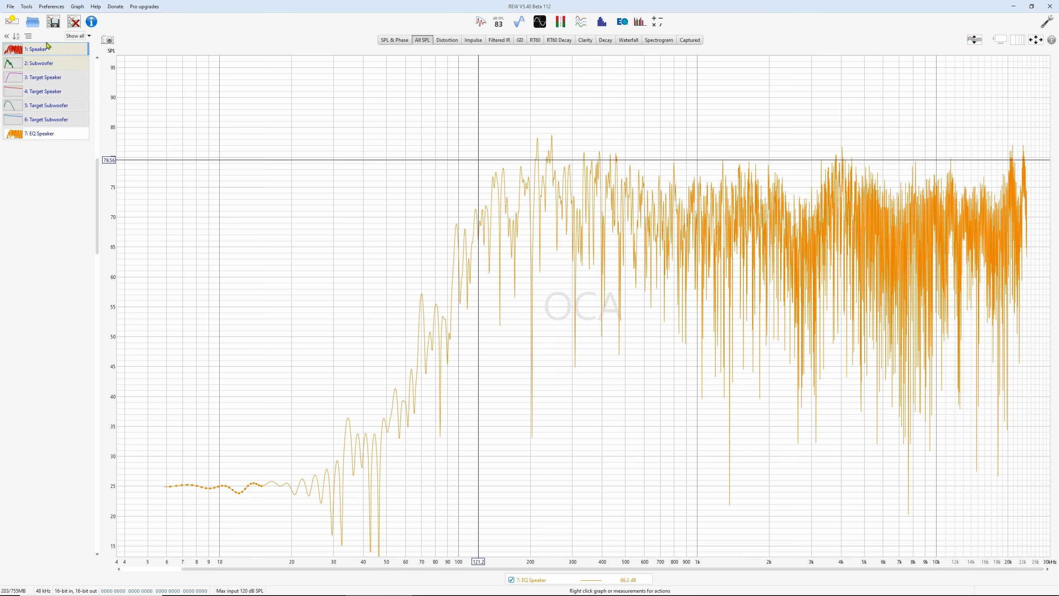
- Open the EQ filters of 2: Subwoofer and add a low pass crossover filter at 140 Hz
right_click(48, 63)
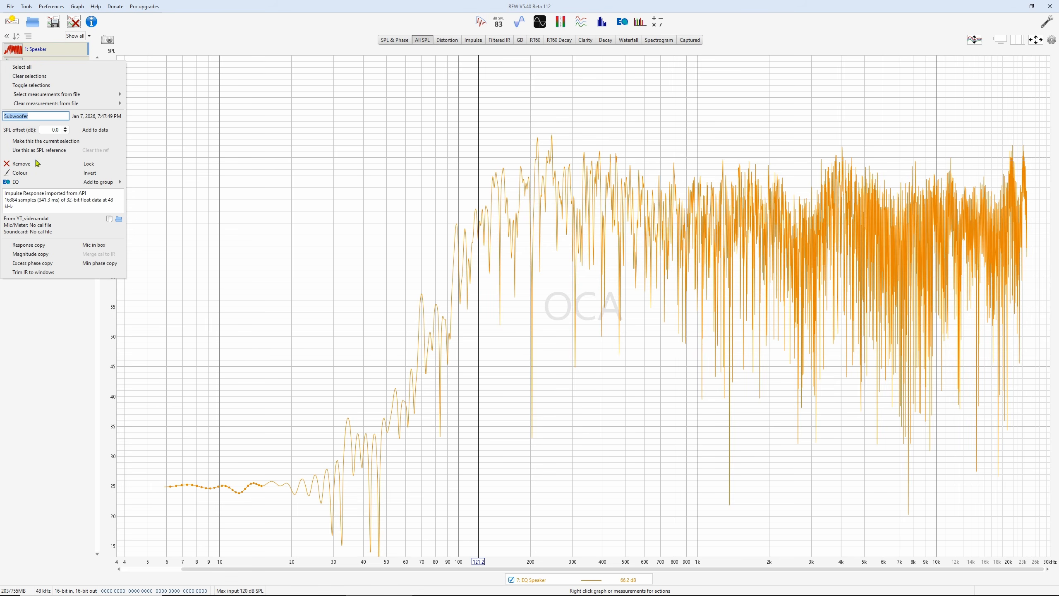
click(23, 188)
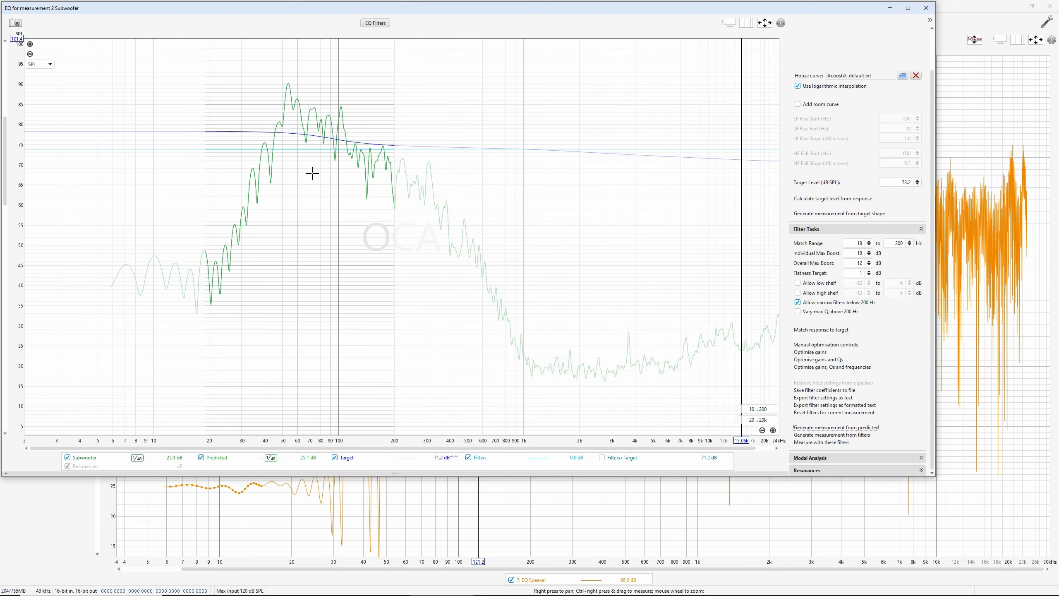
click(375, 23)
click(640, 526)
click(635, 543)
click(634, 537)
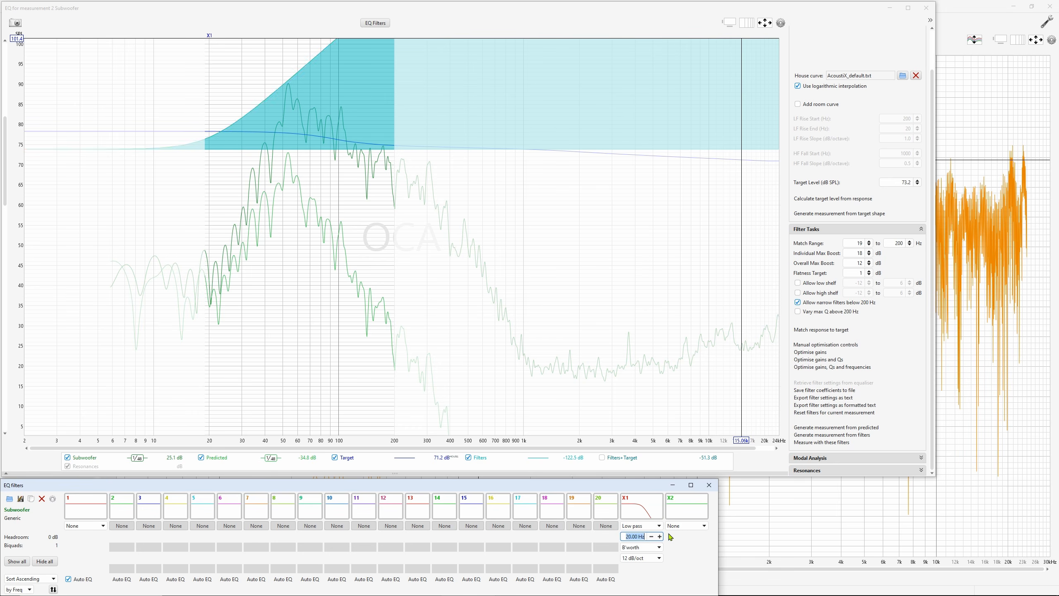
text(140)
key(Tab)
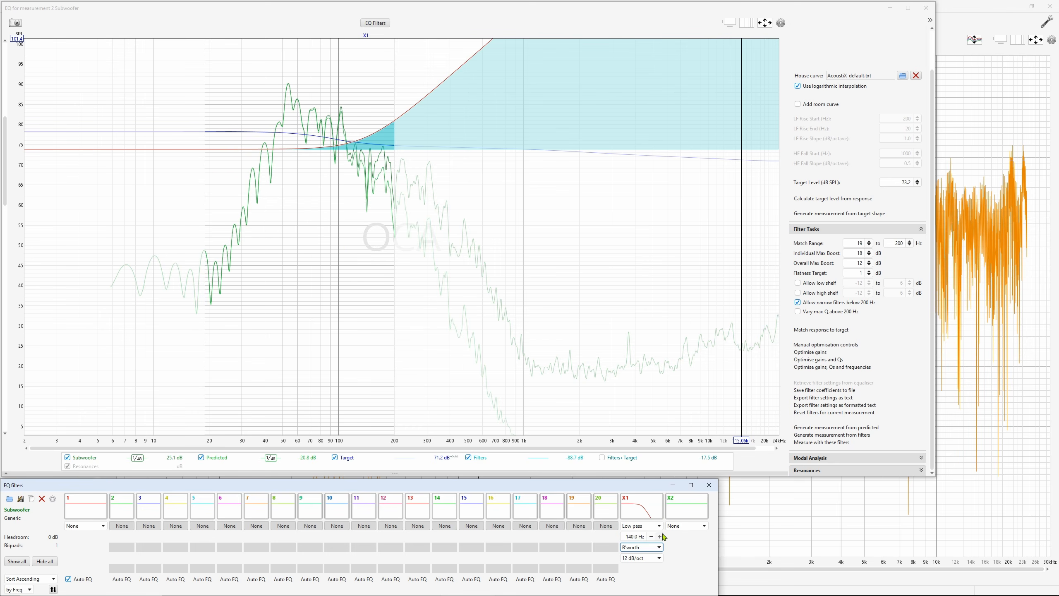
- Set the Subwoofer's low pass filter to L-R at 24 dB/oct and generate a measurement from the predicted response
click(653, 547)
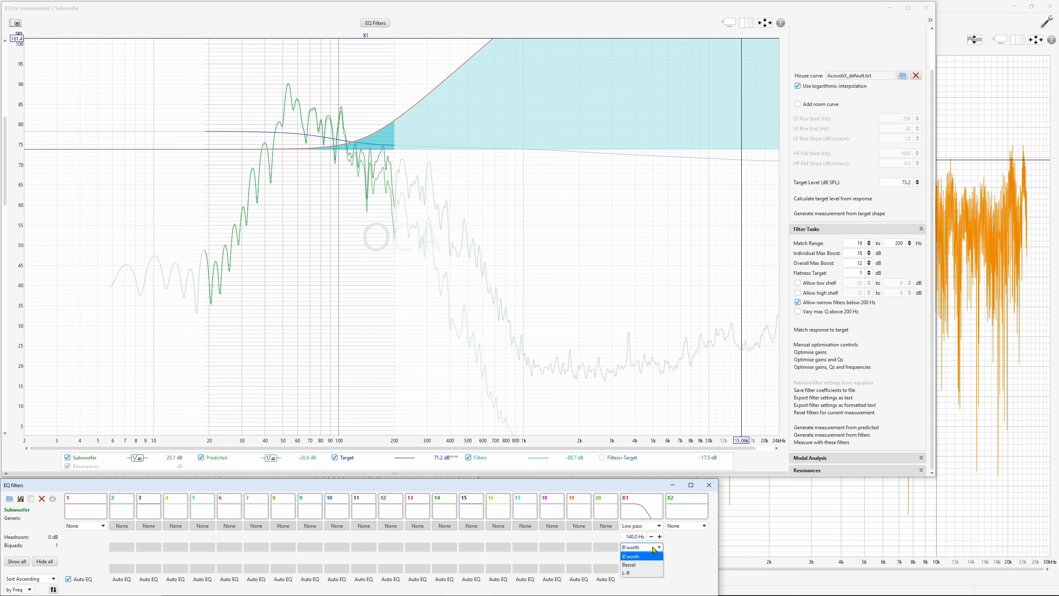
click(633, 575)
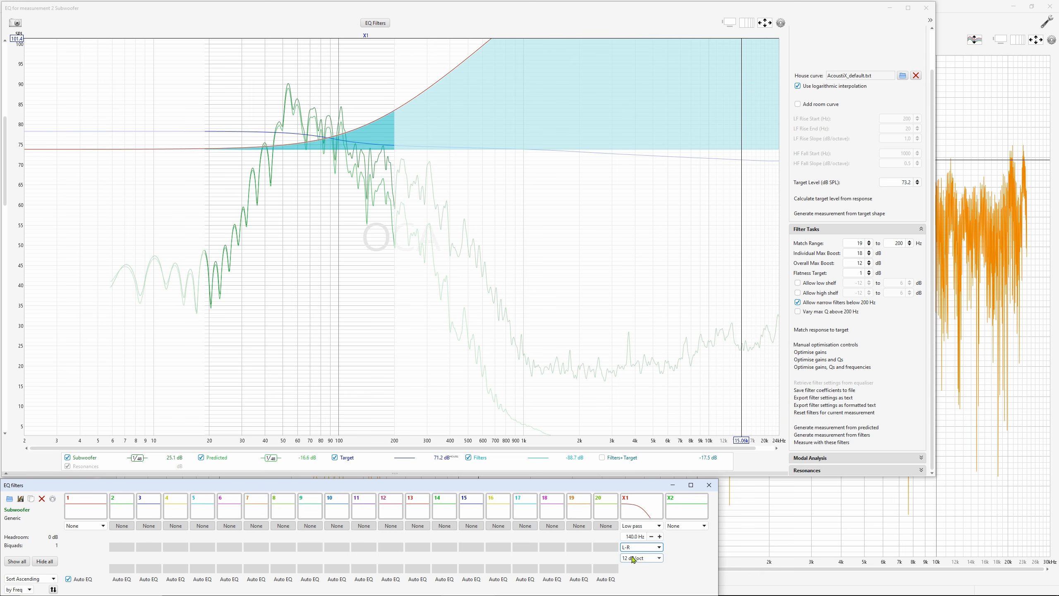
click(638, 558)
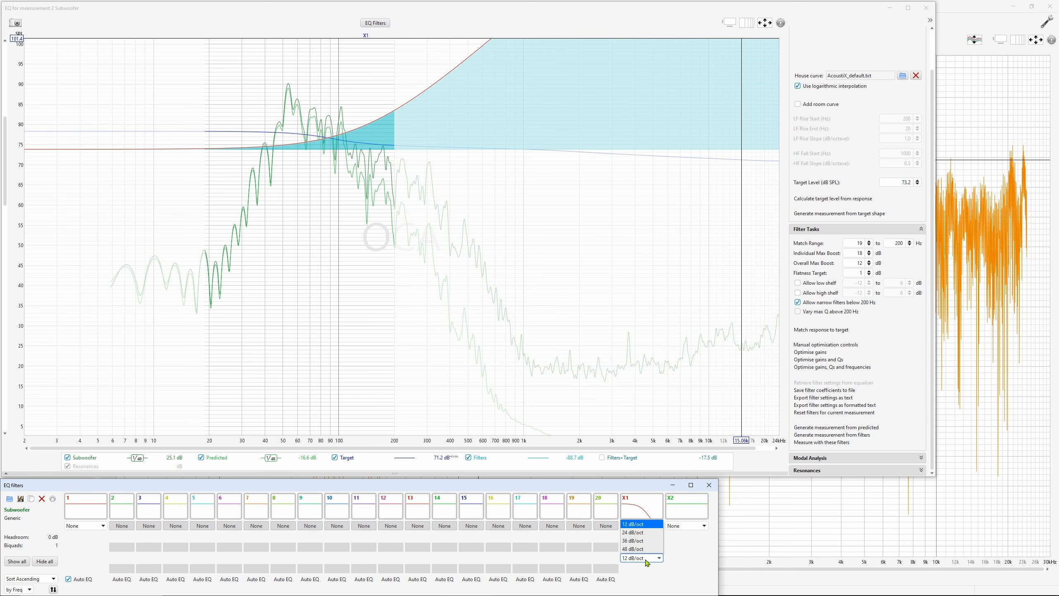
click(640, 533)
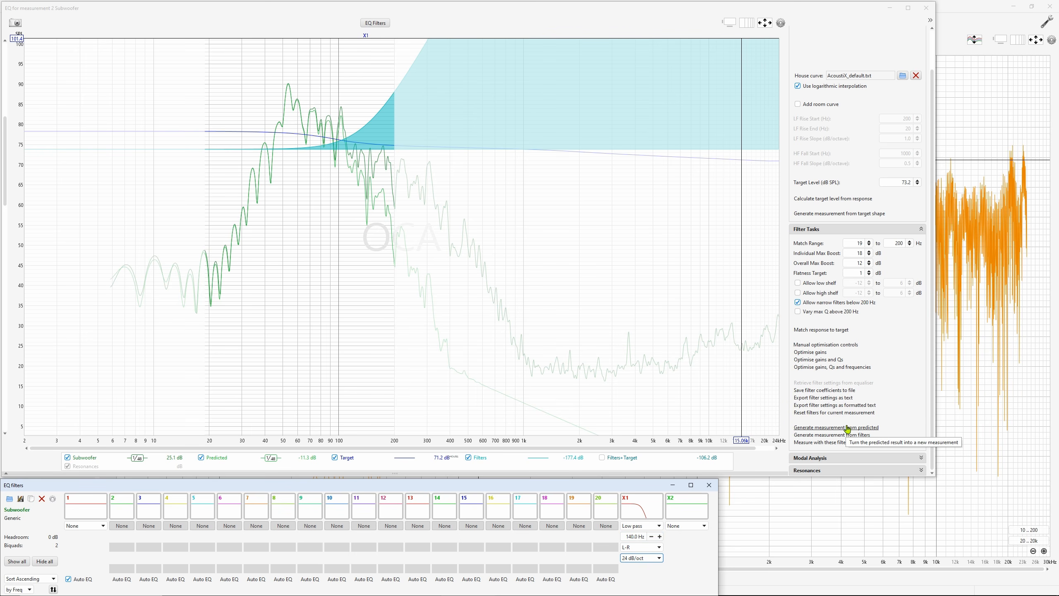
click(848, 428)
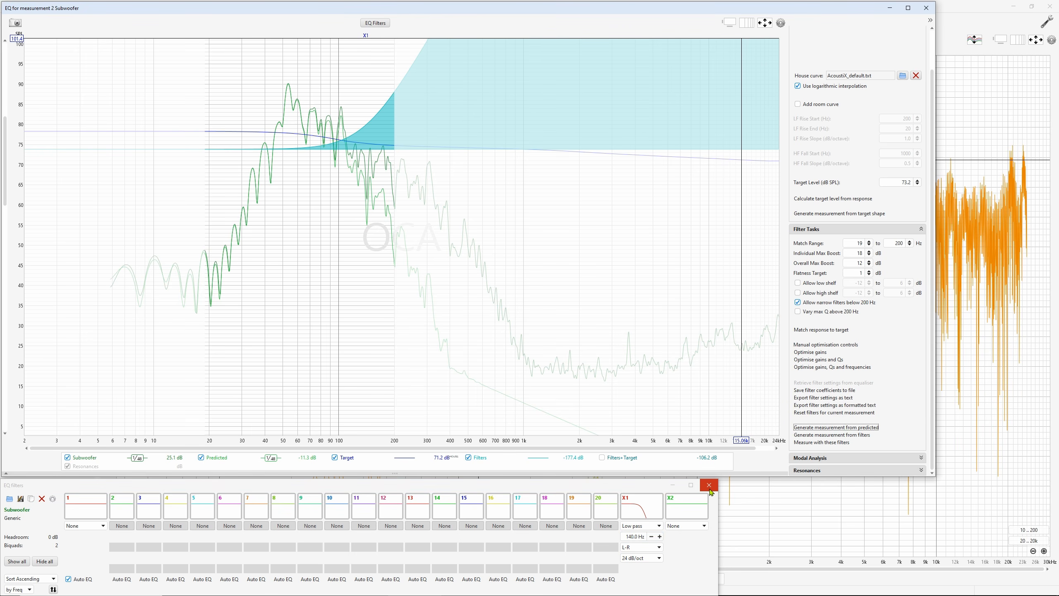
click(926, 8)
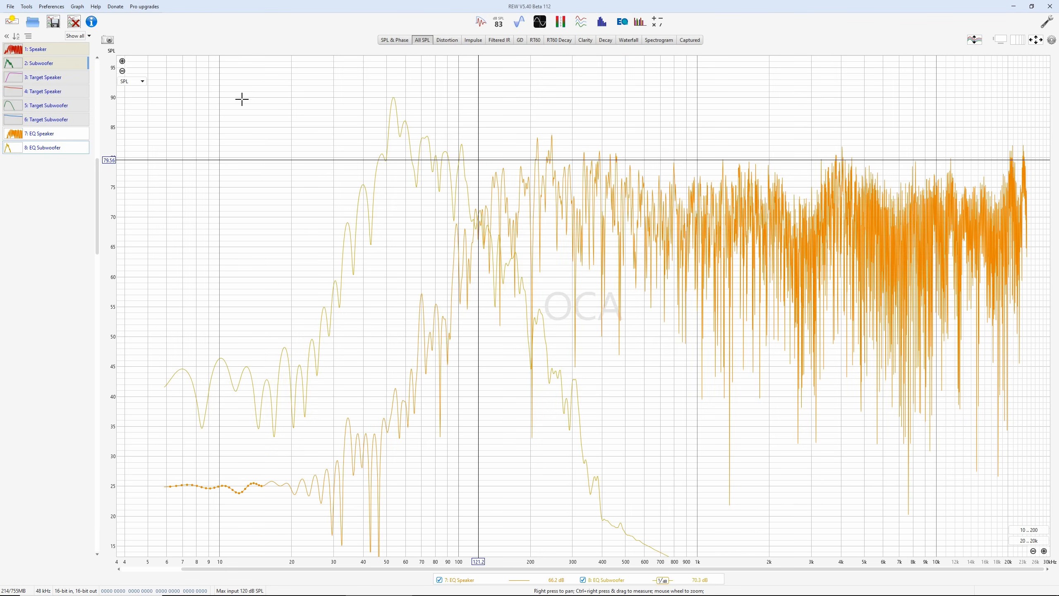
- Show only 2: Subwoofer and 8: EQ Subwoofer in the graph to compare the low-pass effect
right_click(56, 124)
click(19, 140)
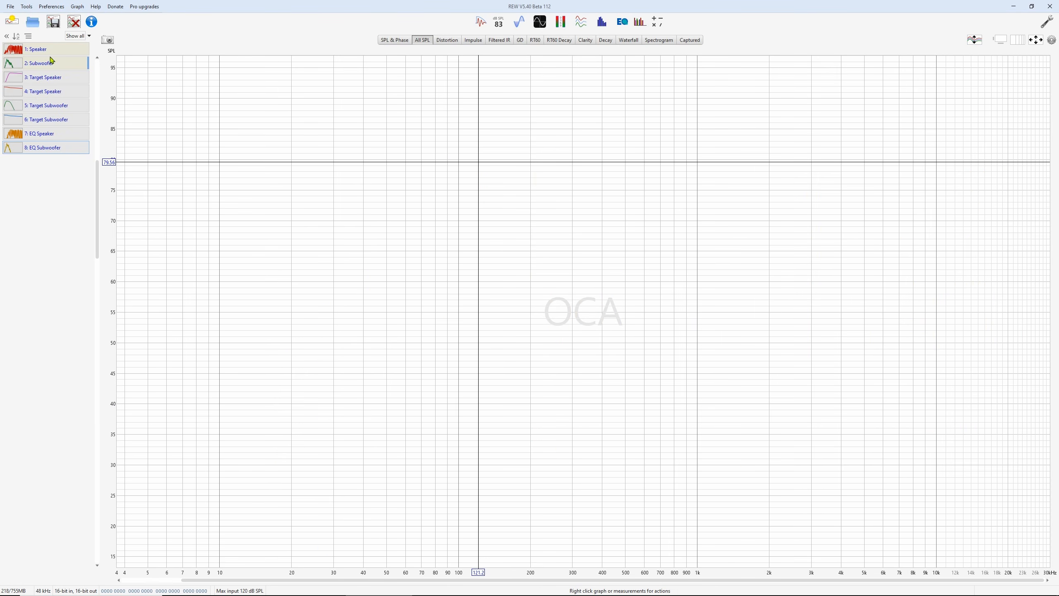
click(48, 64)
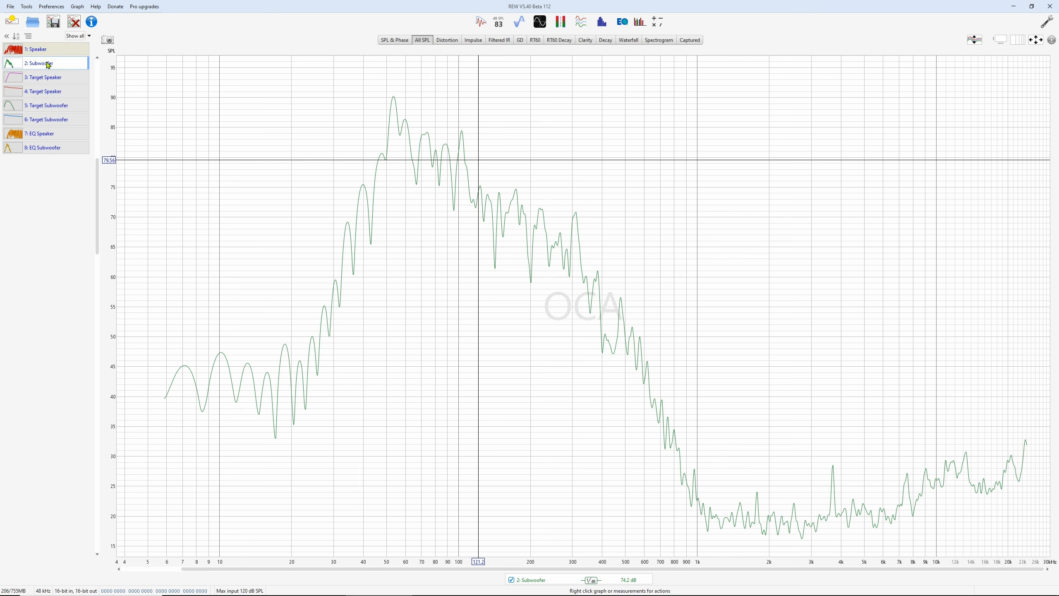
ctrl+click(48, 148)
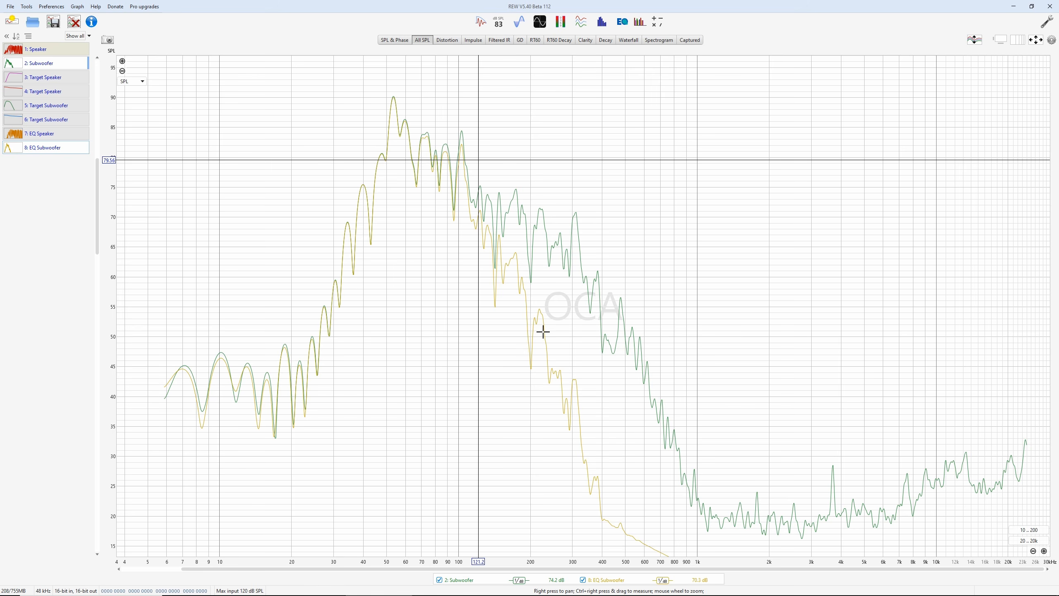
- Hide 8: EQ Subwoofer and generate a measurement from the EQ filters of 1: Speaker
right_click(60, 148)
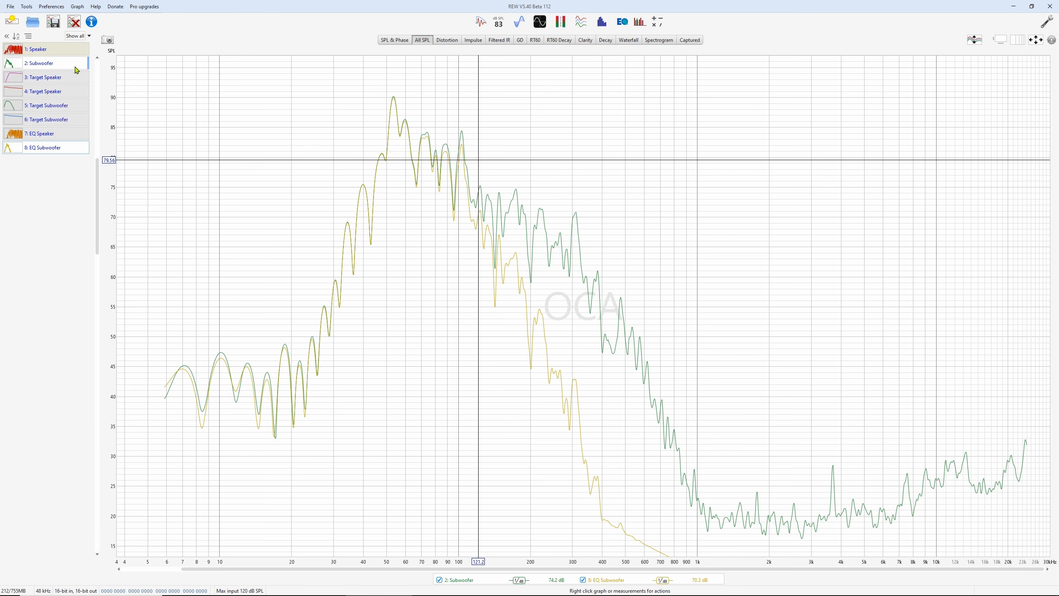
ctrl+click(63, 150)
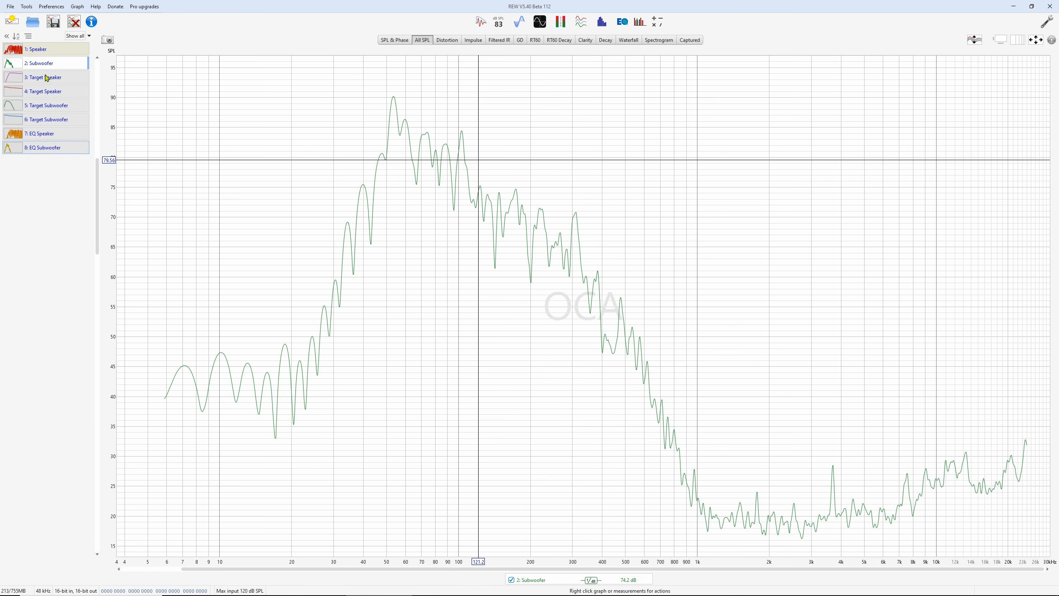
right_click(53, 48)
click(31, 169)
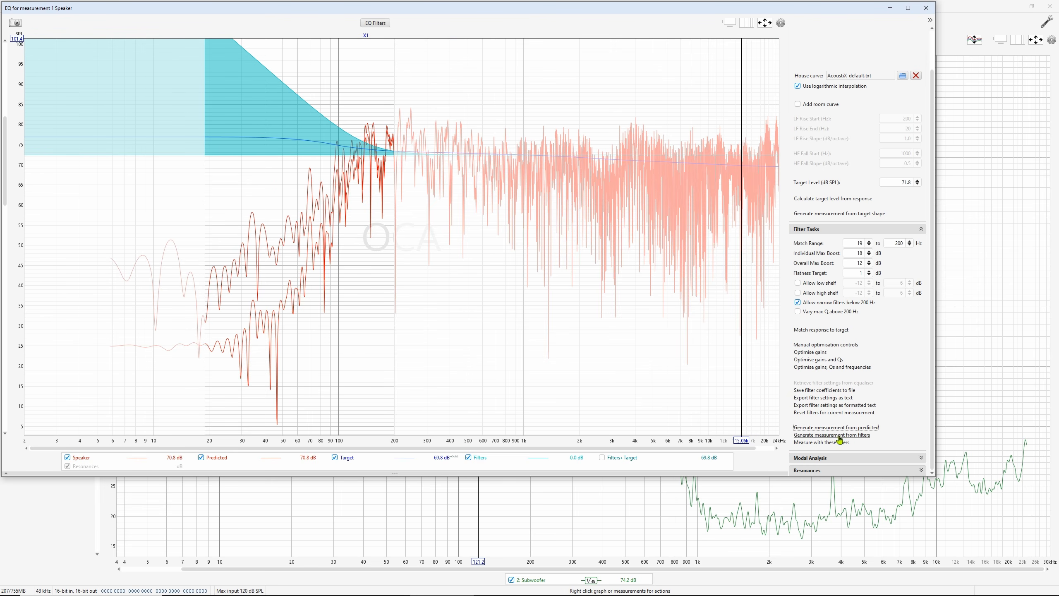
click(829, 436)
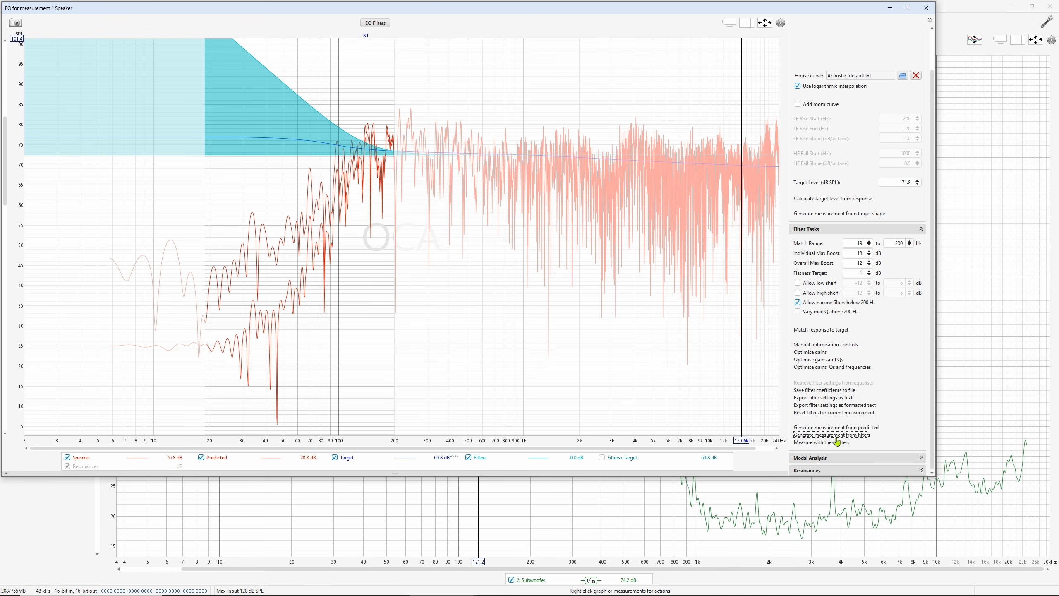
click(925, 9)
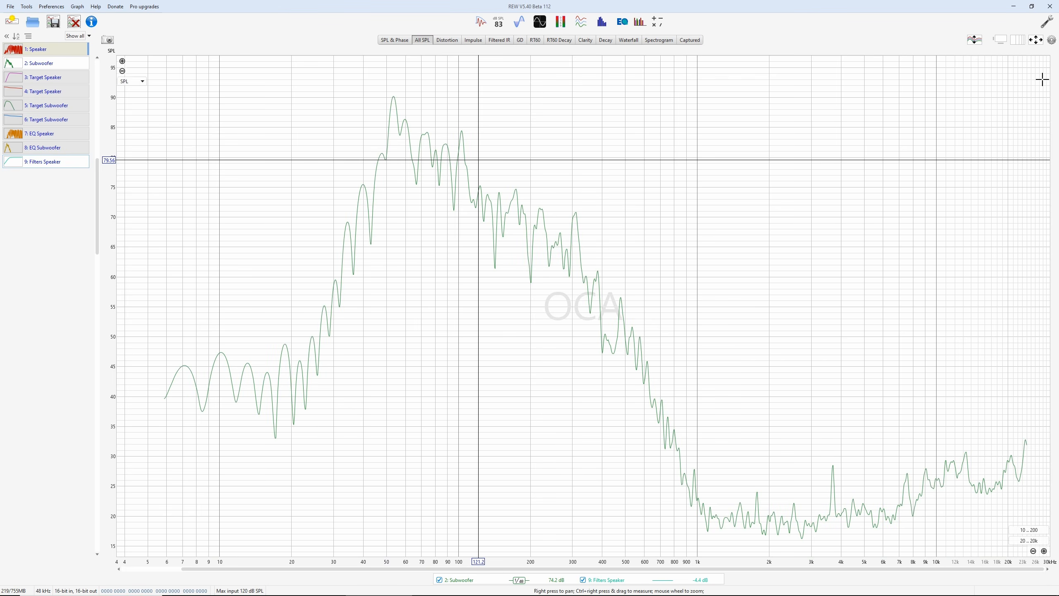
- Measure the Filters Speaker curve's drop from about 140 Hz to 70 Hz, and its distance below 0 dB at about 70 Hz
click(1036, 40)
click(655, 333)
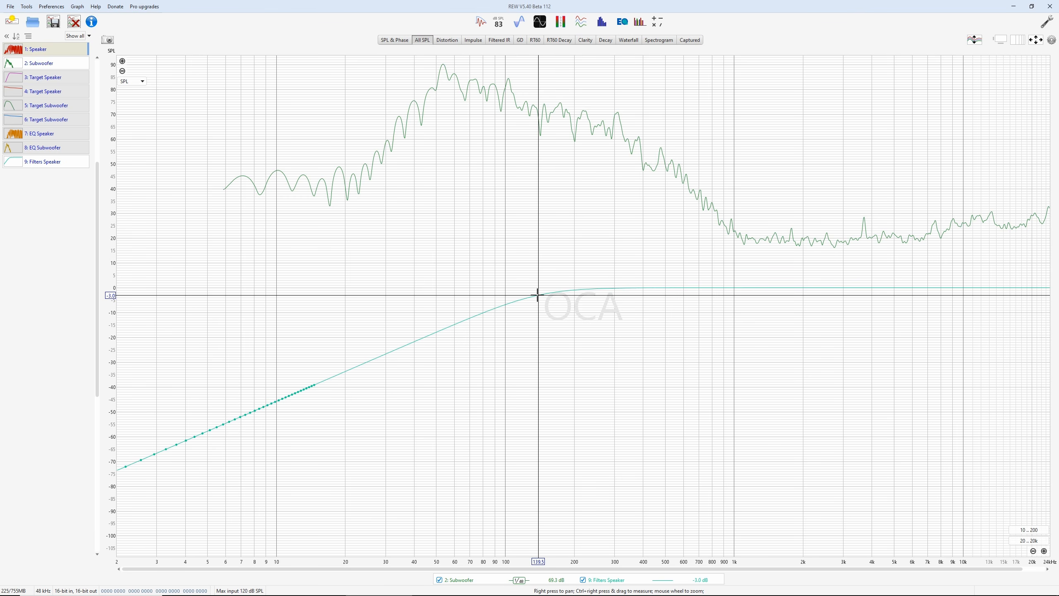
mouse_move(538, 295)
mouse_down()
mouse_move(492, 331)
mouse_move(494, 468)
mouse_move(466, 471)
mouse_move(484, 397)
mouse_move(469, 318)
mouse_up()
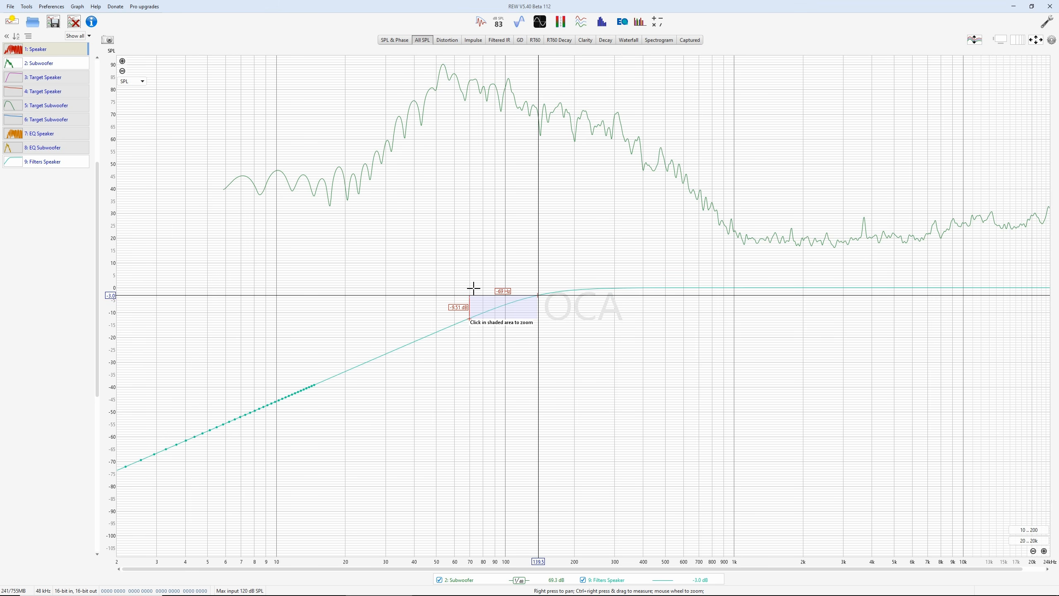
drag(468, 287, 470, 318)
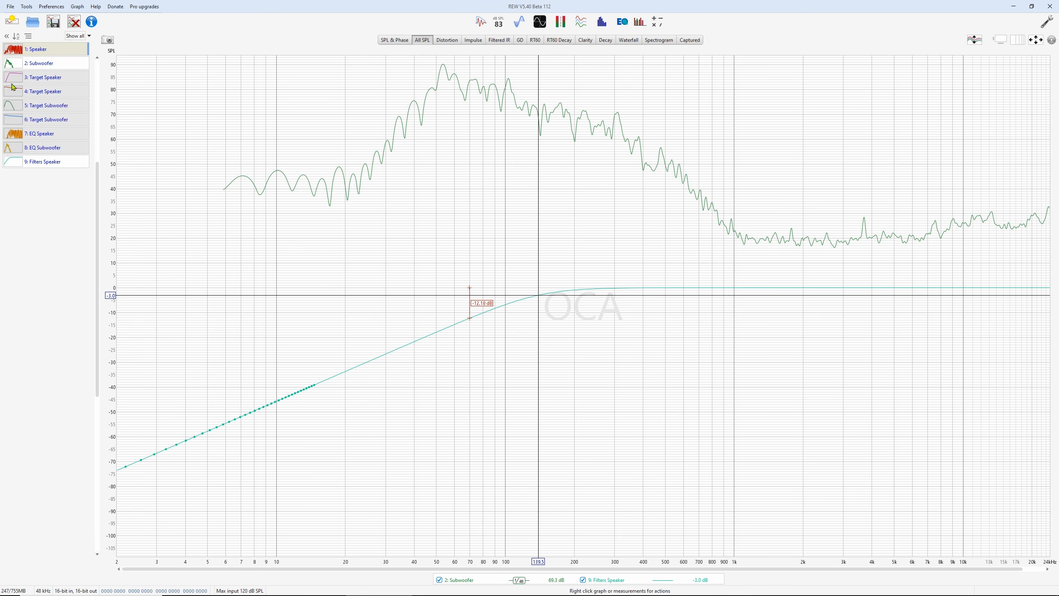
- Generate a measurement from the EQ filters of 2: Subwoofer and close its EQ window
right_click(69, 62)
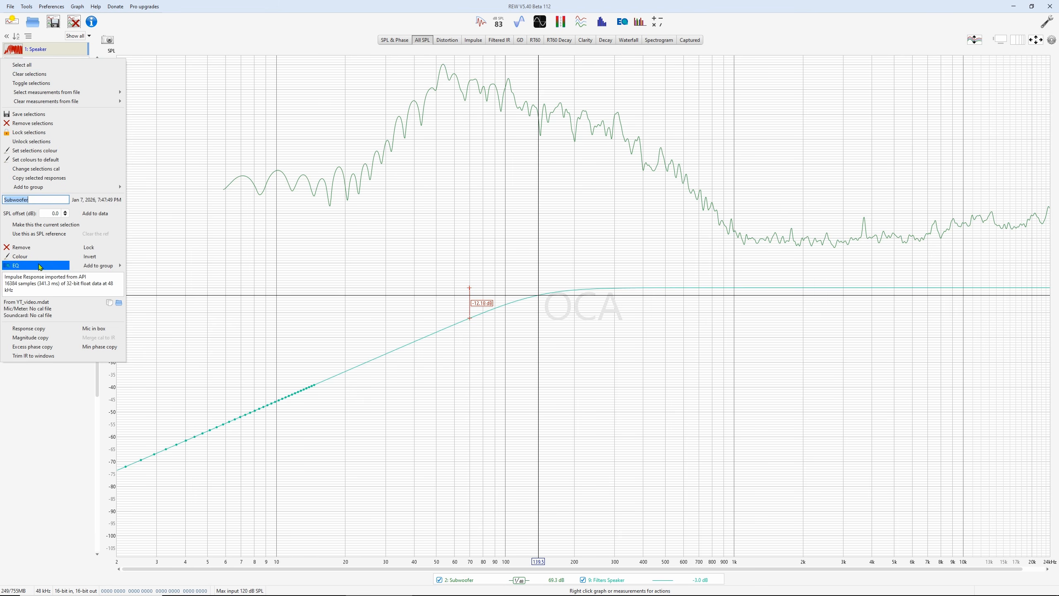
click(19, 266)
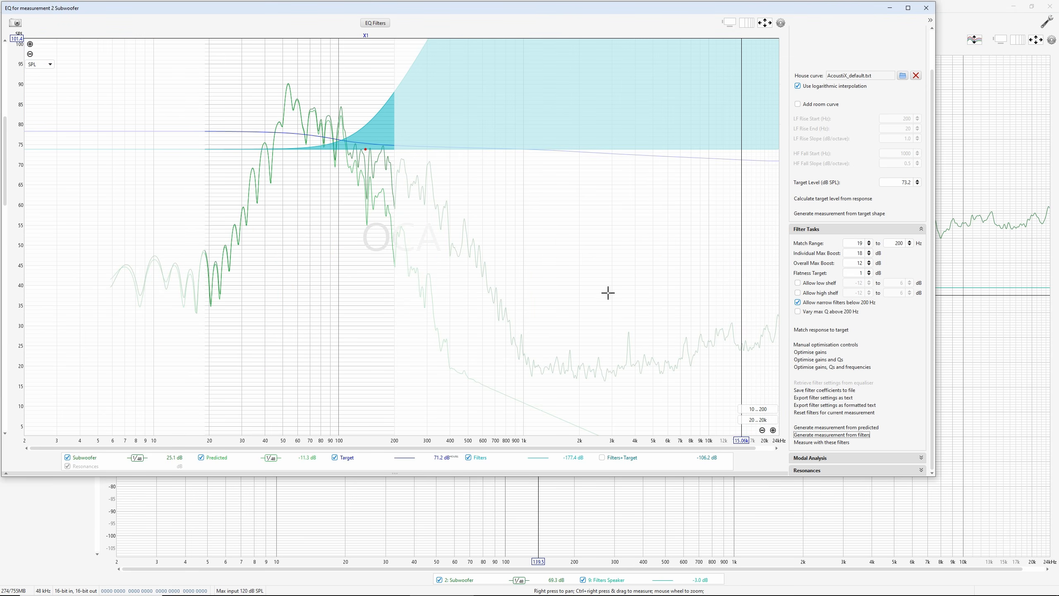
click(845, 440)
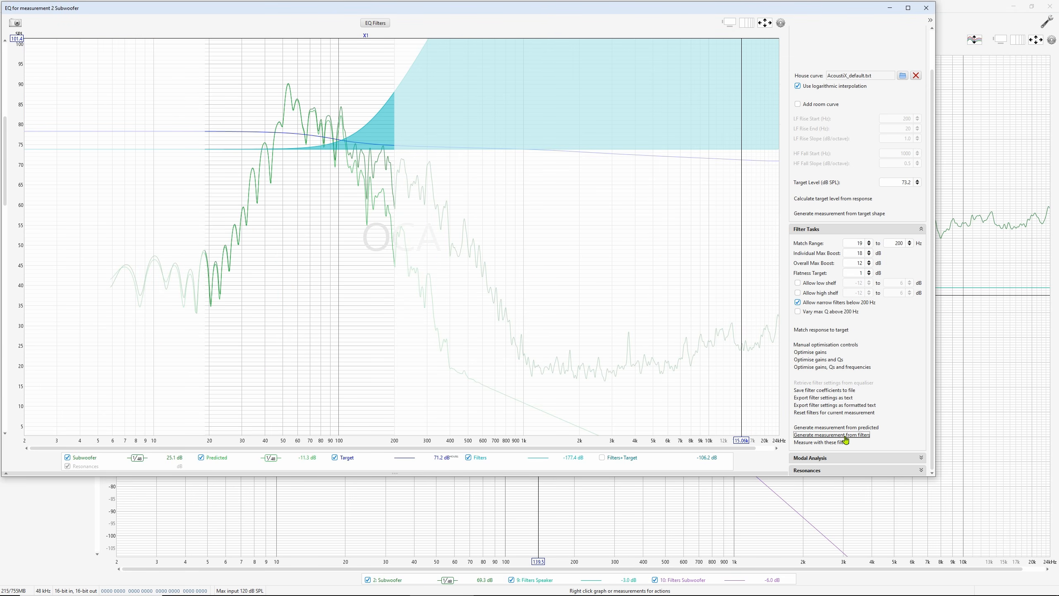
click(927, 7)
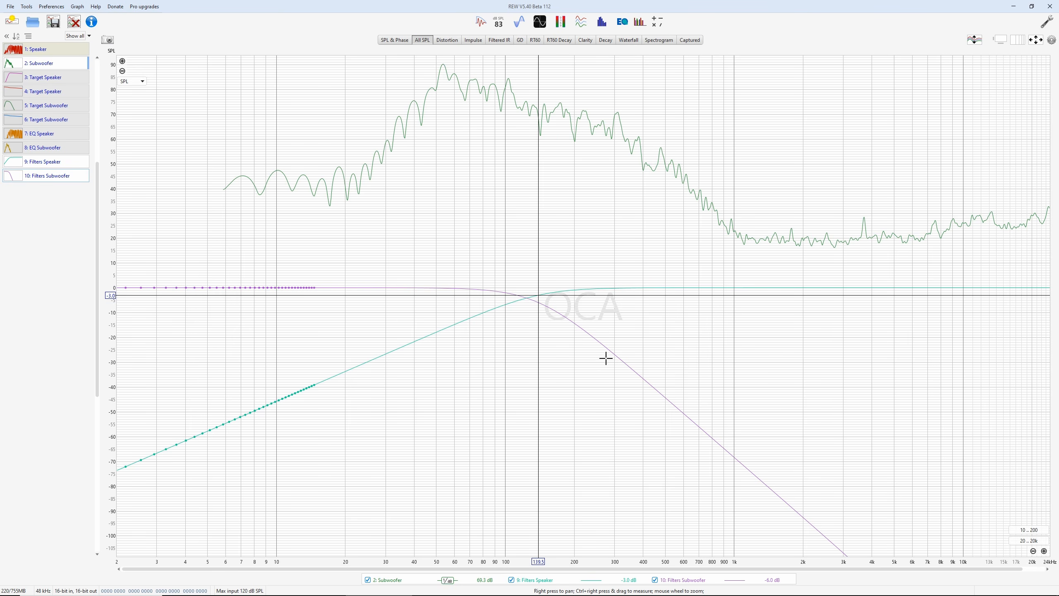
- Place the graph cursor at about 280 Hz, measure the Filters Subwoofer curve's distance from 0 dB there, and clear the measured region
click(596, 340)
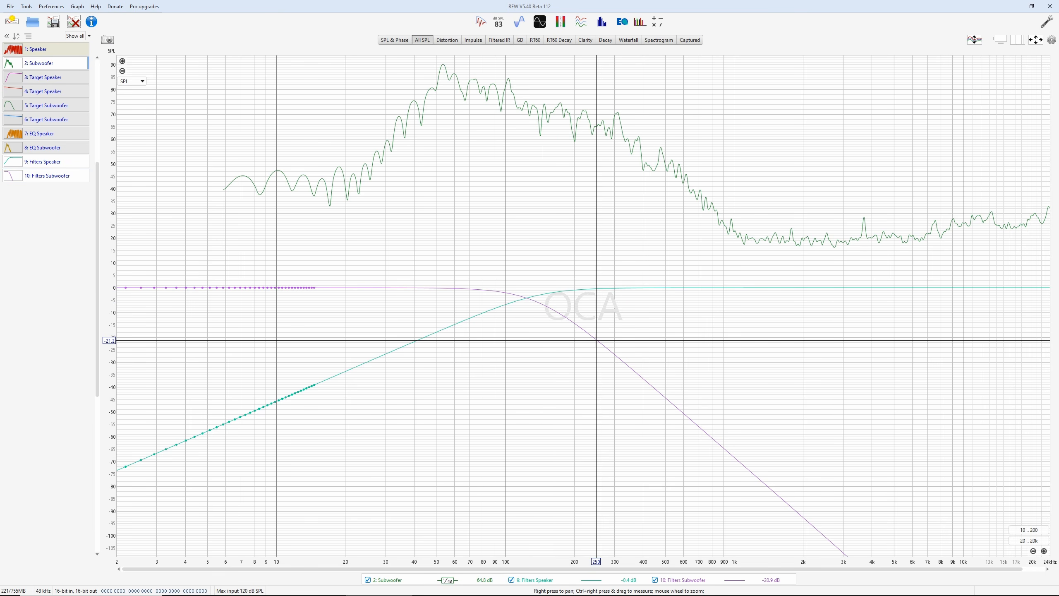
key(Right)
key(Right)
key(Right)
key(Right)
key(Right)
key(Right)
key(Right)
key(Right)
key(Right)
key(Right)
key(Right)
key(Right)
key(Right)
key(Right)
key(Right)
key(Right)
key(Right)
key(Right)
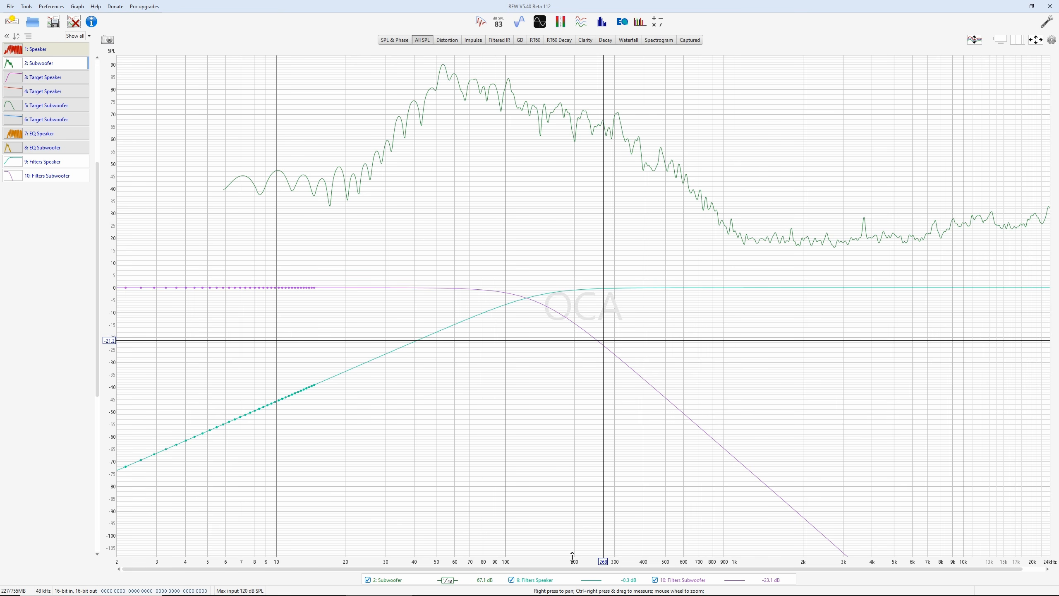
key(Right)
key(Right)
key(Right)
key(Right)
key(Right)
key(Right)
key(Right)
key(Right)
key(Right)
key(Right)
key(Right)
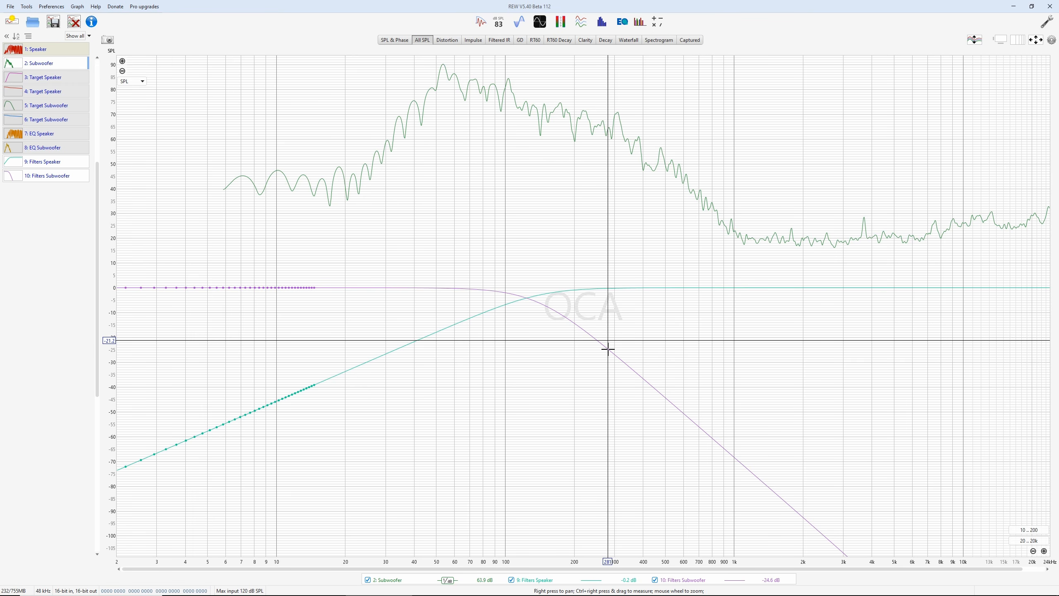
mouse_move(607, 349)
mouse_down()
mouse_move(604, 318)
mouse_move(564, 288)
mouse_up()
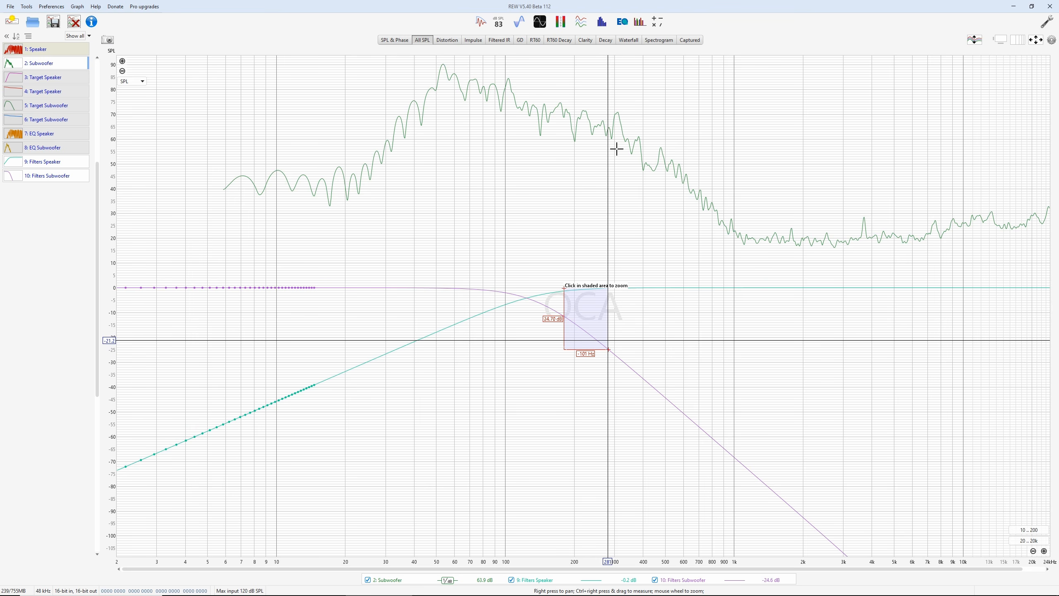
click(836, 313)
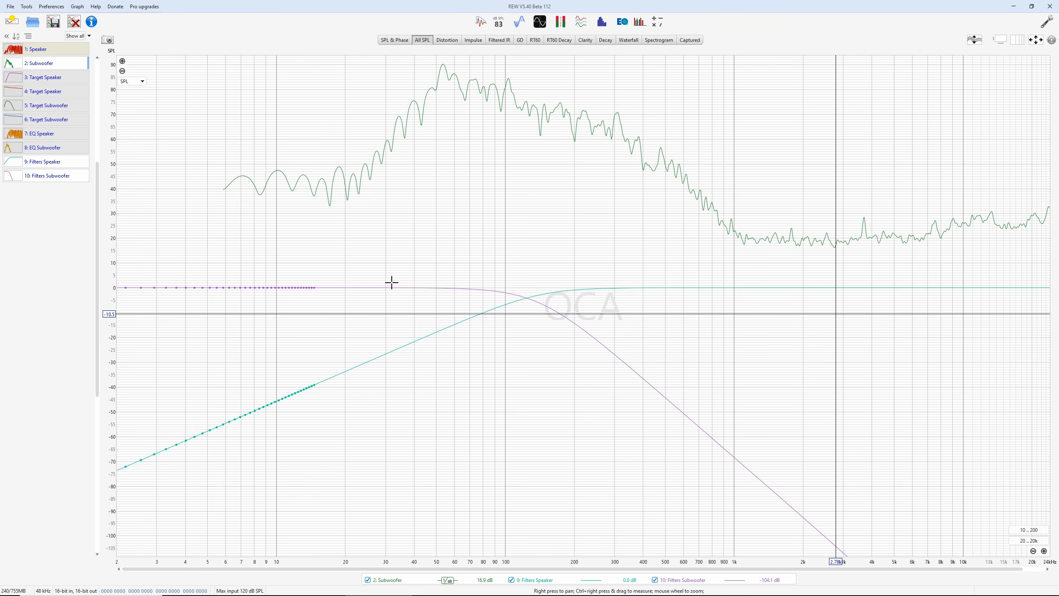
- Create a vector sum of only 9: Filters Speaker and 10: Filters Subwoofer, and clear all measurement selections
click(67, 67)
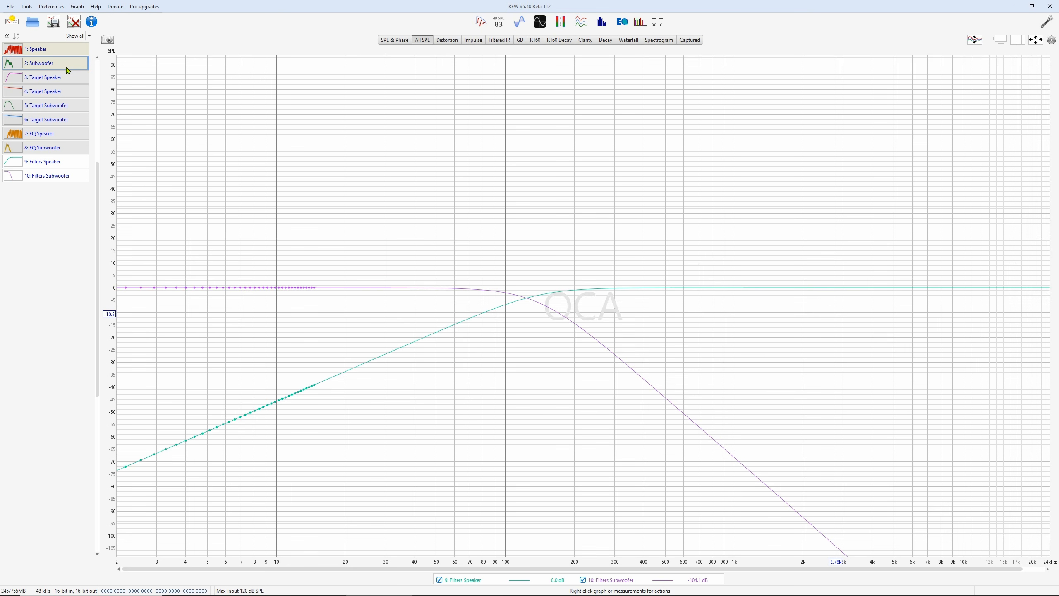
right_click(746, 239)
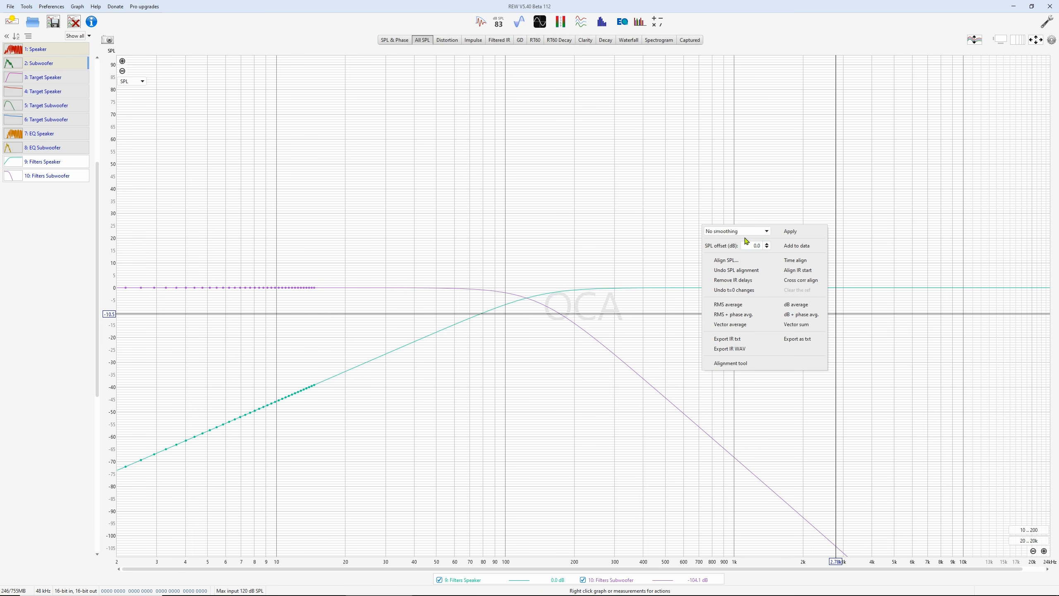
click(795, 326)
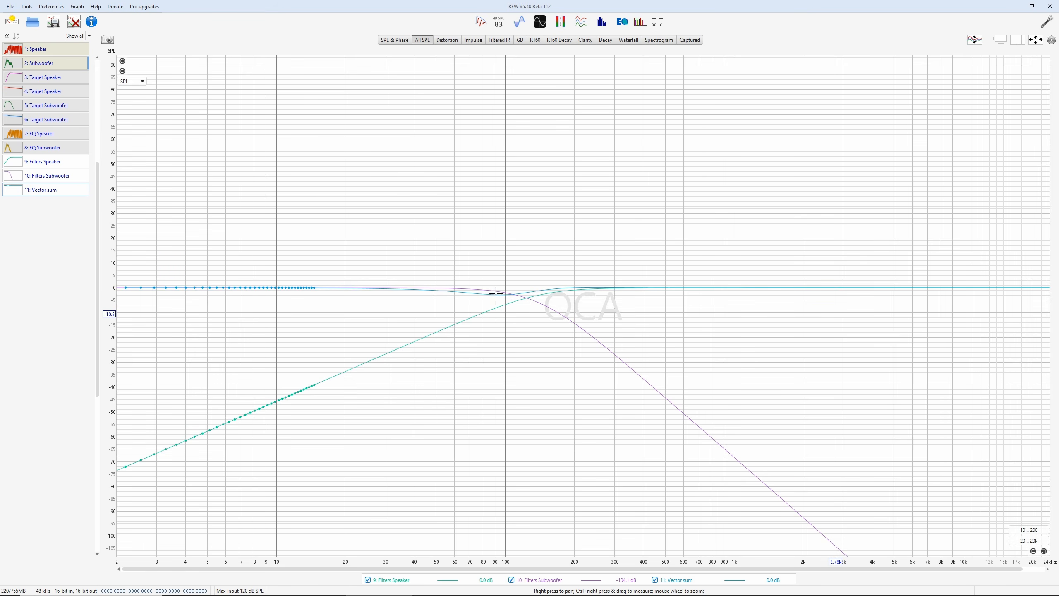
right_click(53, 96)
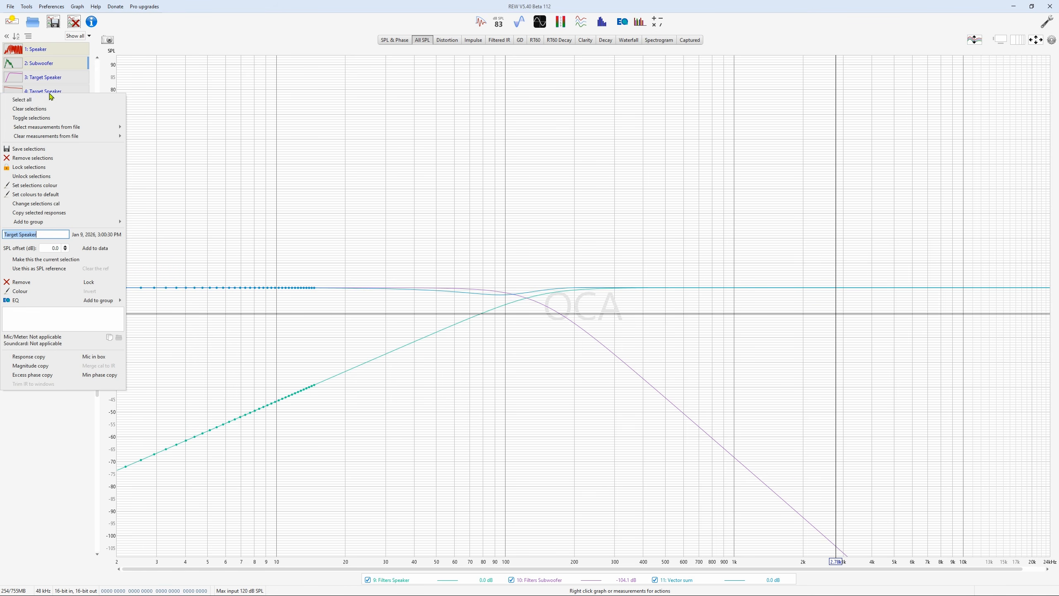
click(36, 111)
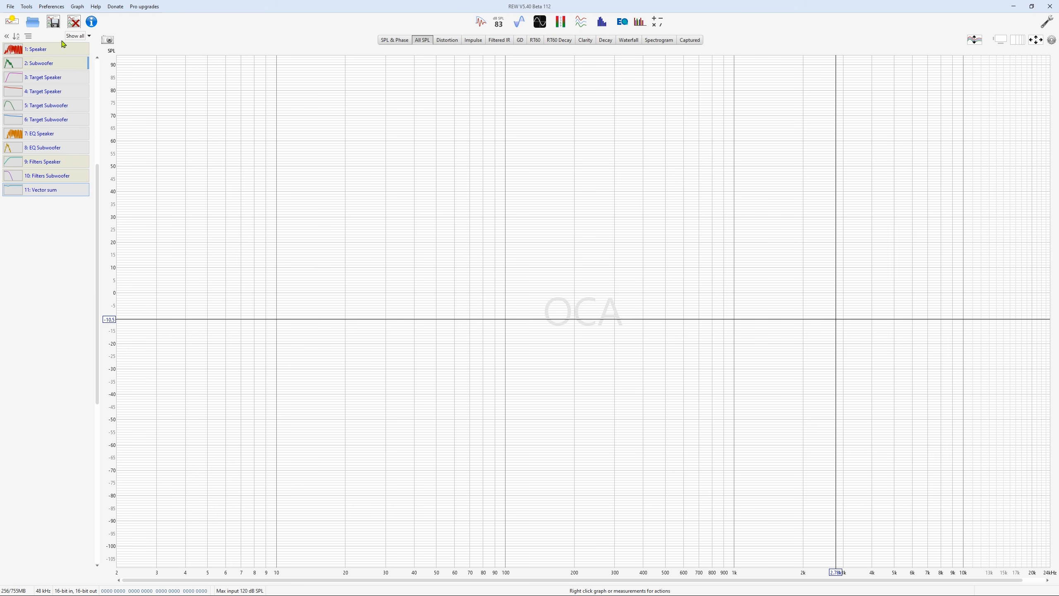
- Add a second high-pass crossover filter to 1: Speaker's EQ at 140 Hz, Butterworth shape, with a 12 dB/oct slope
right_click(58, 53)
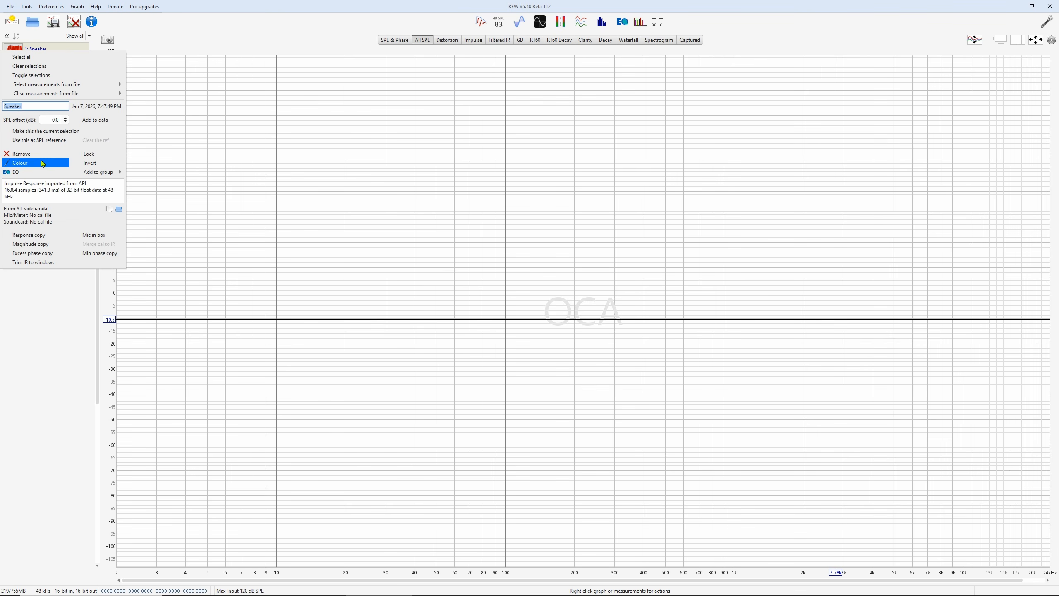
click(32, 171)
click(375, 22)
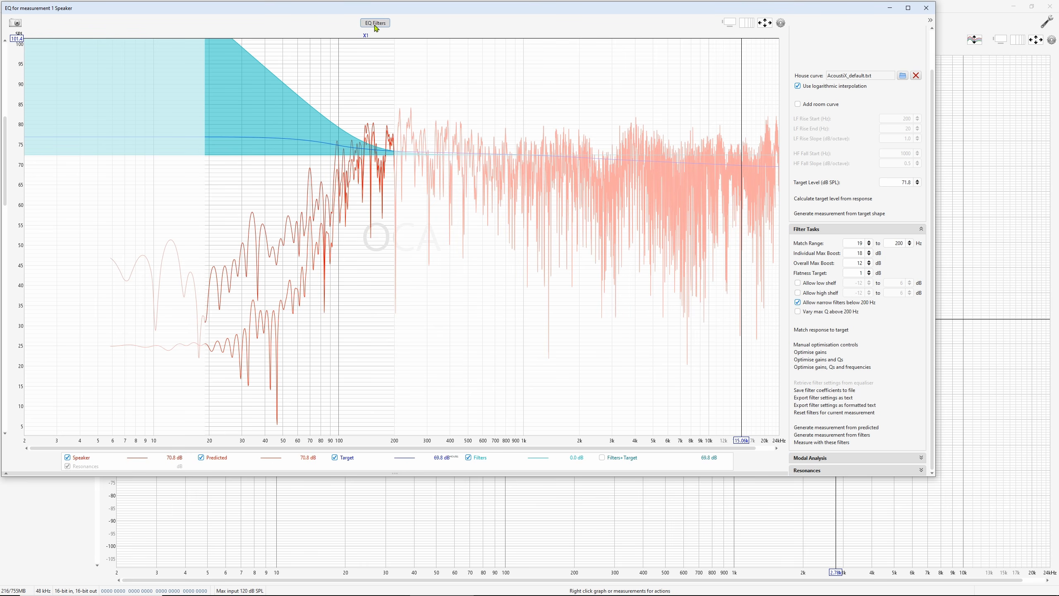
click(679, 527)
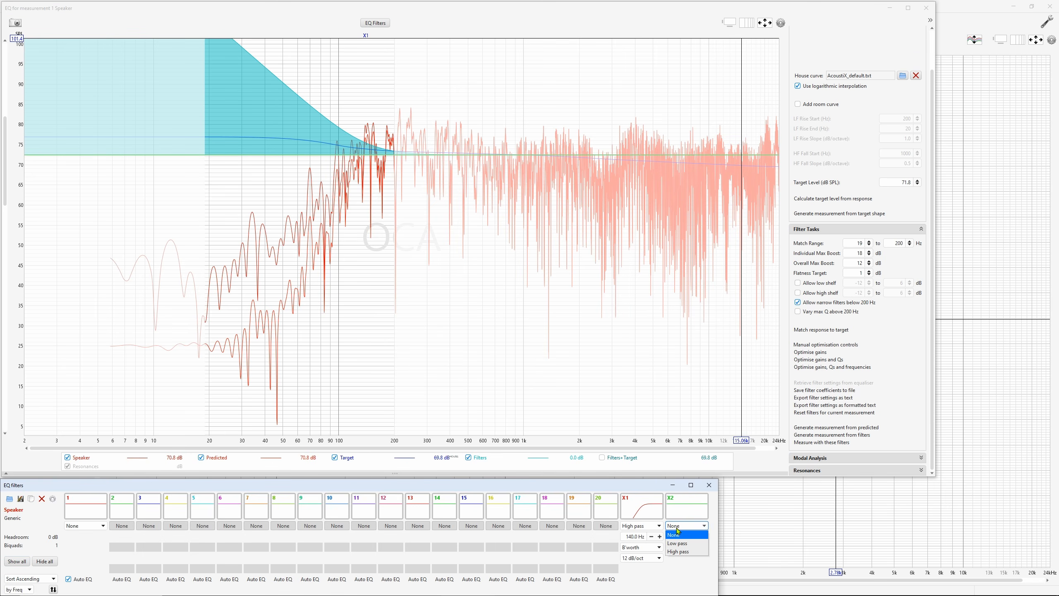
click(687, 553)
drag(668, 536, 719, 535)
text(140)
key(Tab)
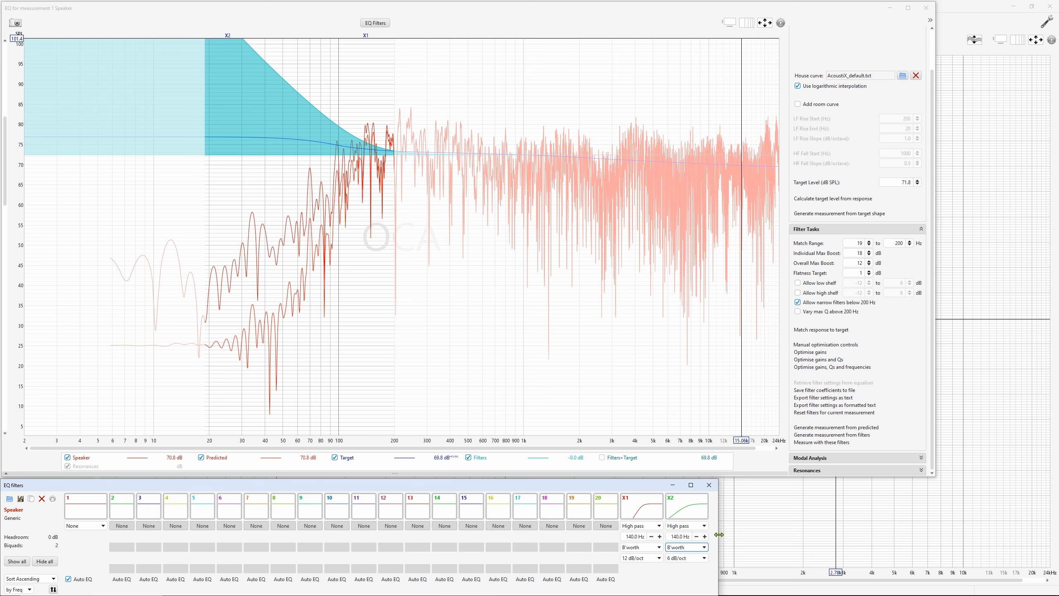
key(Down)
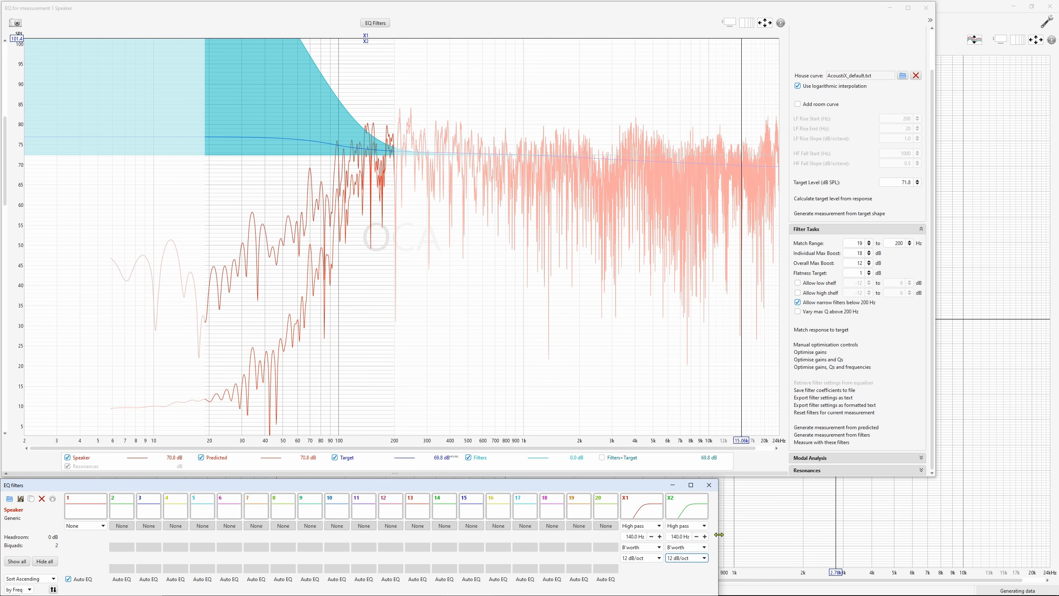
key(Tab)
- Generate a measurement from the EQ filters of 1: Speaker and close its filter and EQ windows
click(817, 434)
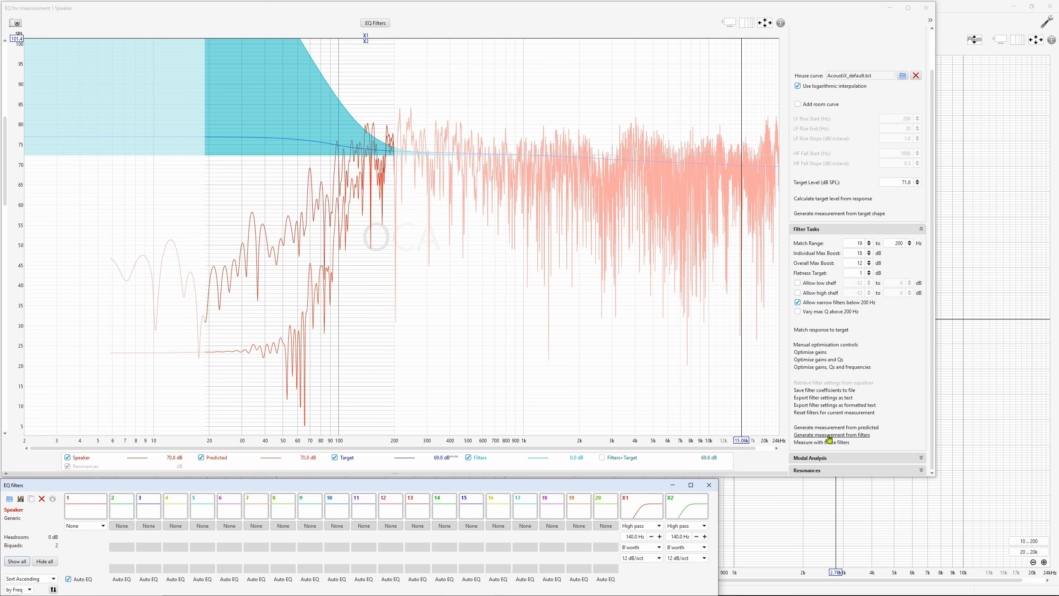
click(708, 485)
click(926, 8)
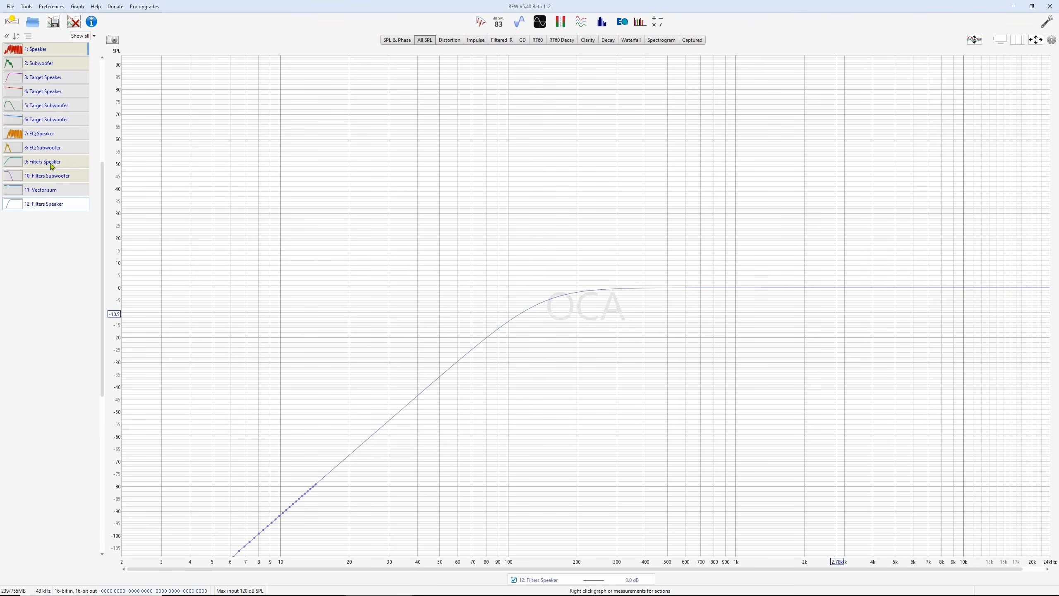
- Create a vector sum of 10: Filters Subwoofer and 12: Filters Speaker, and highlight the summed curve on the graph
click(48, 178)
mouse_move(614, 582)
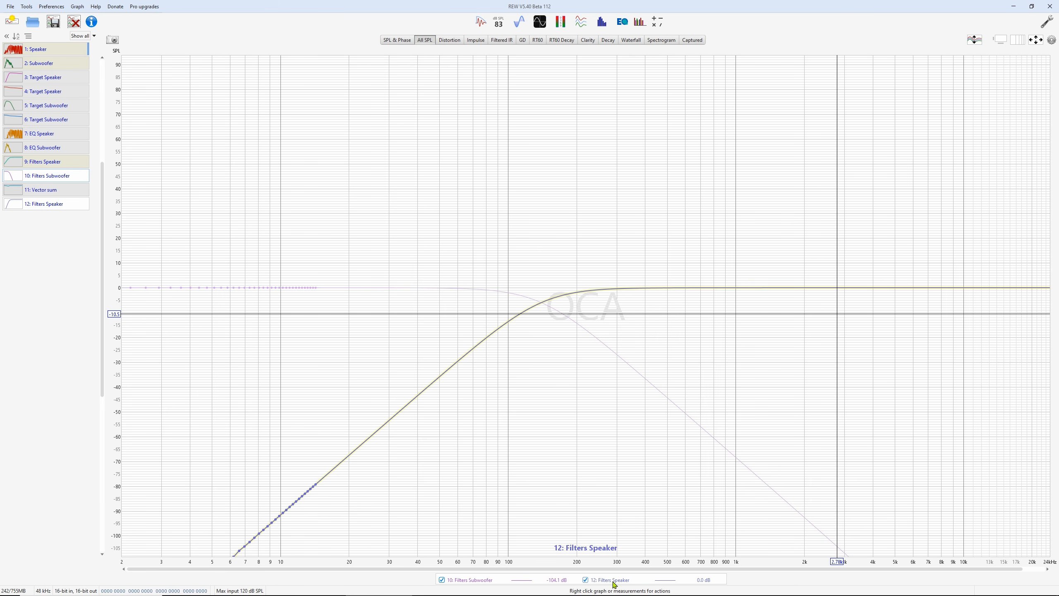
right_click(770, 208)
click(853, 298)
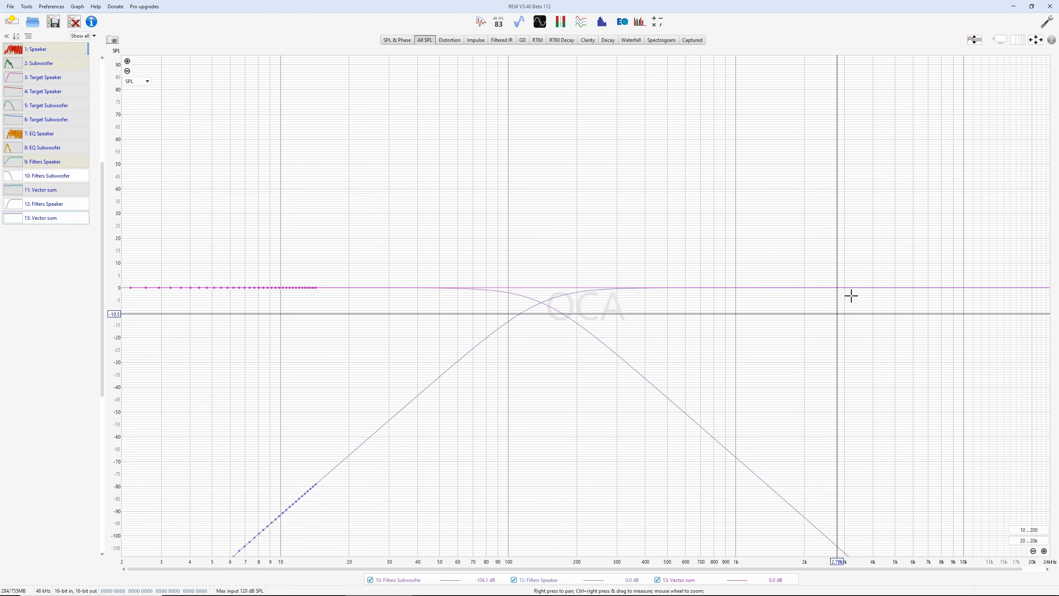
mouse_move(684, 585)
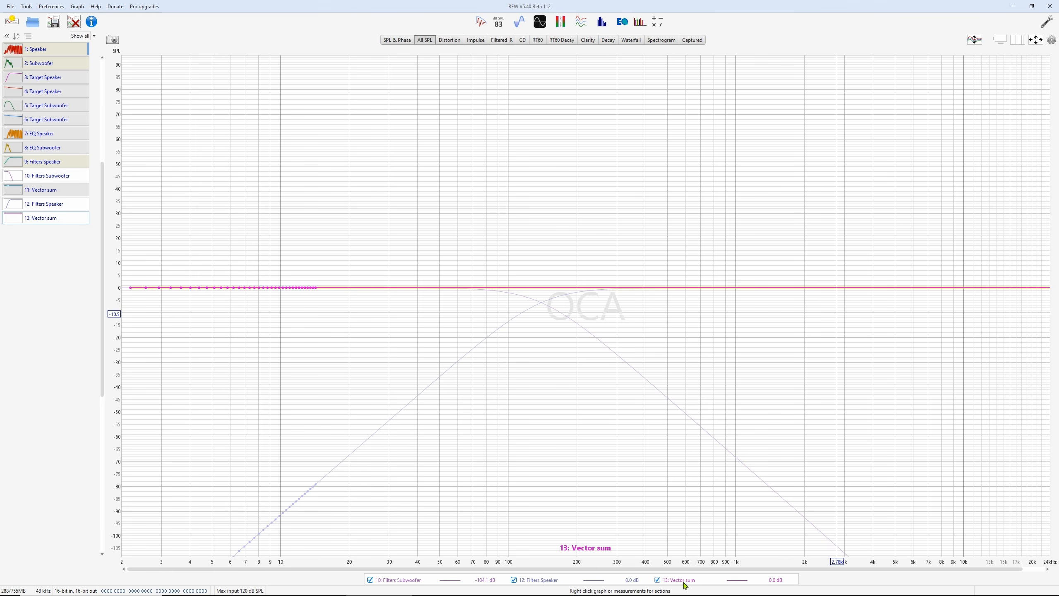
- Set the slope of 1: Speaker's second high-pass filter to 24 dB/oct, and generate a measurement from its filters
right_click(49, 52)
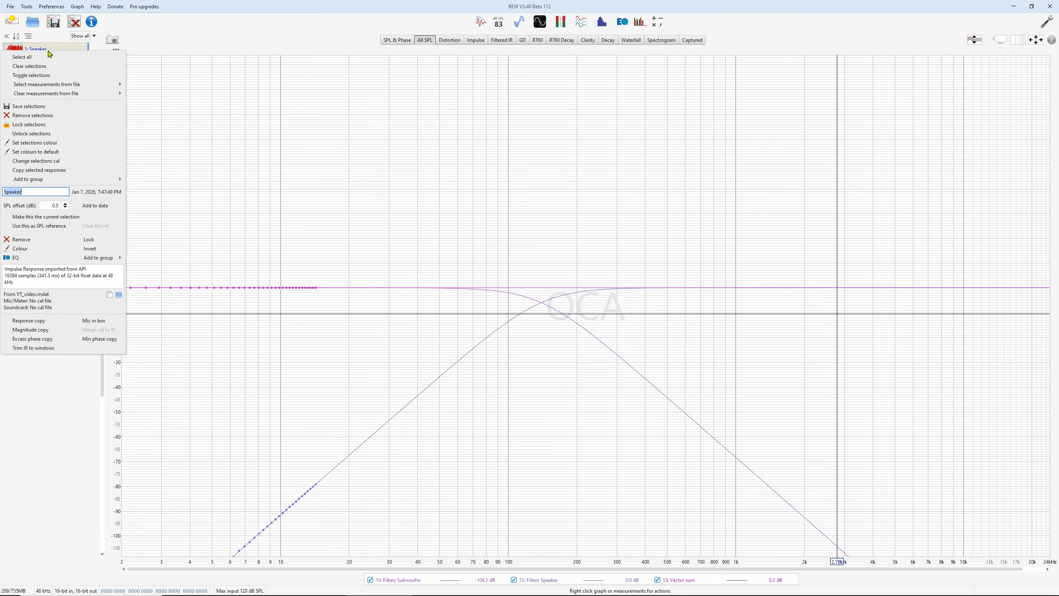
click(35, 258)
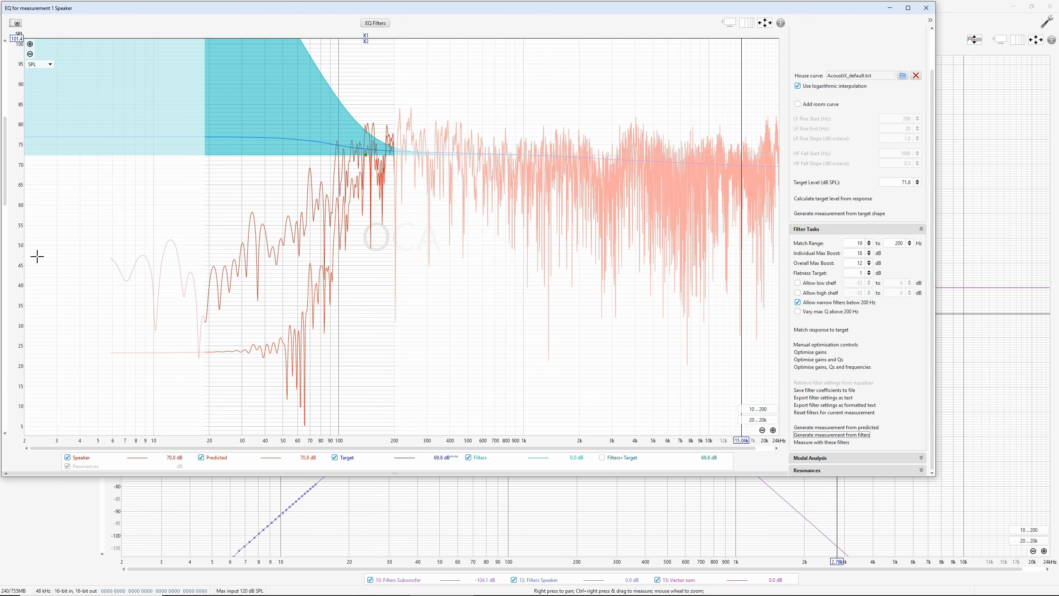
click(375, 22)
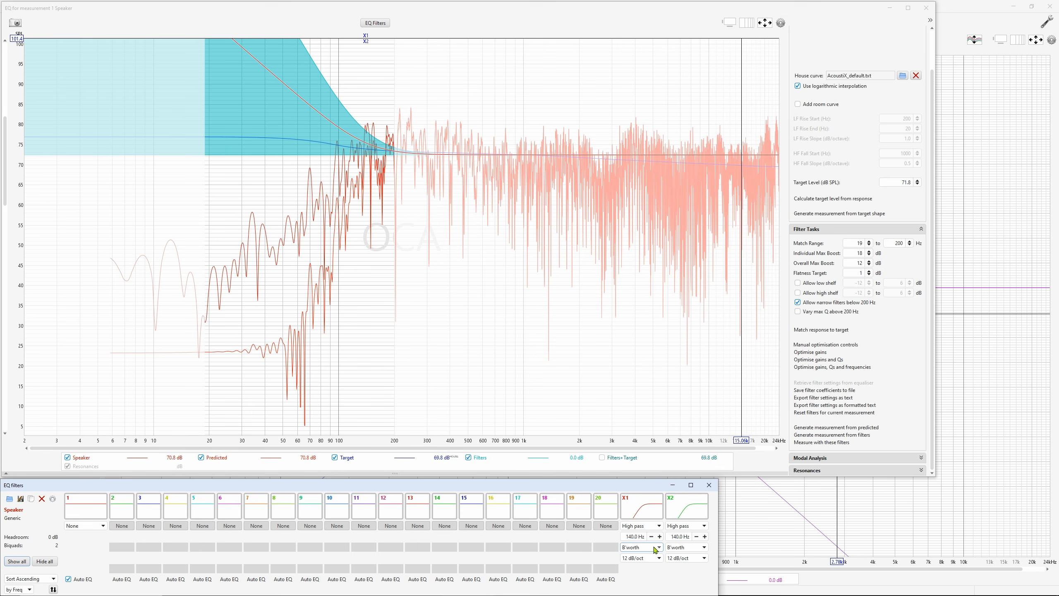
click(687, 559)
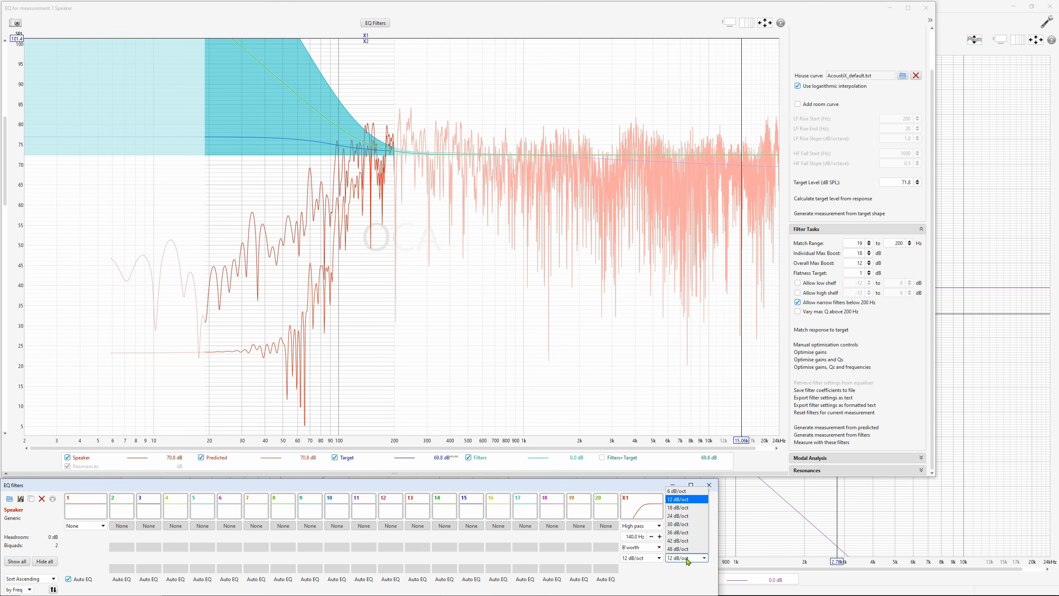
click(677, 516)
click(832, 435)
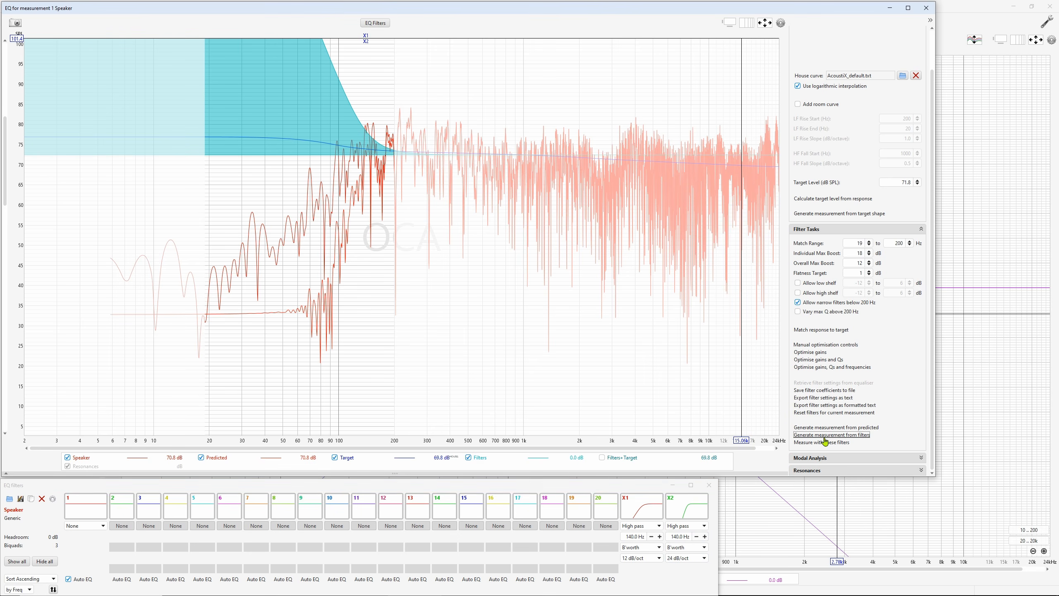
click(933, 12)
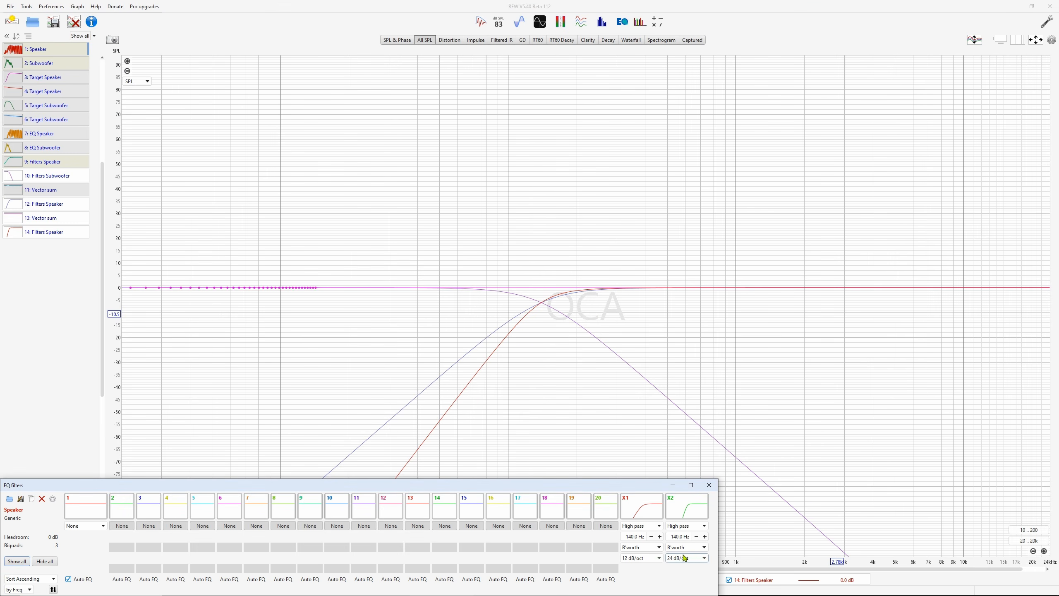
click(709, 485)
- Set the slope of 2: Subwoofer's L-R low-pass filter to 36 dB/oct, and generate a measurement from its filters
right_click(41, 66)
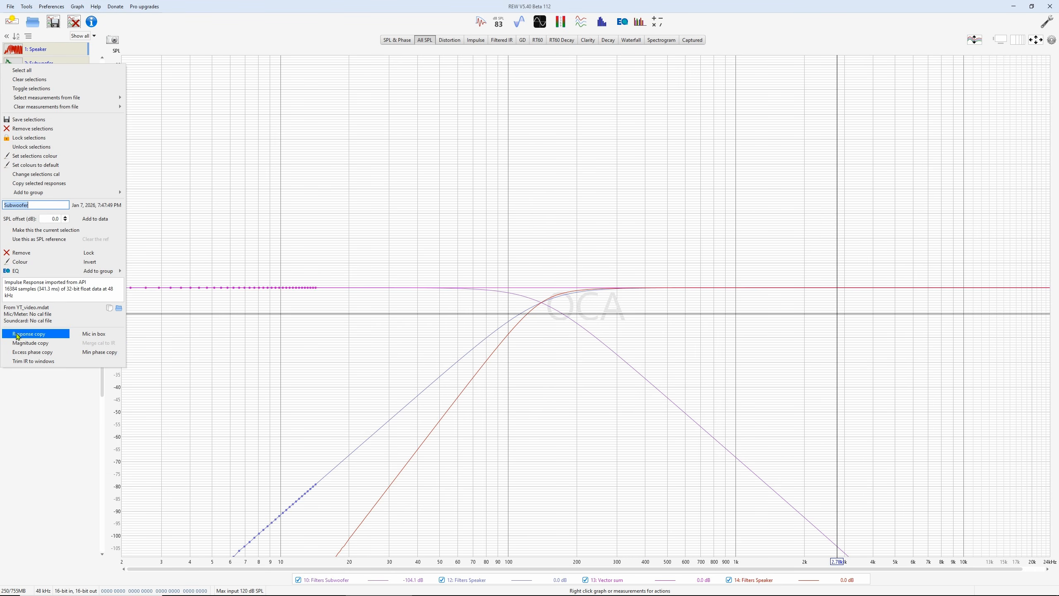
click(24, 271)
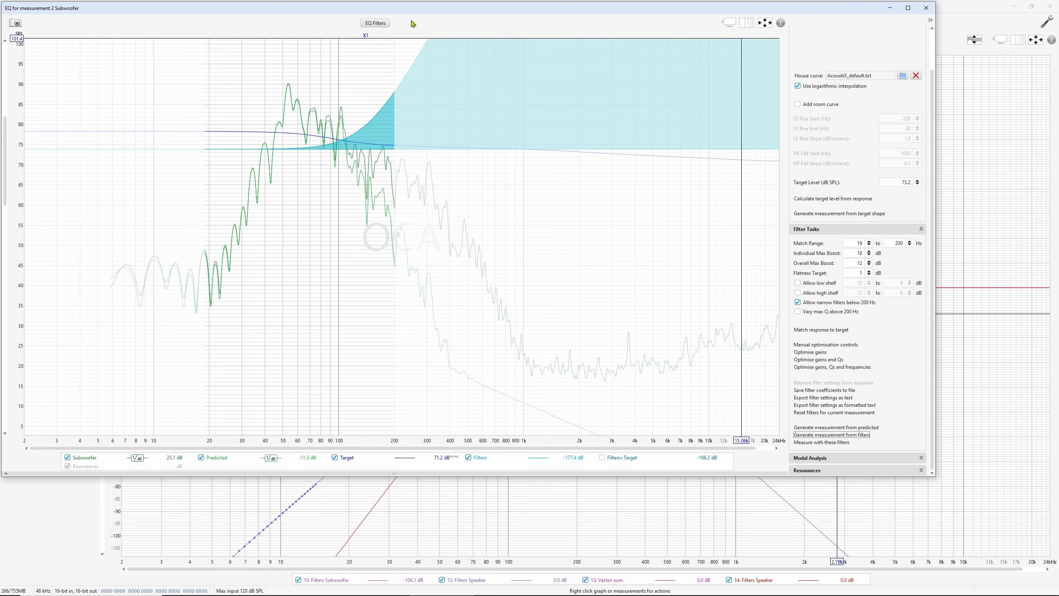
click(375, 23)
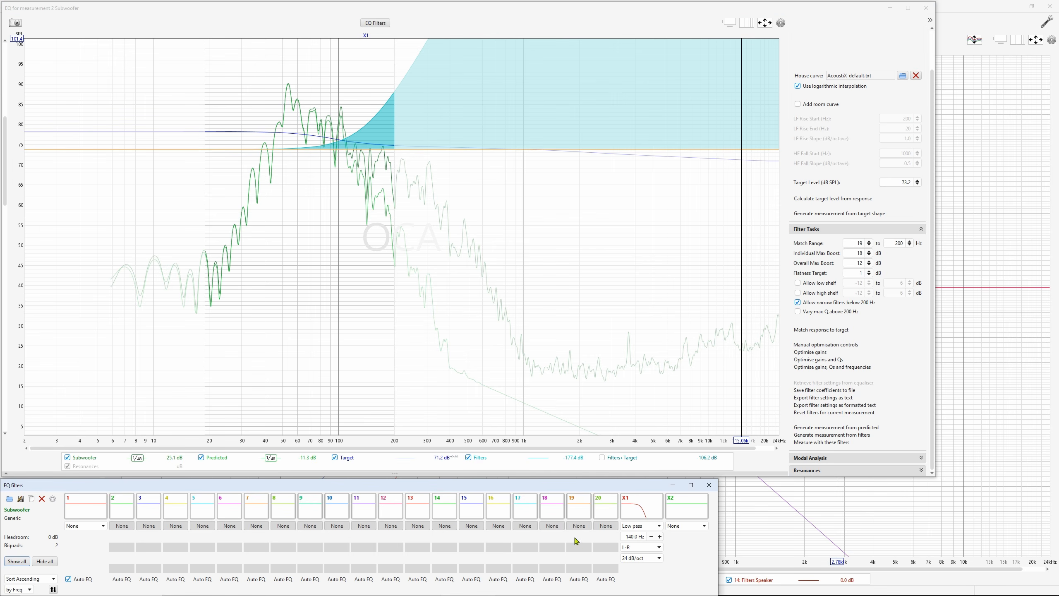
click(640, 559)
click(637, 549)
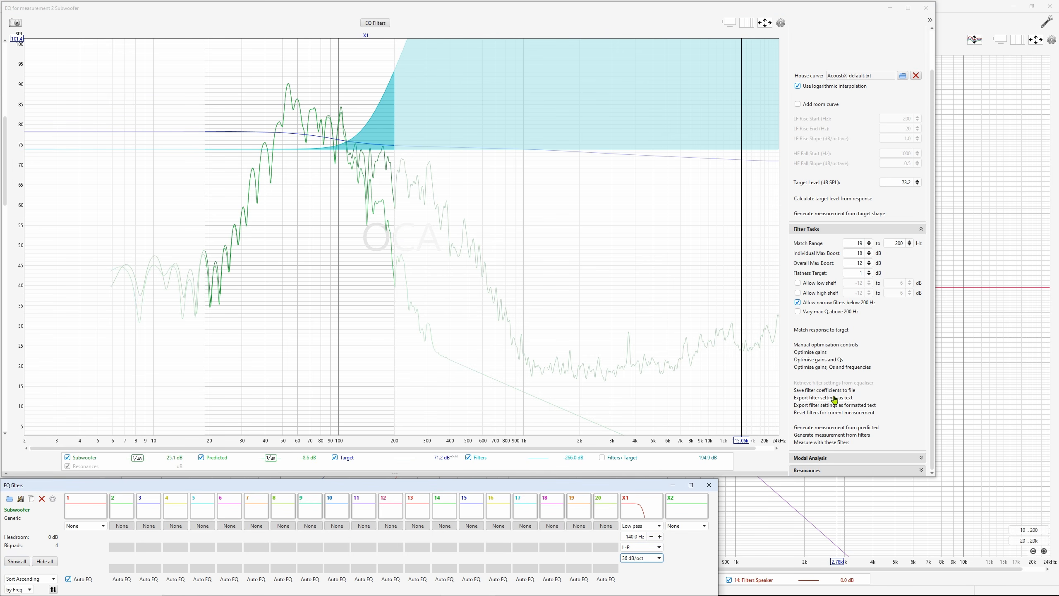
click(844, 436)
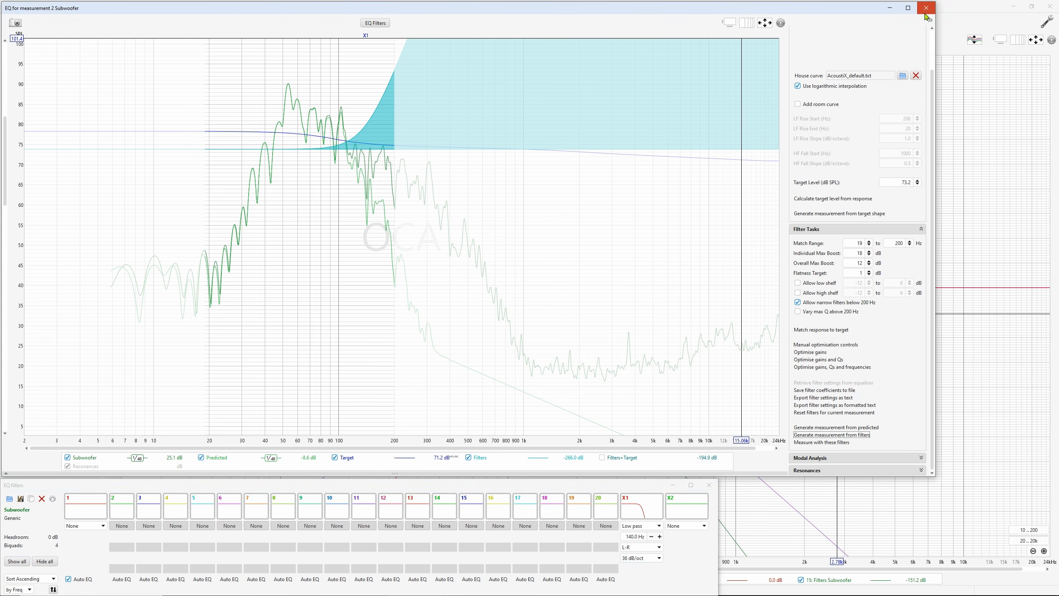
click(925, 12)
click(709, 484)
- Clear the measurement selections and create a vector sum of only 14: Filters Speaker and 15: Filters Subwoofer
right_click(46, 218)
click(56, 229)
click(63, 234)
click(64, 247)
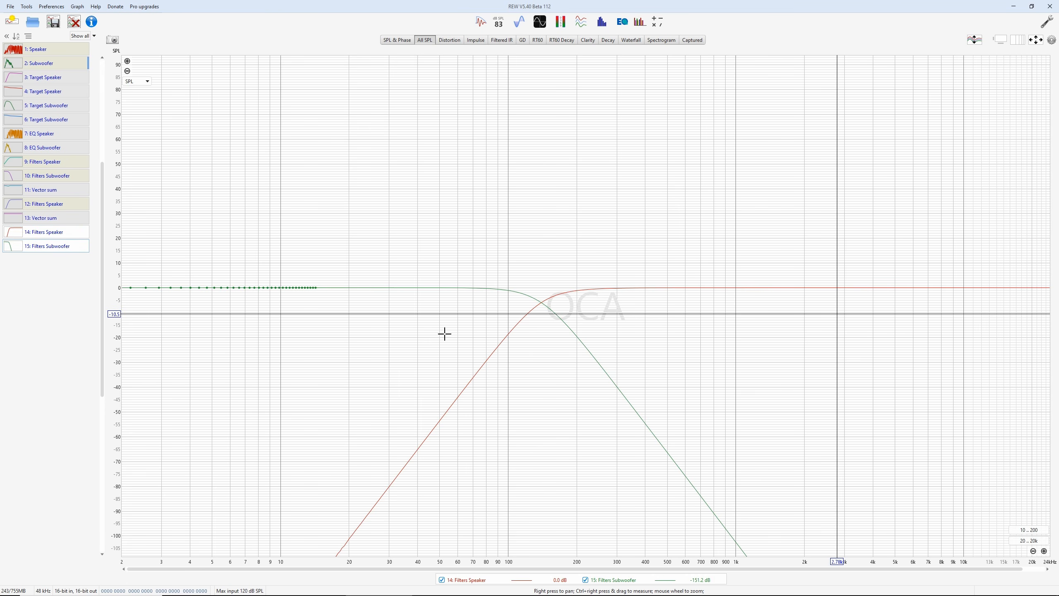
right_click(778, 173)
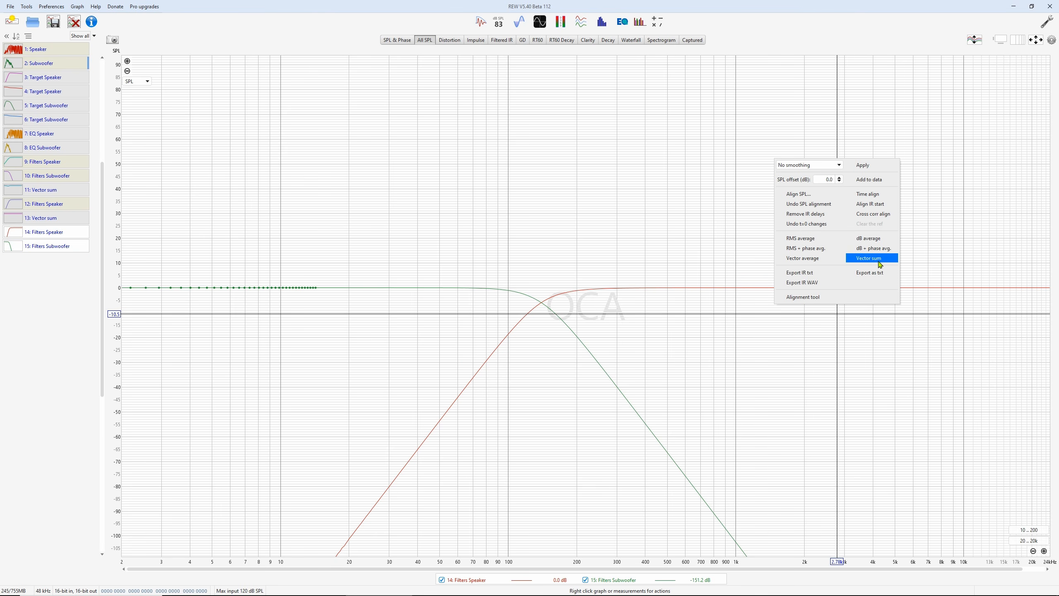
click(879, 258)
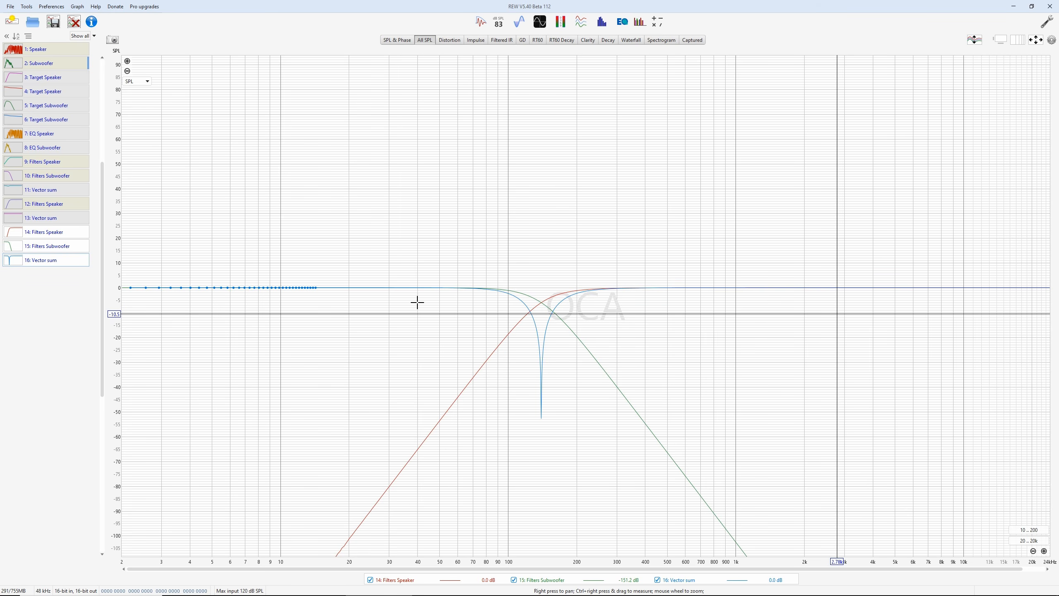
- Remove the measurements 14: Filters Speaker, 15: Filters Subwoofer and 16: Vector sum
right_click(64, 252)
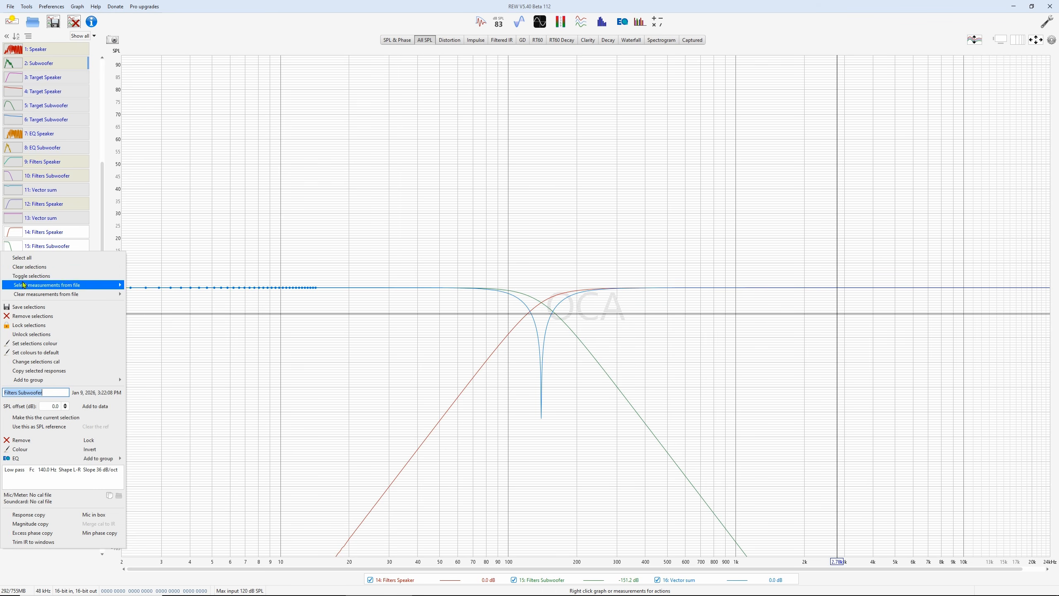
click(38, 267)
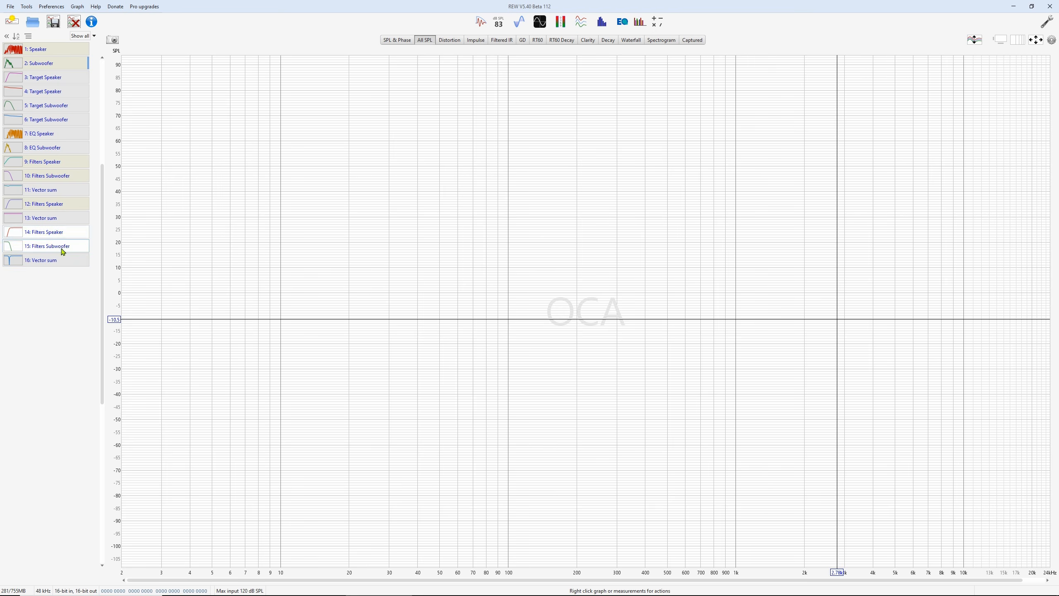
right_click(65, 261)
click(33, 324)
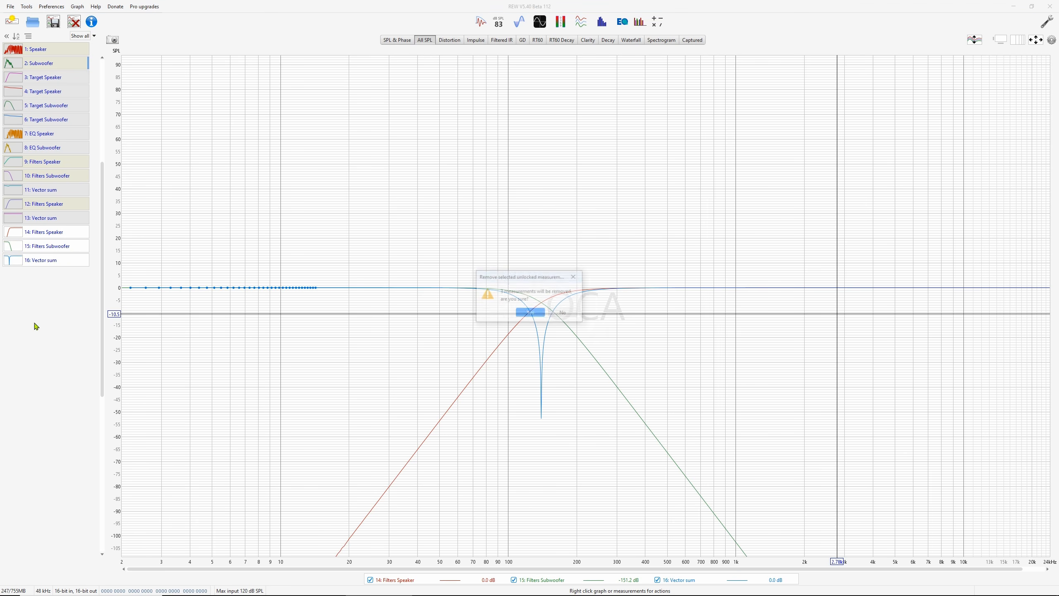
click(537, 310)
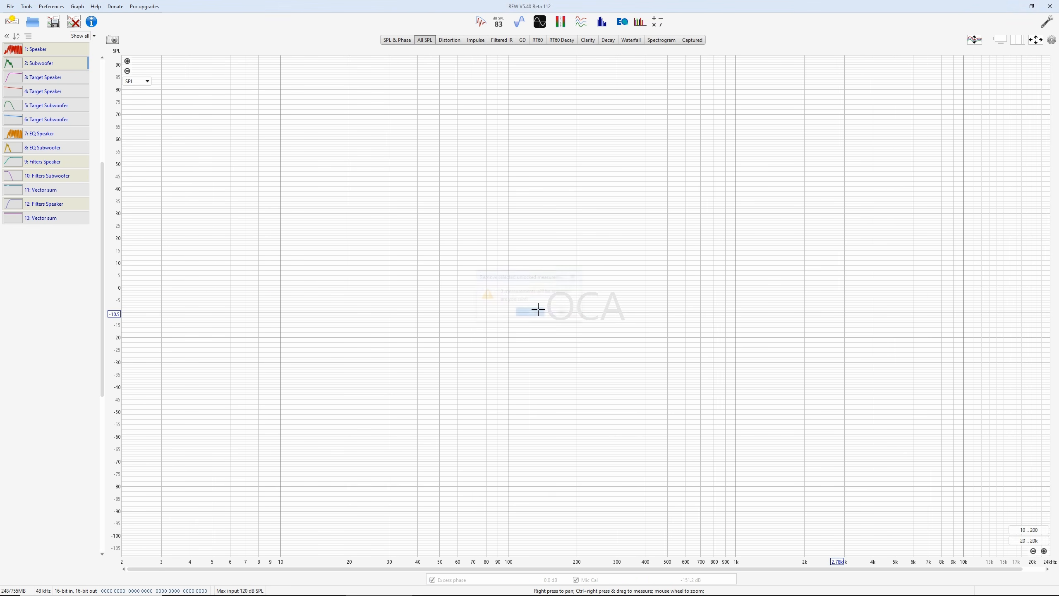
- Select measurements 9 through 13, the remaining filter curves and vector sums, and remove them
click(58, 193)
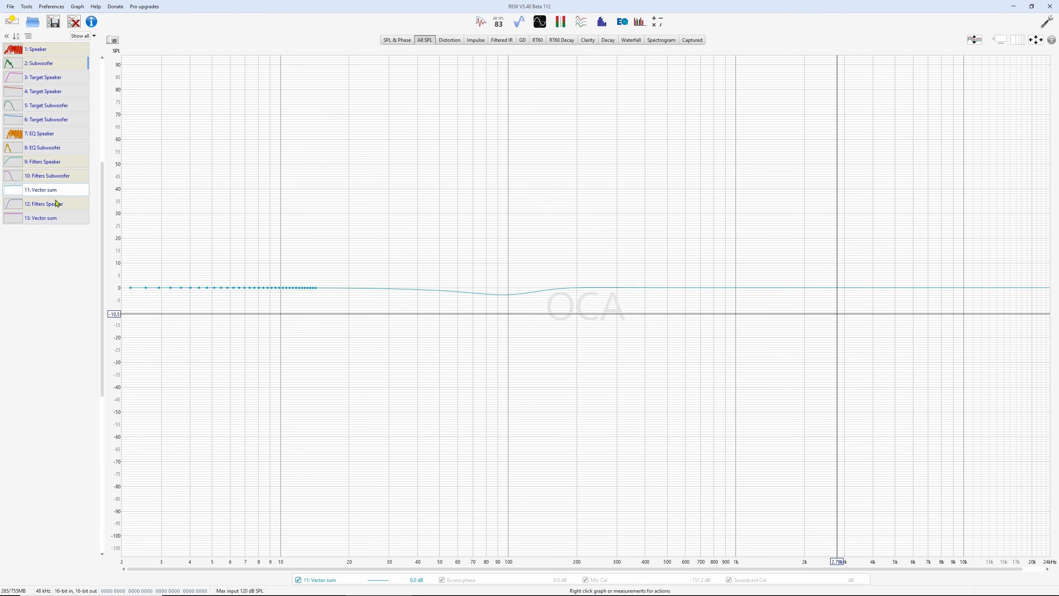
ctrl+click(57, 209)
ctrl+click(47, 221)
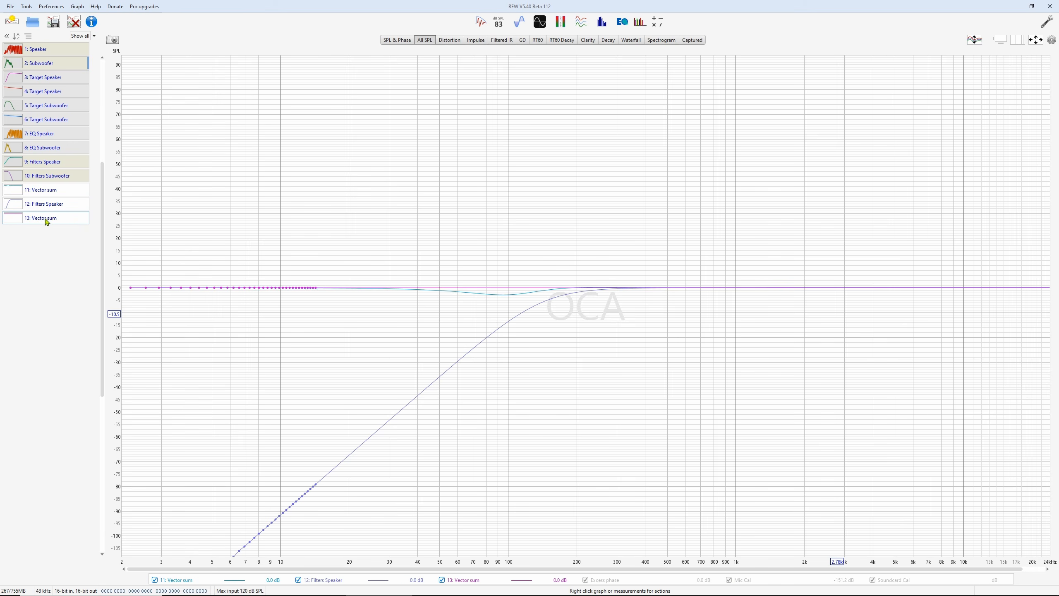
ctrl+click(53, 182)
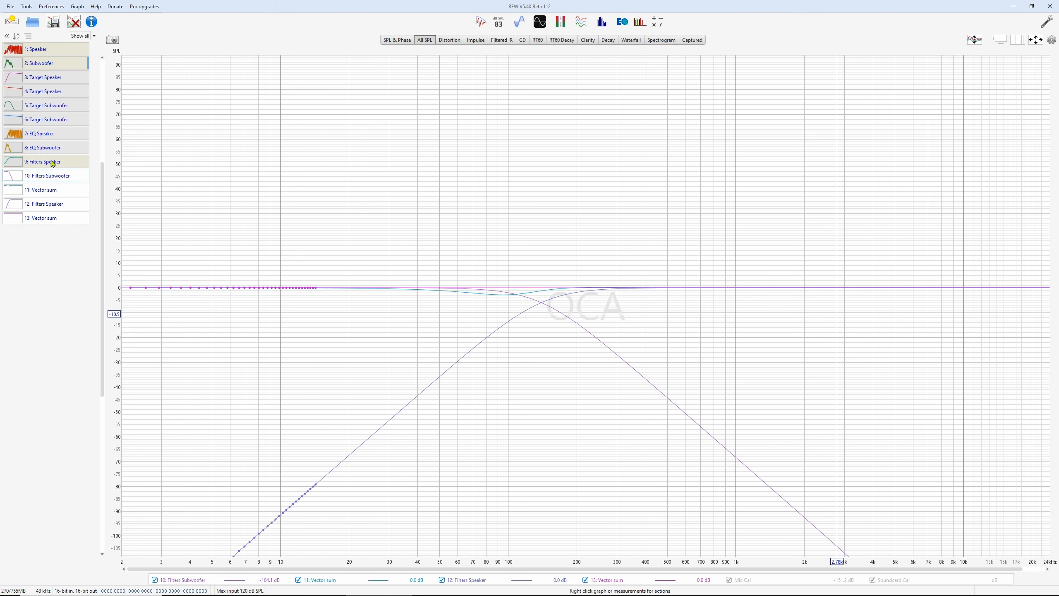
ctrl+click(53, 163)
right_click(53, 163)
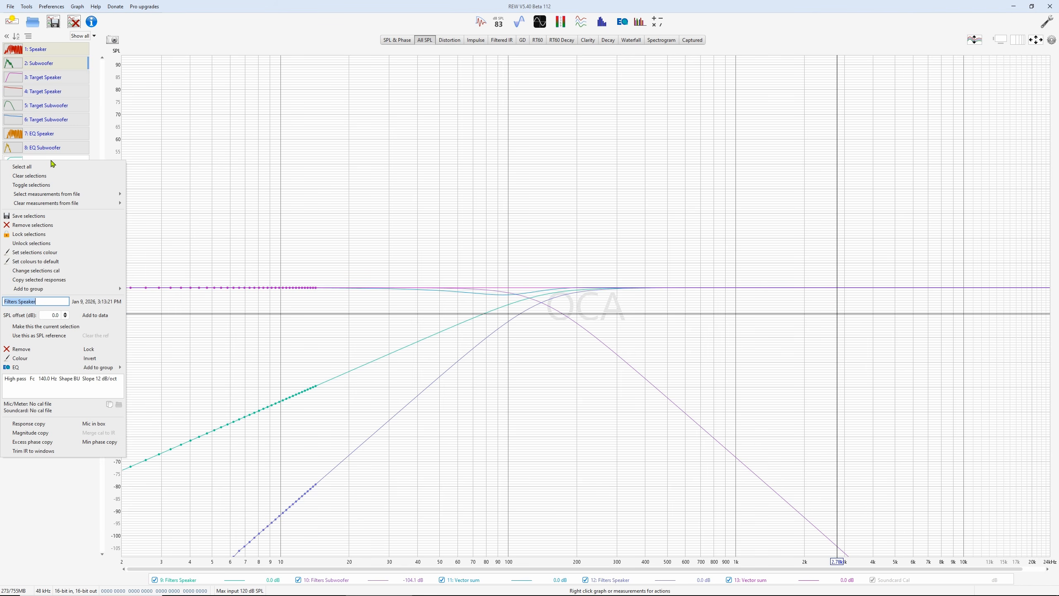
click(40, 227)
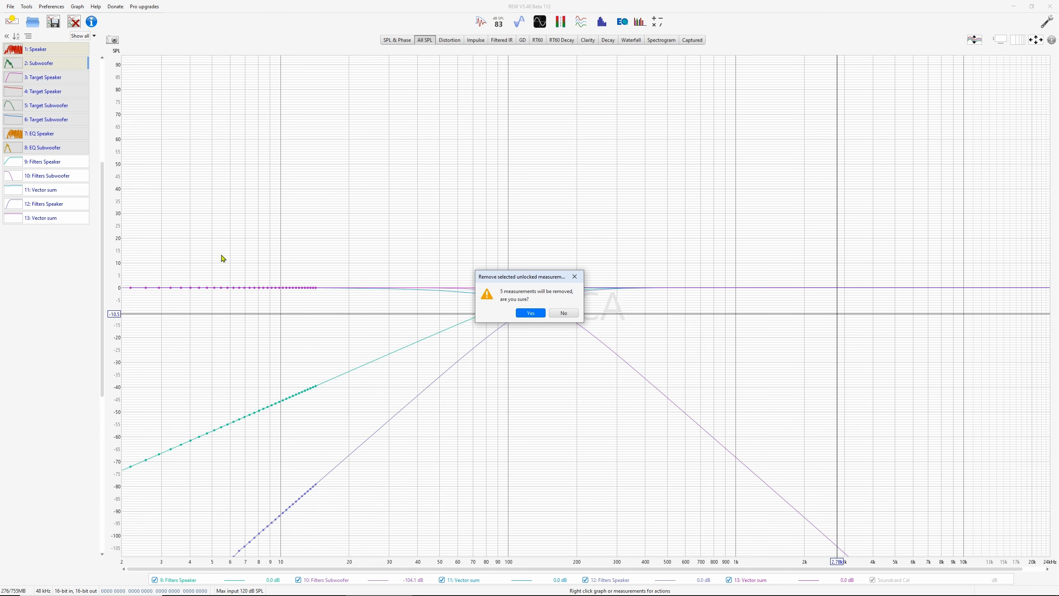
click(526, 313)
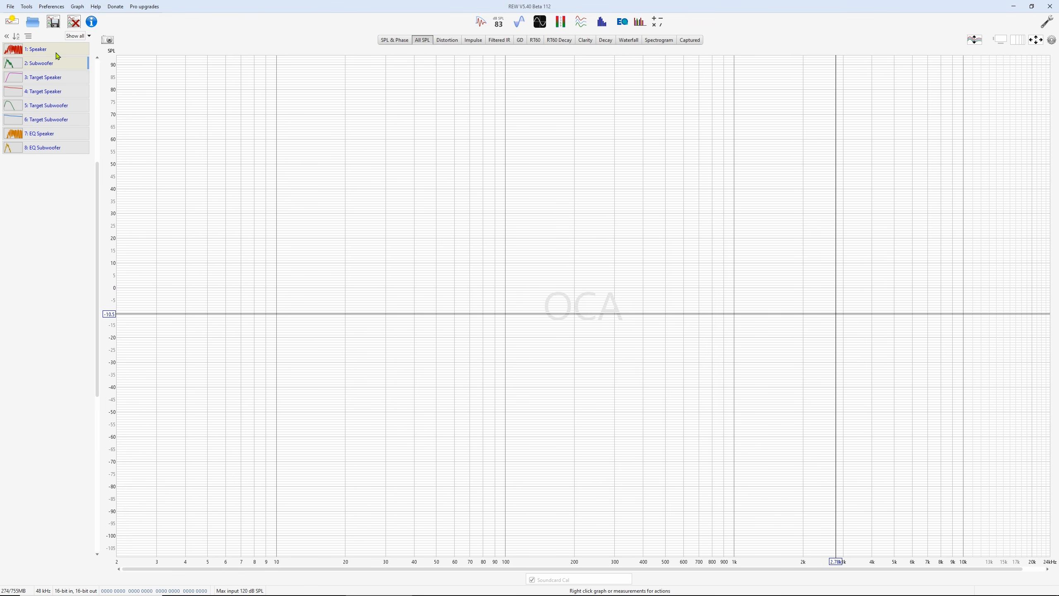
- Display 7: EQ Speaker and 8: EQ Subwoofer together, fit the graph to the data, and reset their trace colours to default
click(57, 135)
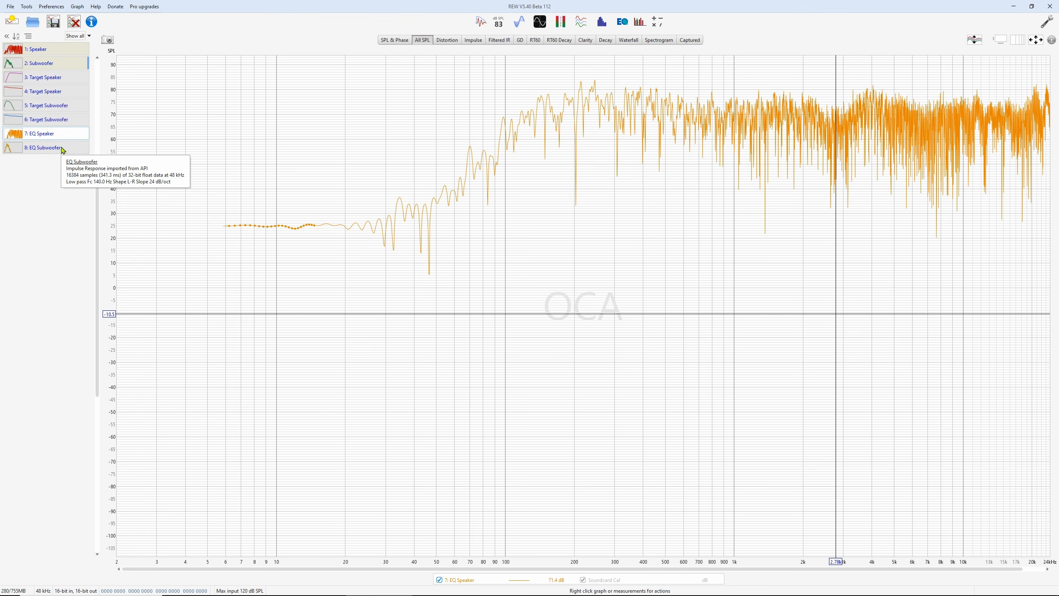
click(63, 150)
drag(536, 232, 523, 360)
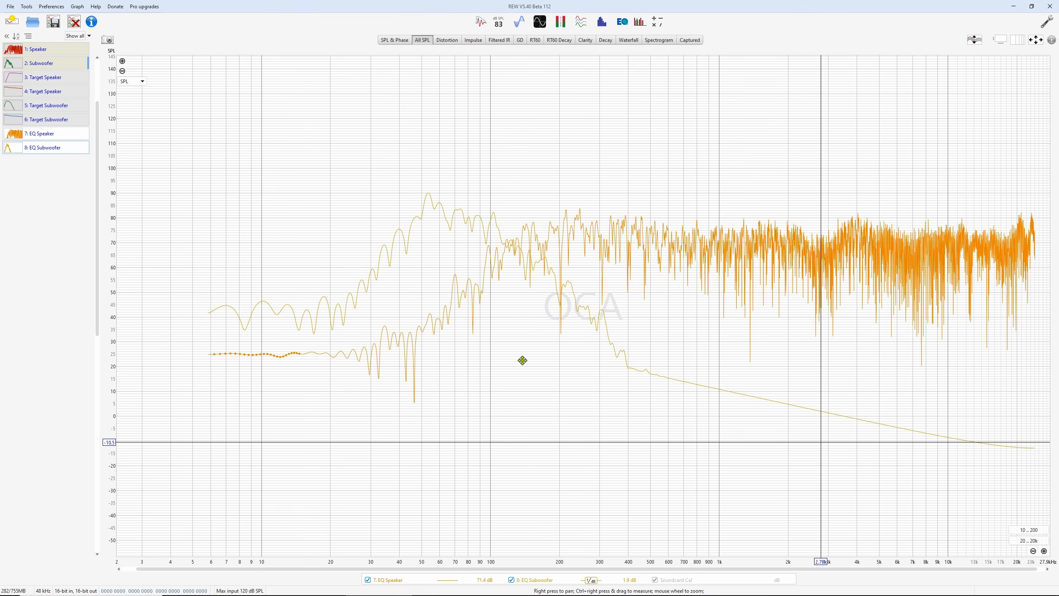
click(1036, 39)
click(651, 336)
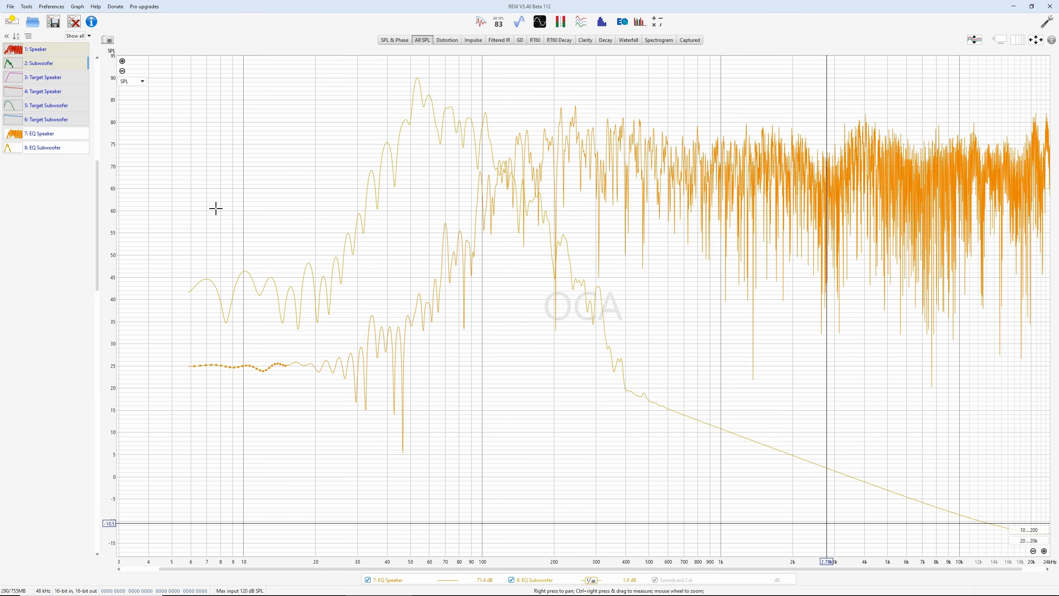
right_click(49, 136)
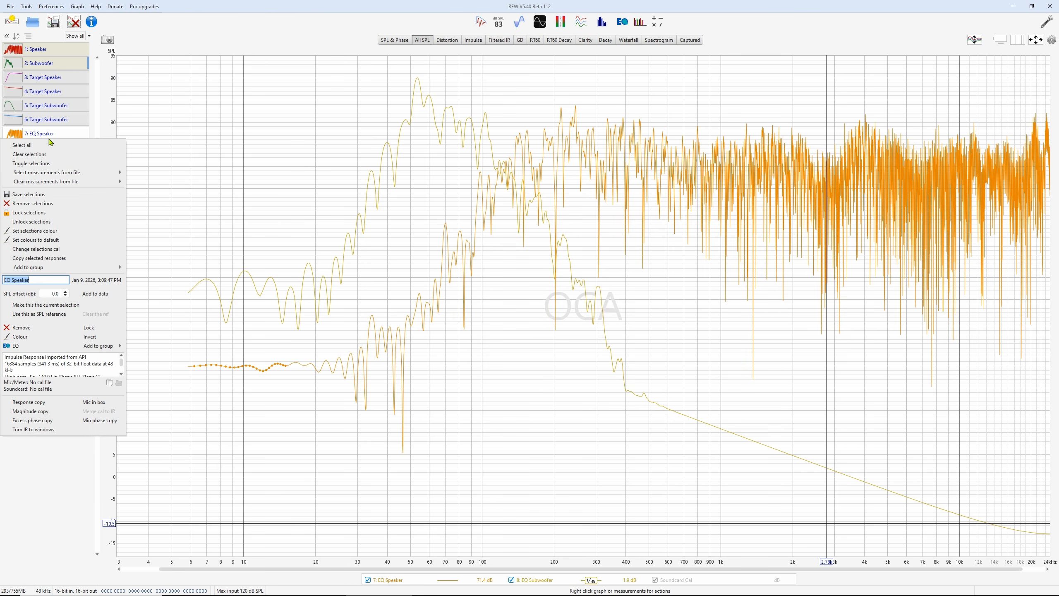
click(26, 241)
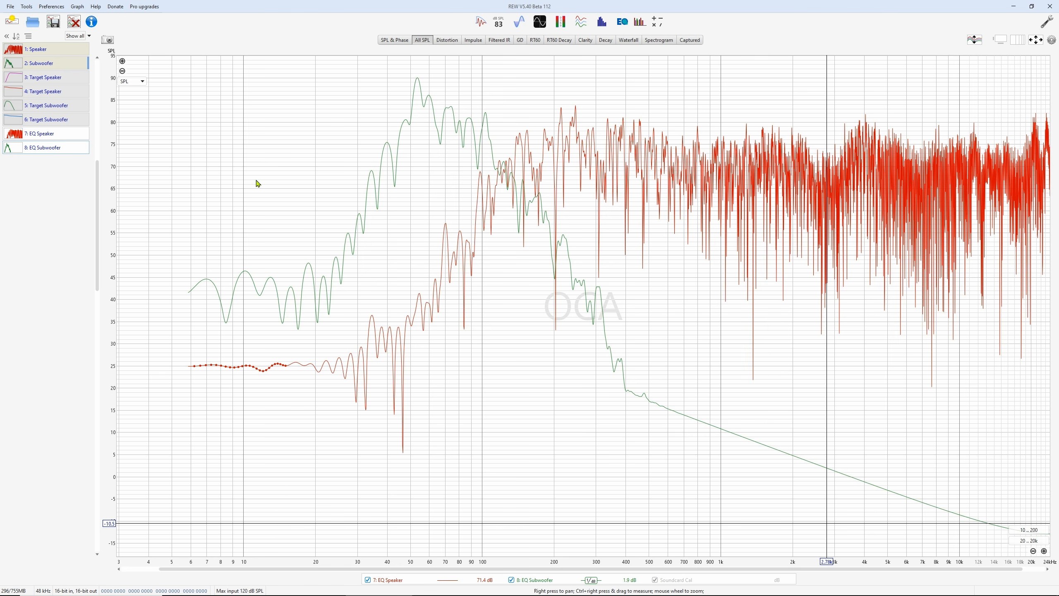
right_click(251, 165)
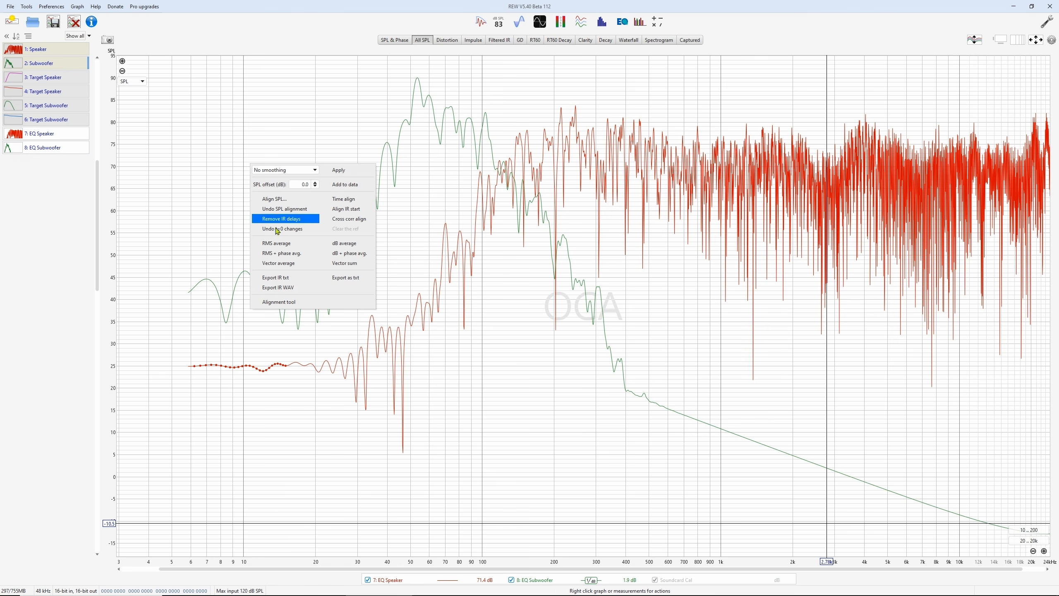
click(283, 302)
click(457, 355)
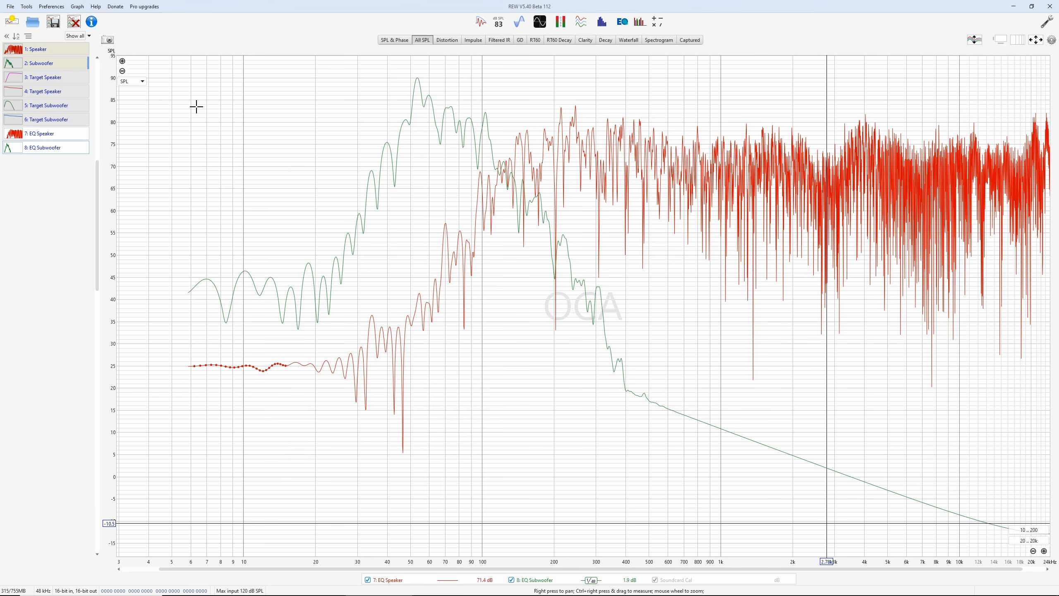
- Overlay 1: Speaker and 2: Subwoofer in turn to compare them with the EQ traces
click(60, 53)
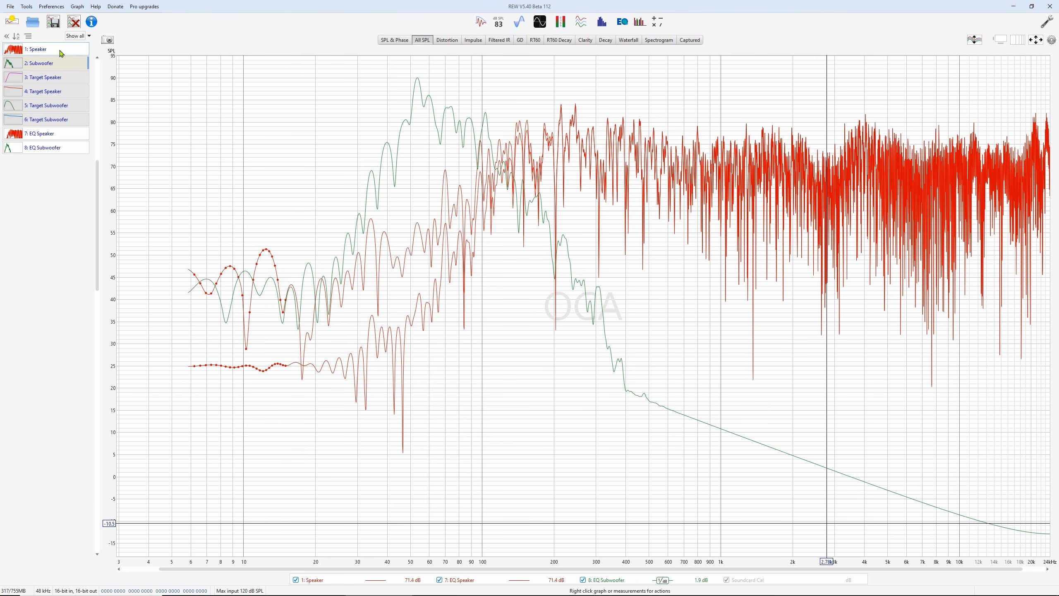
click(66, 64)
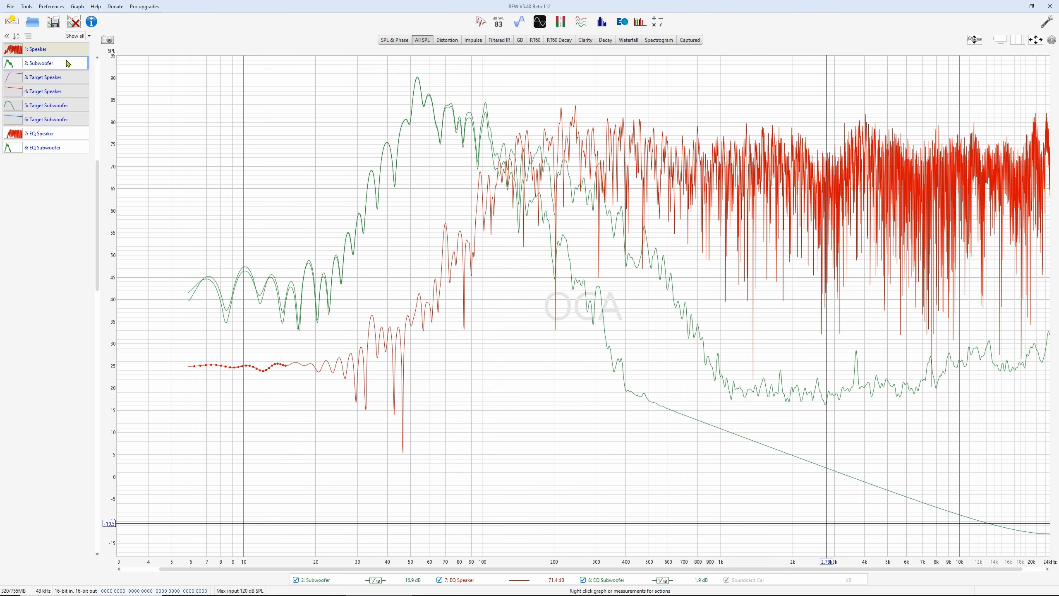
click(68, 64)
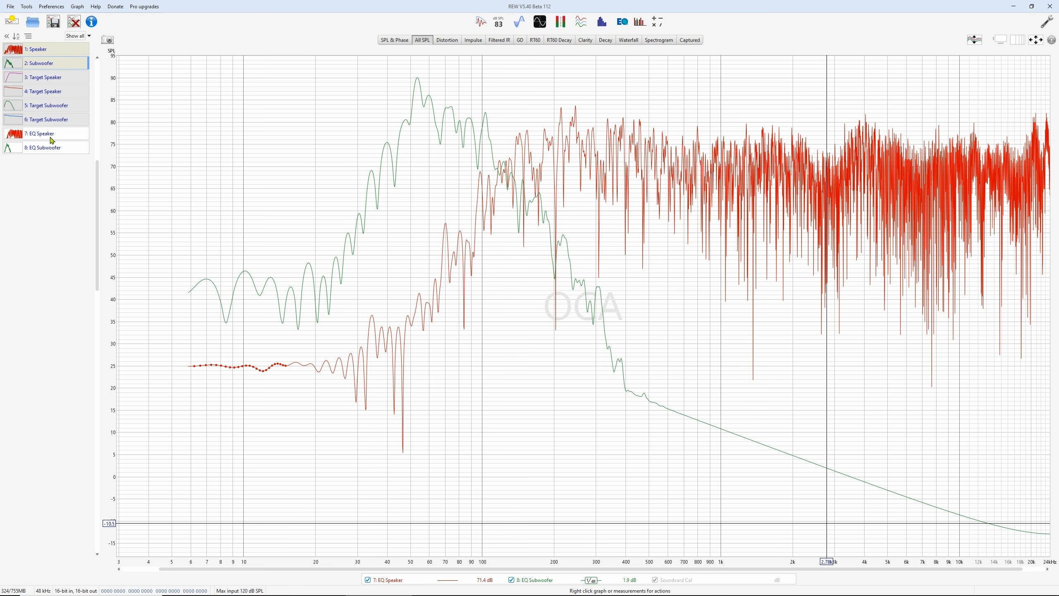
- Open the Alignment tool and assign 7: EQ Speaker as the first measurement and 8: EQ Subwoofer as the delayed one
right_click(38, 134)
right_click(271, 250)
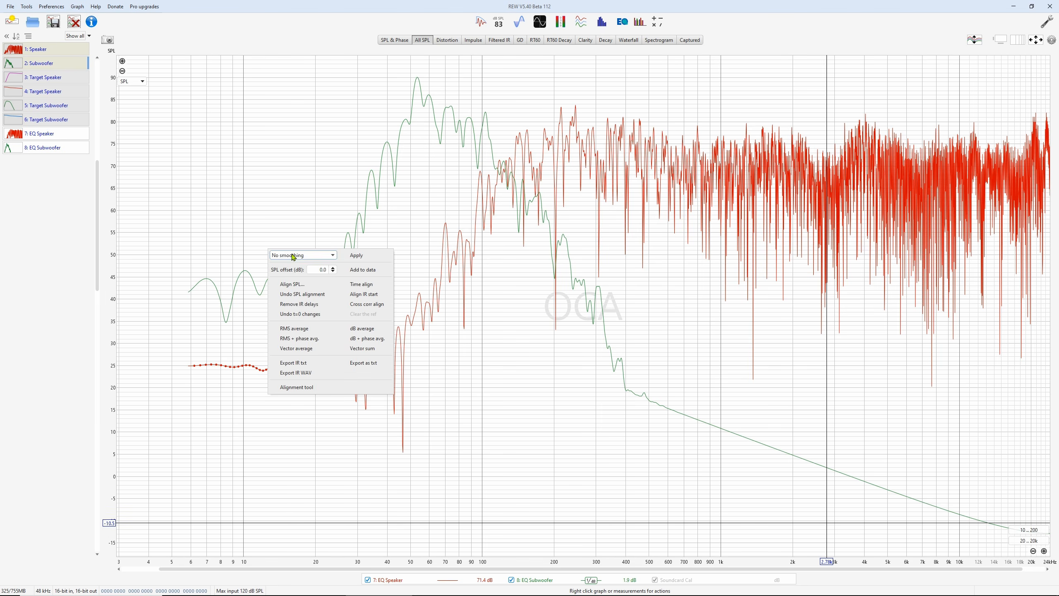
click(294, 389)
click(287, 365)
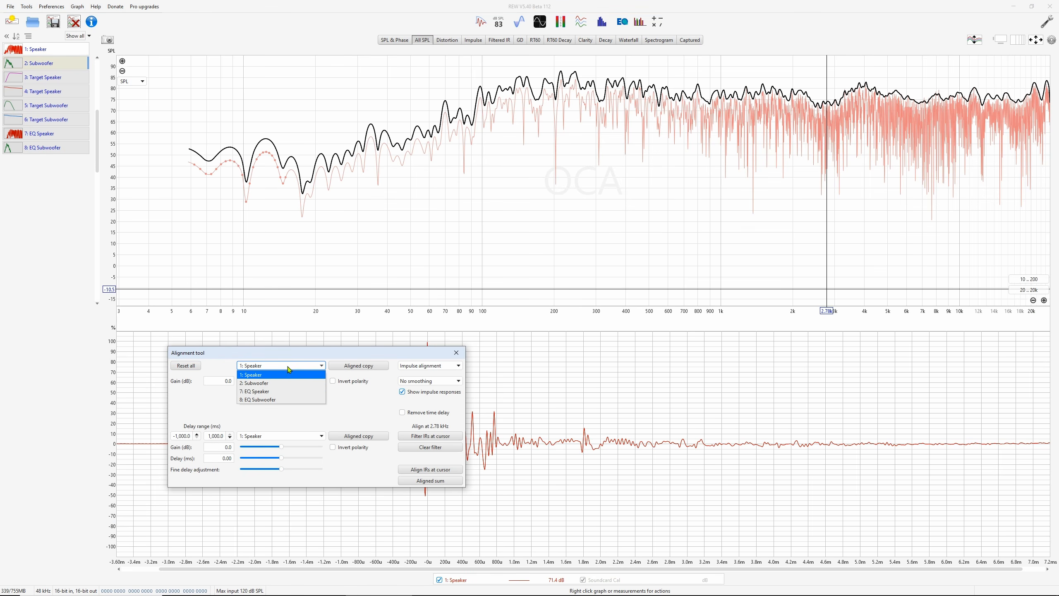
click(255, 391)
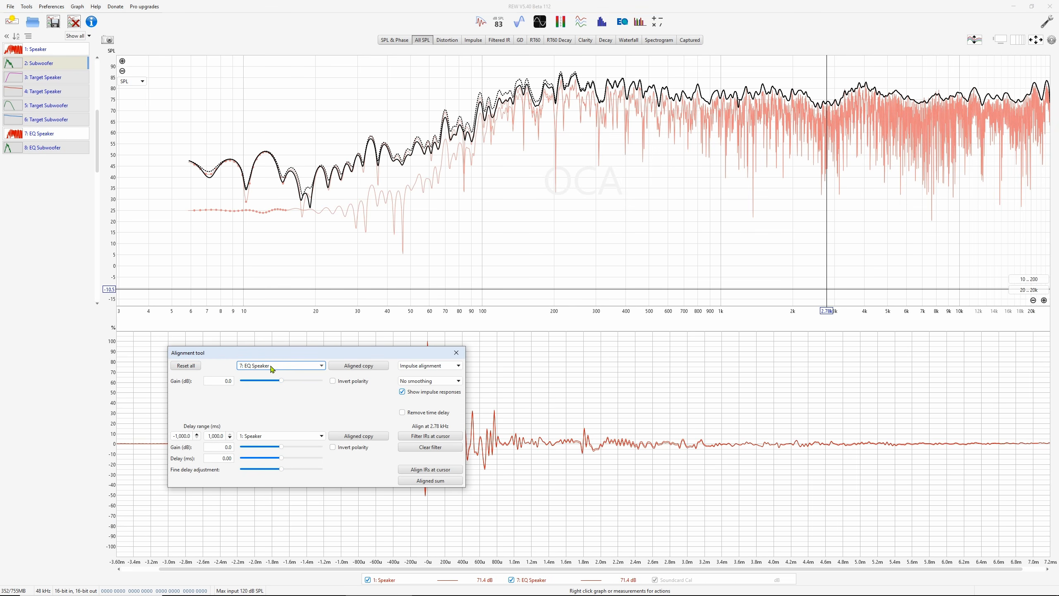
click(303, 436)
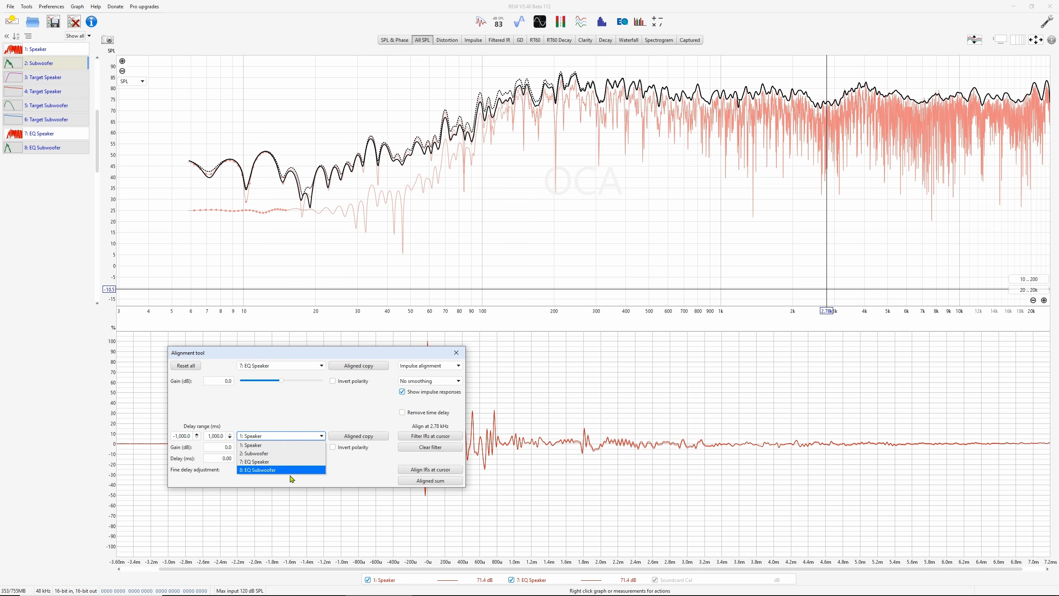
click(267, 470)
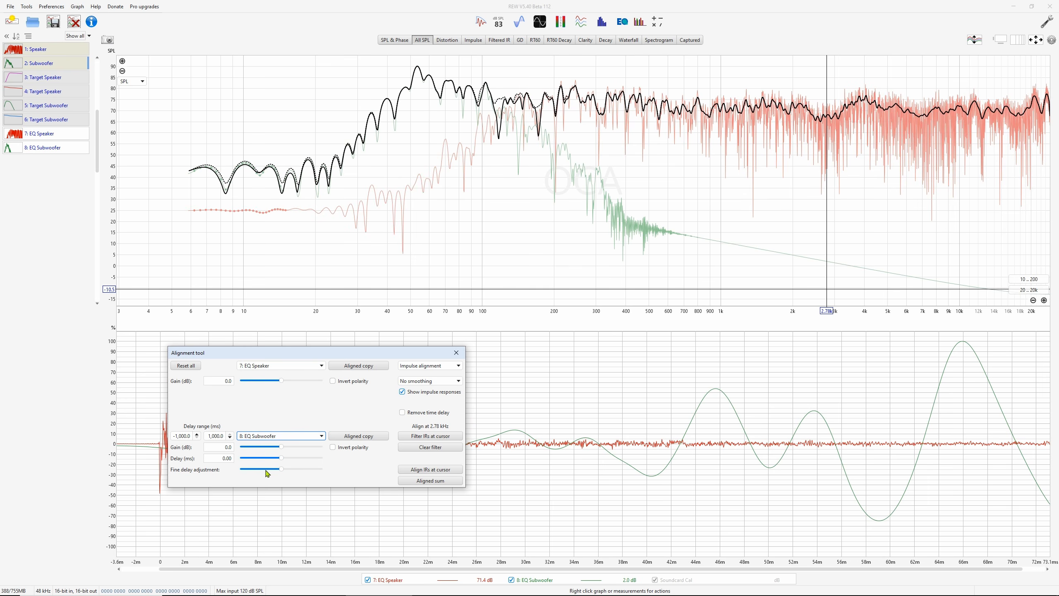
- Move the alignment cursor on the SPL graph to 140.3 Hz
click(513, 275)
key(Right)
key(Right)
key(Right)
key(Right)
key(Right)
key(Right)
key(Right)
key(Right)
key(Right)
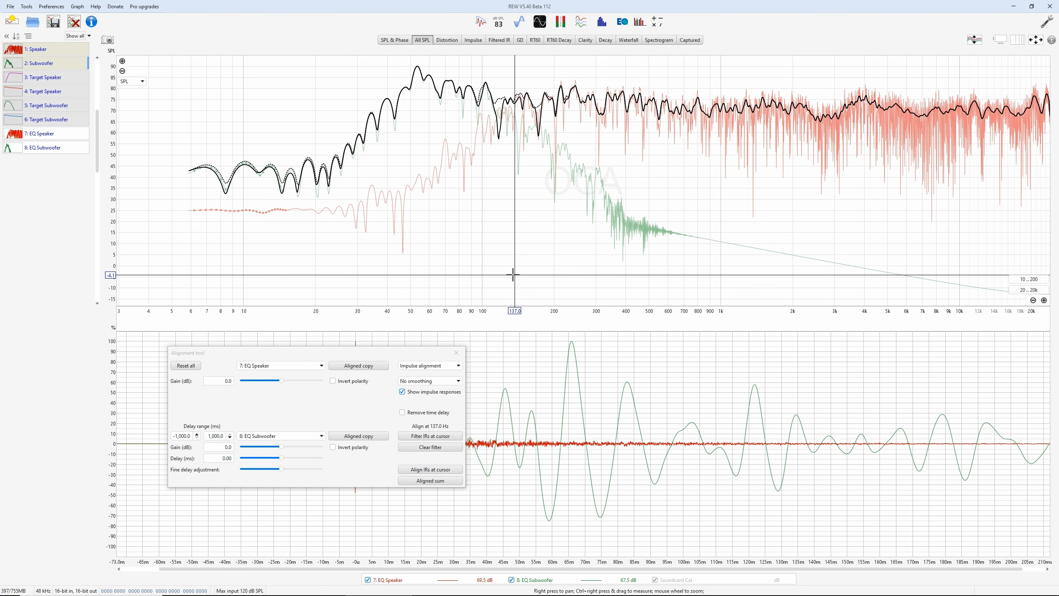
key(Right)
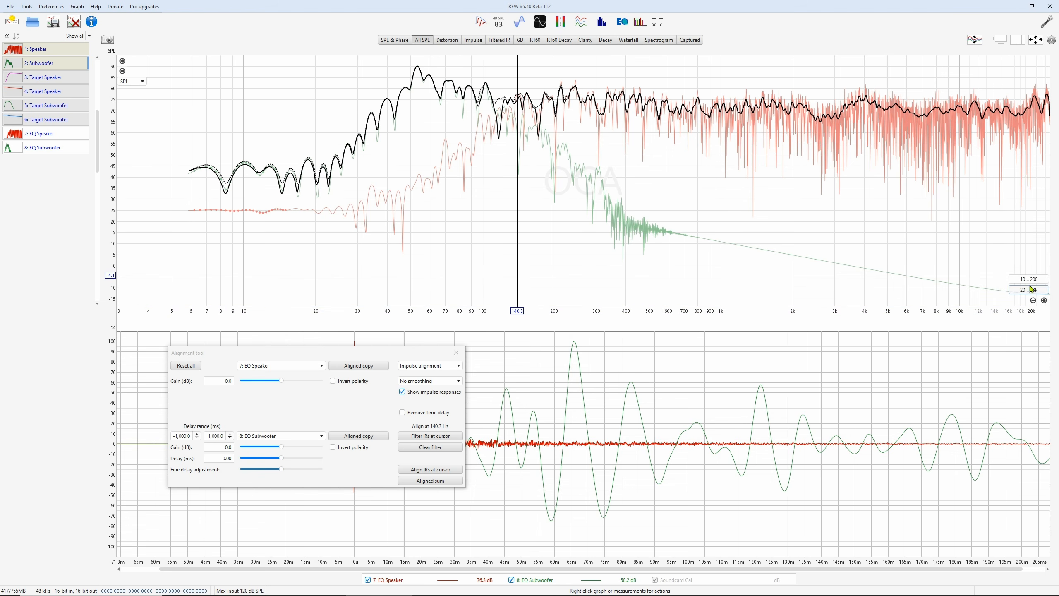
- Set the alignment cursor precisely to 140.0 Hz and show the 10 to 200 Hz range
click(1032, 280)
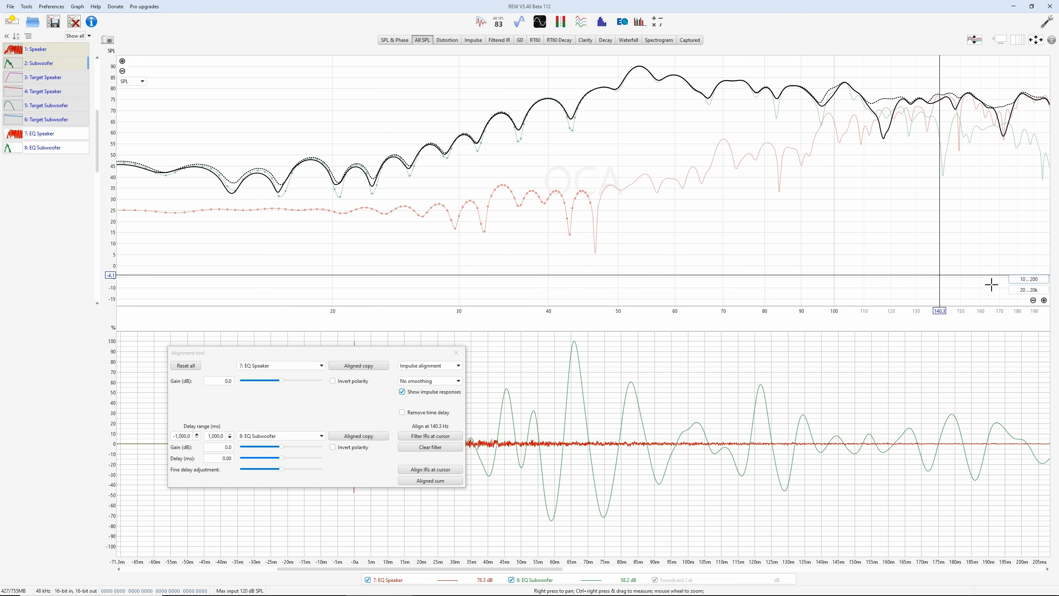
click(933, 296)
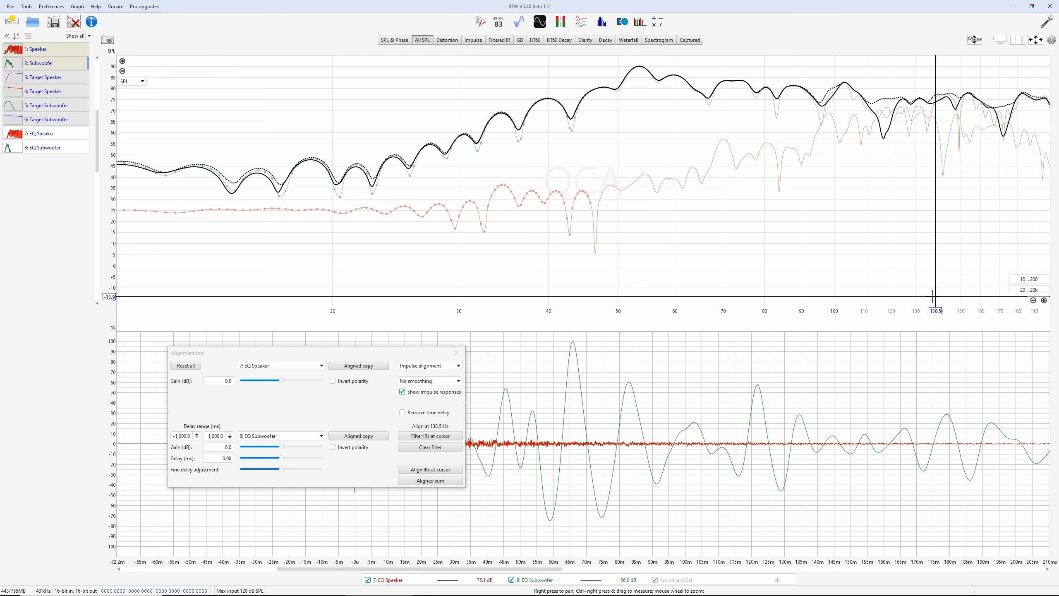
right_click(933, 296)
click(868, 245)
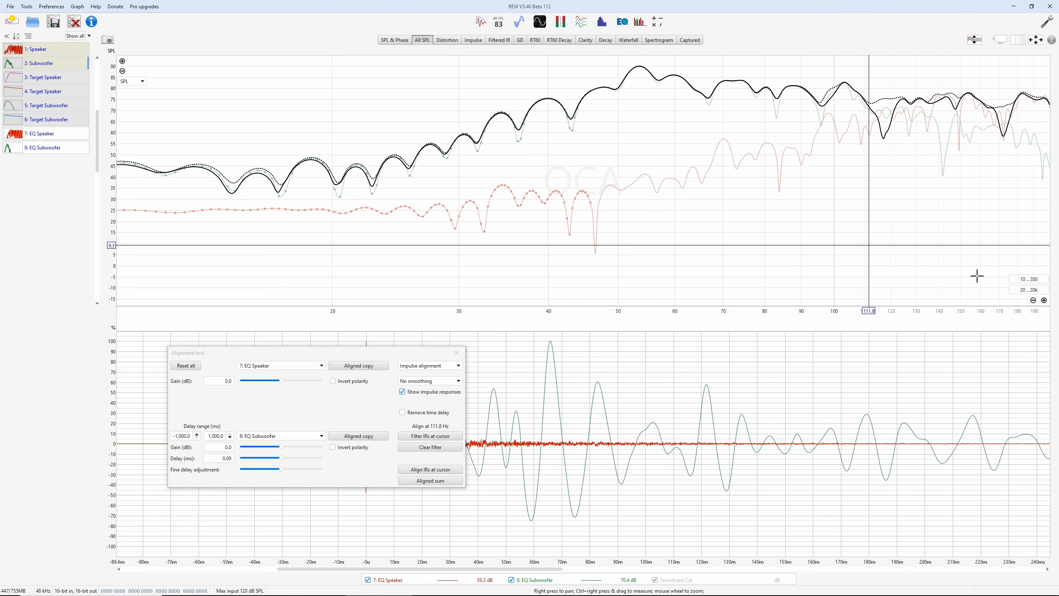
click(939, 282)
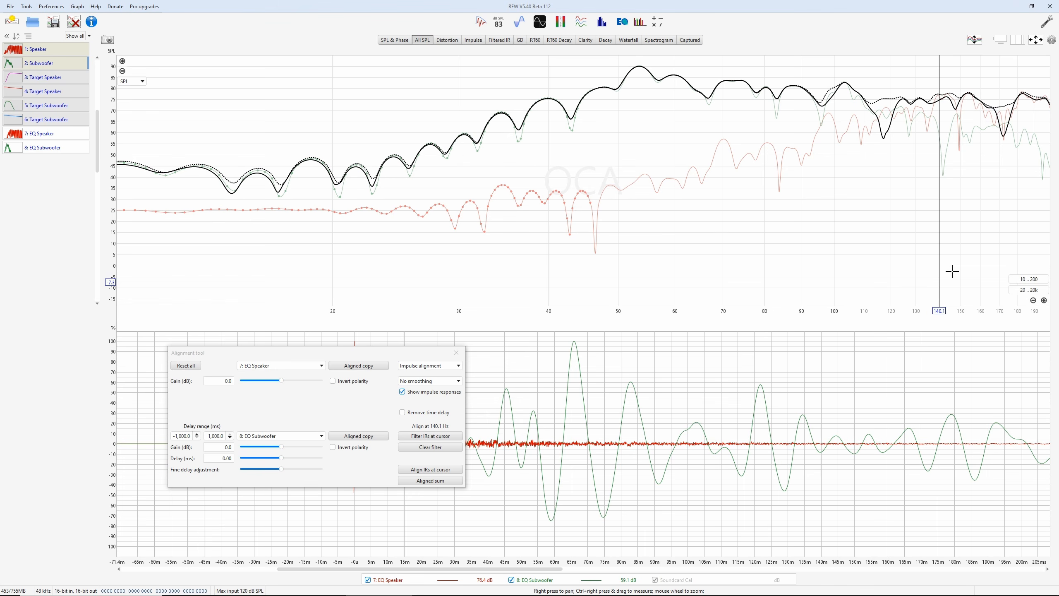
click(1043, 300)
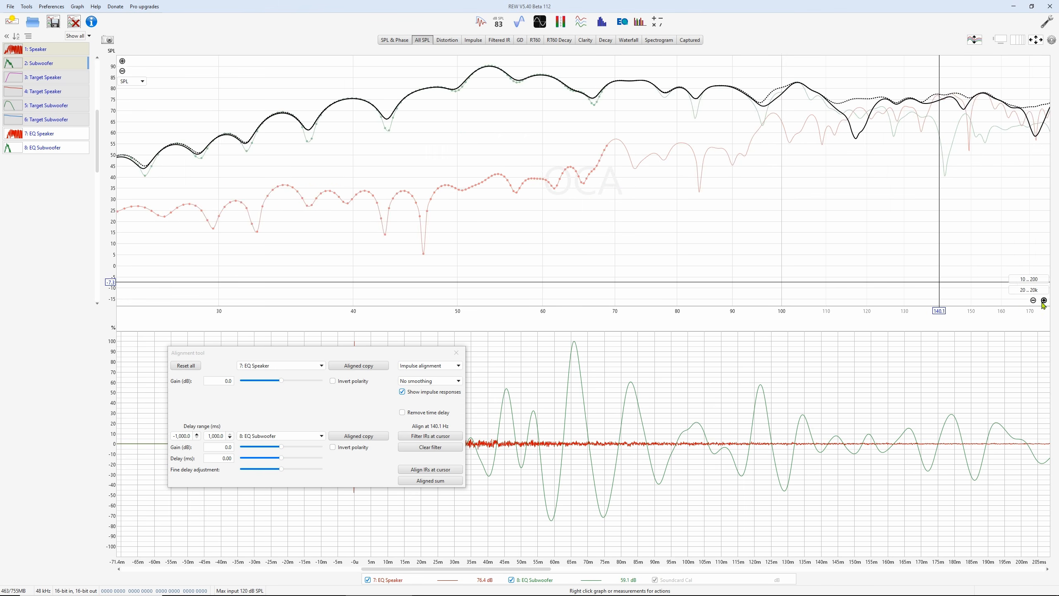
click(1043, 300)
click(933, 276)
key(Right)
key(Right)
key(Right)
key(Right)
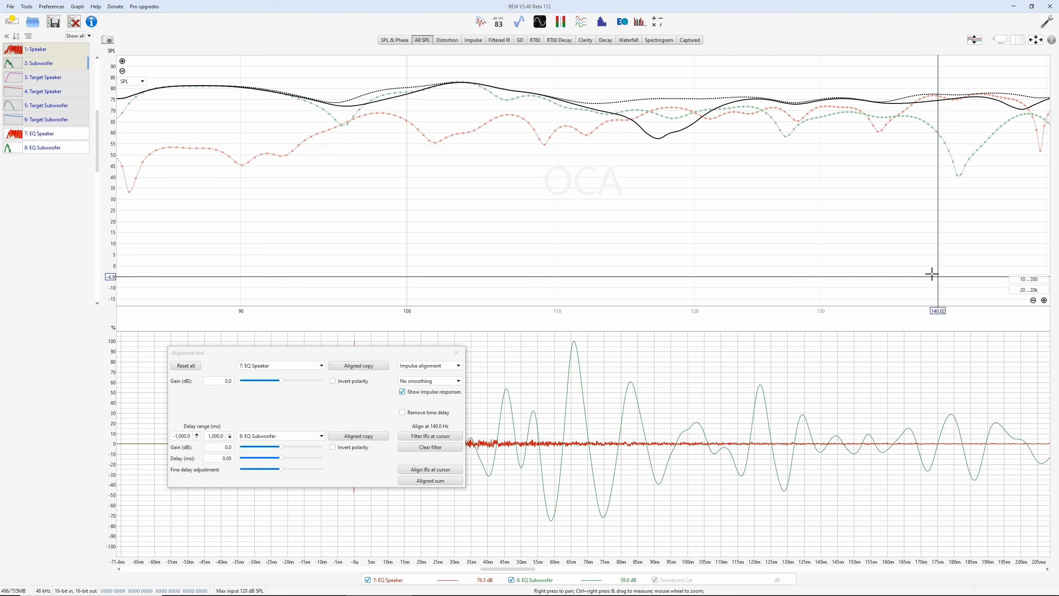
click(1038, 291)
click(1028, 279)
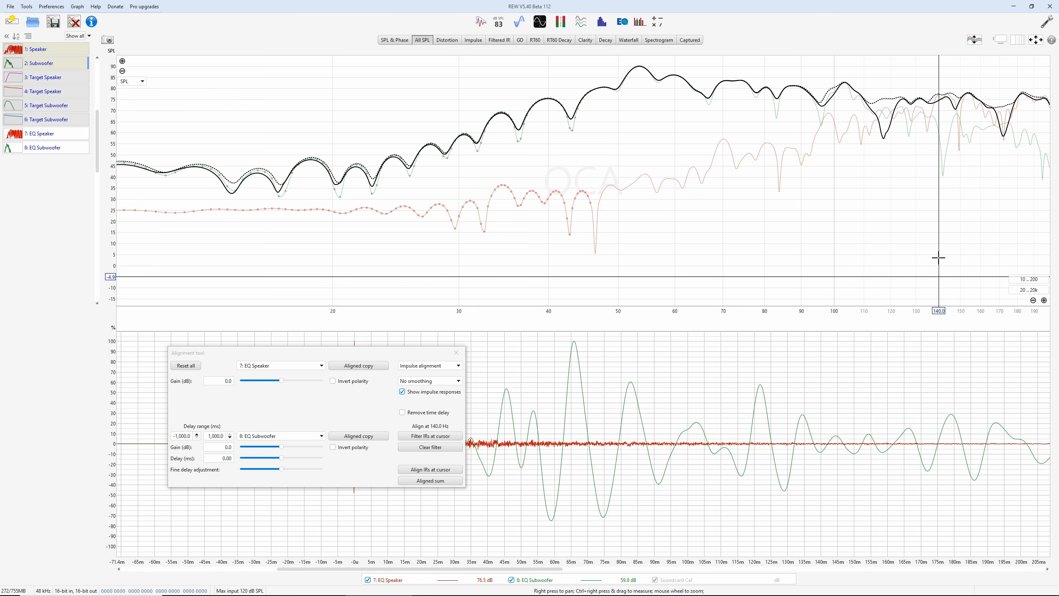
- Align the impulse responses of the EQ Speaker and EQ Subwoofer at the 140.0 Hz cursor using Impulse alignment
click(432, 367)
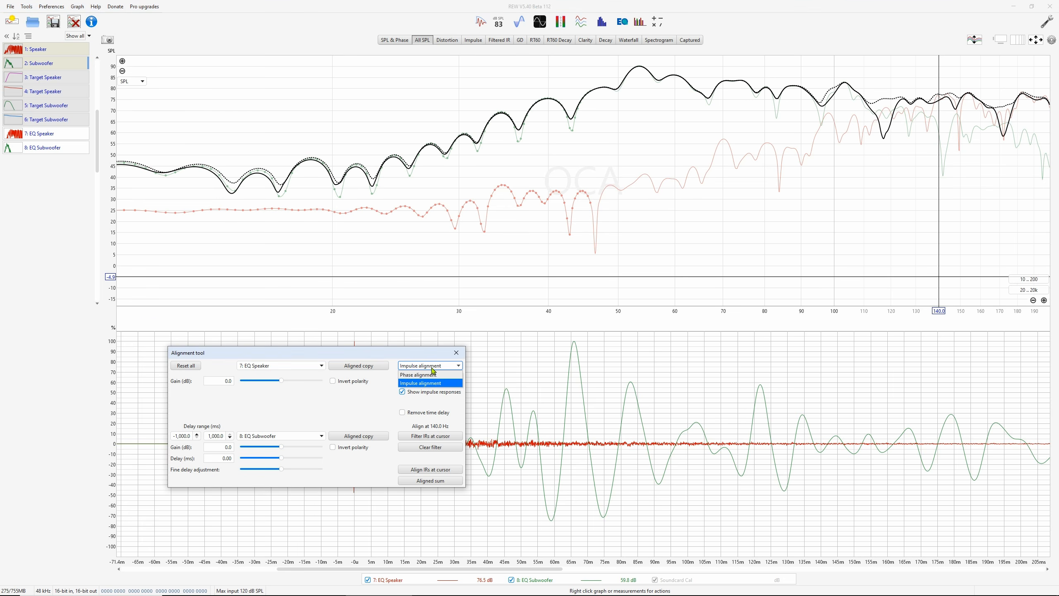
click(434, 368)
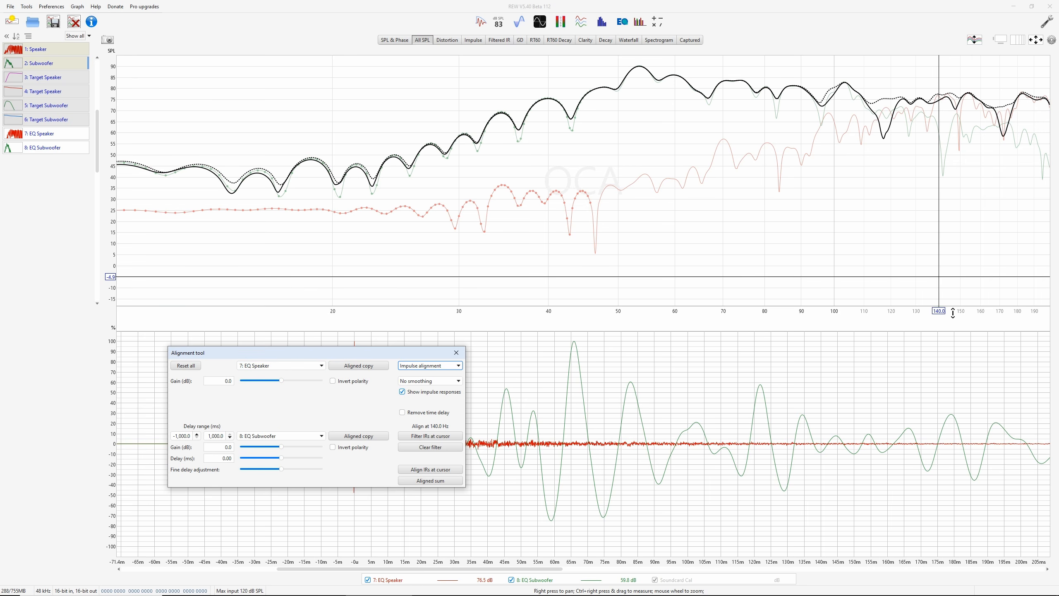
click(433, 473)
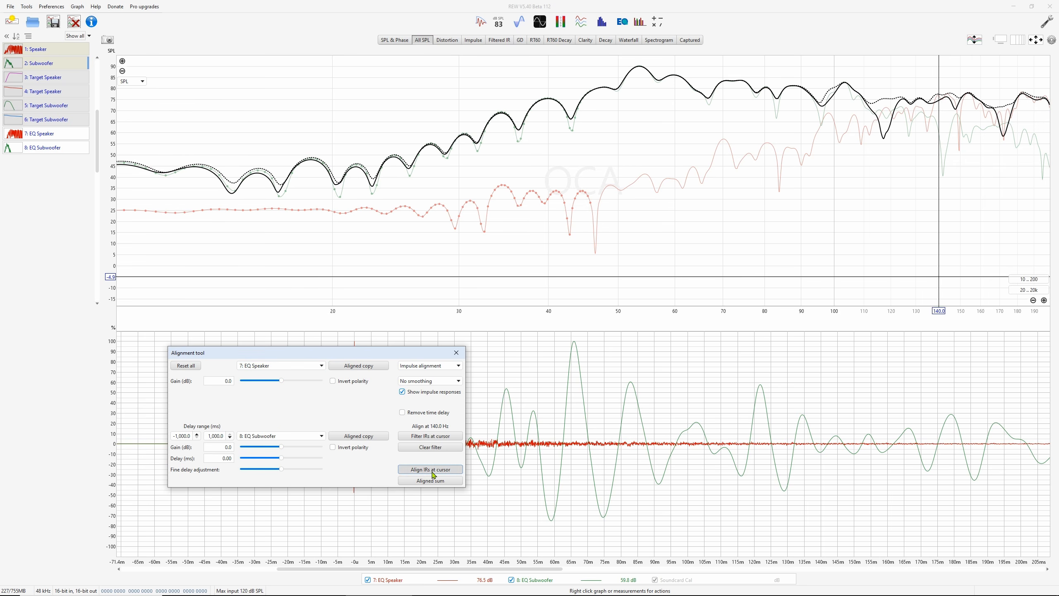
drag(401, 354, 471, 177)
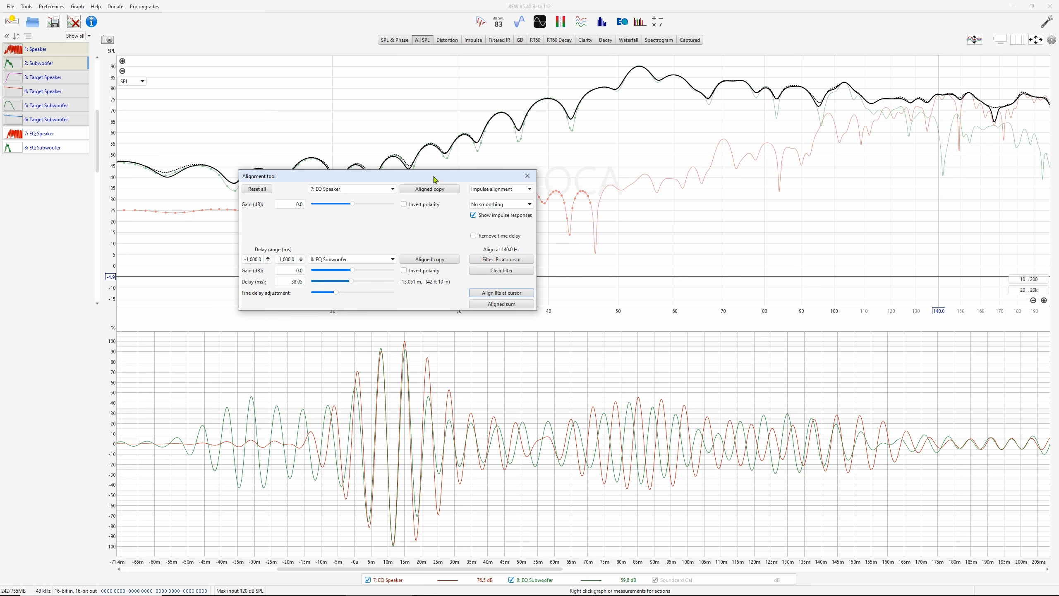
drag(438, 175, 366, 292)
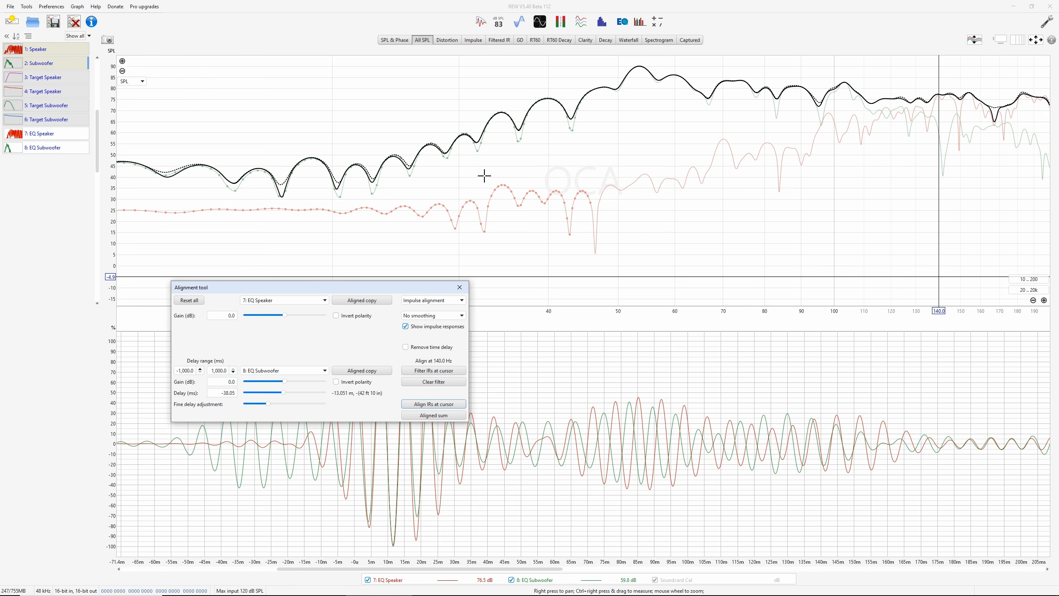
click(212, 393)
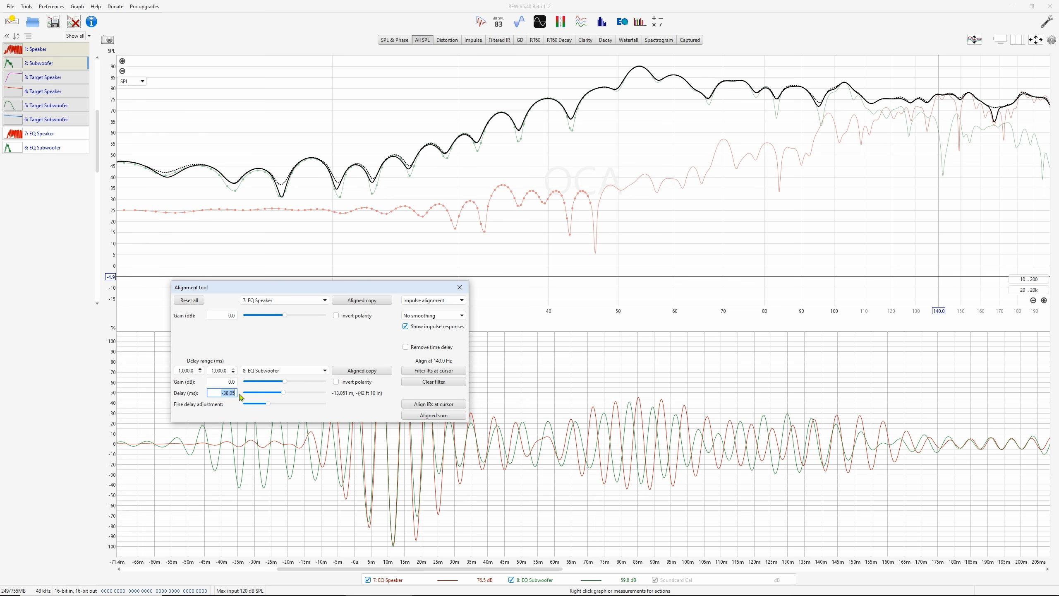
click(194, 370)
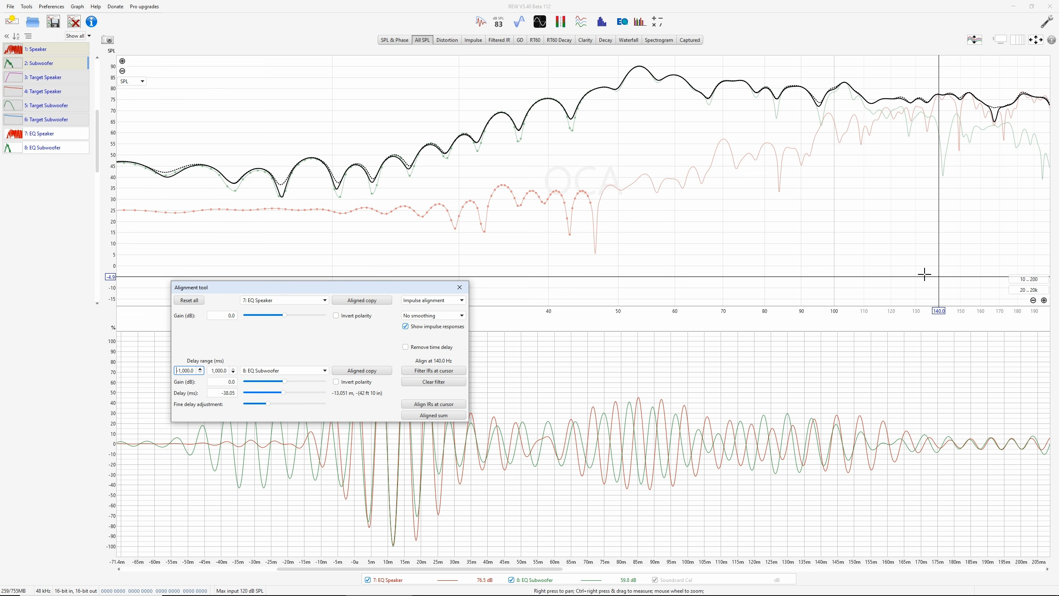
- Fine-adjust 8: EQ Subwoofer's delay to -26.60 ms and further to -25.00 ms, watching the summed response around the crossover
click(1033, 301)
drag(963, 200, 571, 220)
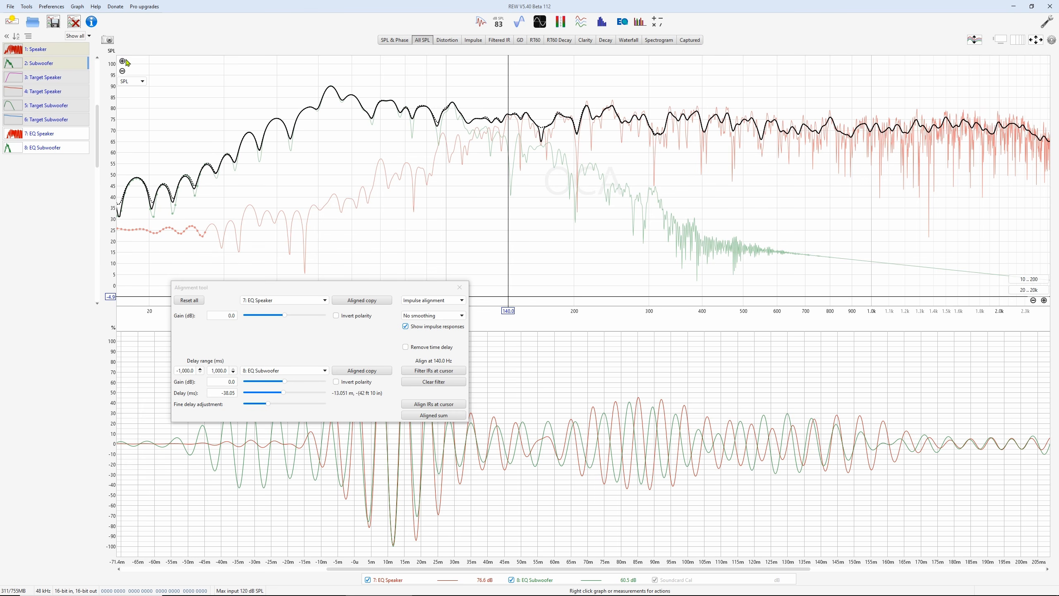
scroll(579, 166, up, 3)
drag(580, 166, 599, 204)
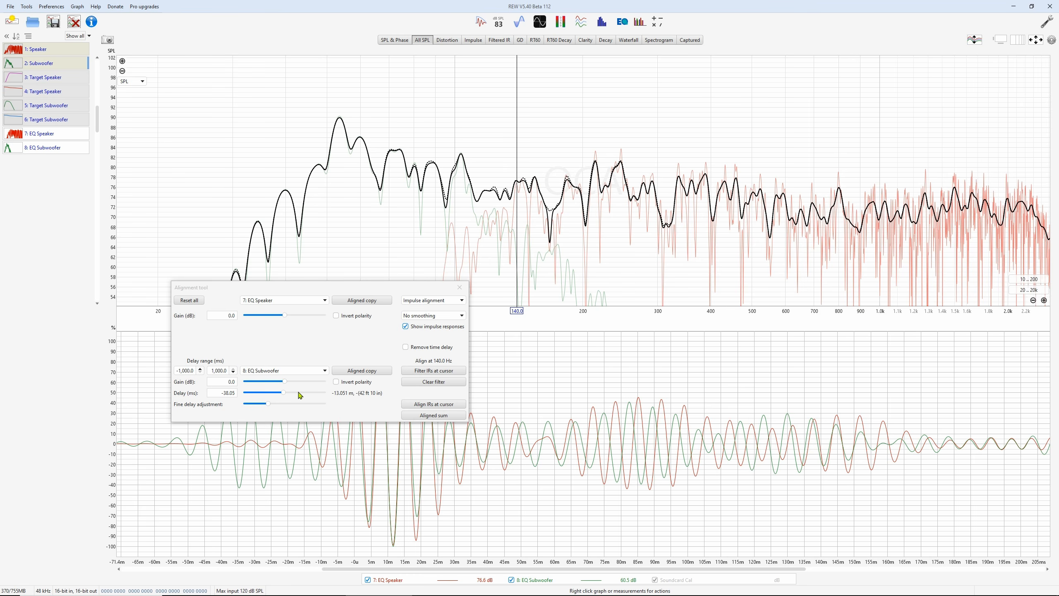
drag(268, 404, 292, 408)
drag(420, 288, 410, 355)
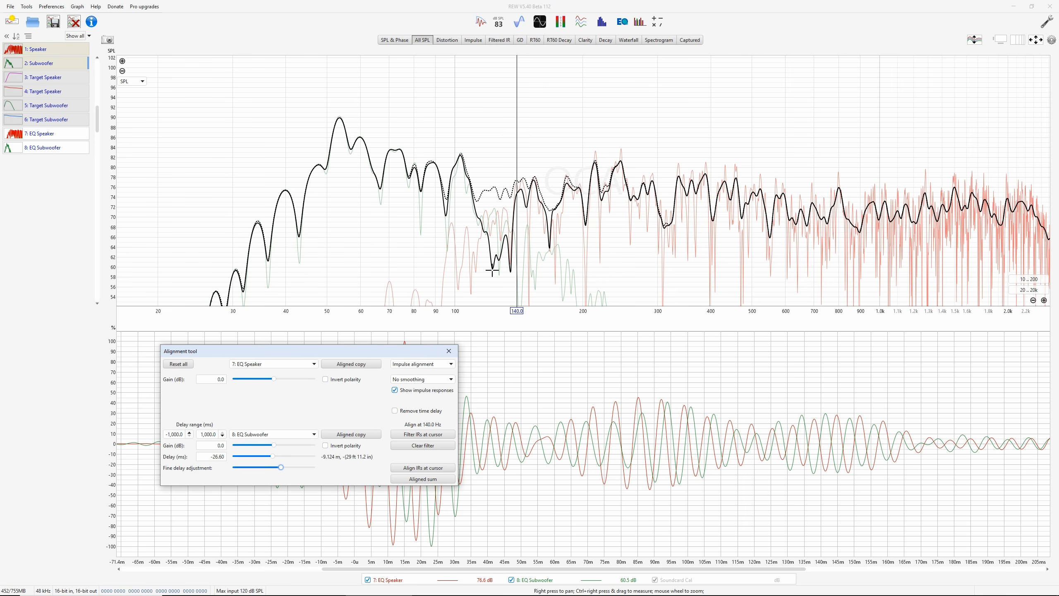
mouse_move(281, 468)
mouse_down()
mouse_move(267, 469)
mouse_move(296, 470)
mouse_move(284, 472)
mouse_up()
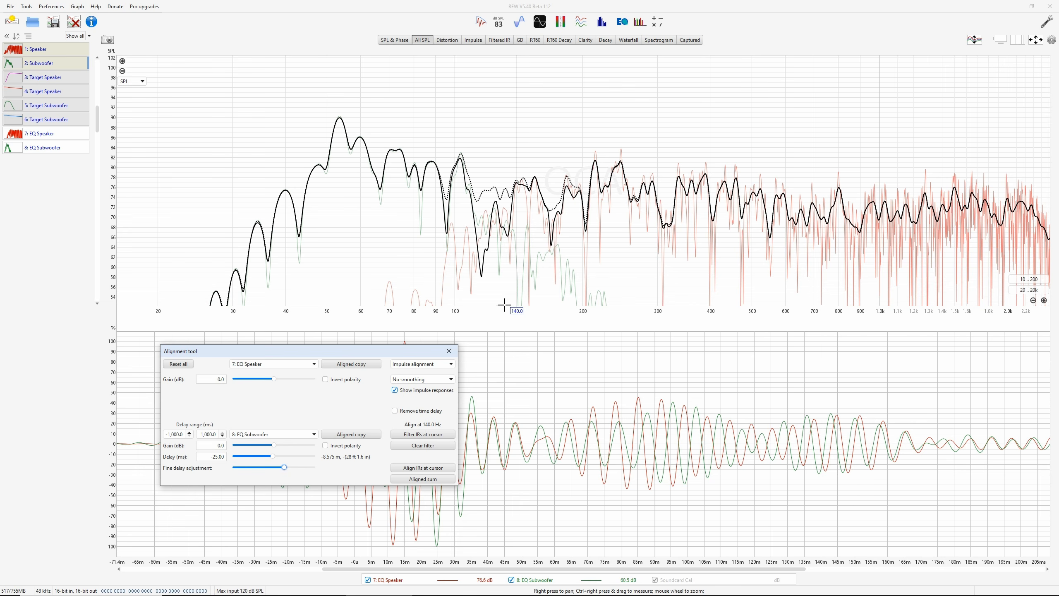
- Realign the impulse responses at the 140.0 Hz cursor, and generate the EQ Subwoofer's aligned copy and the aligned sum
click(415, 468)
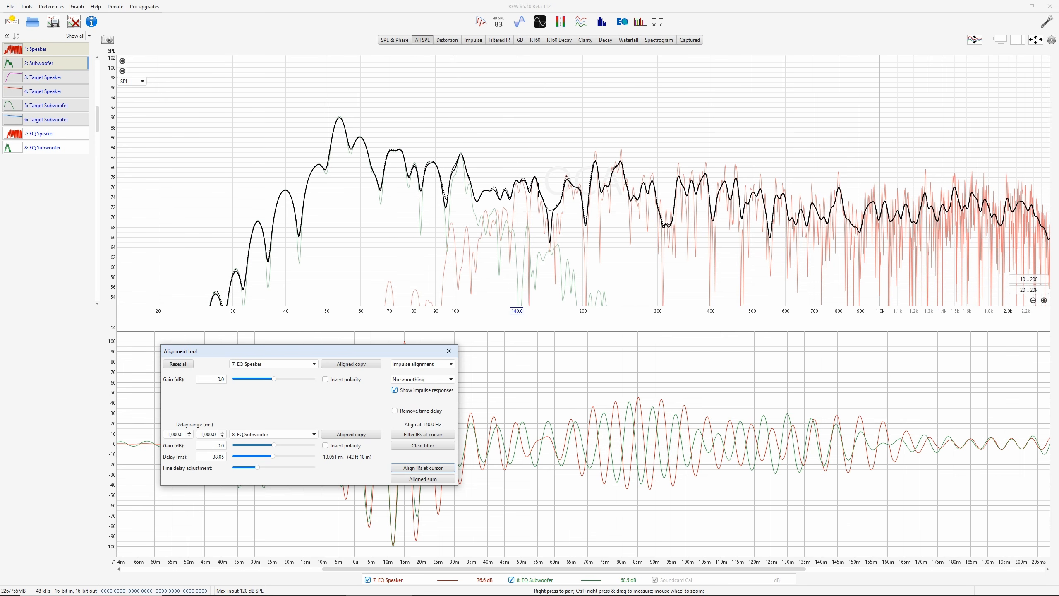
click(350, 434)
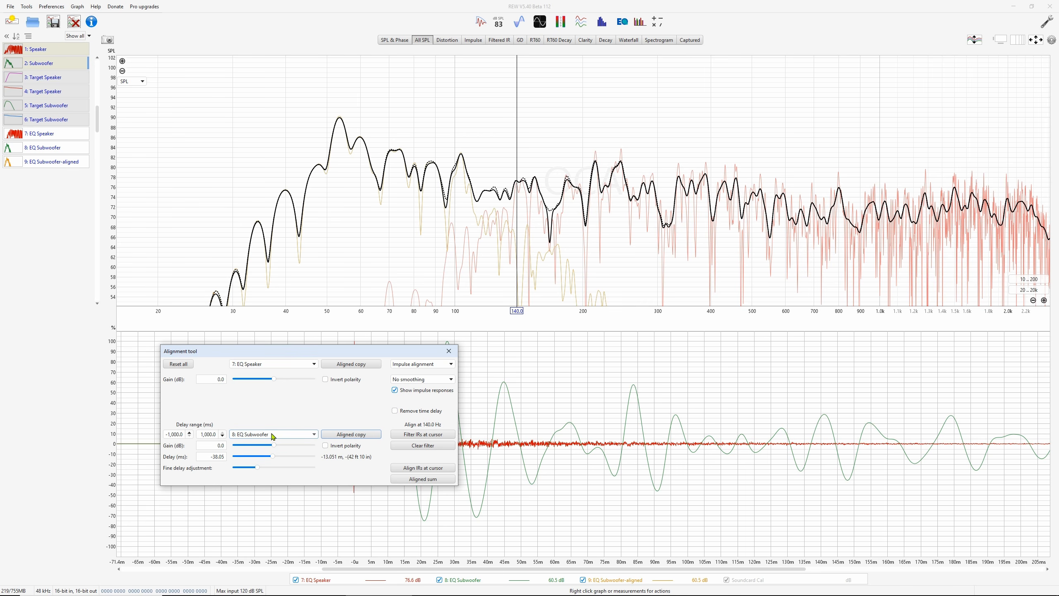
click(425, 480)
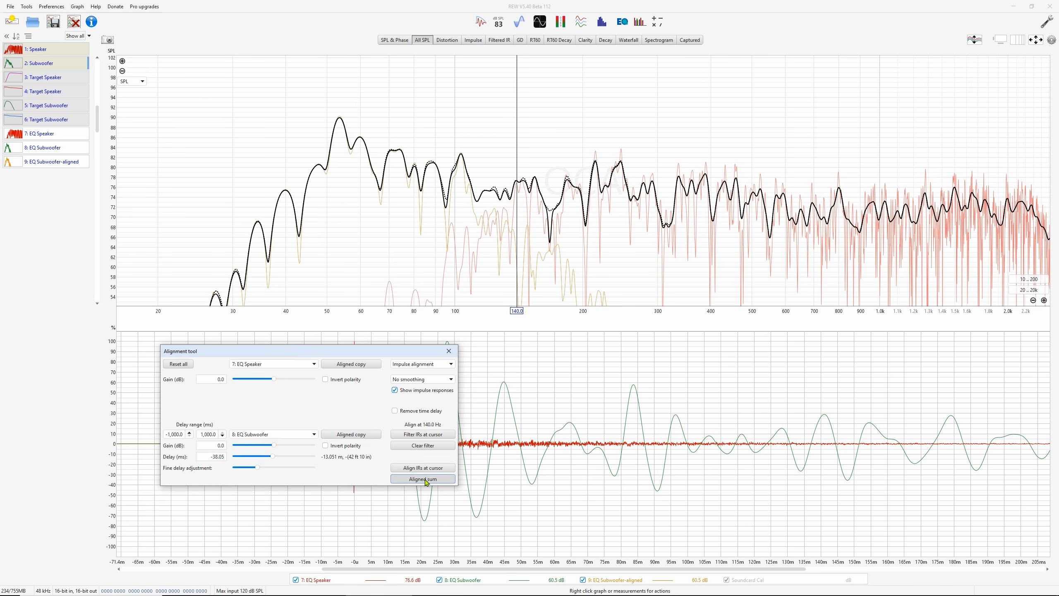
click(447, 353)
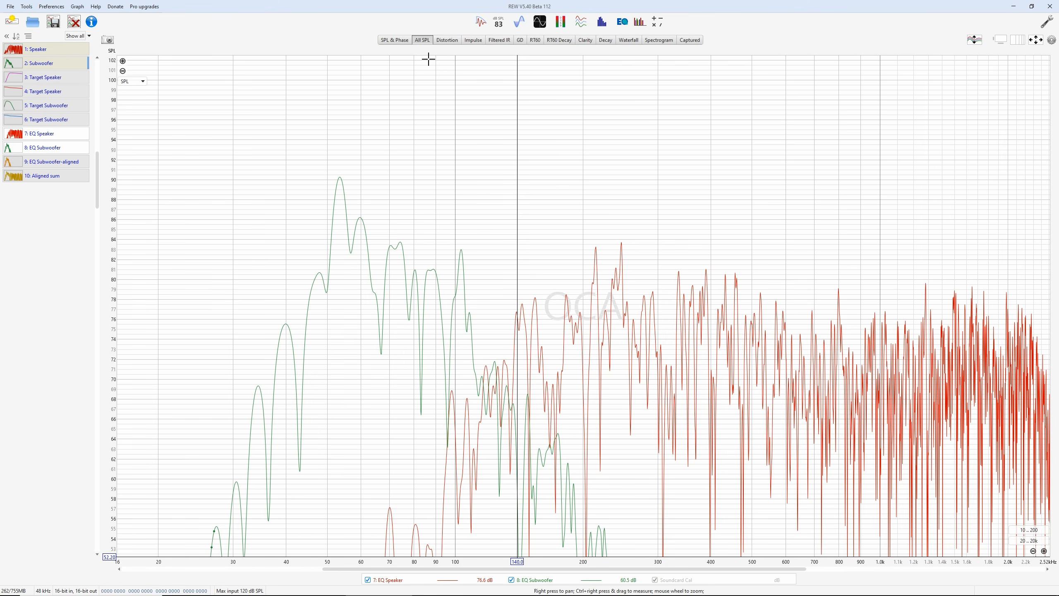
- Create a vector sum of 7: EQ Speaker and the unaligned 8: EQ Subwoofer, with the full data range in view
click(69, 149)
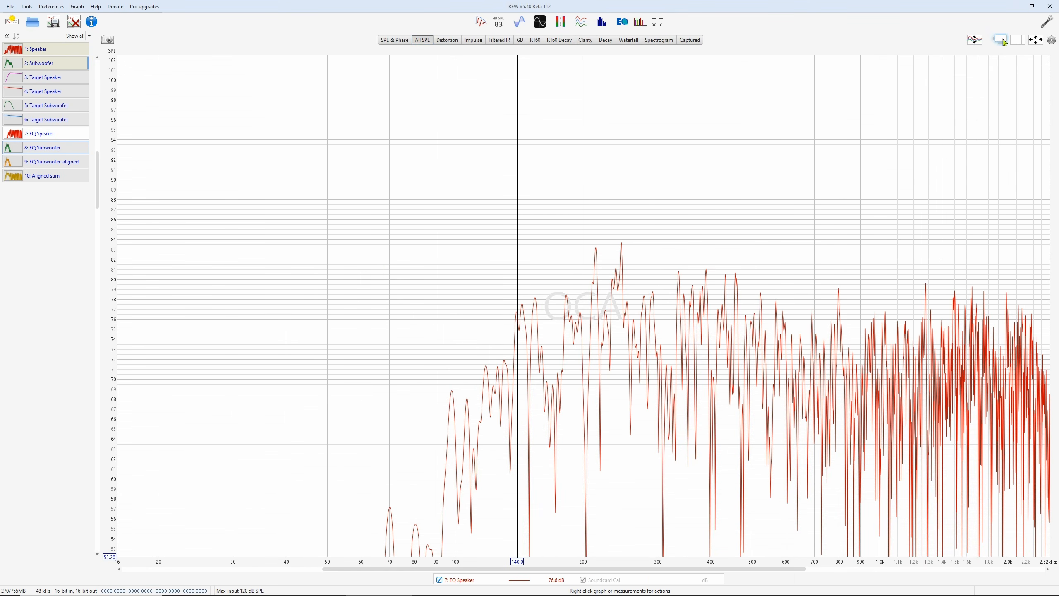
click(63, 148)
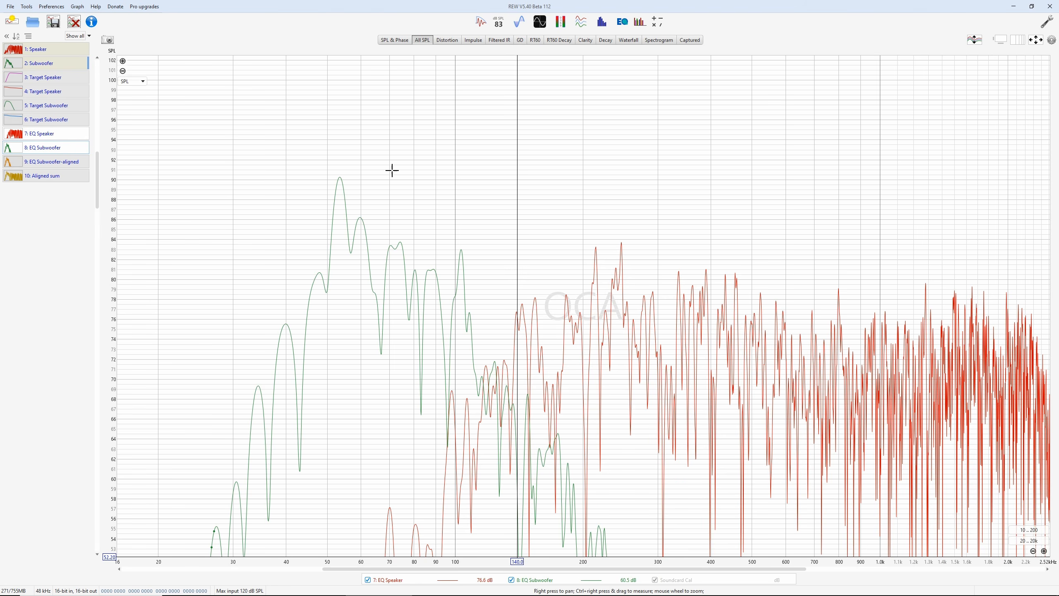
click(1037, 40)
click(656, 334)
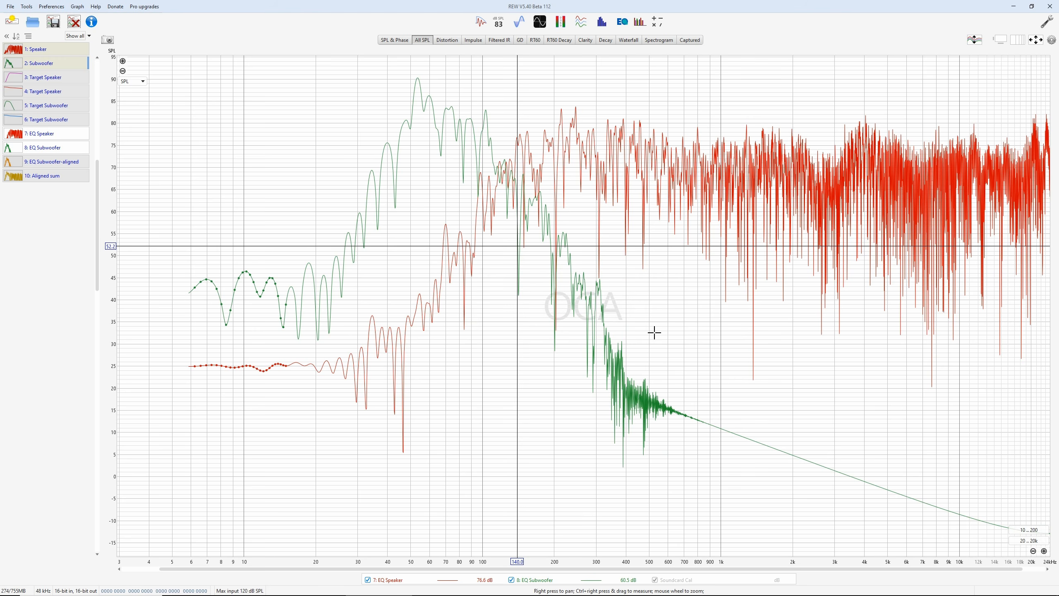
right_click(713, 348)
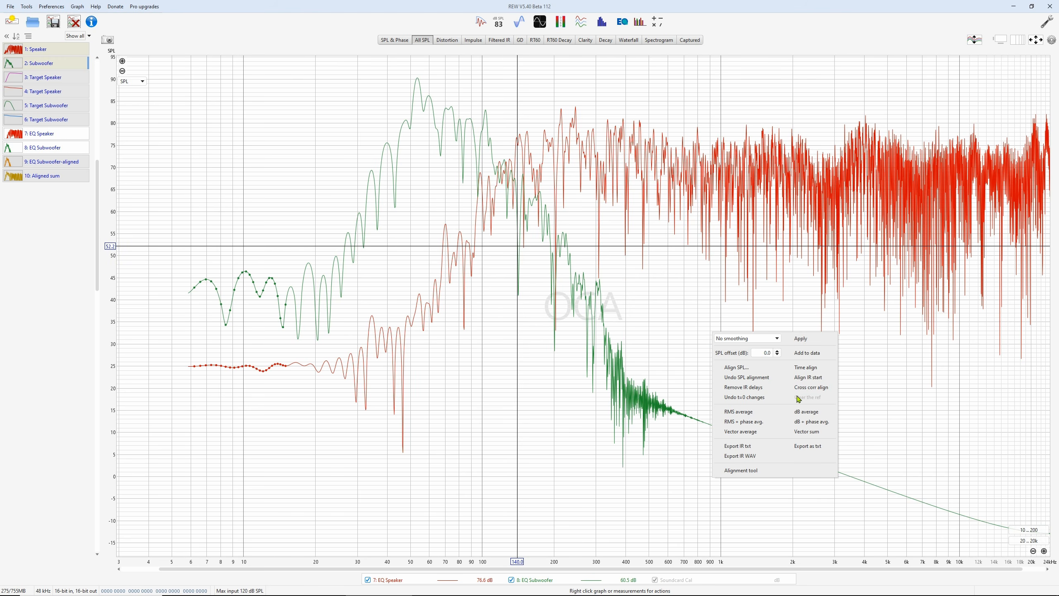
click(806, 430)
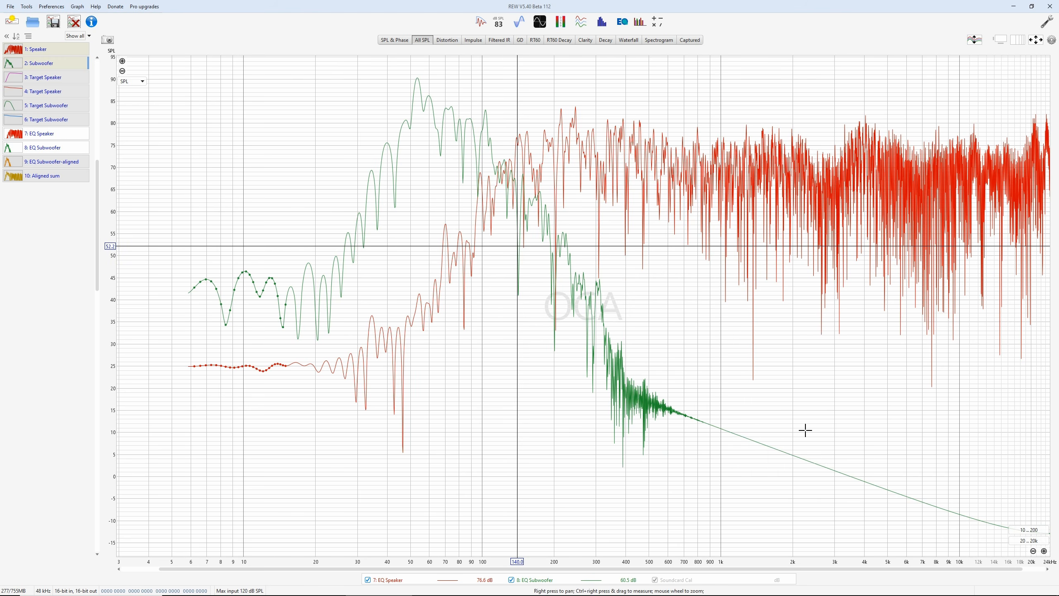
- Create a vector sum of 7: EQ Speaker and 9: EQ Subwoofer-aligned, leaving the other traces out of the selection
click(54, 148)
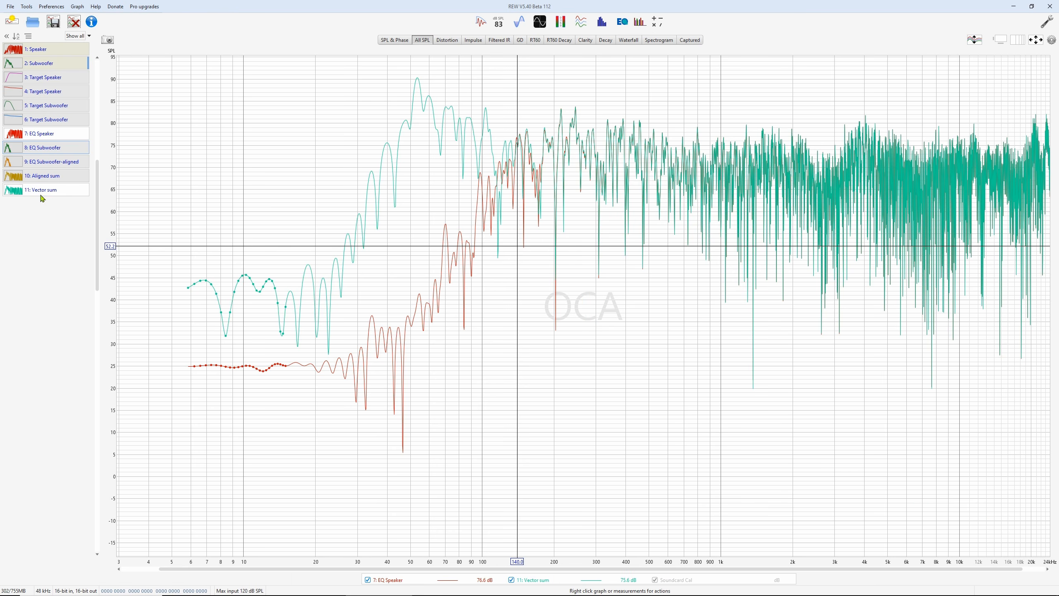
click(42, 191)
click(43, 162)
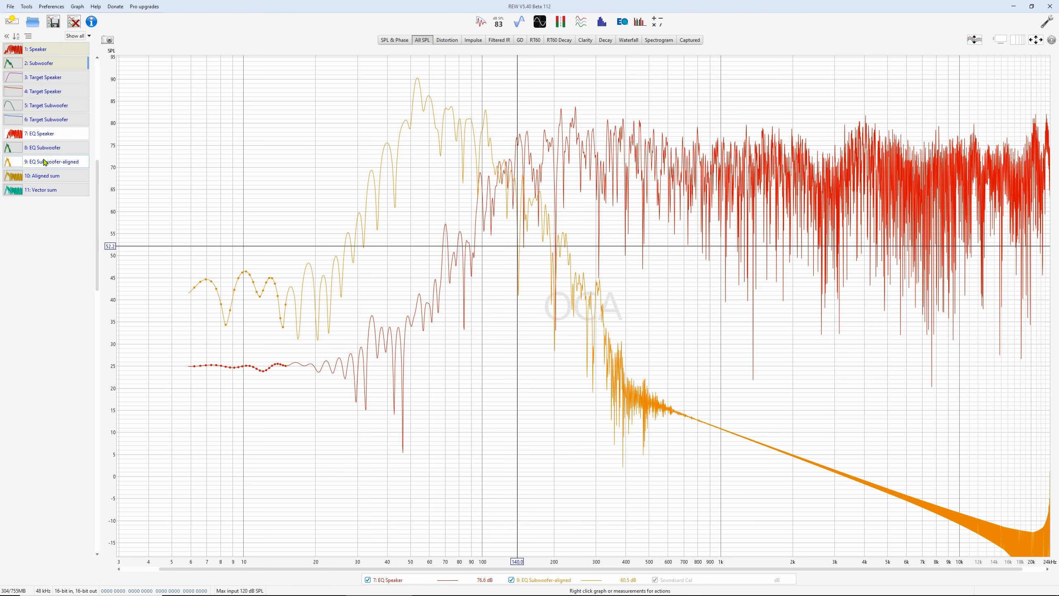
right_click(873, 369)
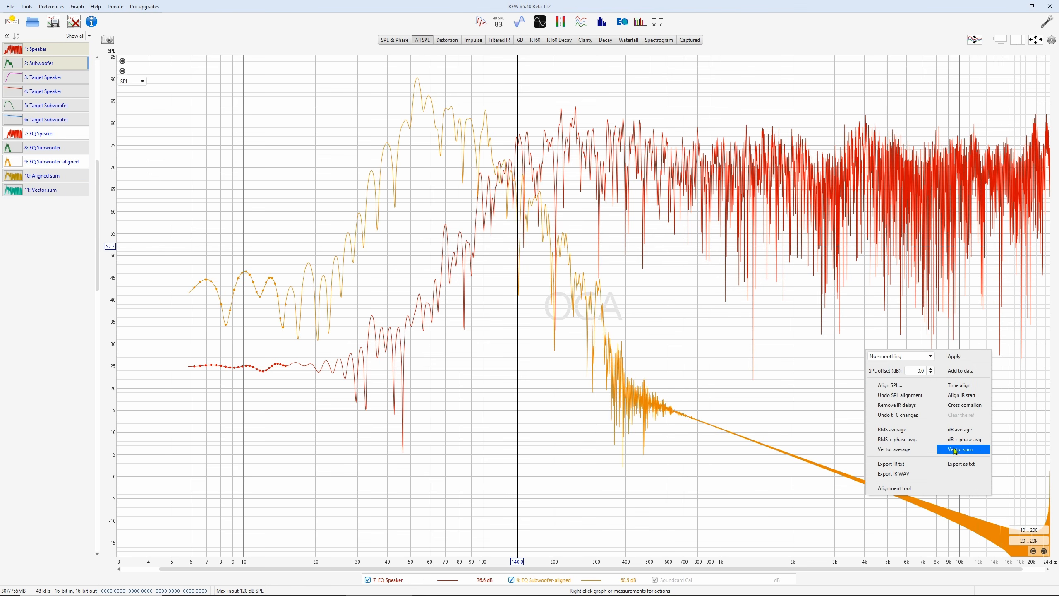
click(954, 448)
- Show only the two vector sums, 11 and 12, on the SPL graph and compare their traces
click(74, 161)
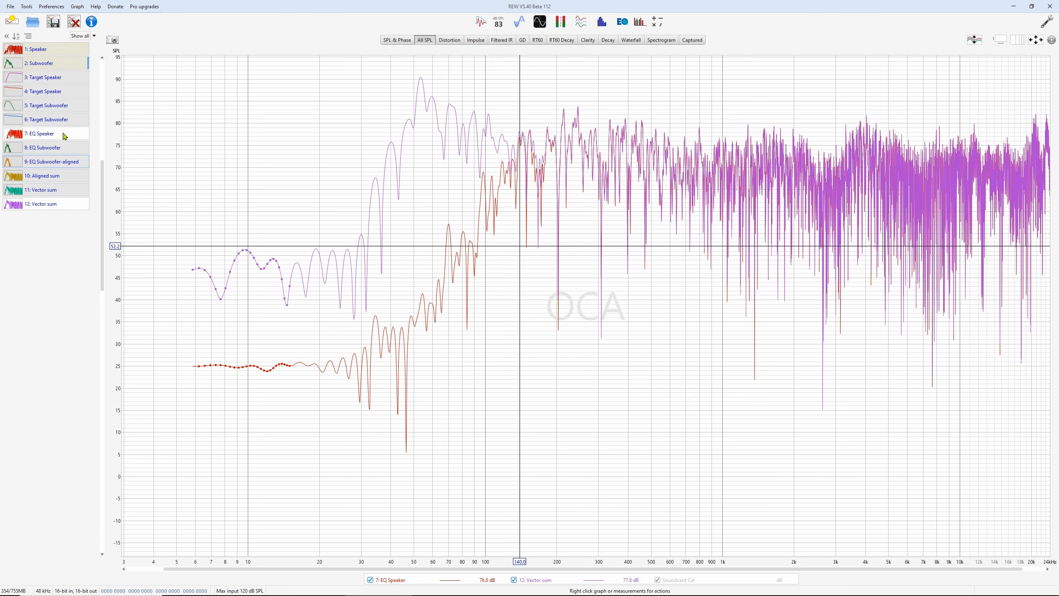
click(66, 134)
click(57, 194)
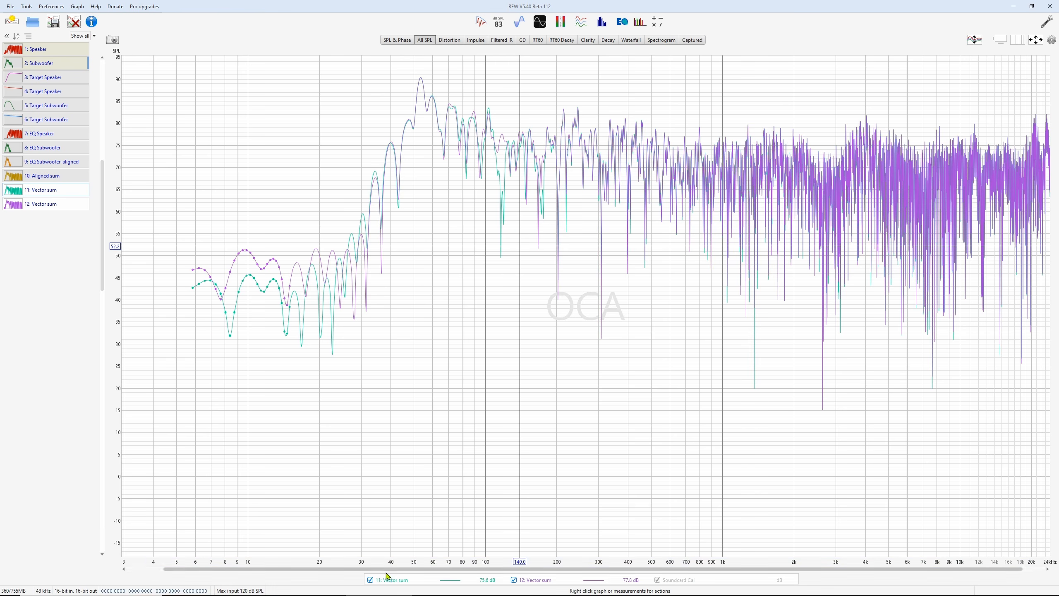
mouse_move(390, 583)
mouse_move(542, 583)
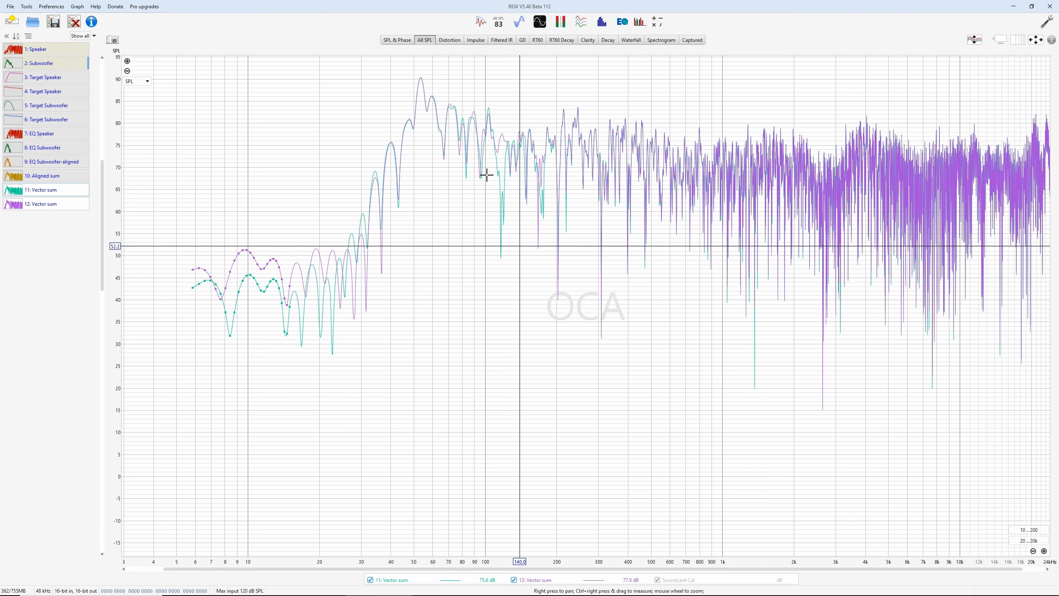
- Compare 4: Target Speaker and 10: Aligned sum with the vector sums, and clear all traces from the graph
ctrl+click(61, 91)
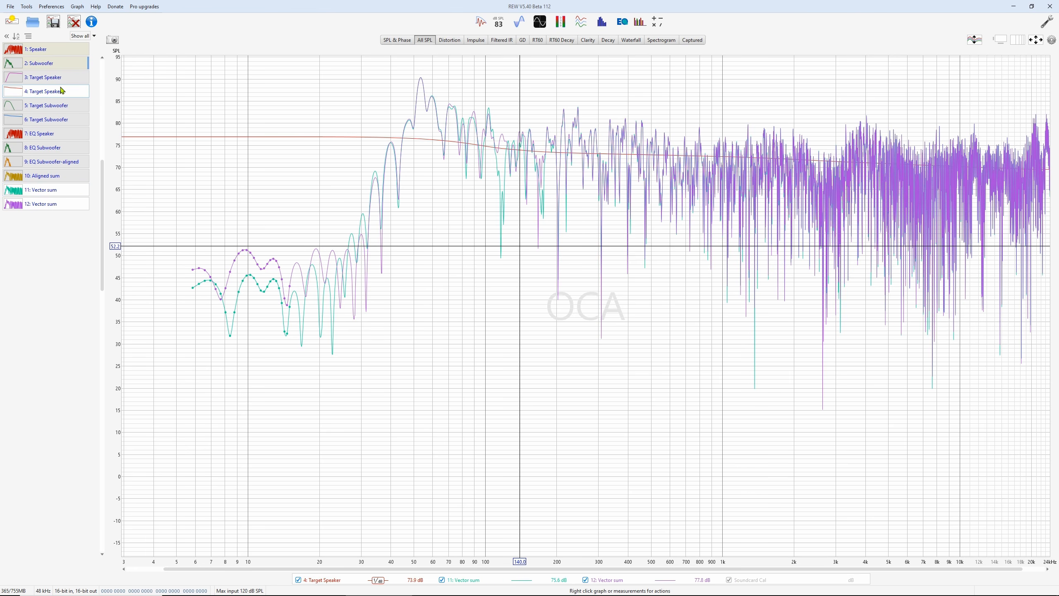
ctrl+click(50, 178)
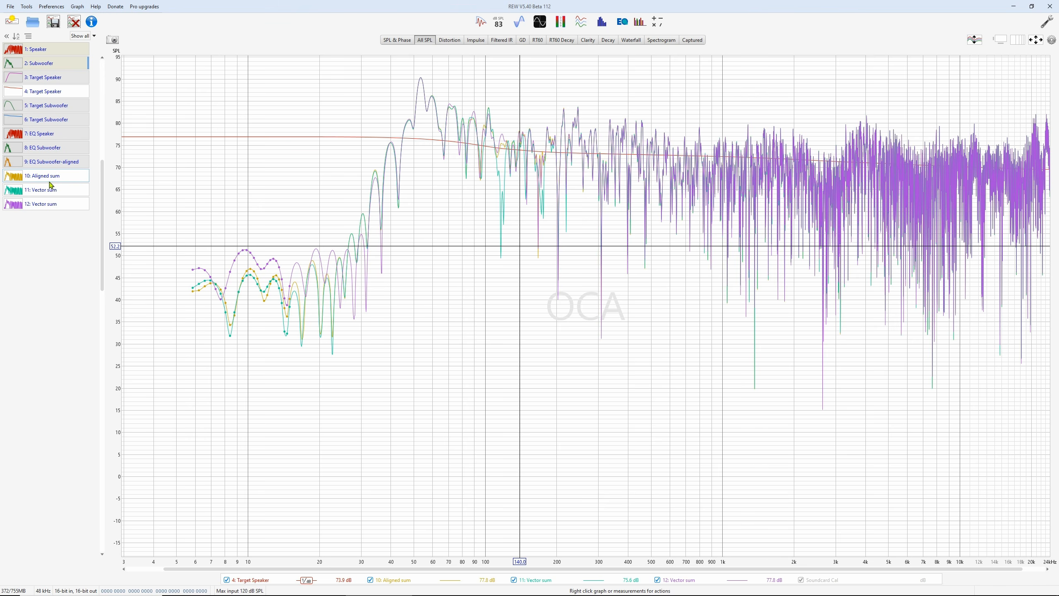
ctrl+click(58, 195)
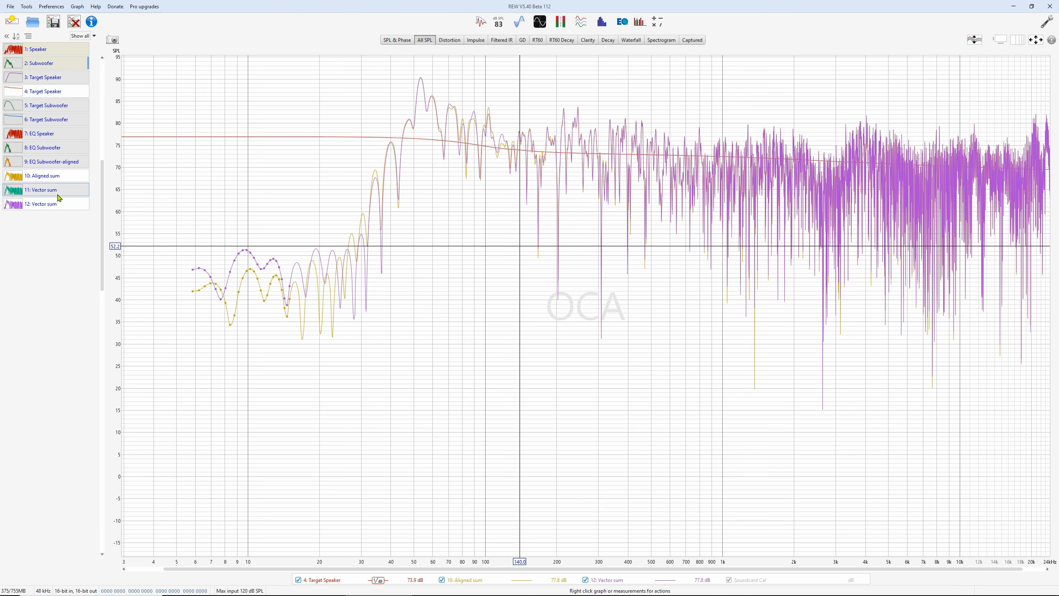
ctrl+click(58, 195)
click(58, 195)
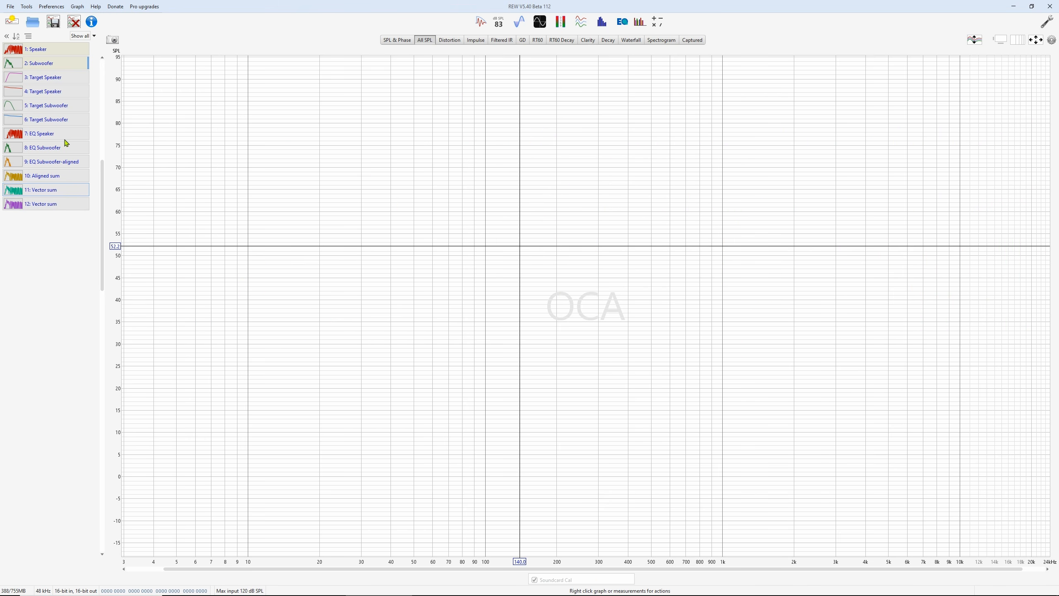
- Check the delay notes of the aligned measurements and show only 8: EQ Subwoofer and 9: EQ Subwoofer-aligned
mouse_move(69, 164)
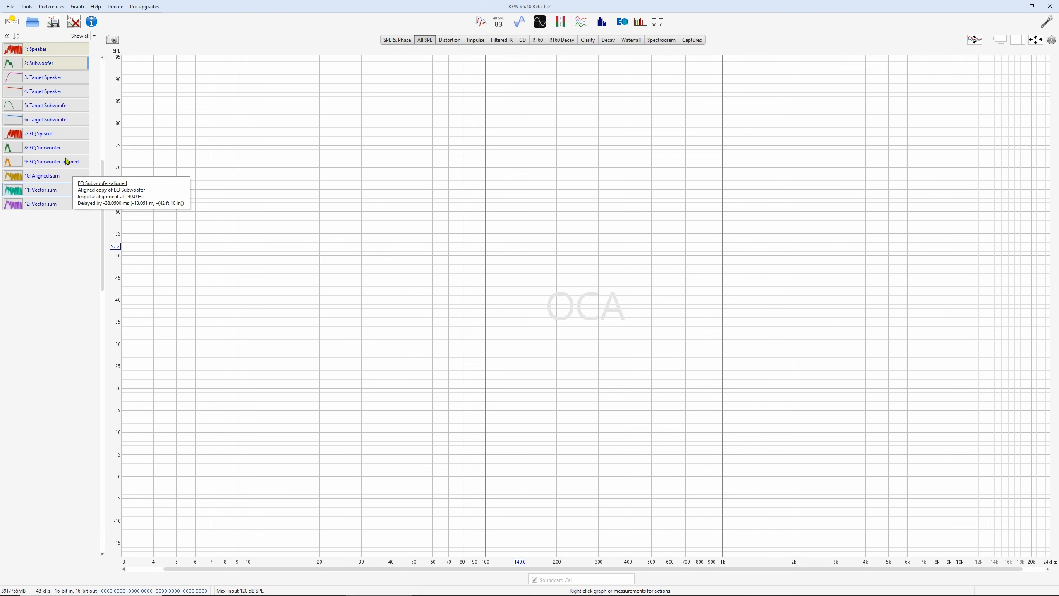
mouse_move(57, 97)
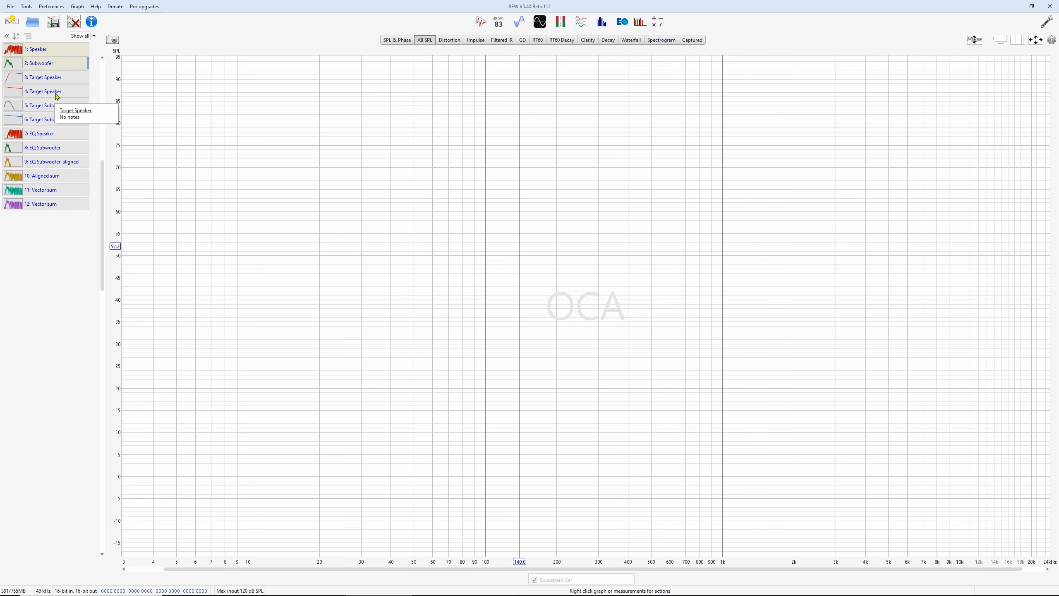
click(56, 68)
click(58, 70)
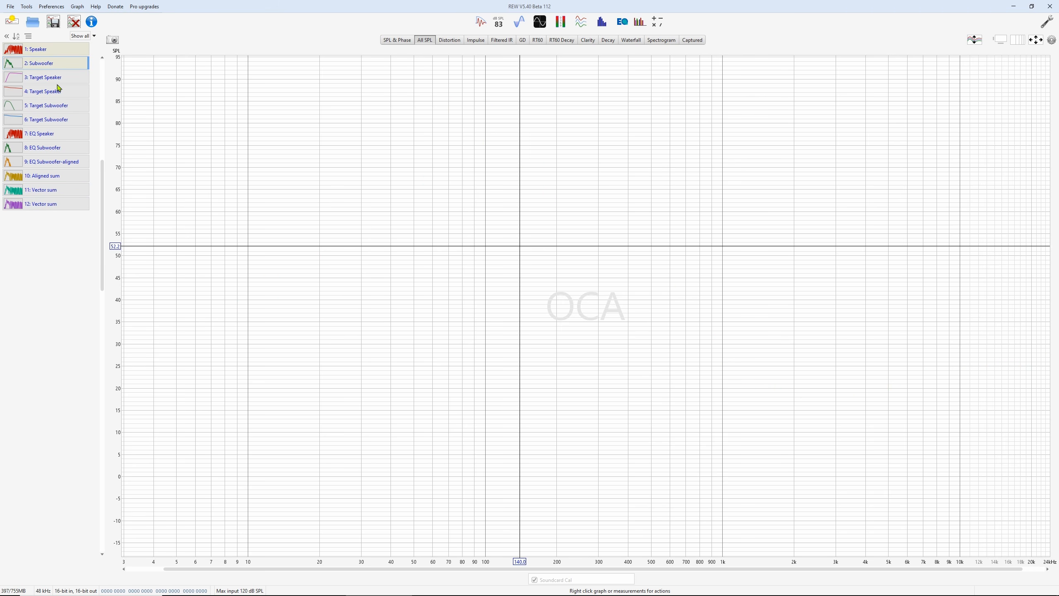
click(57, 149)
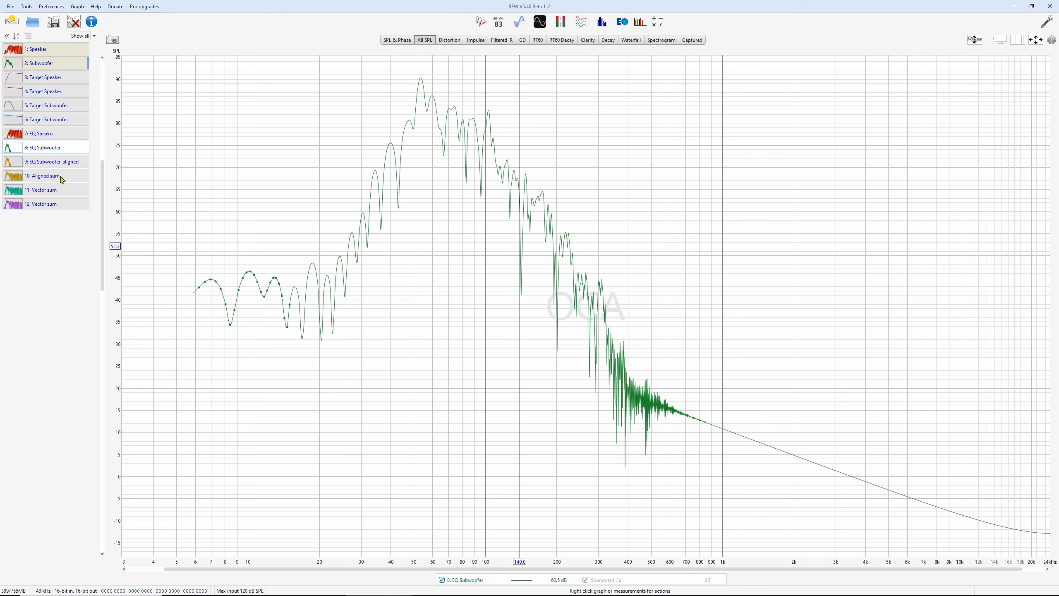
mouse_move(62, 180)
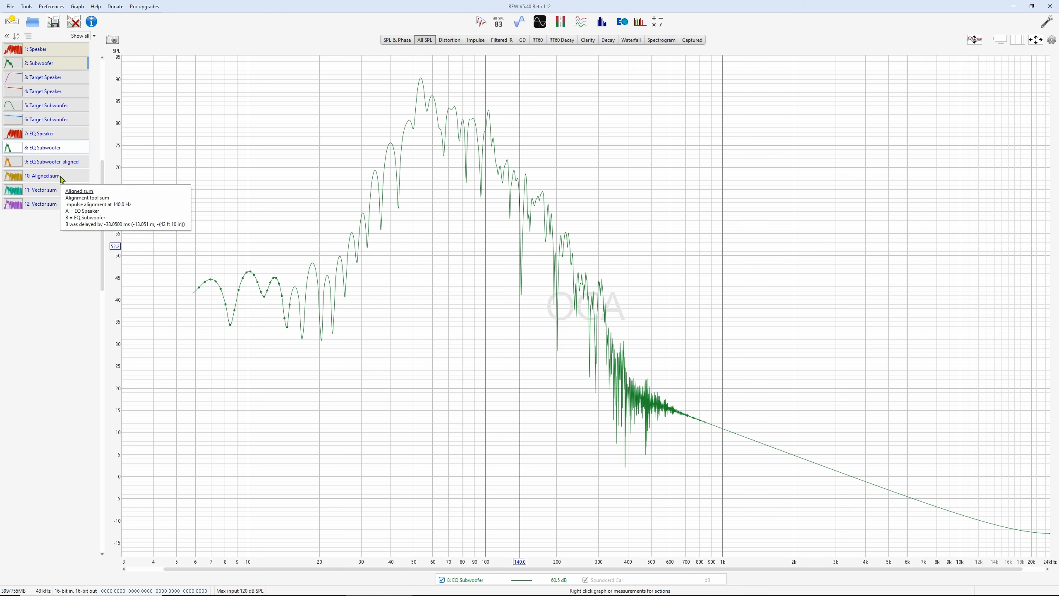
click(61, 167)
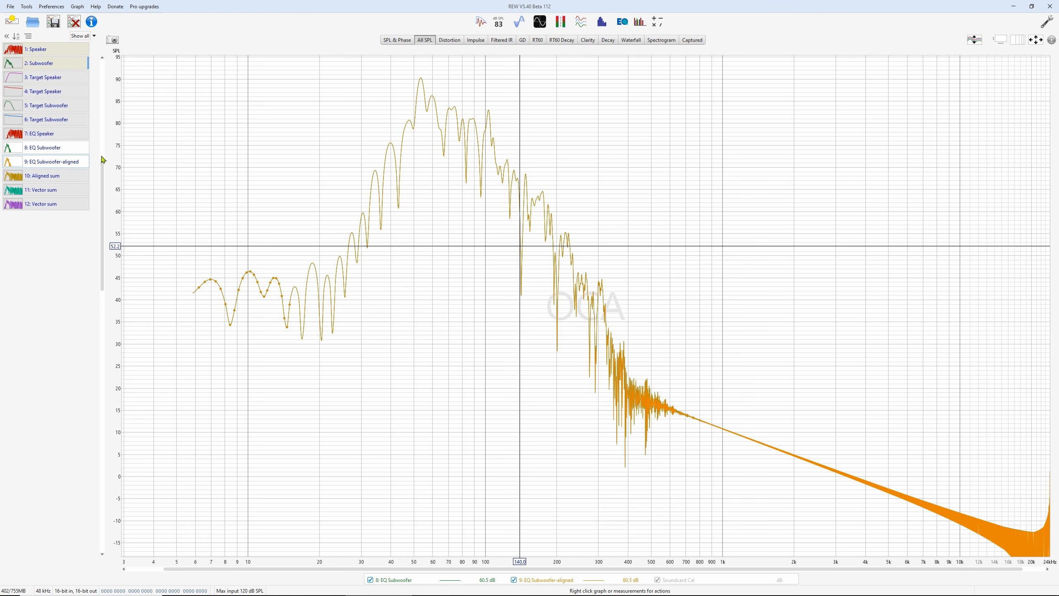
- Display both subwoofer impulse responses in a maximized Overlays window, fitted to the data
click(586, 26)
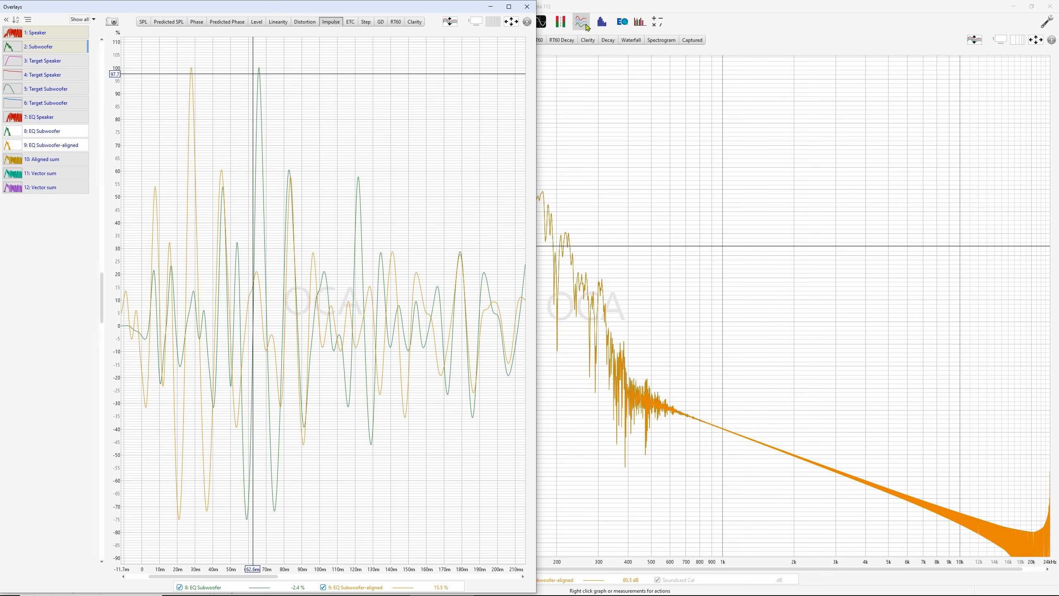
click(509, 6)
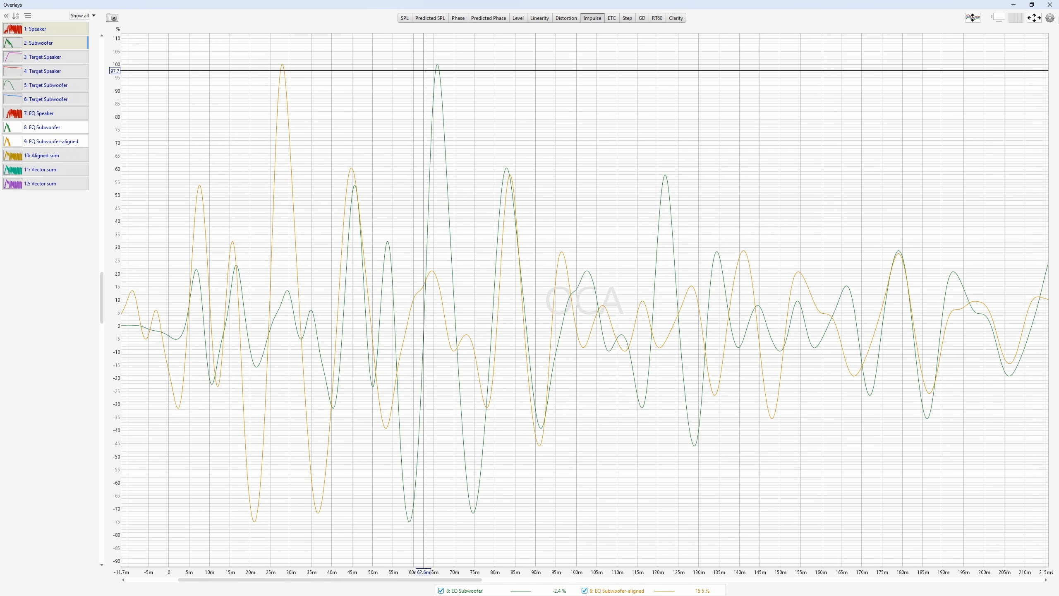
click(1034, 18)
click(645, 331)
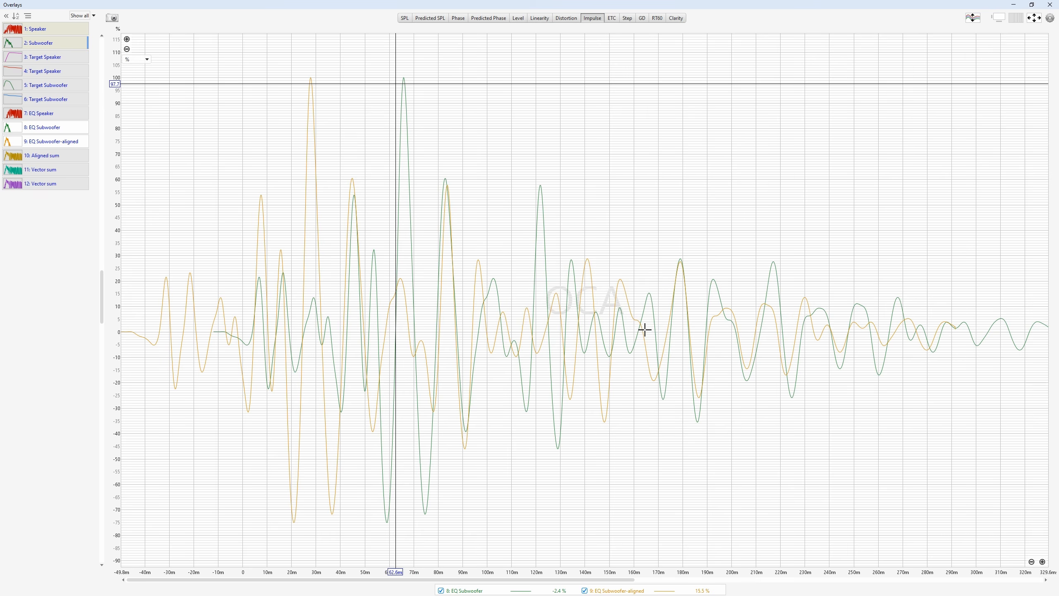
- Measure the time offset between the main impulse peaks of EQ Subwoofer and EQ Subwoofer-aligned
mouse_move(468, 592)
mouse_move(618, 593)
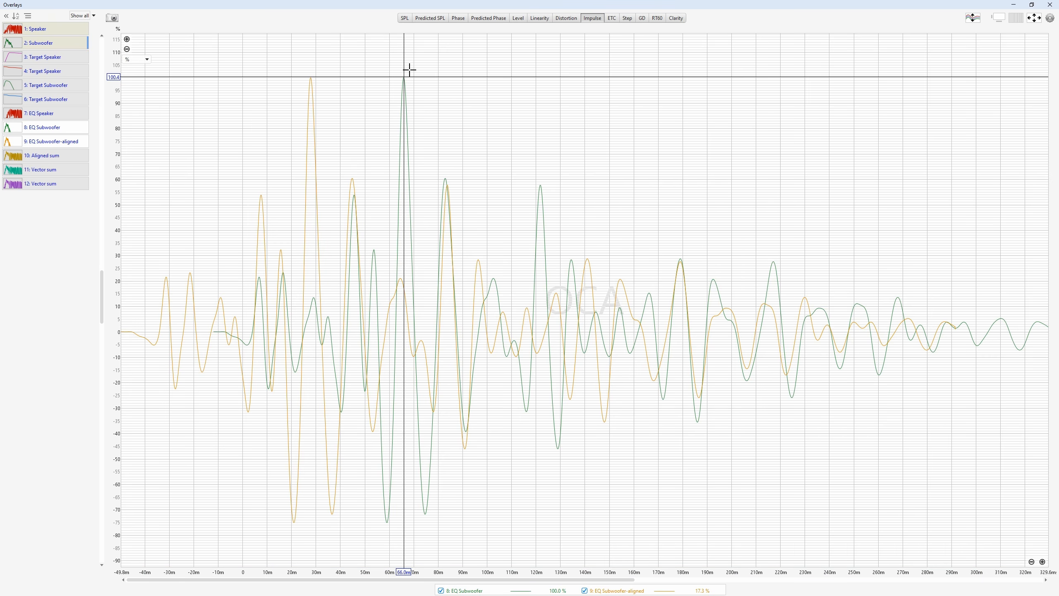
mouse_move(404, 66)
mouse_down()
mouse_move(298, 95)
mouse_move(311, 99)
mouse_up()
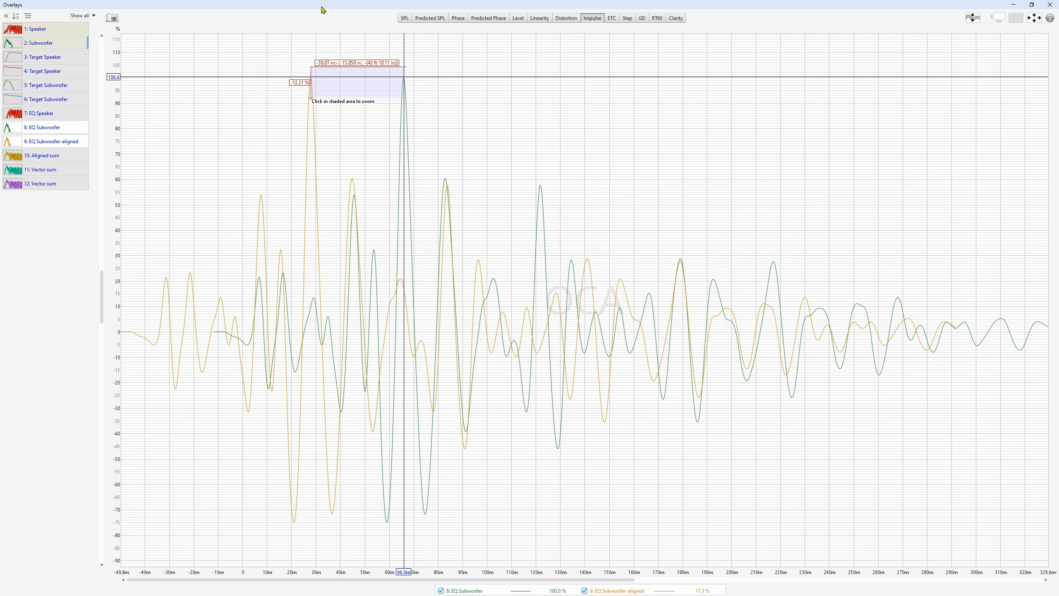
- Make a response copy of 8: EQ Subwoofer and offset the copy's t=0 by 38 ms
right_click(51, 131)
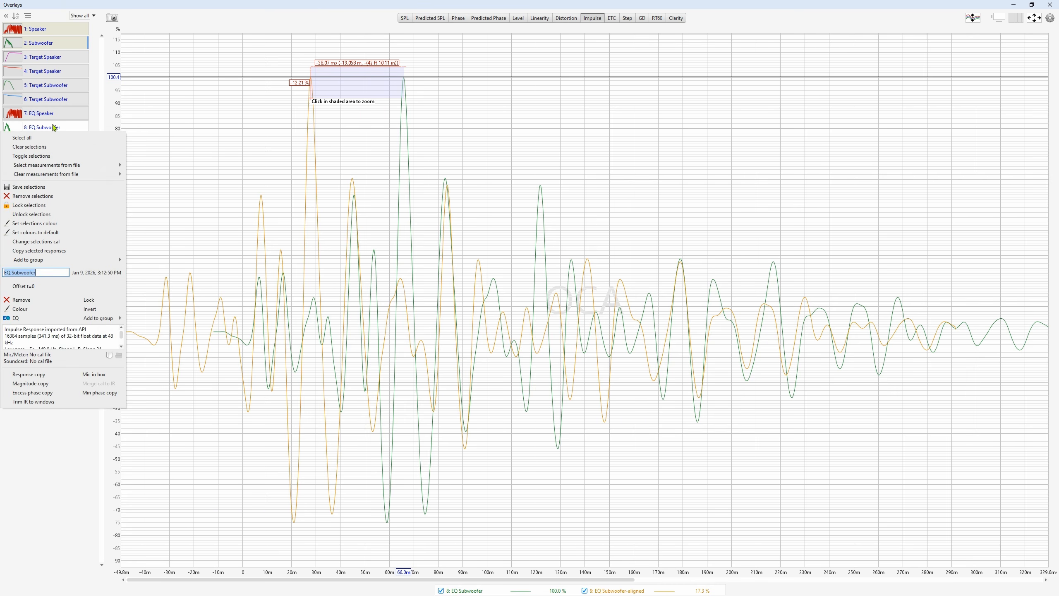
click(48, 375)
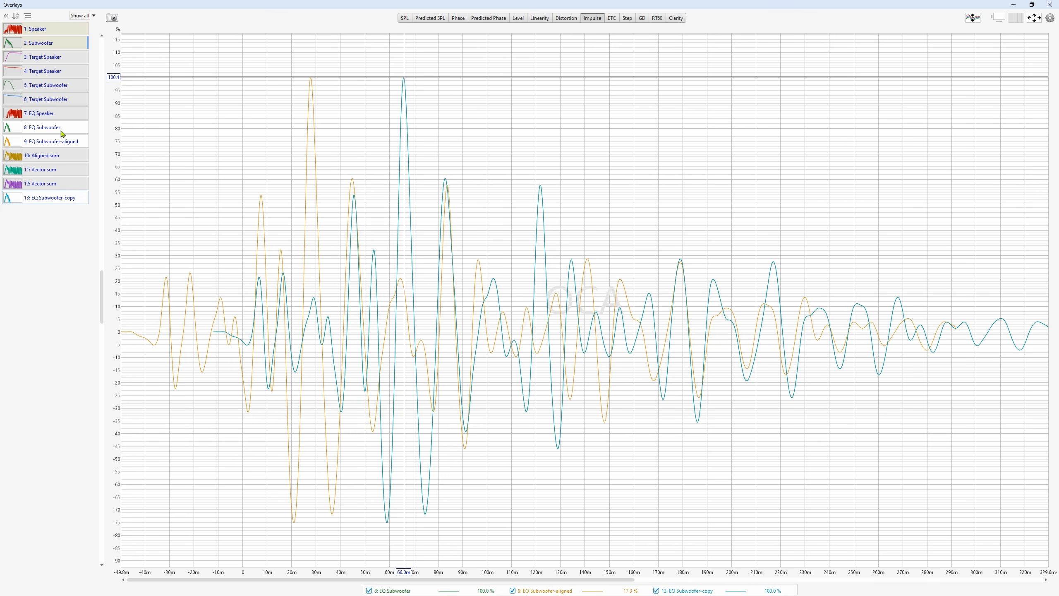
right_click(65, 199)
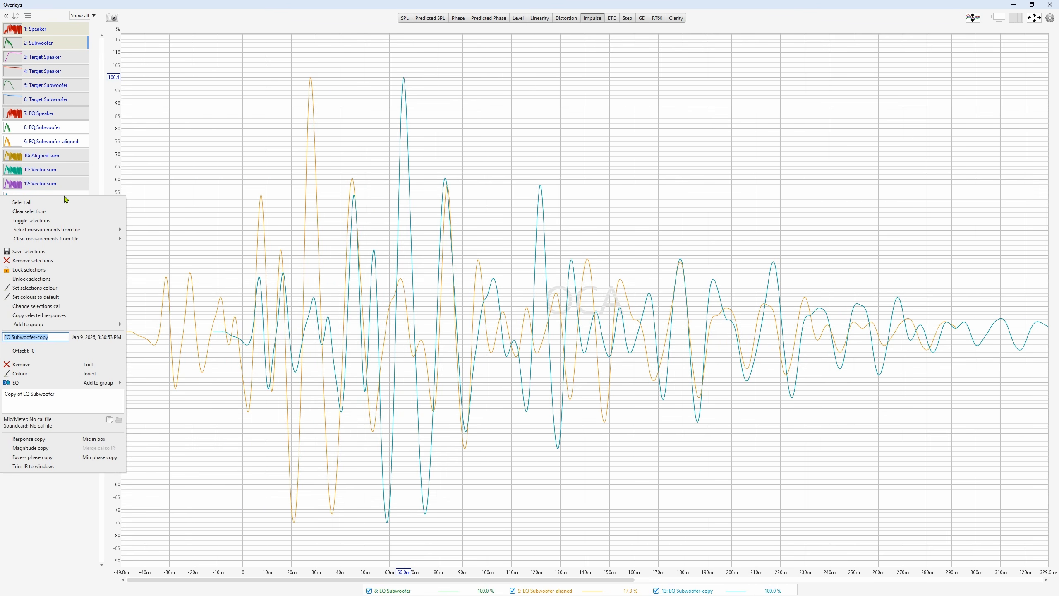
click(31, 351)
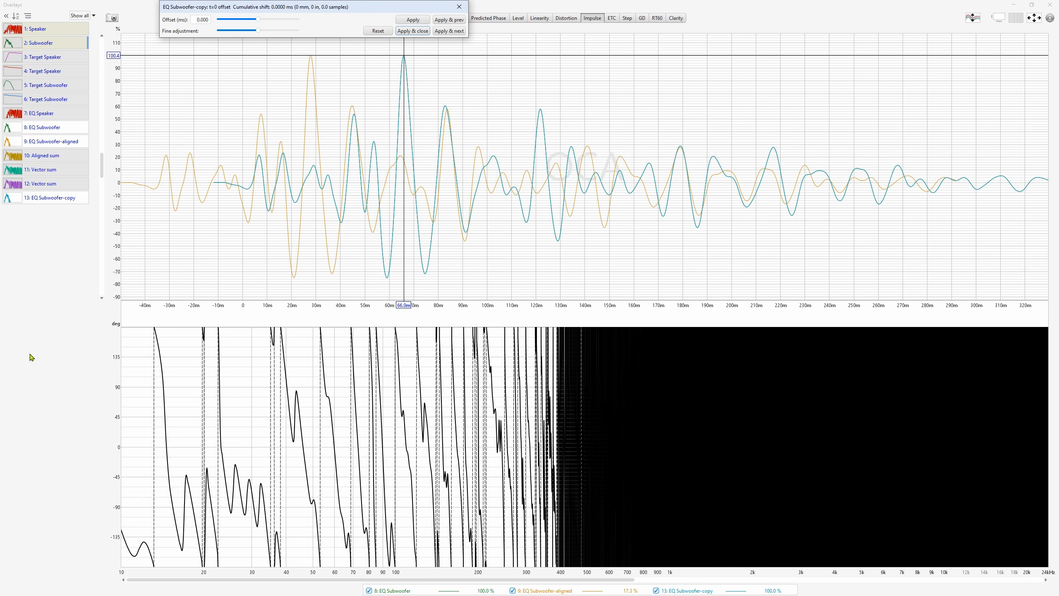
click(194, 19)
text(38)
click(413, 31)
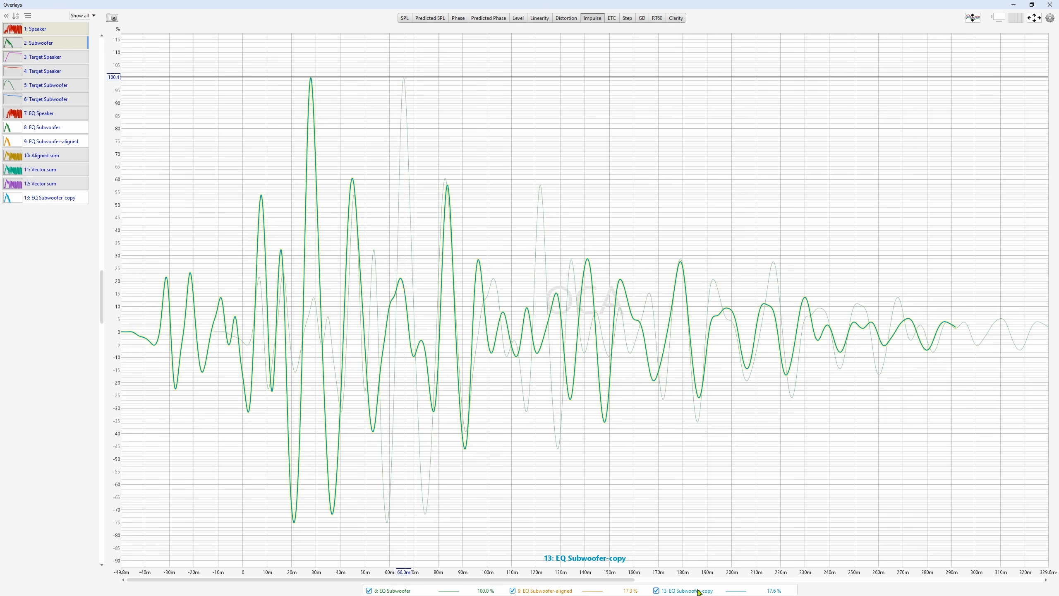
- Measure the time offset and distance between the main impulse peaks of EQ Subwoofer and EQ Subwoofer-copy
click(311, 81)
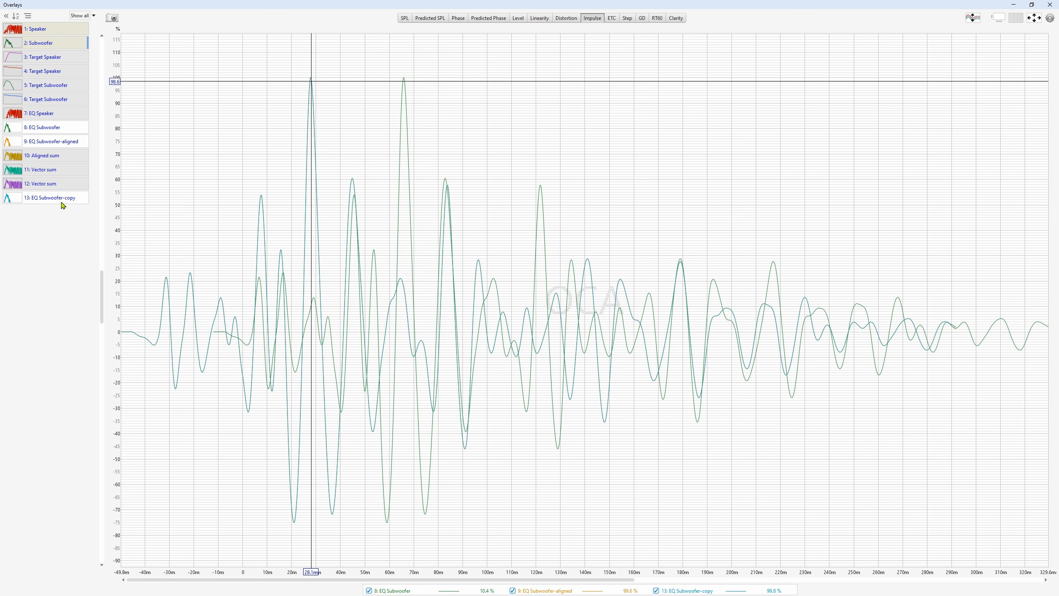
right_click(46, 132)
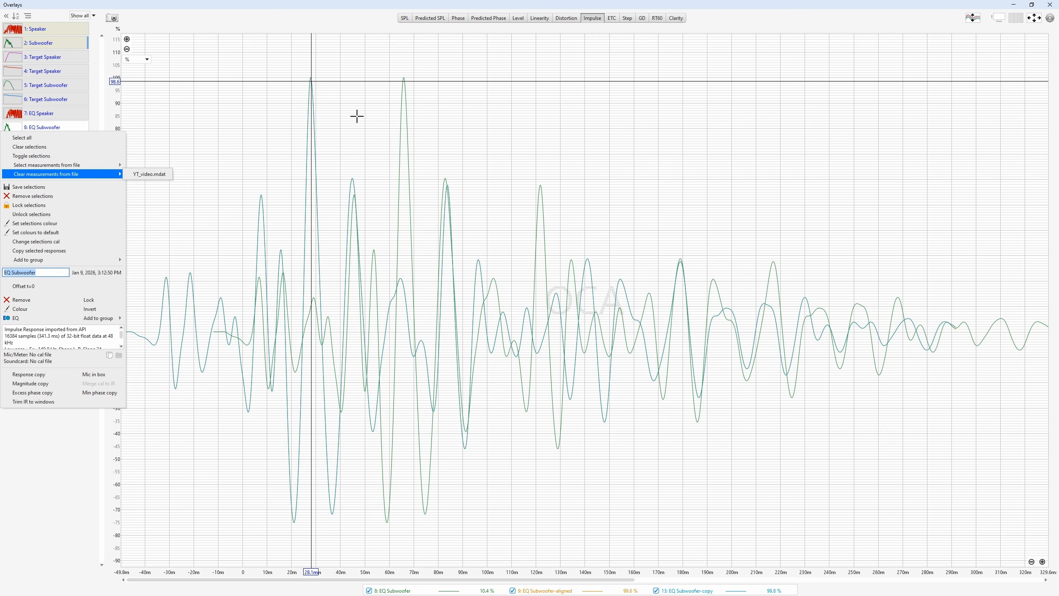
click(224, 20)
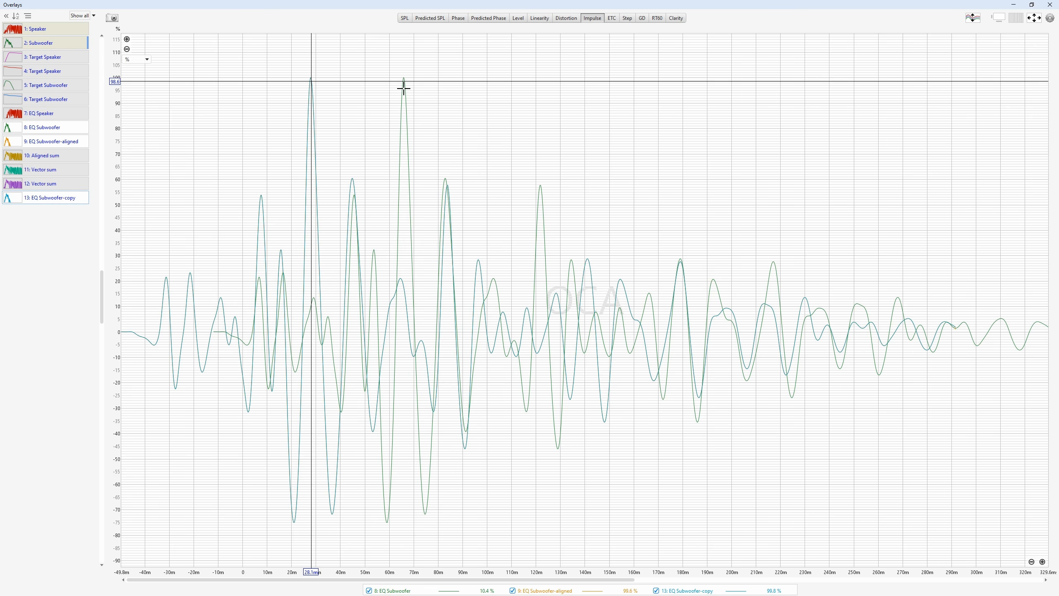
drag(403, 88, 311, 94)
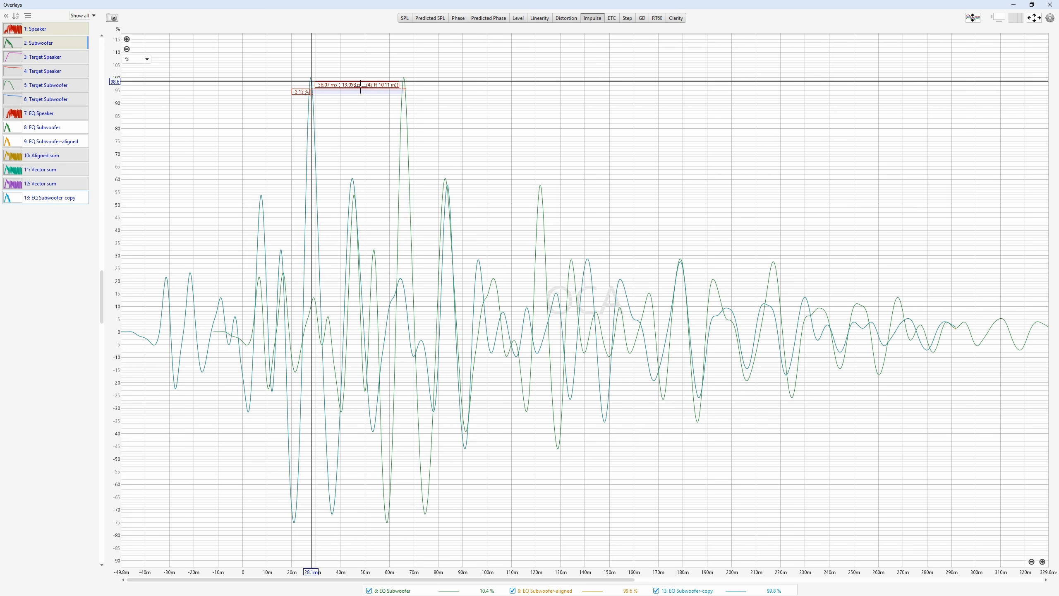
- Set the speed of sound to 300 m/s in the view preferences
click(1028, 5)
click(1046, 22)
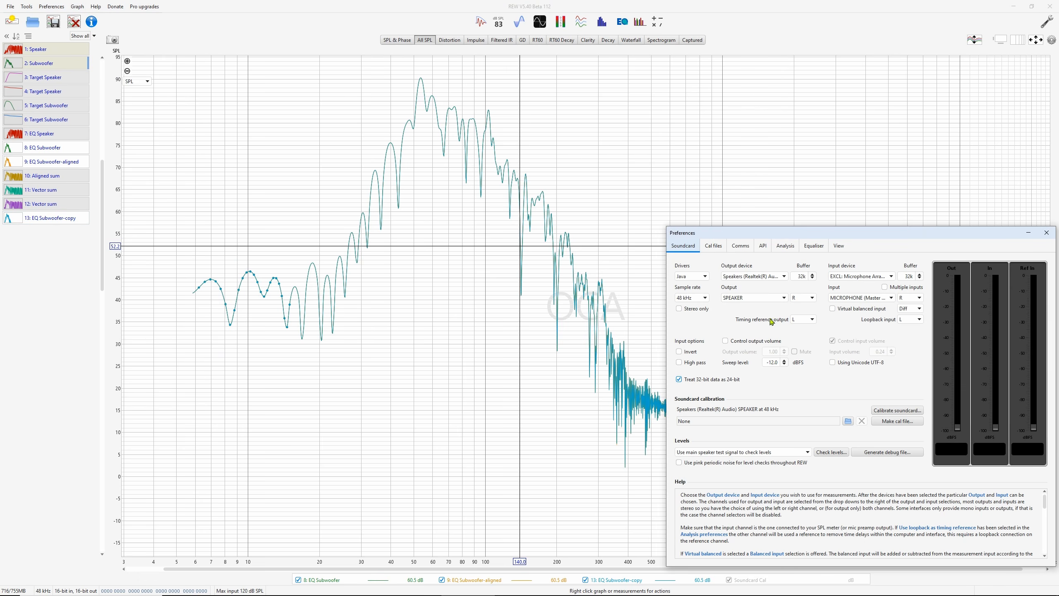
click(840, 247)
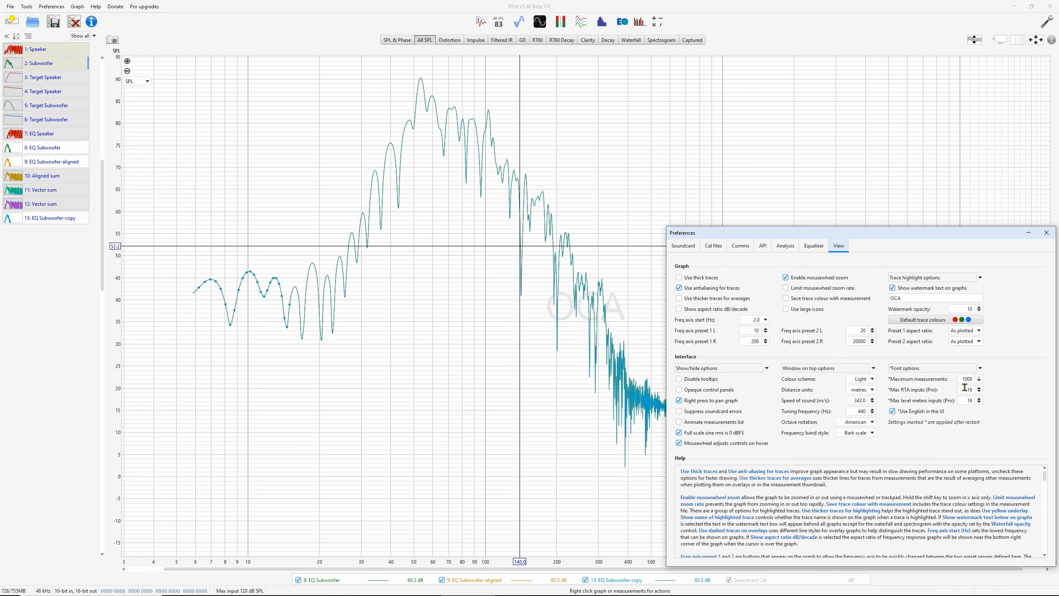
click(866, 400)
text(300)
key(Tab)
- Remeasure the offset between the two main impulse peaks in the maximized Overlays window, using the 300 m/s speed of sound
click(580, 21)
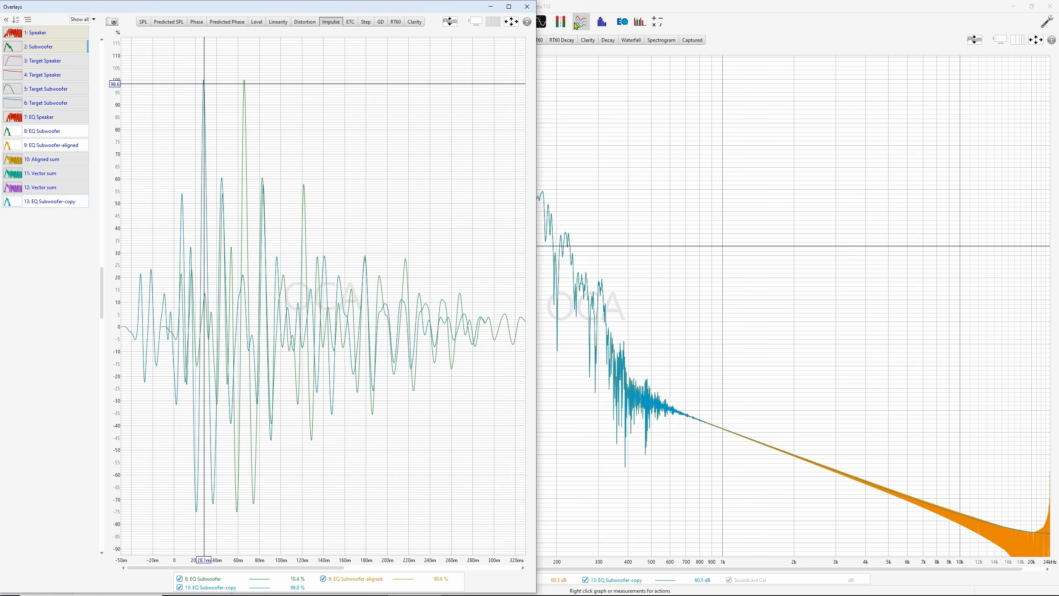
right_click(244, 78)
click(289, 47)
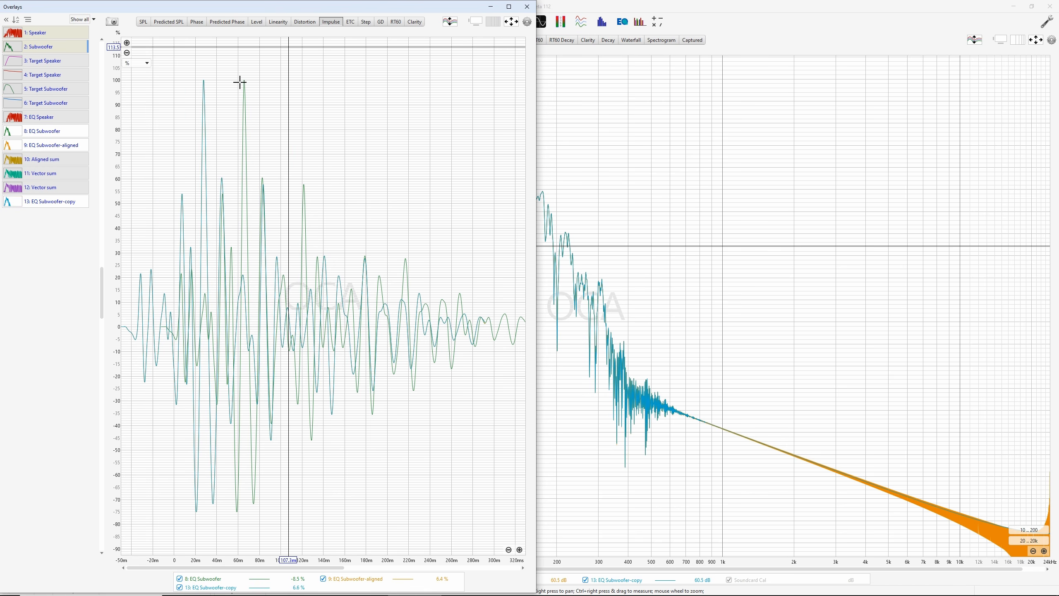
click(509, 6)
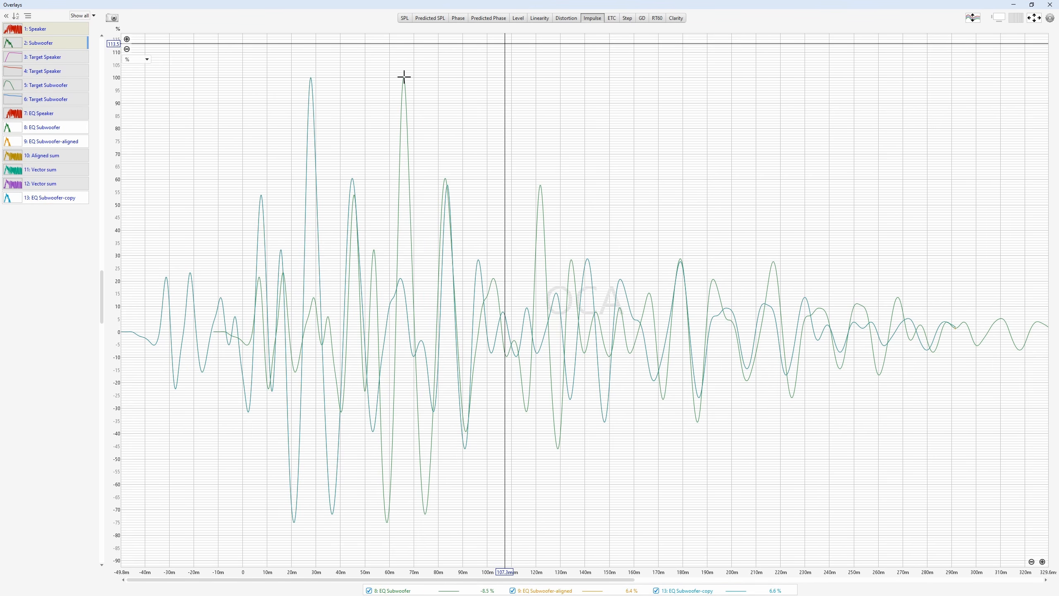
mouse_move(405, 77)
mouse_down()
mouse_move(296, 87)
mouse_move(311, 91)
mouse_up()
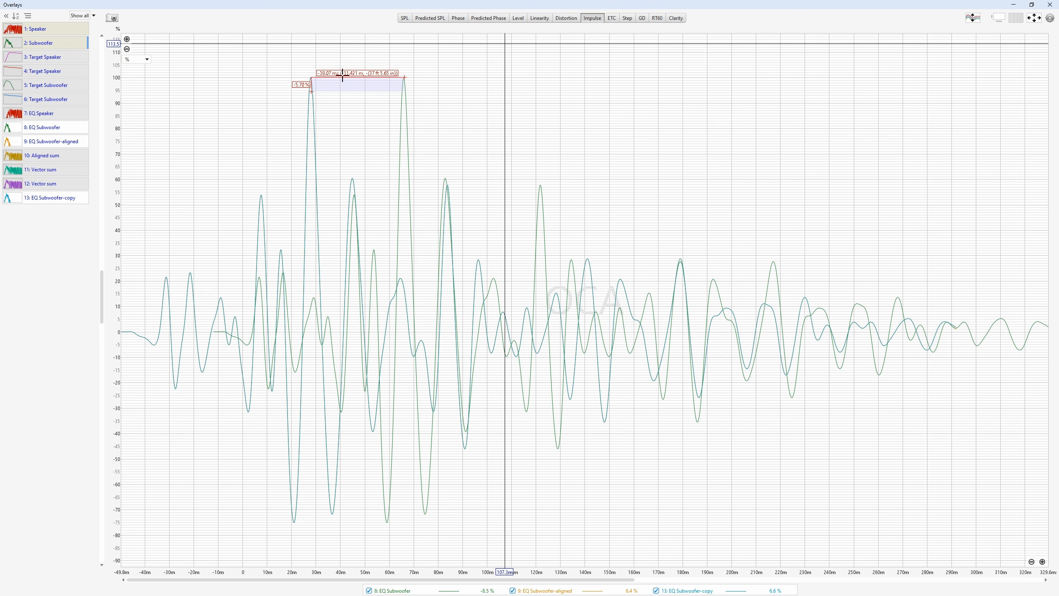
- Set the speed of sound back to 343 m/s and close the preferences
click(1031, 5)
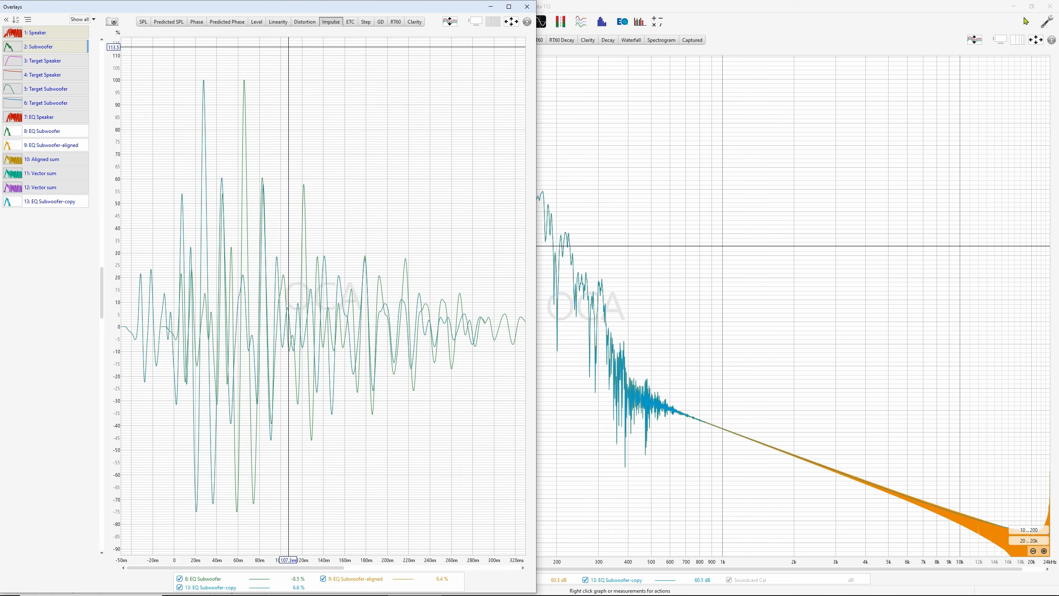
click(1046, 21)
click(853, 399)
text(343)
key(Tab)
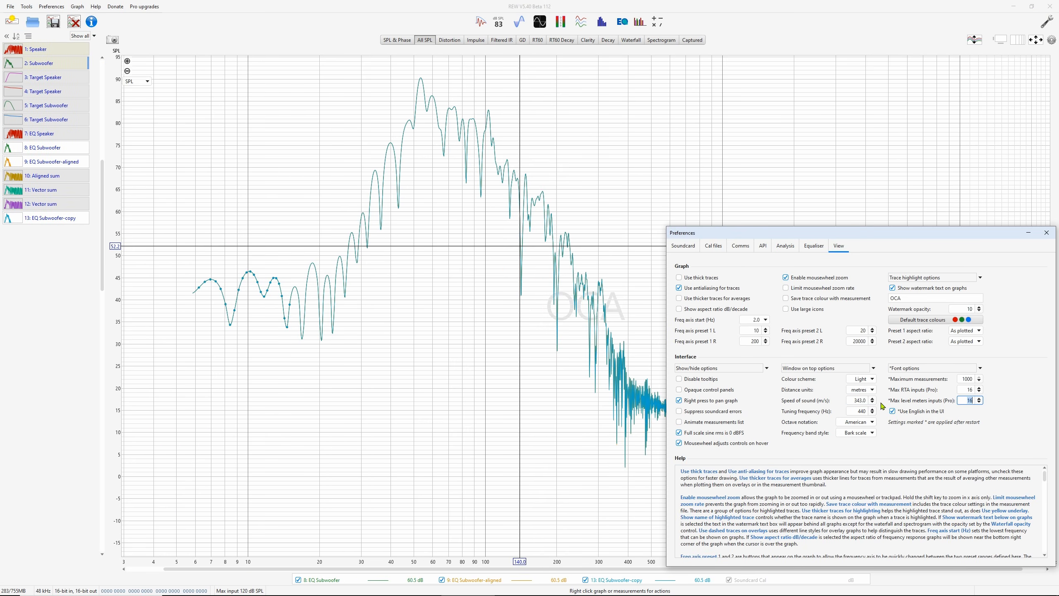
click(1046, 236)
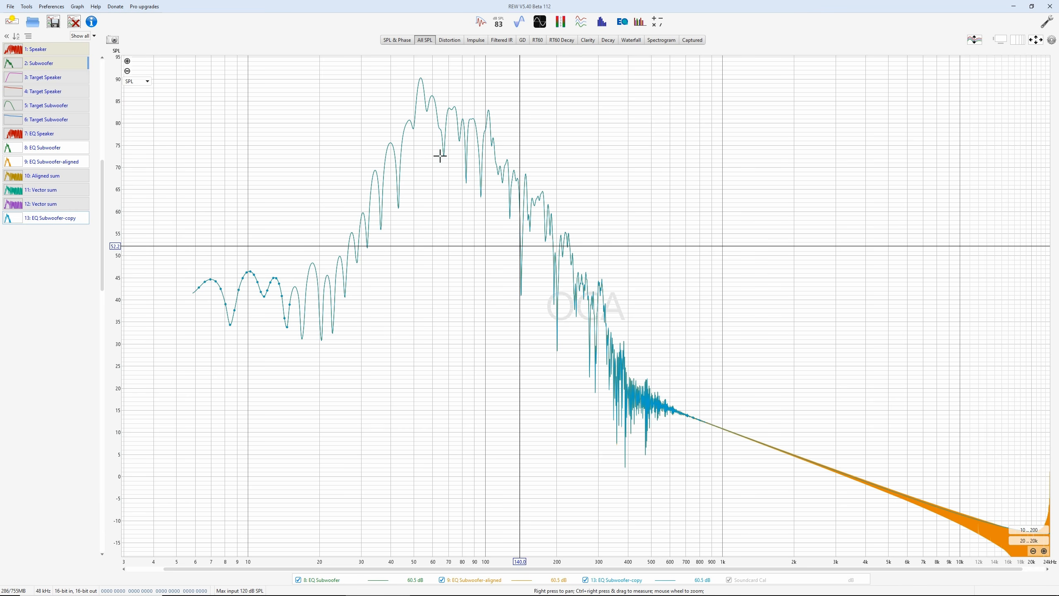
- Hide the traces of 13: EQ Subwoofer-copy, 9: EQ Subwoofer-aligned and 8: EQ Subwoofer
ctrl+click(36, 219)
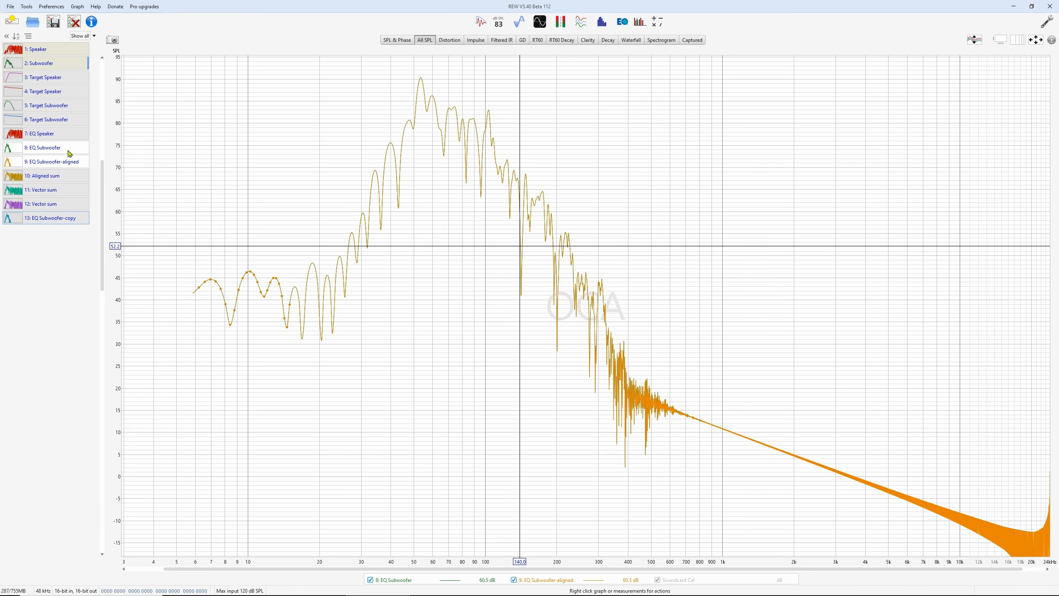
ctrl+click(67, 157)
ctrl+click(66, 151)
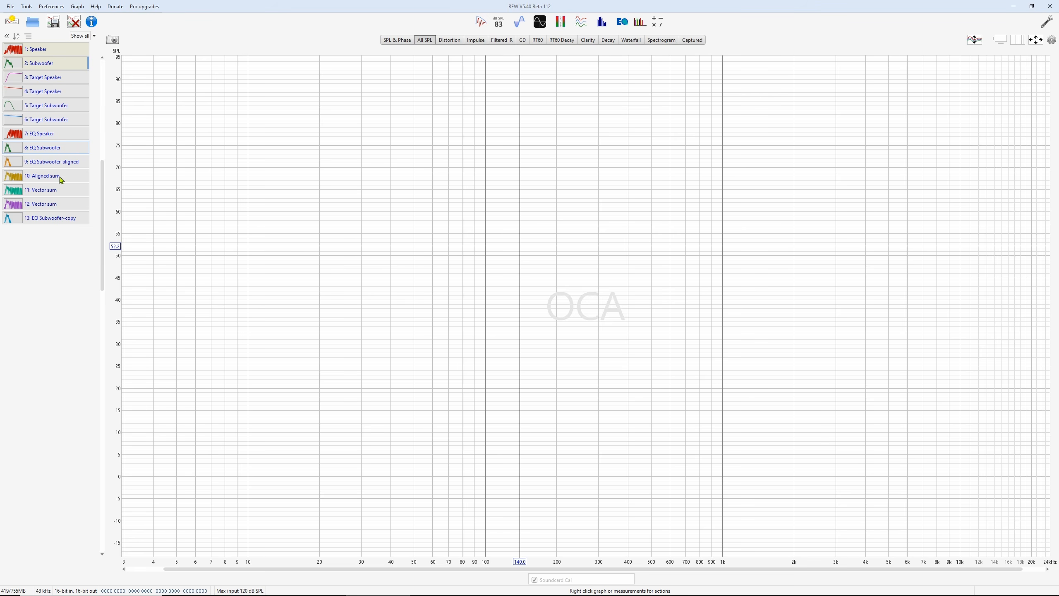
mouse_move(60, 181)
mouse_move(57, 67)
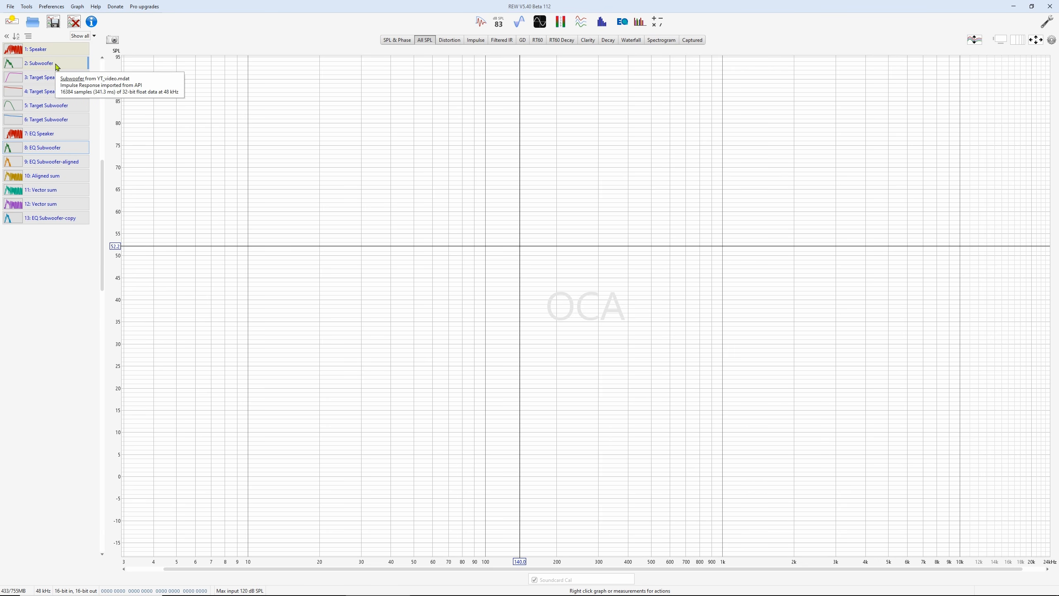
- Display 9: EQ Subwoofer-aligned, 7: EQ Speaker, 4: Target Speaker and 6: Target Subwoofer together to compare their levels
click(64, 164)
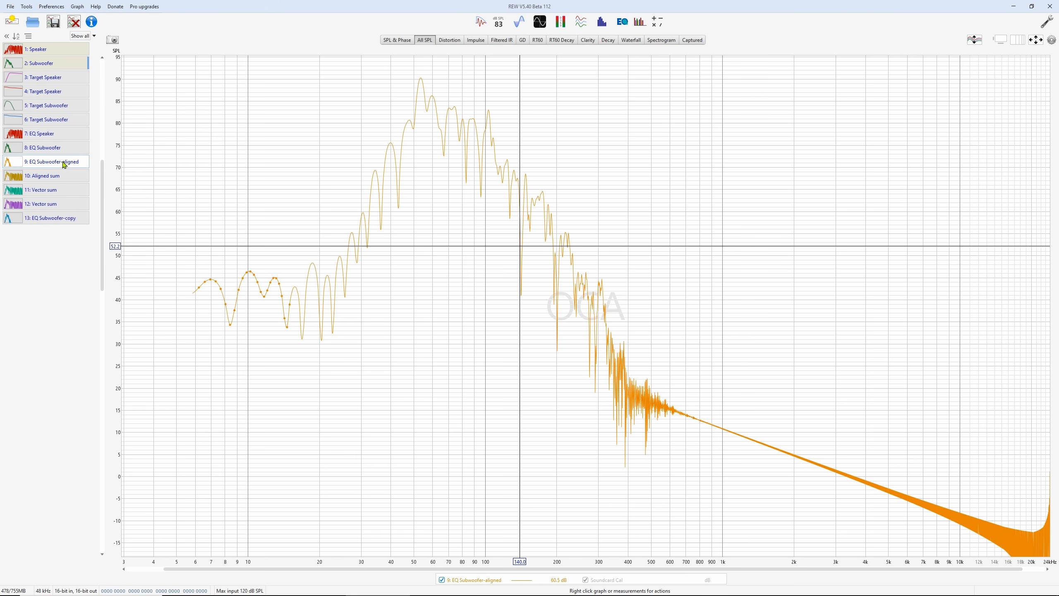
ctrl+click(61, 136)
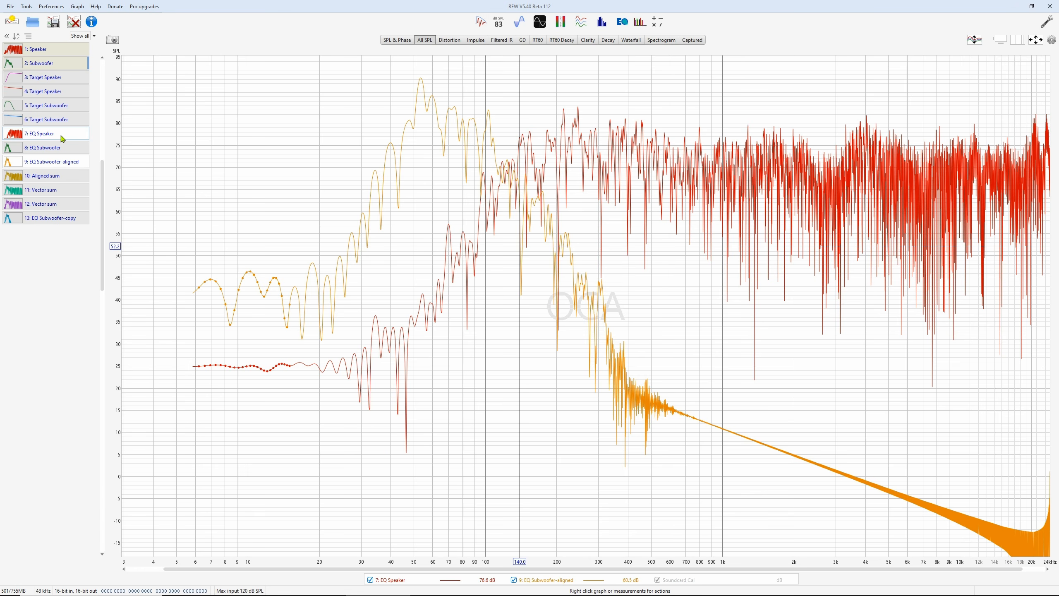
ctrl+click(57, 93)
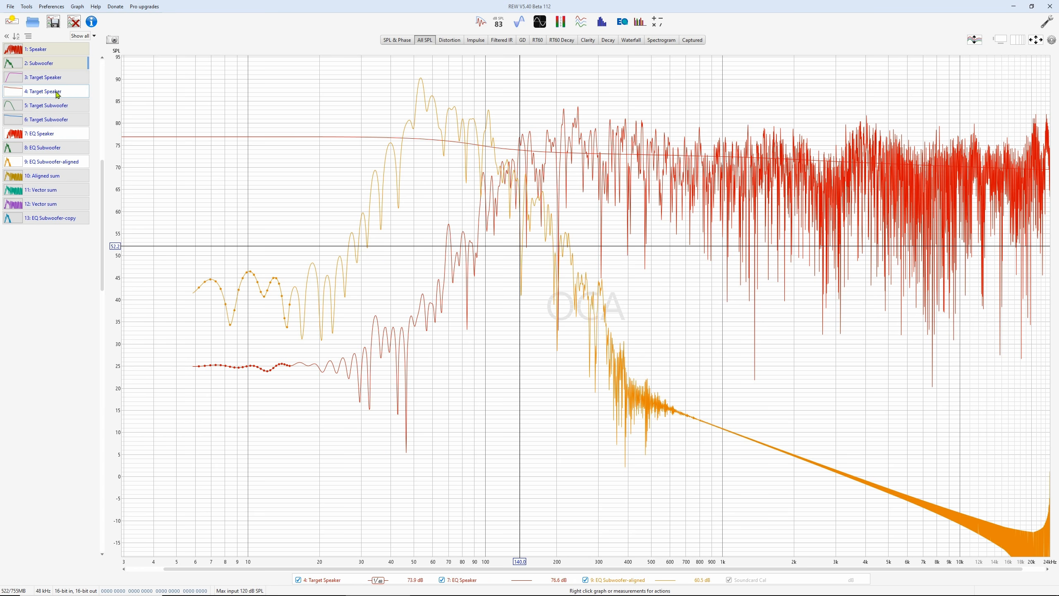
ctrl+click(57, 124)
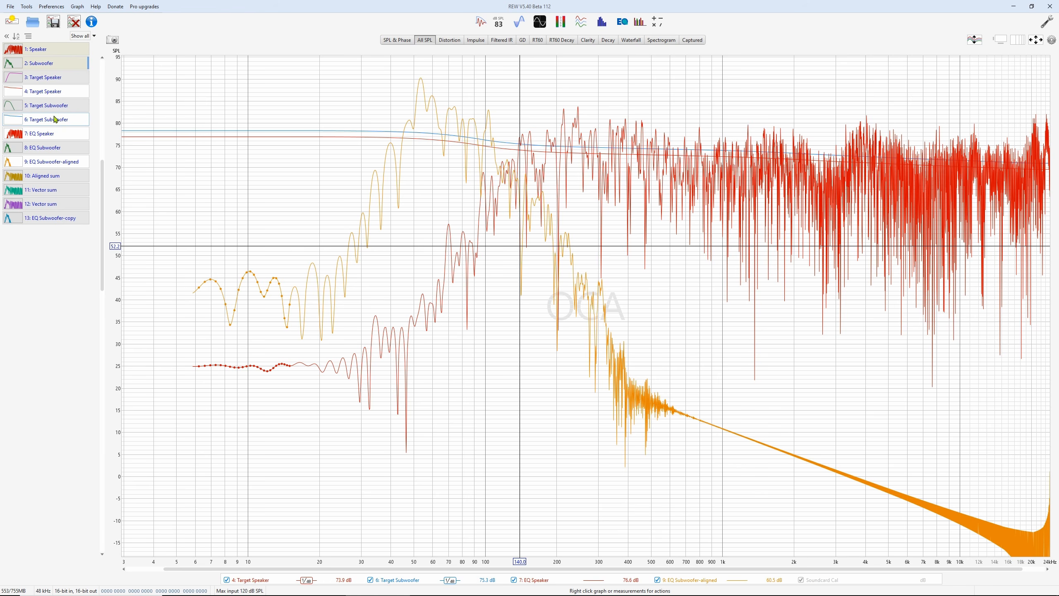
- Show only the target traces 5: Target Subwoofer and 6: Target Subwoofer and add a -1.4 dB SPL offset to their data
ctrl+click(55, 94)
ctrl+click(53, 106)
ctrl+click(54, 134)
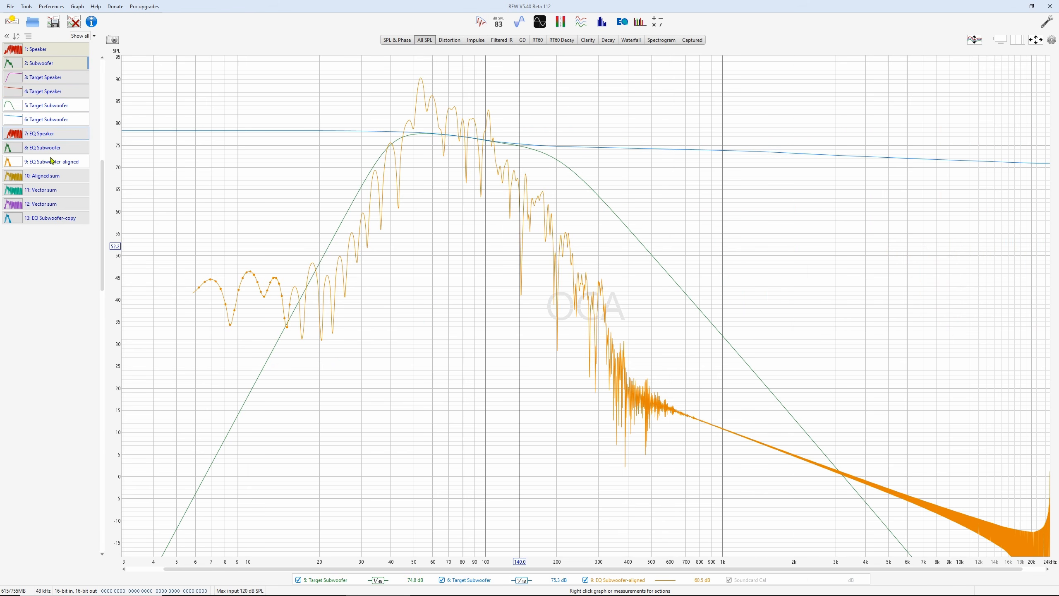
ctrl+click(53, 162)
right_click(242, 100)
click(283, 108)
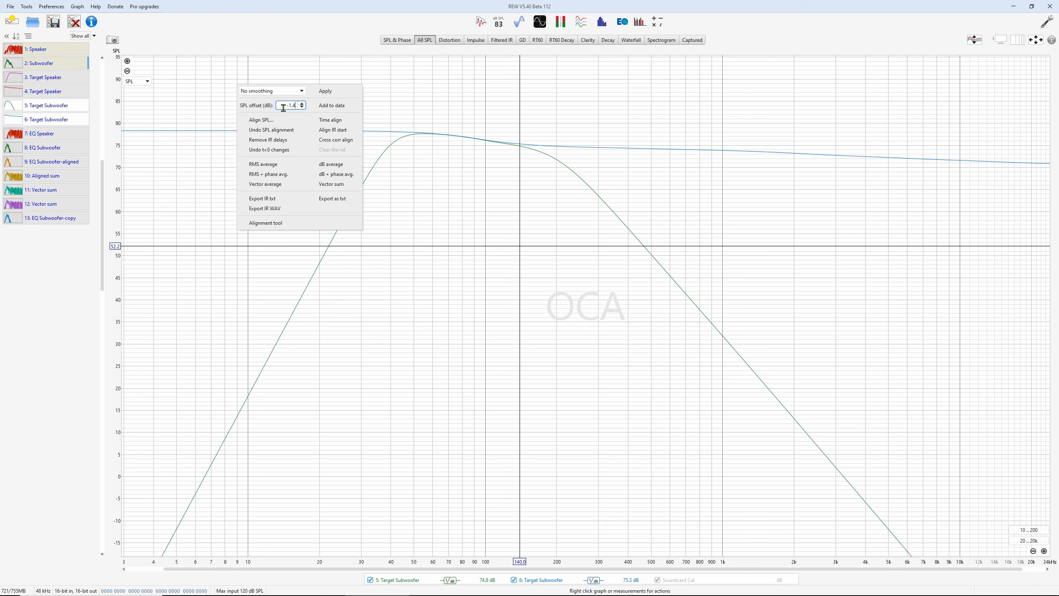
click(334, 106)
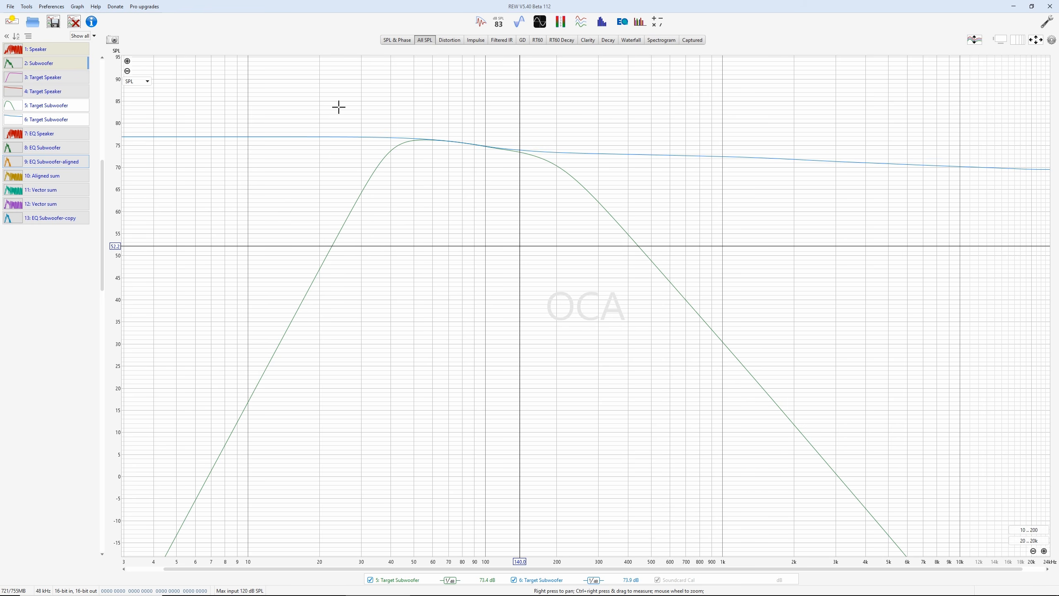
- Compare 7: EQ Speaker and 8: EQ Subwoofer with the two subwoofer targets, and hide all four traces
click(49, 136)
click(56, 149)
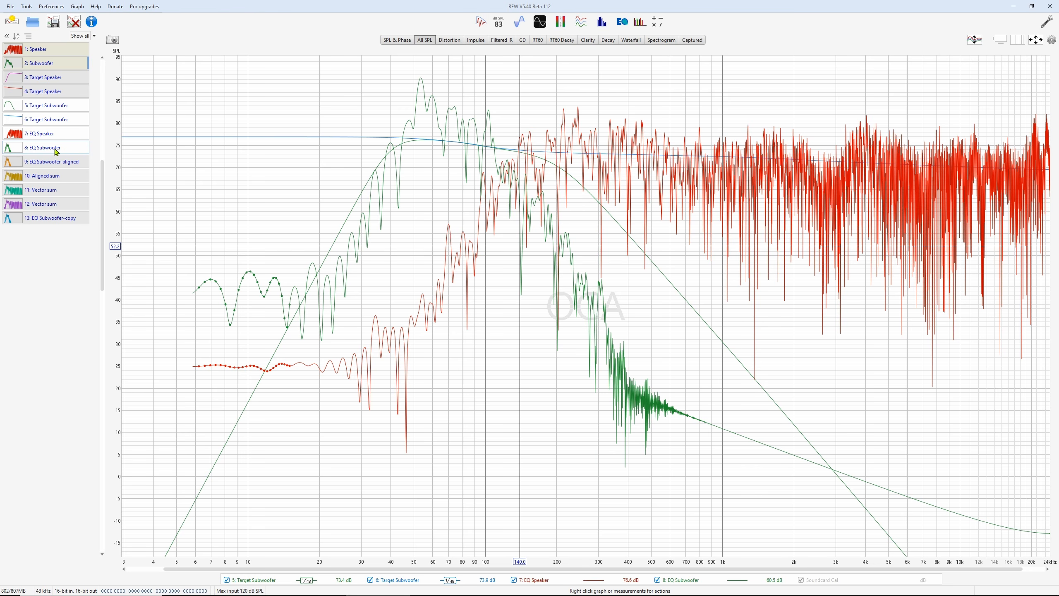
click(58, 149)
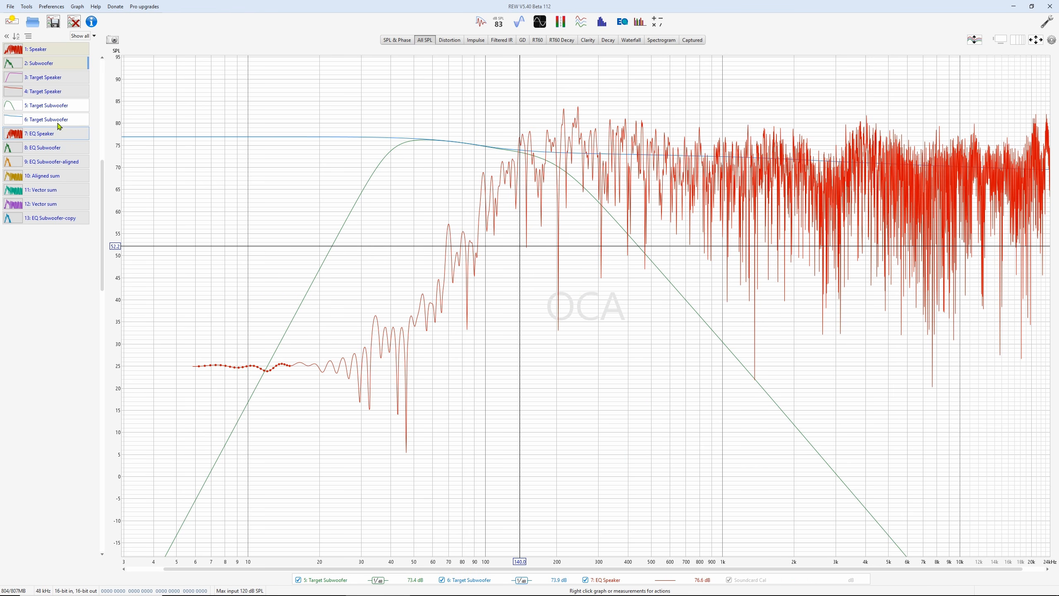
click(57, 134)
click(58, 120)
click(60, 109)
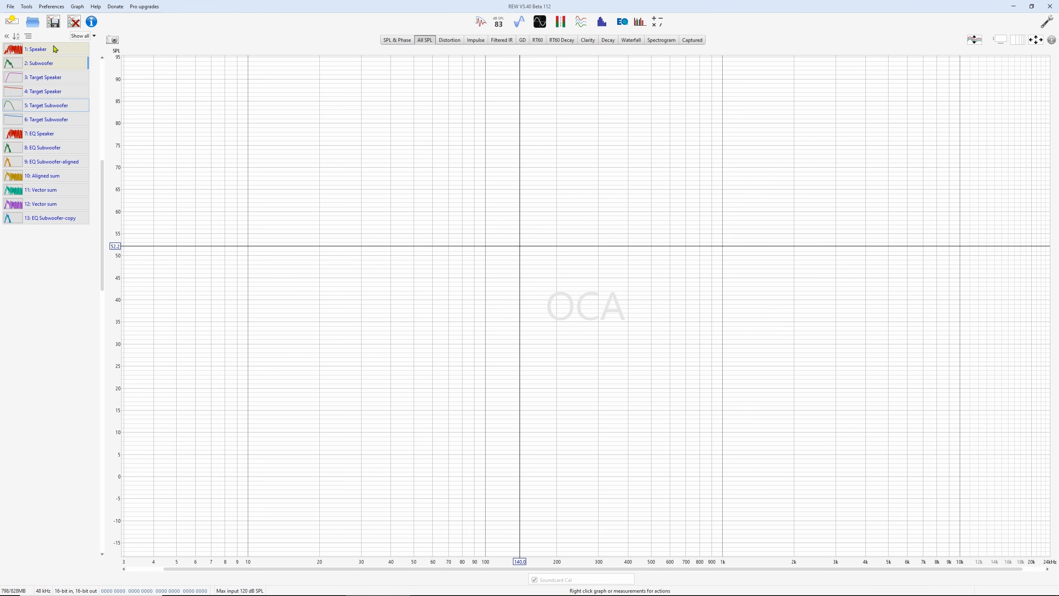
- Make a minimum phase copy of 9: EQ Subwoofer-aligned with data replicated outside its range, and hide the original trace
click(55, 167)
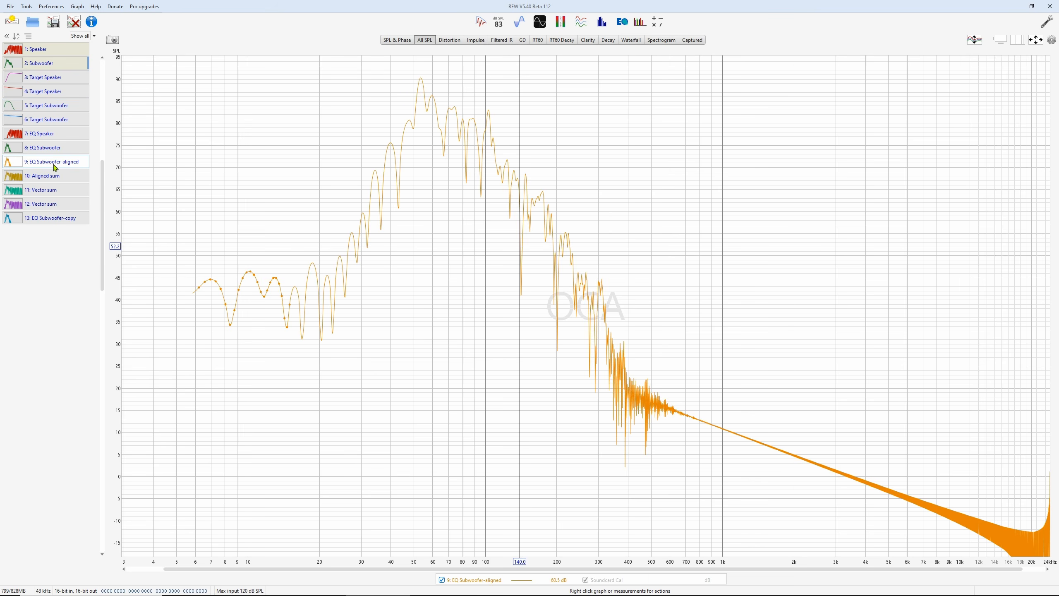
right_click(55, 166)
click(99, 360)
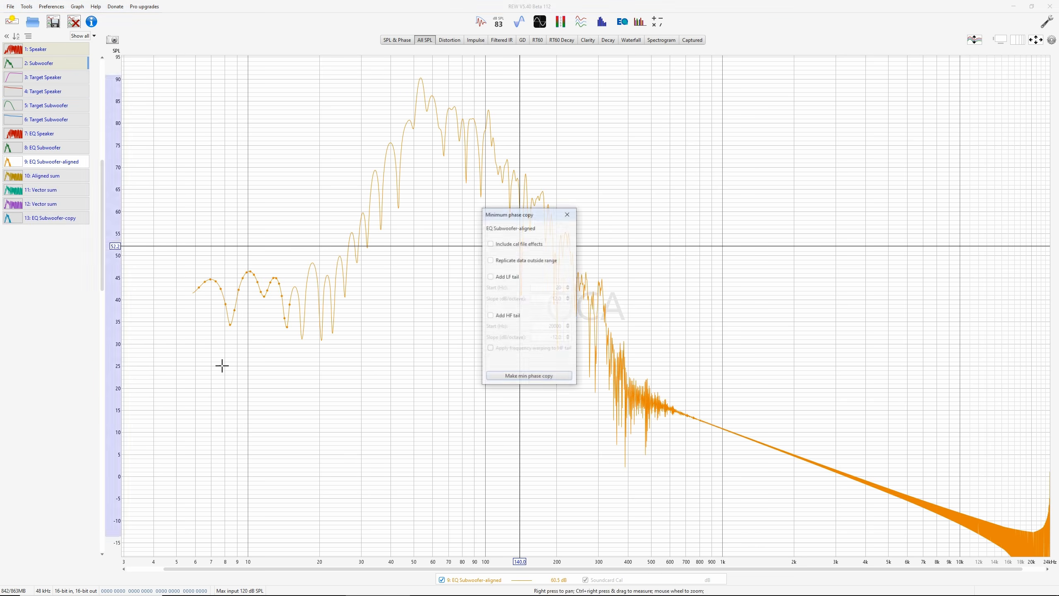
click(511, 262)
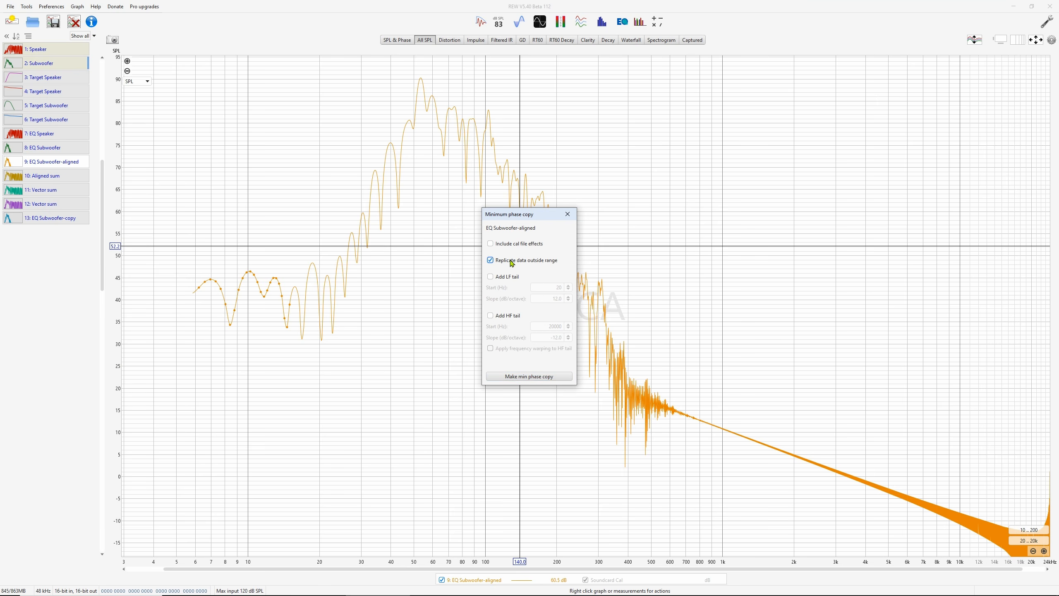
click(529, 377)
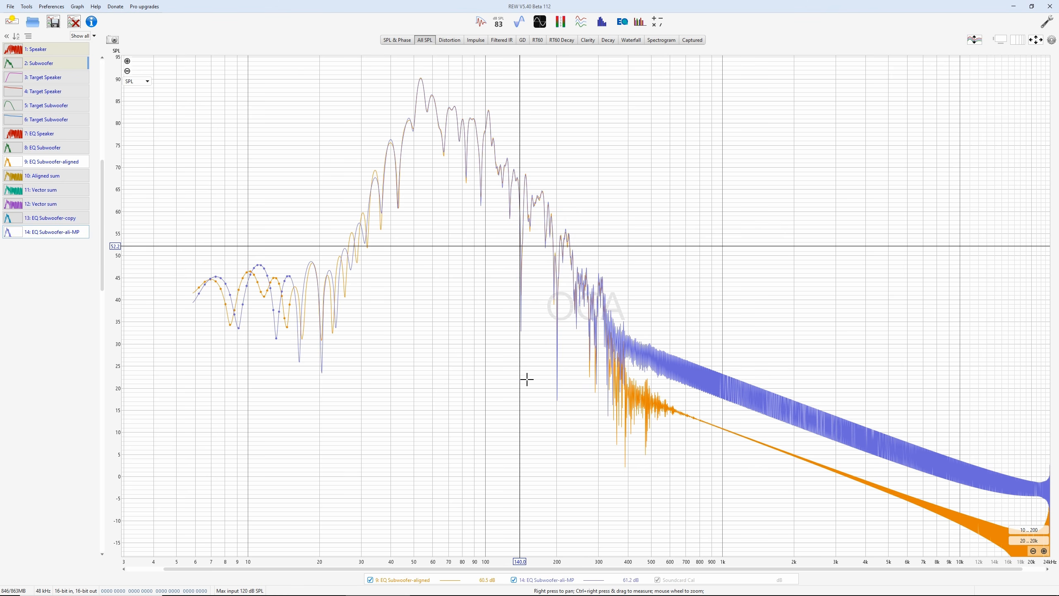
click(50, 161)
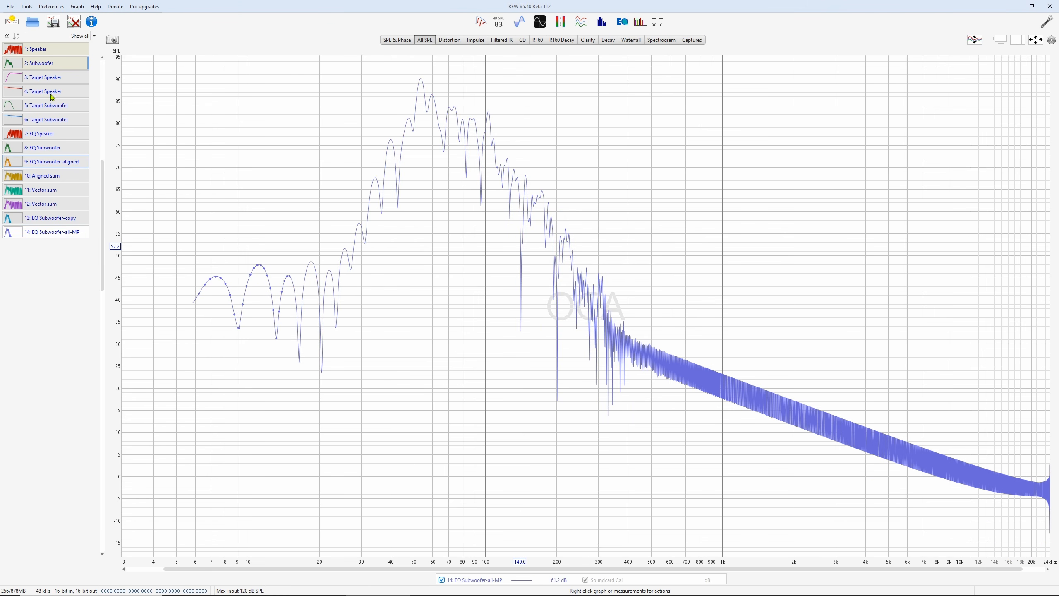
- Add a 140 Hz L-R low pass filter with a 24 dB/oct slope as EQ filter X1 of 4: Target Speaker
click(50, 91)
right_click(49, 96)
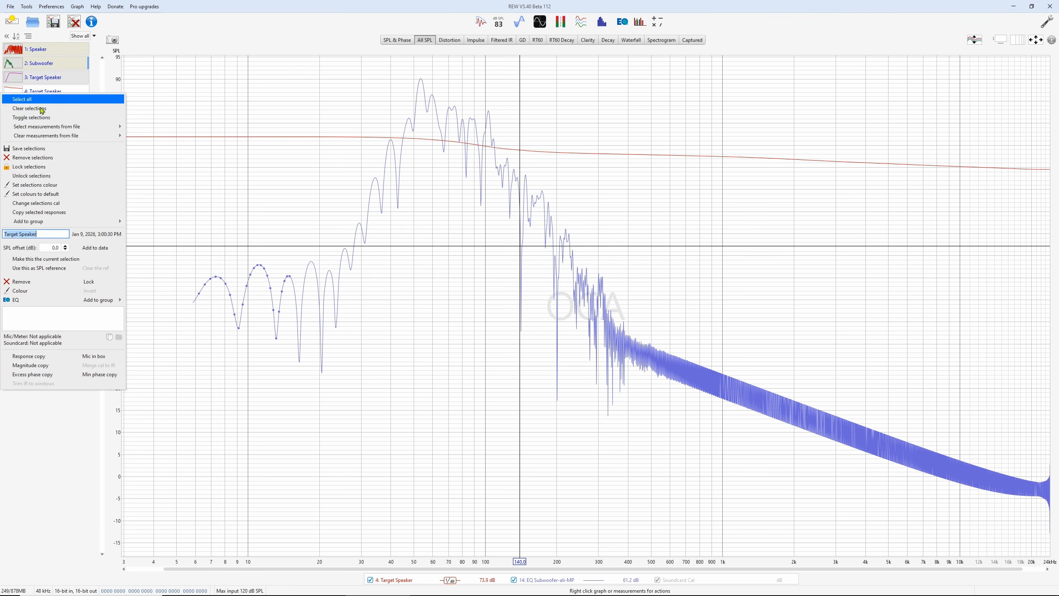
click(30, 300)
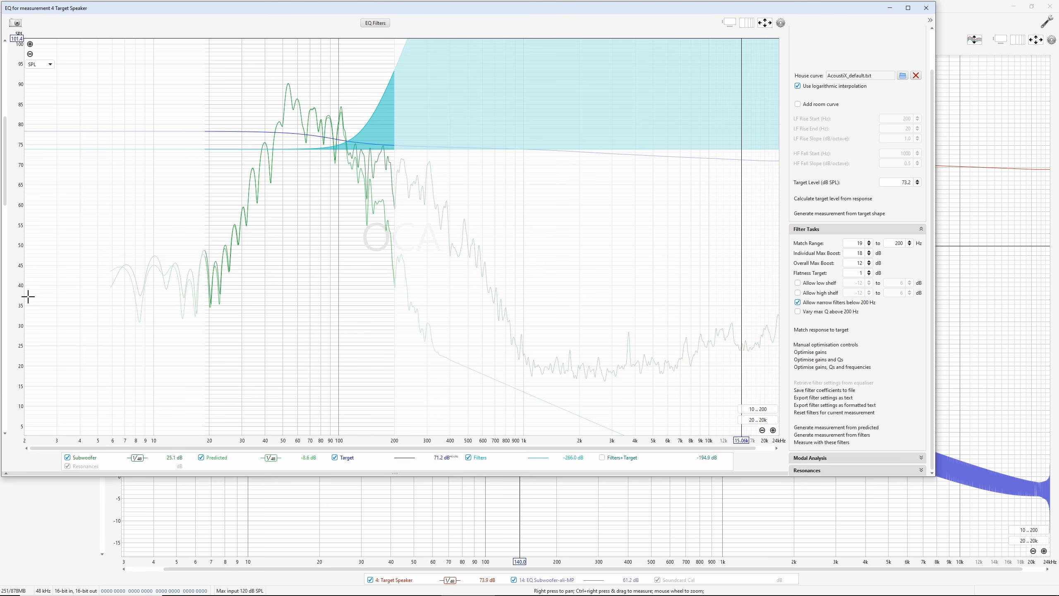
click(375, 23)
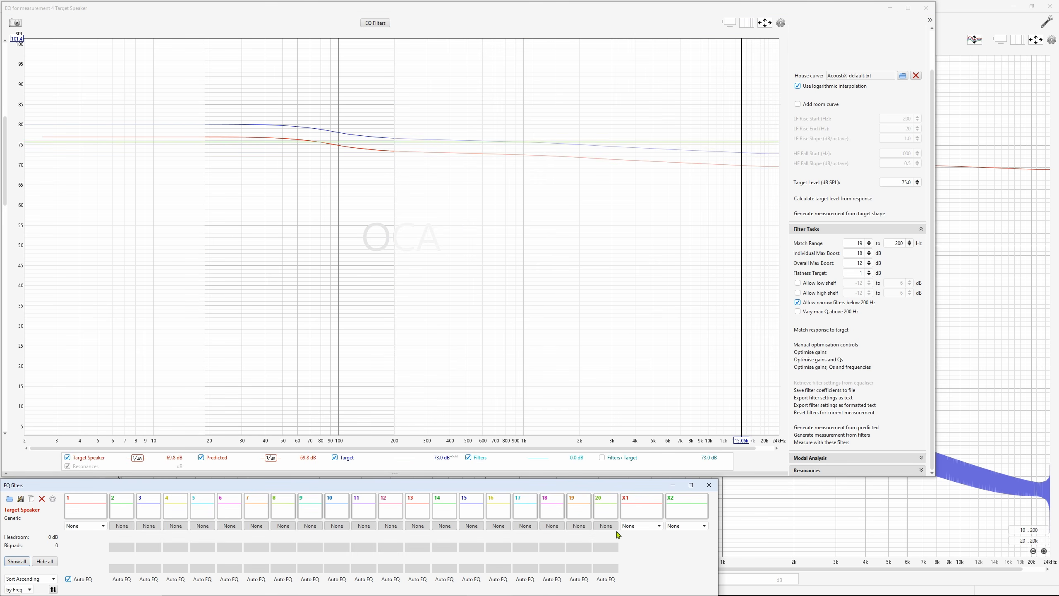
click(638, 525)
click(632, 543)
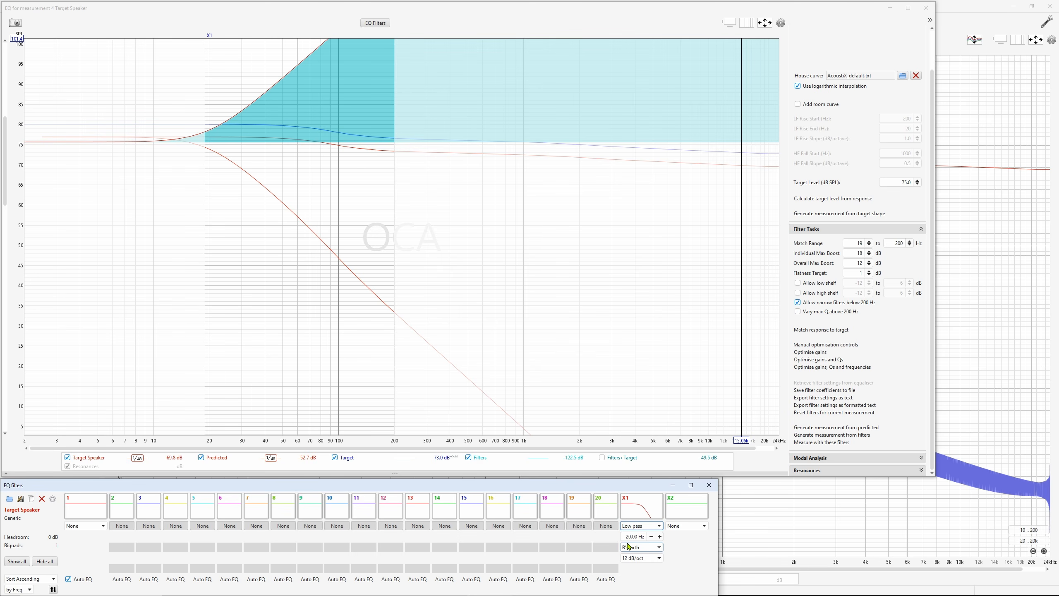
text(140)
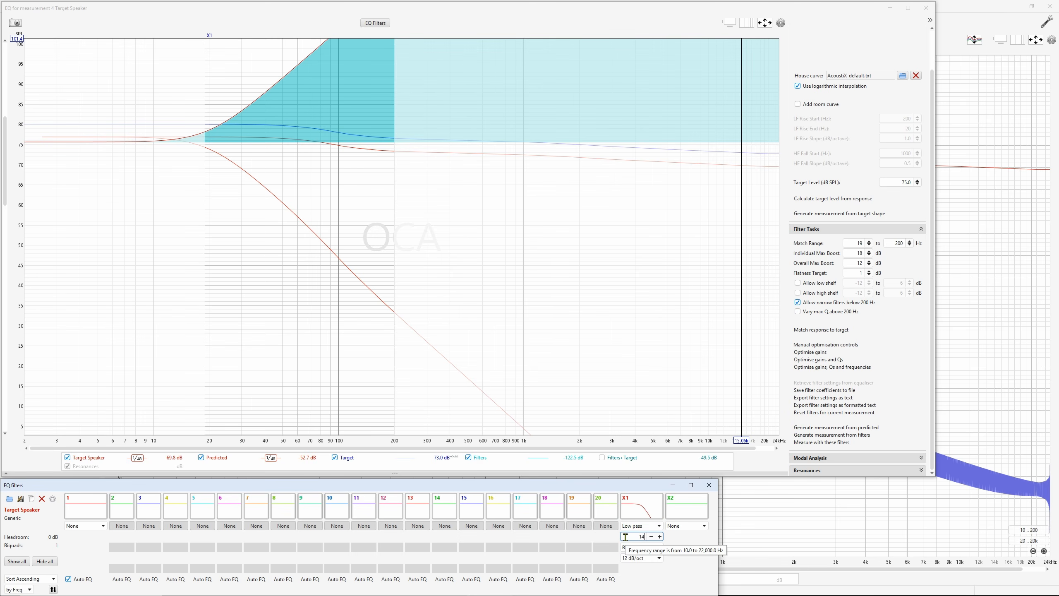
key(Return)
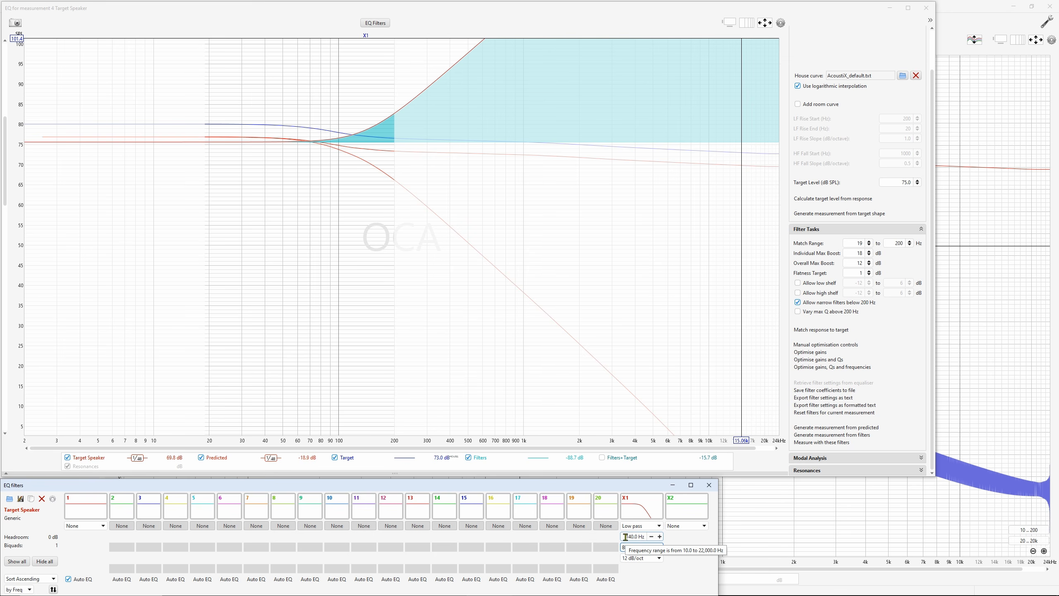
key(Down)
key(Down)
key(Tab)
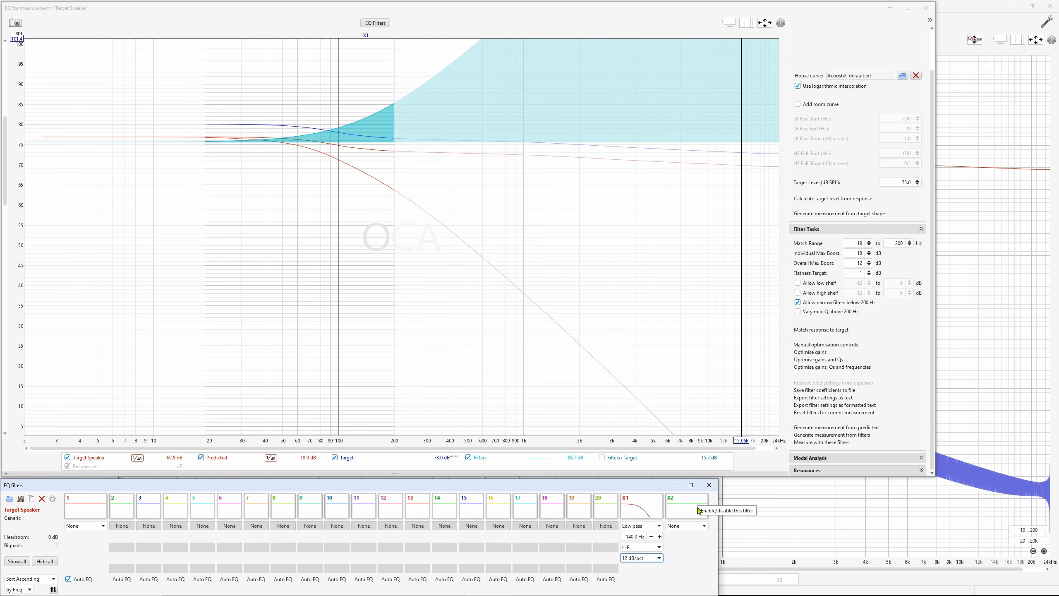
key(Down)
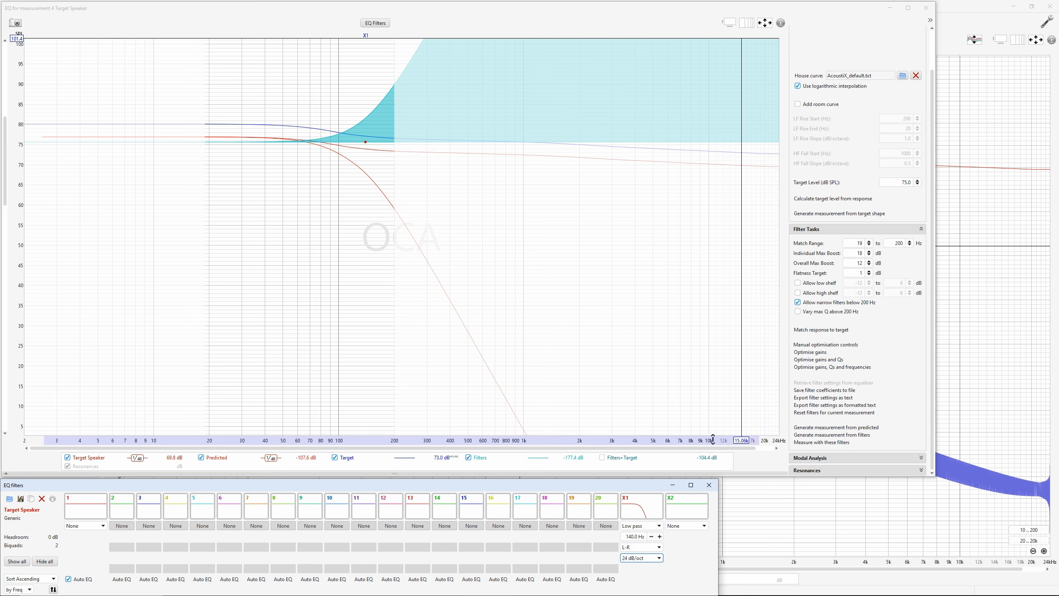
- Generate a measurement from the predicted response of 4: Target Speaker, close its EQ windows, and hide the original target trace
click(854, 429)
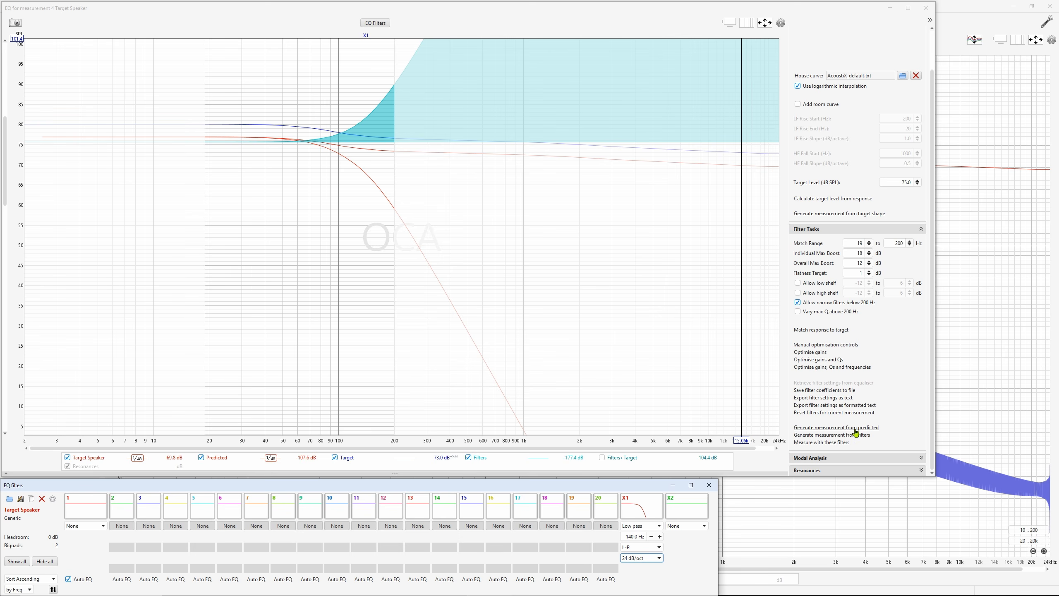
click(711, 488)
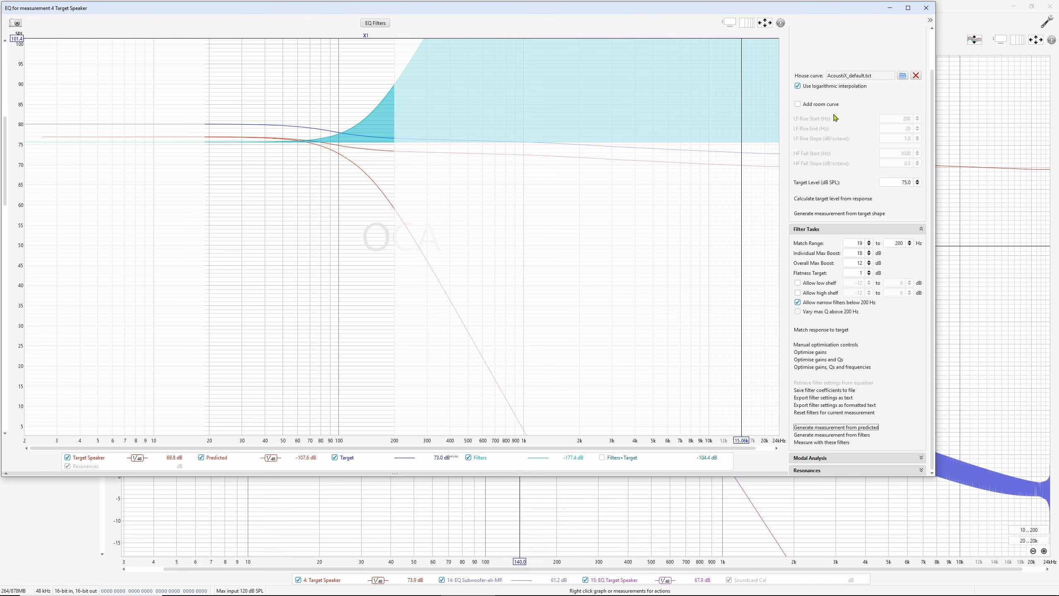
click(925, 7)
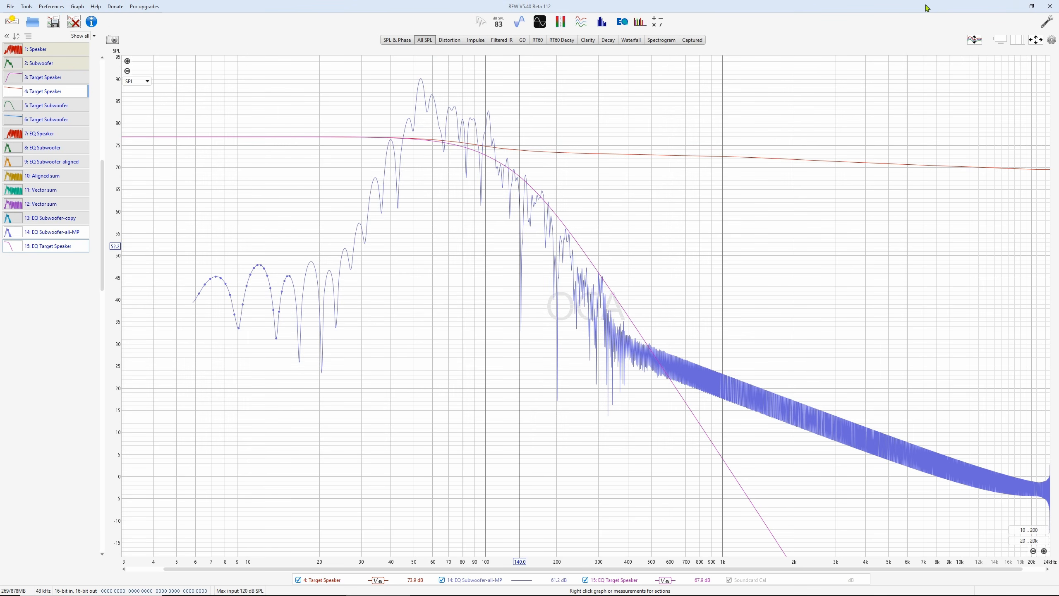
click(64, 91)
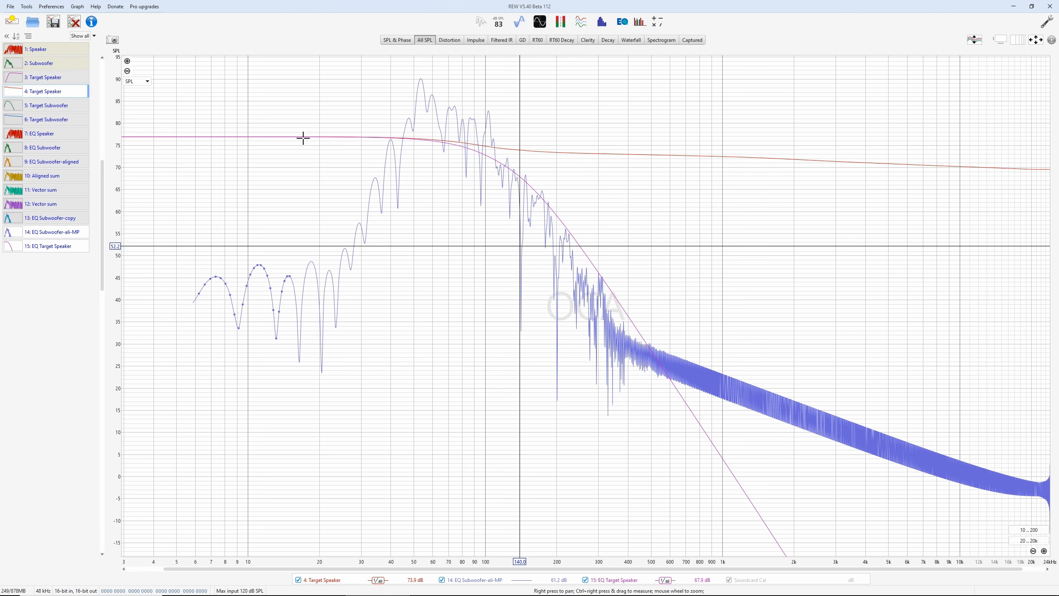
click(55, 93)
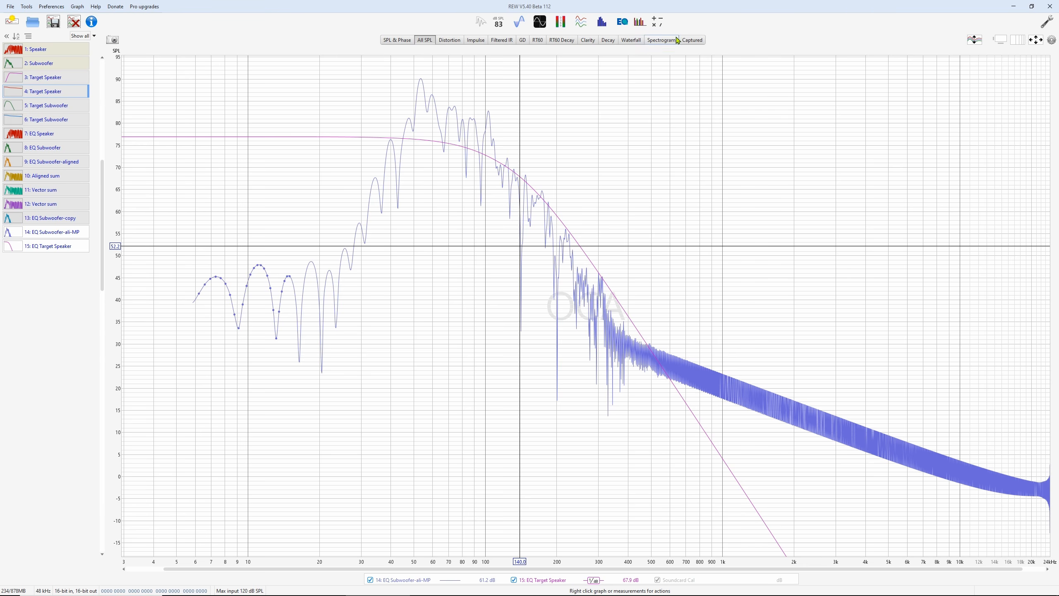
- Divide 15: EQ Target Speaker by 14: EQ Subwoofer-ali-MP (A / B) with 5.0 dB max gain and limits of 40 to 200 Hz
click(664, 27)
mouse_move(939, 357)
mouse_down()
mouse_move(723, 210)
mouse_move(682, 161)
mouse_up()
click(711, 178)
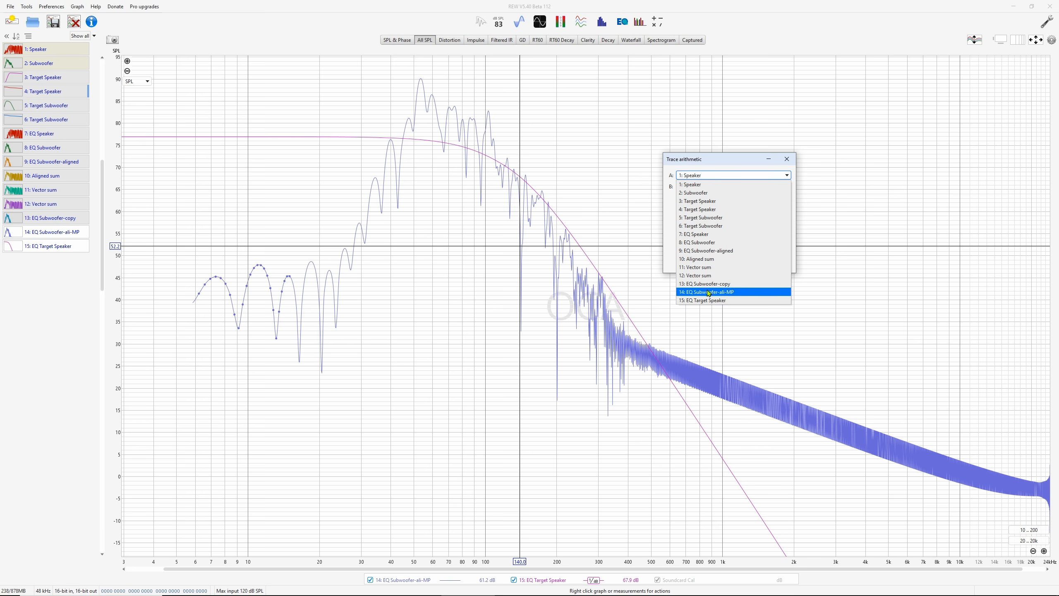
click(707, 300)
click(713, 188)
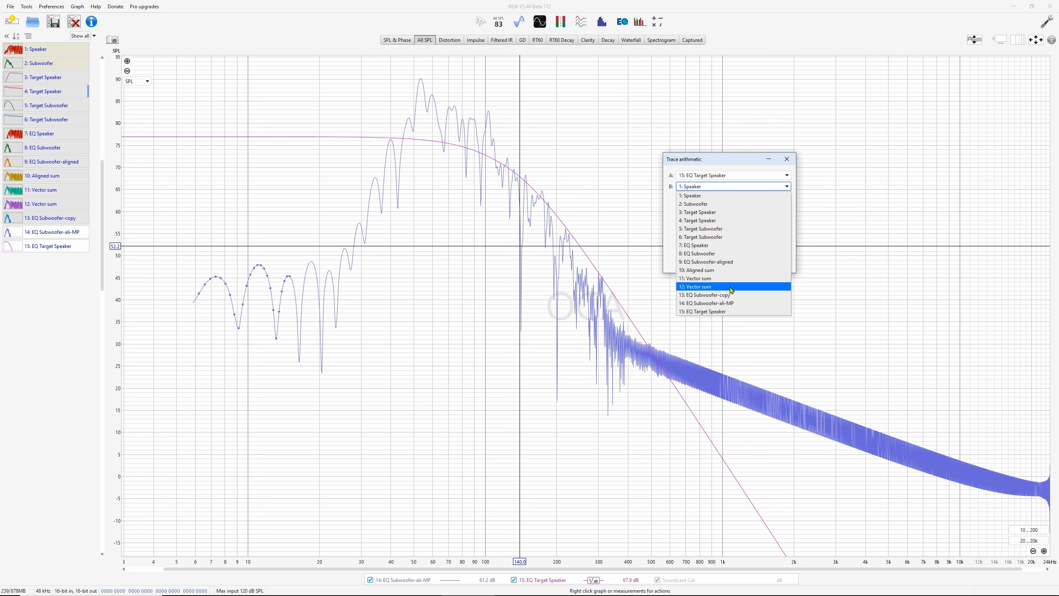
click(733, 303)
click(721, 198)
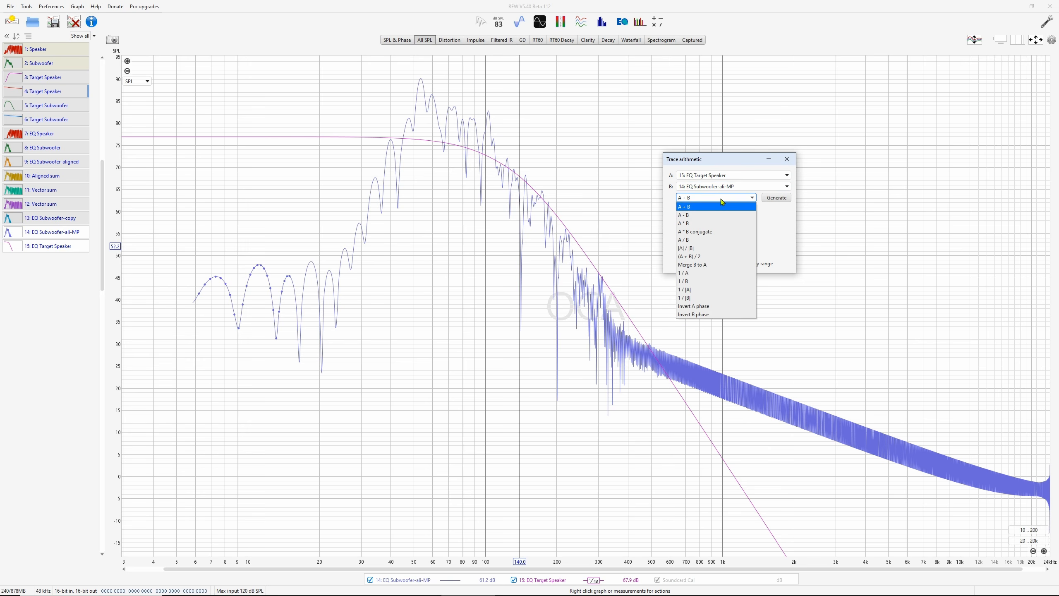
click(708, 241)
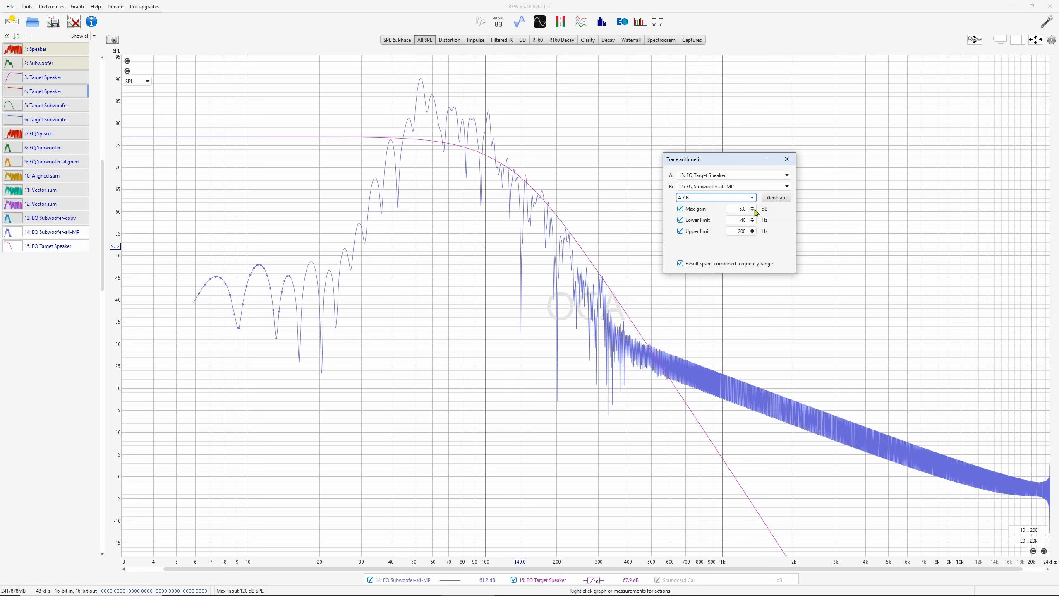
click(734, 221)
click(734, 231)
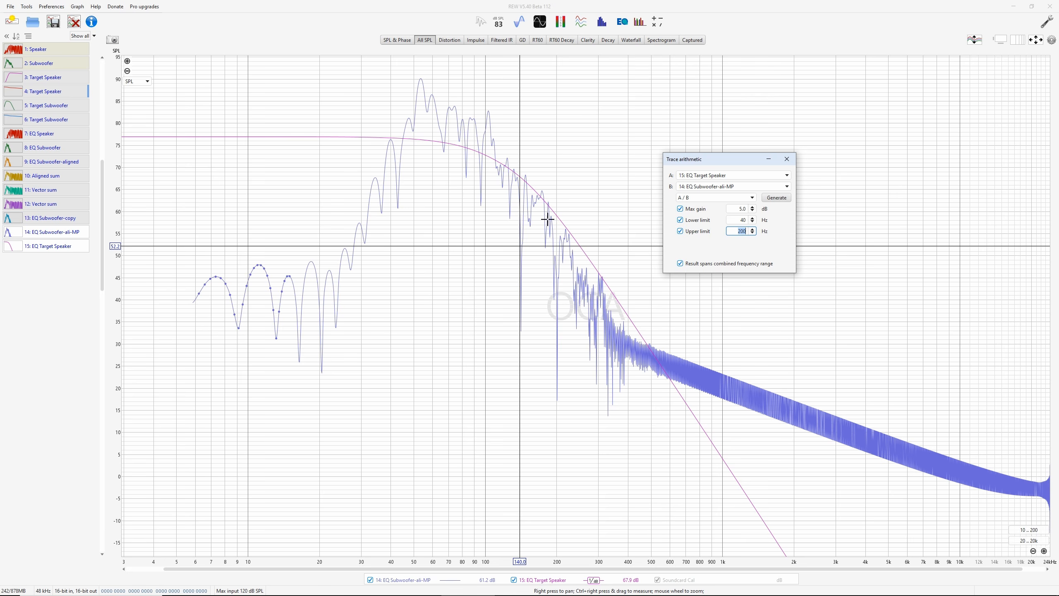
click(772, 198)
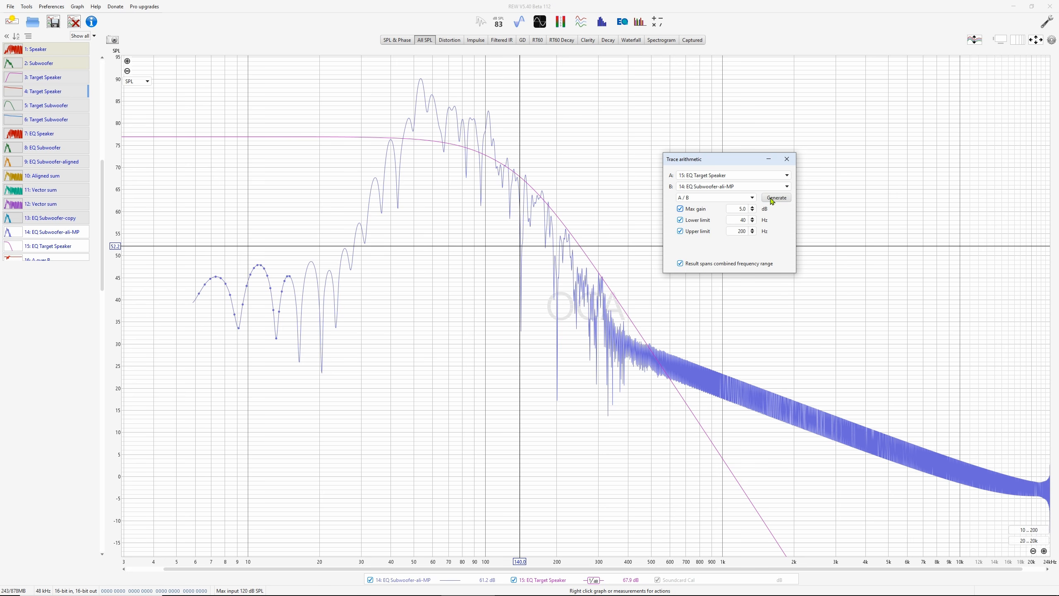
click(793, 161)
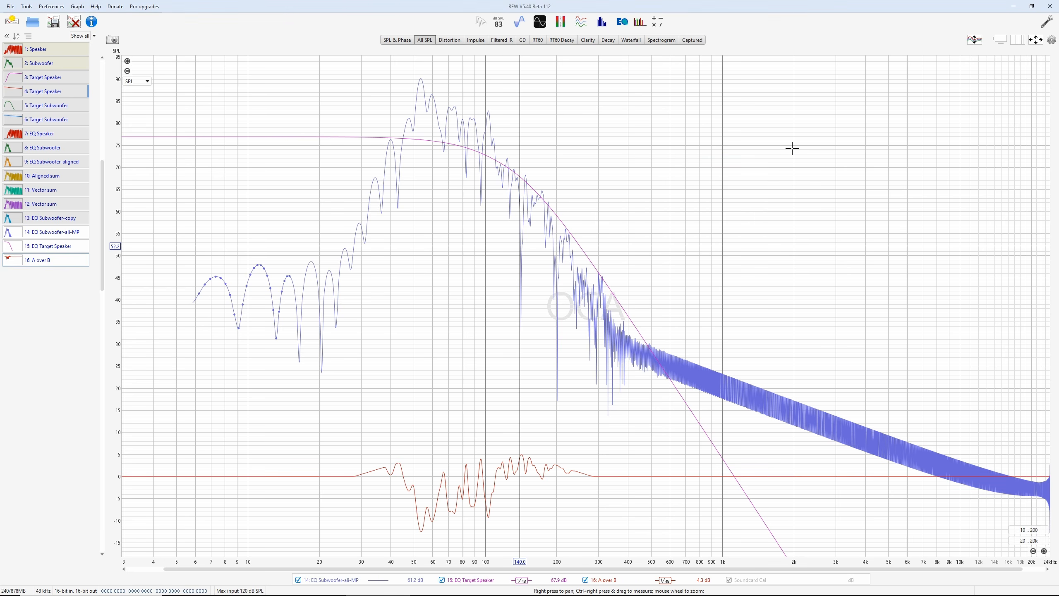
- Remove the smoothing from 16: A over B and make a minimum phase copy of it with data replicated outside range
right_click(787, 132)
click(871, 140)
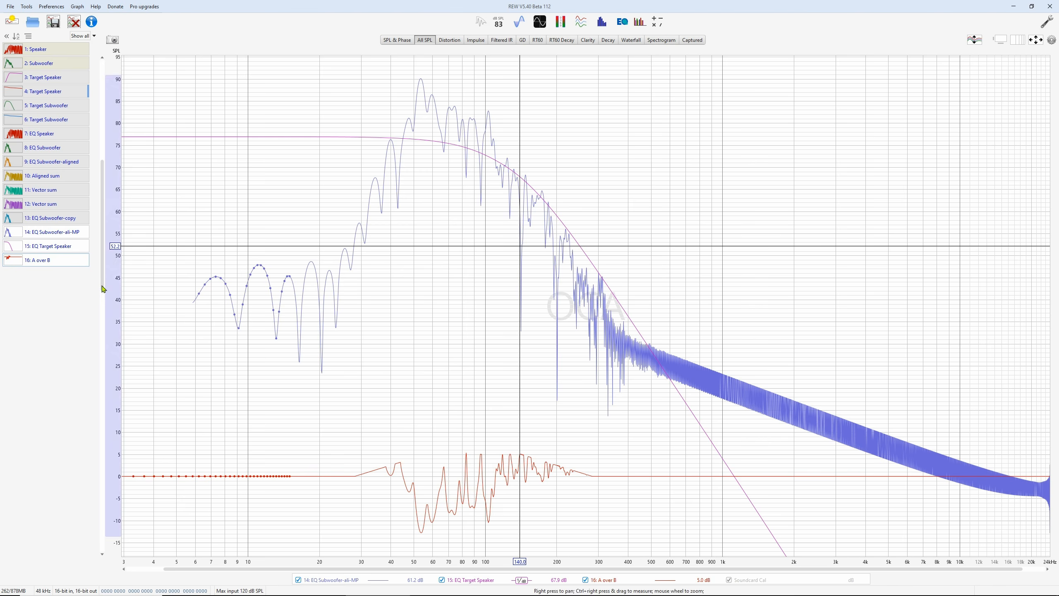
right_click(52, 261)
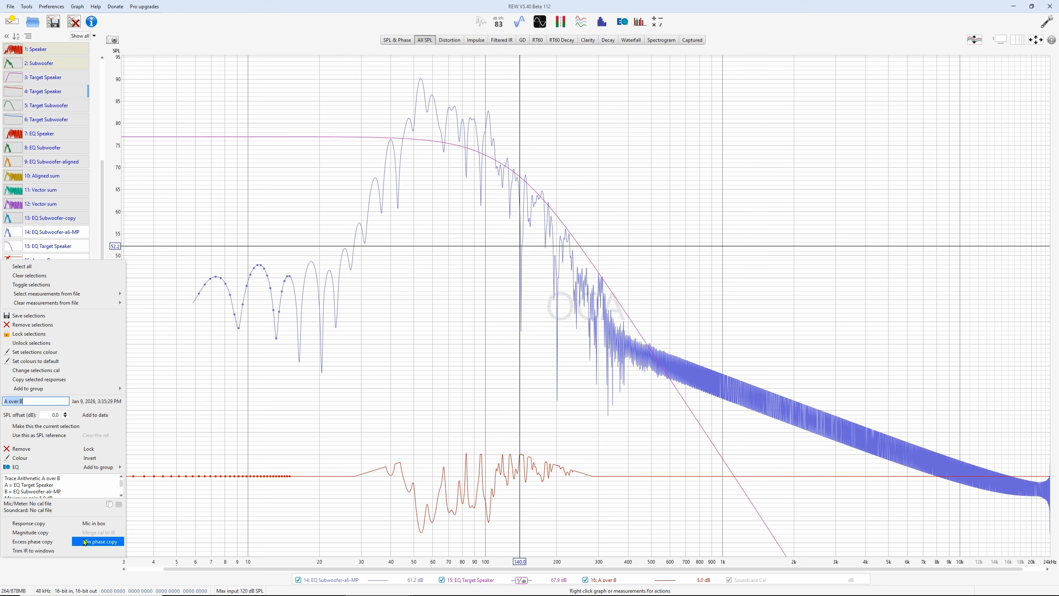
click(100, 541)
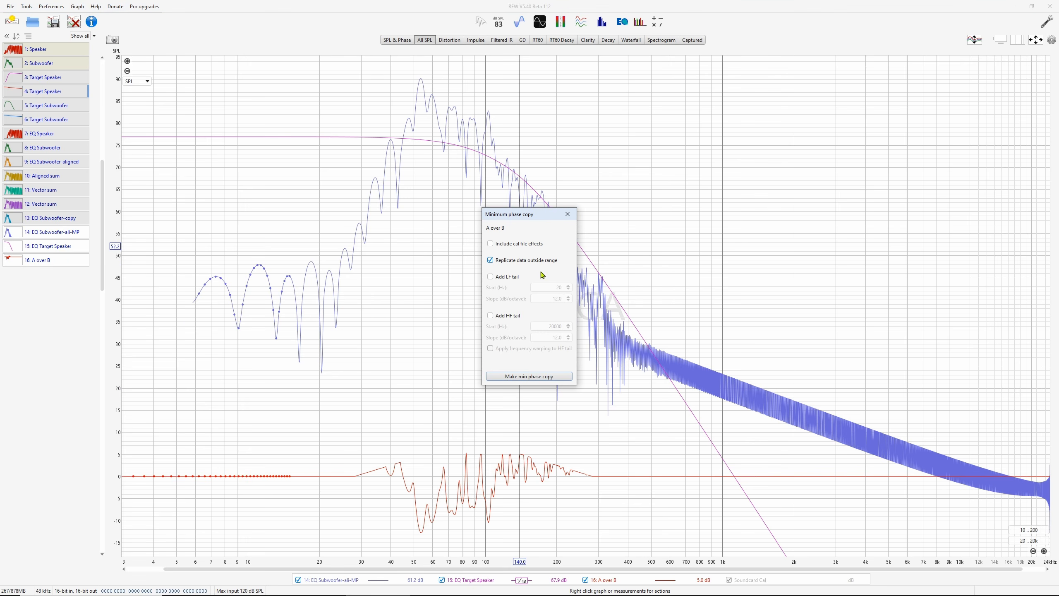
click(517, 377)
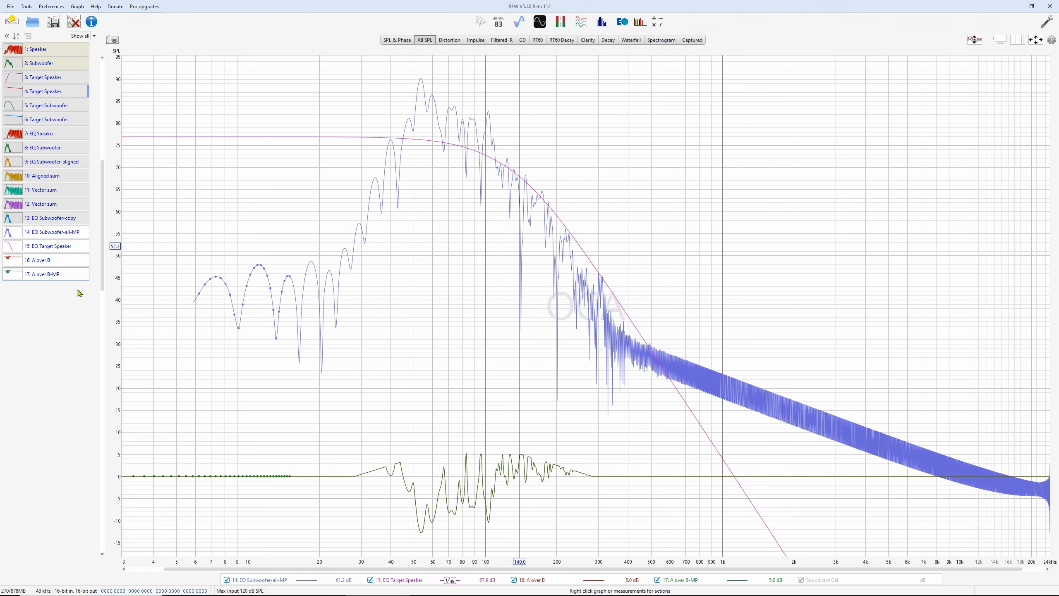
- Hide traces 16: A over B, 14: EQ Subwoofer-ali-MP and 15: EQ Target Speaker, and show 9: EQ Subwoofer-aligned
click(70, 261)
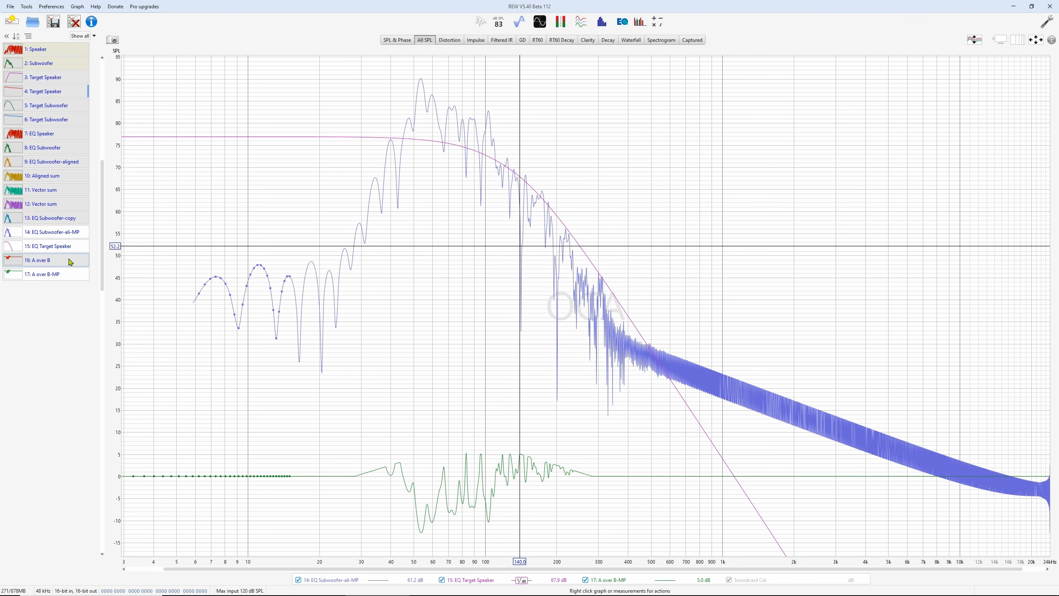
click(70, 237)
click(69, 247)
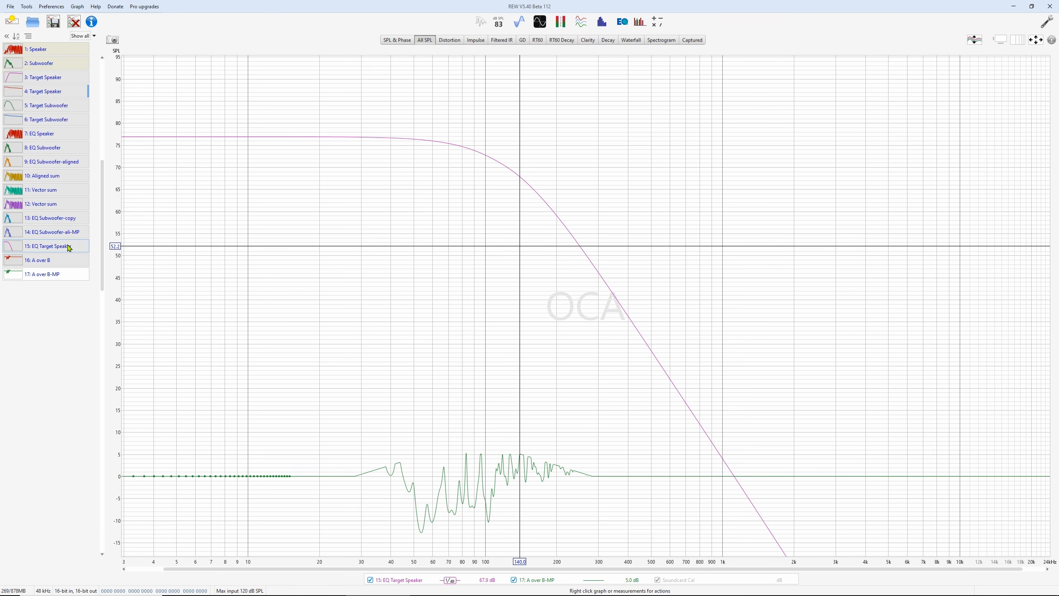
click(64, 162)
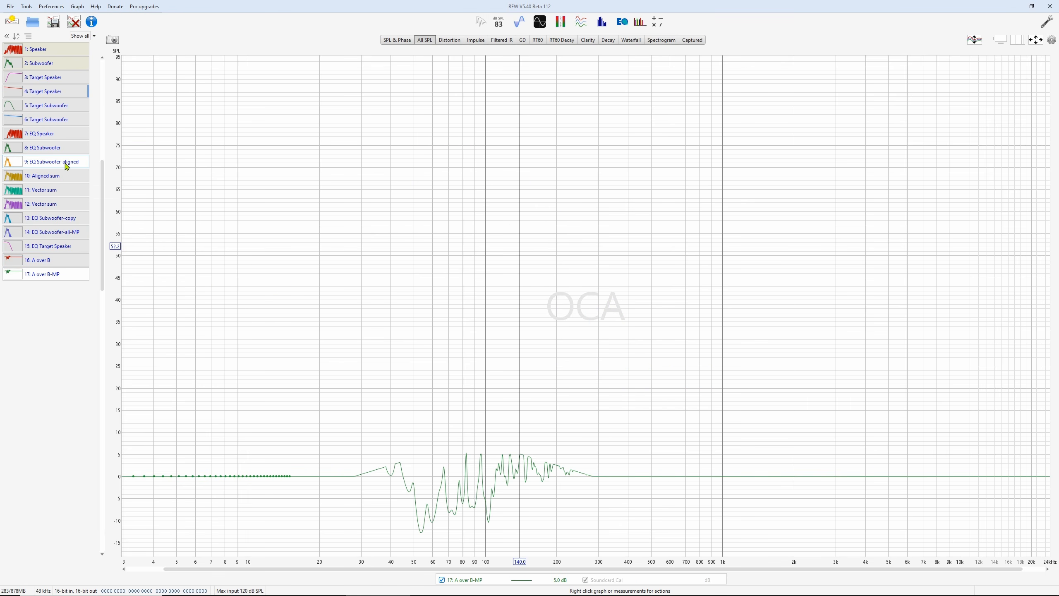
- Multiply 9: EQ Subwoofer-aligned by 17: A over B-MP (A * B) with trace arithmetic across their combined frequency range
click(657, 21)
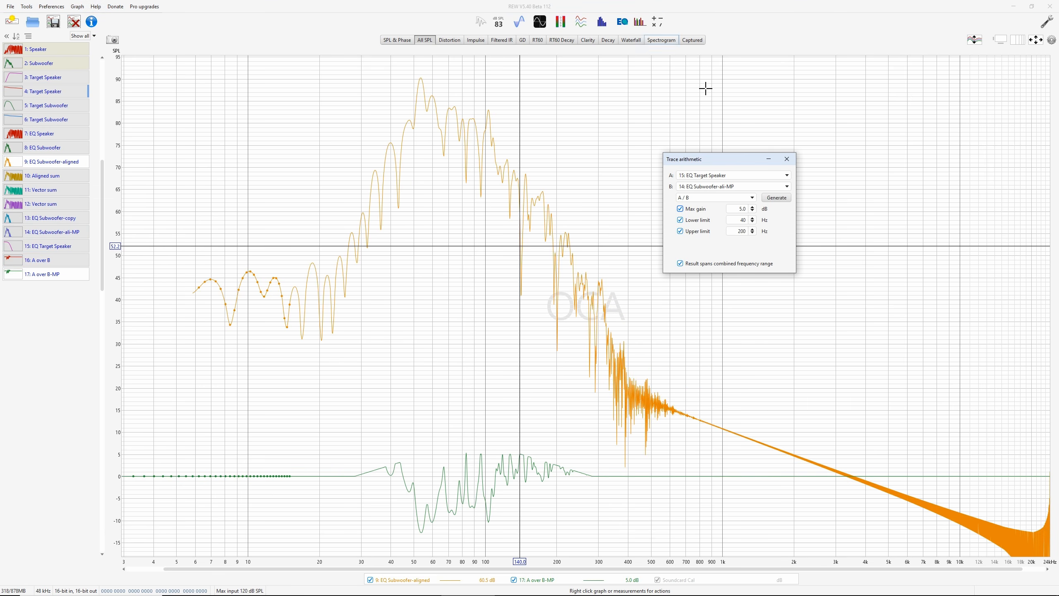
click(746, 181)
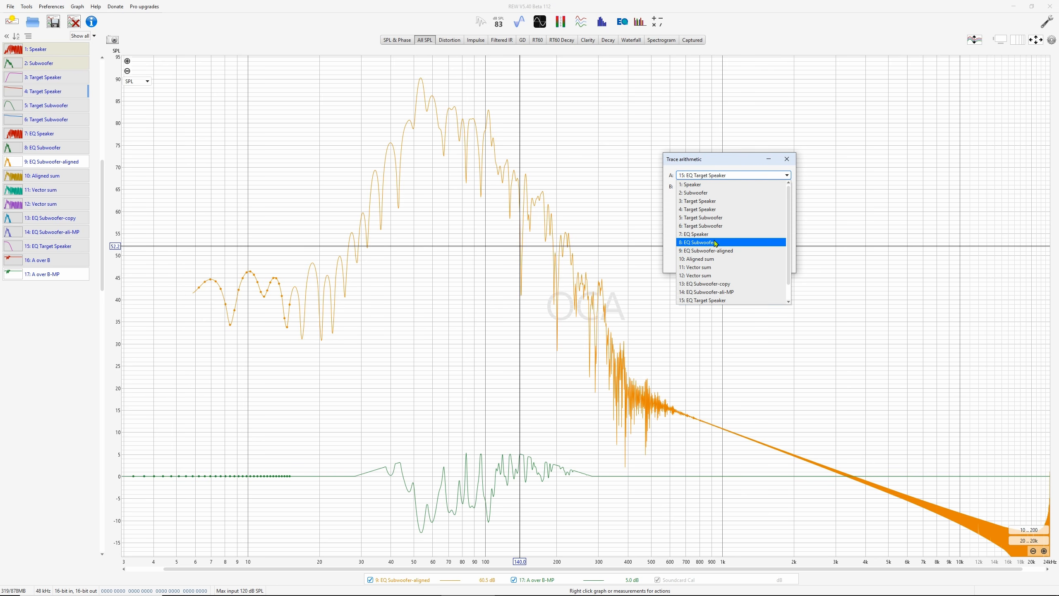
click(720, 251)
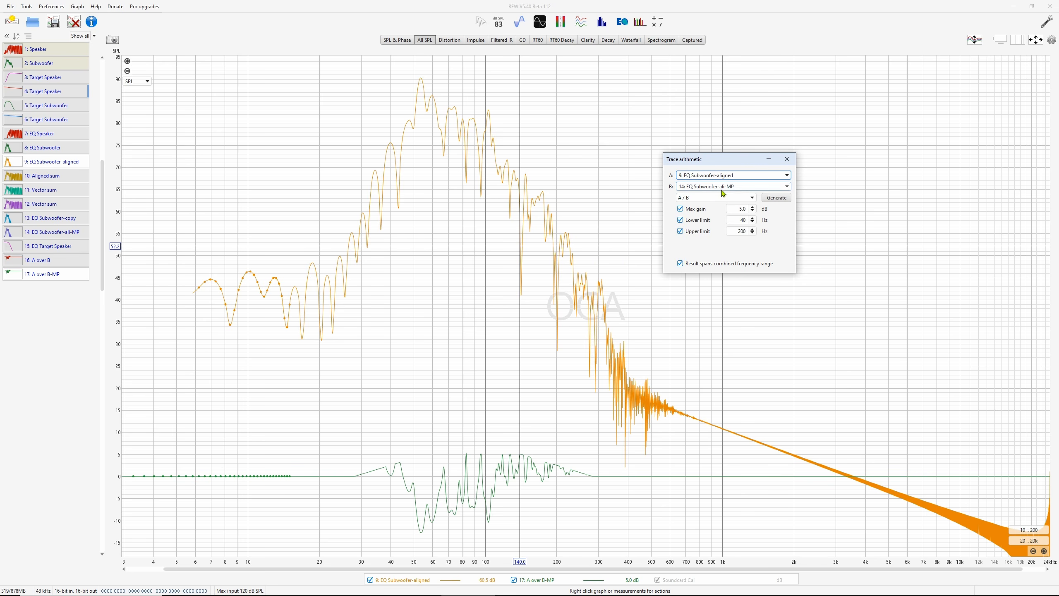
click(723, 189)
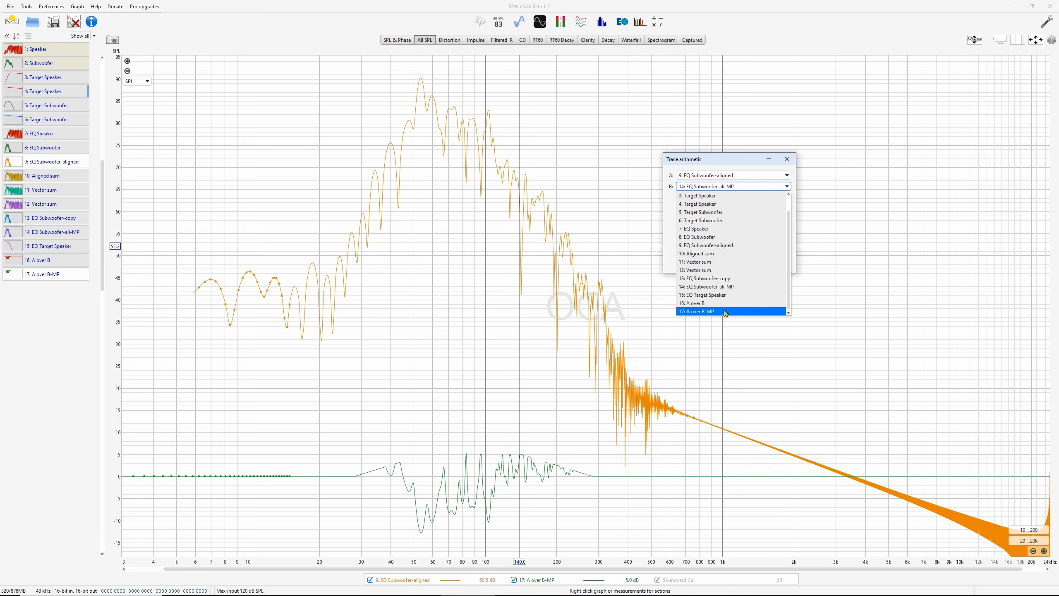
click(725, 313)
click(710, 199)
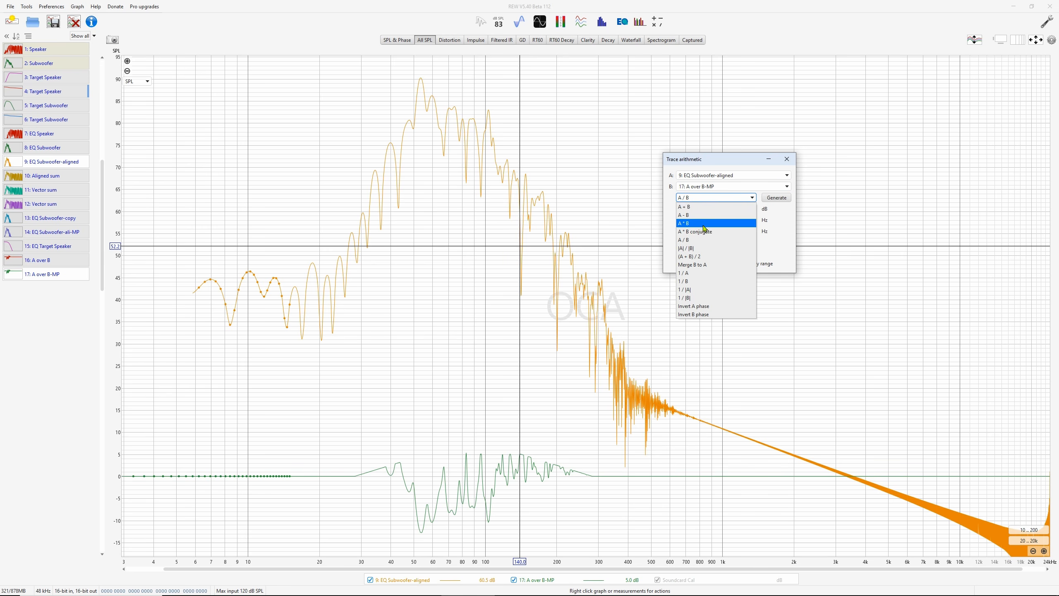
click(703, 225)
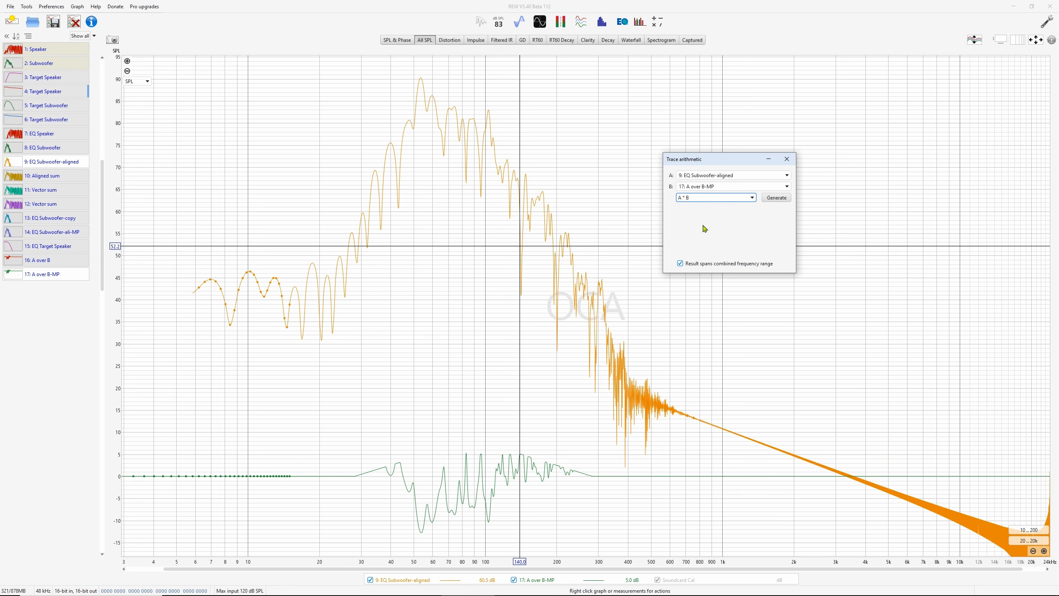
click(775, 199)
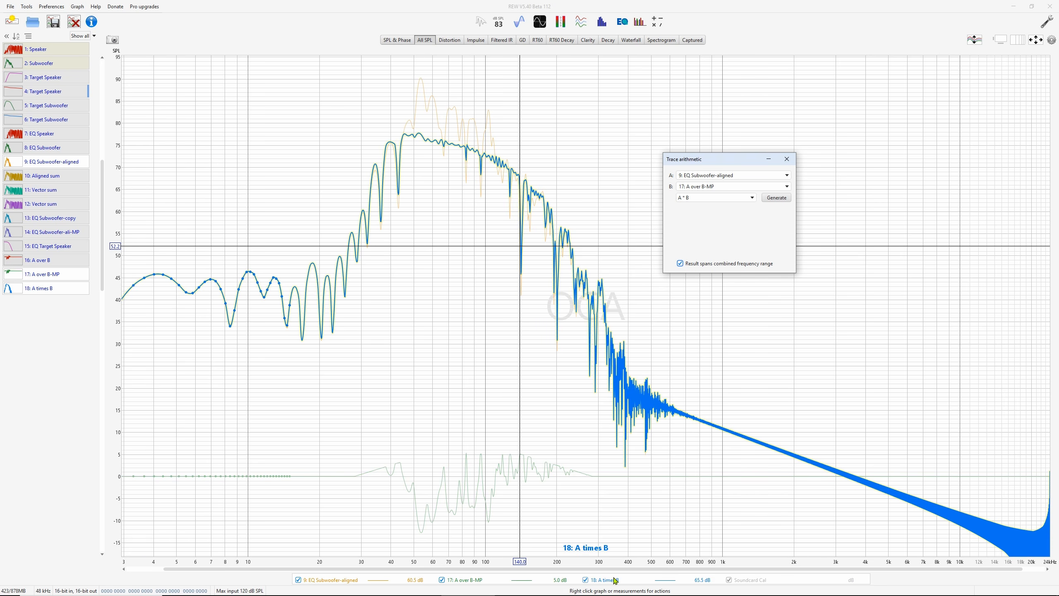
click(787, 159)
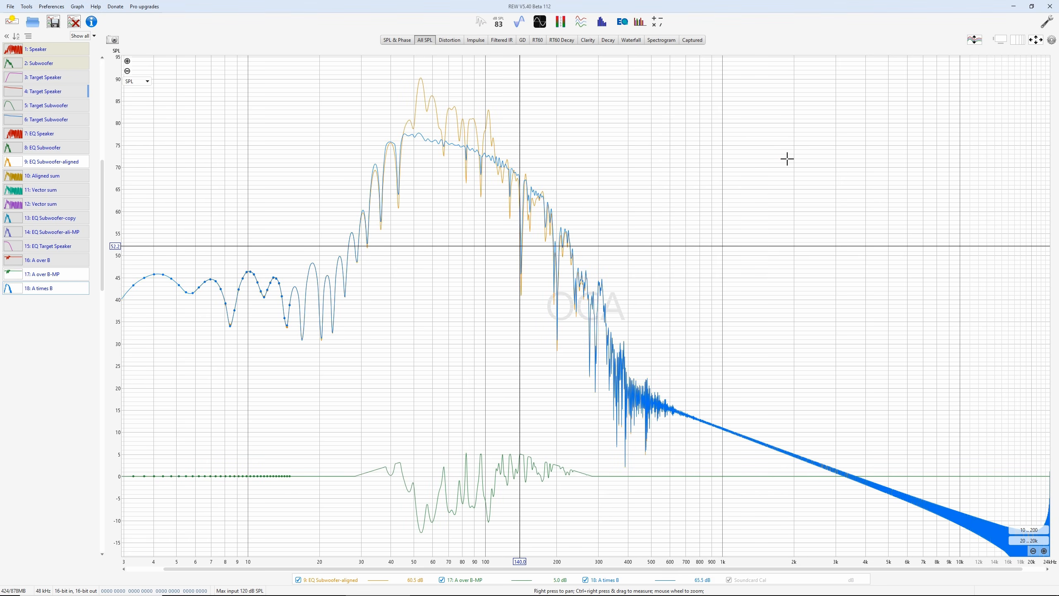
- Show 3: Target Speaker and make a minimum phase copy of 7: EQ Speaker with data replicated outside range
click(63, 79)
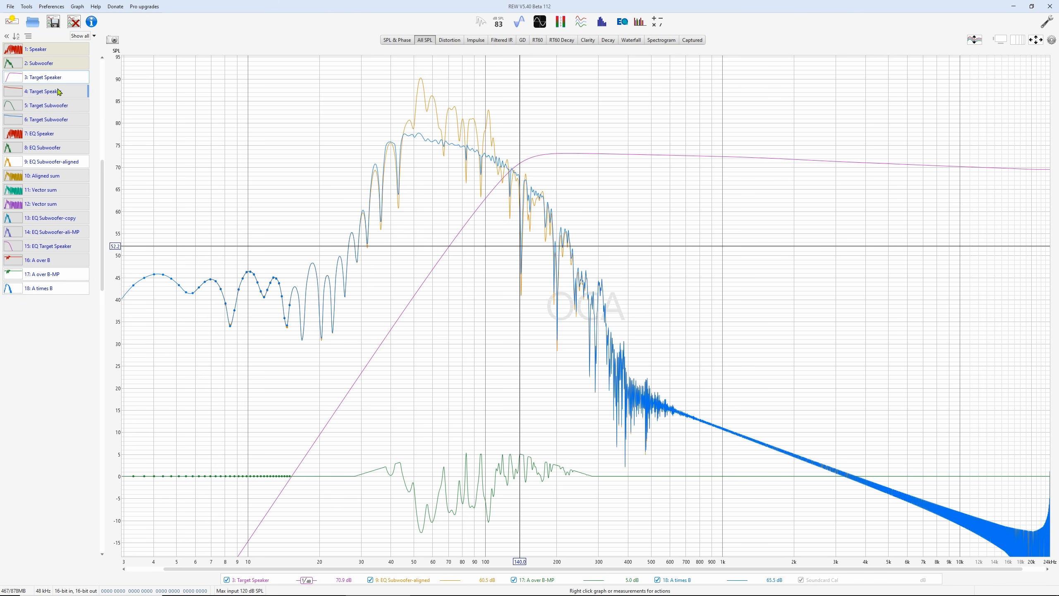
right_click(50, 134)
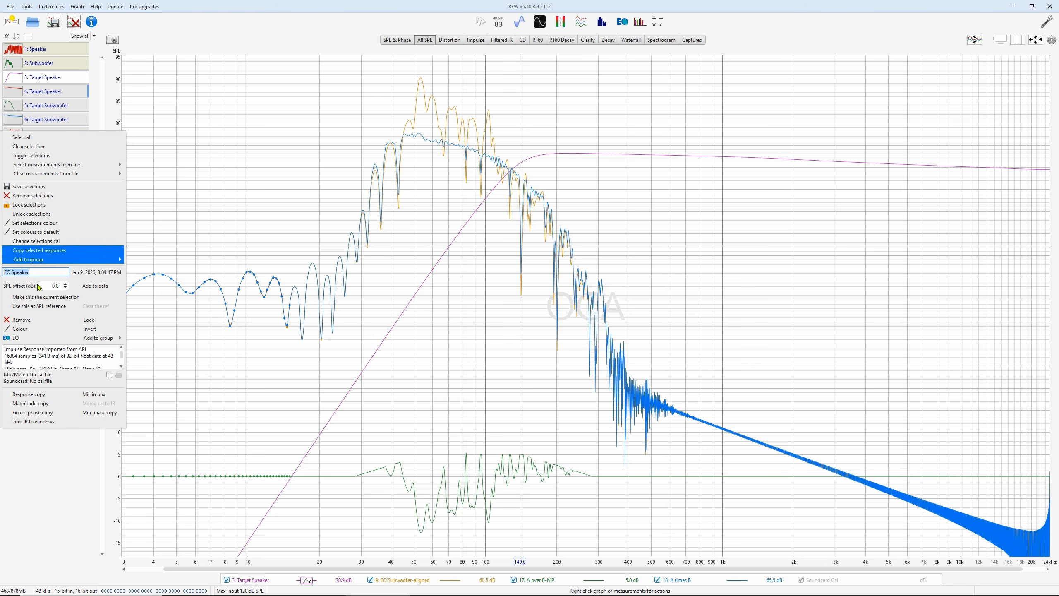
click(98, 414)
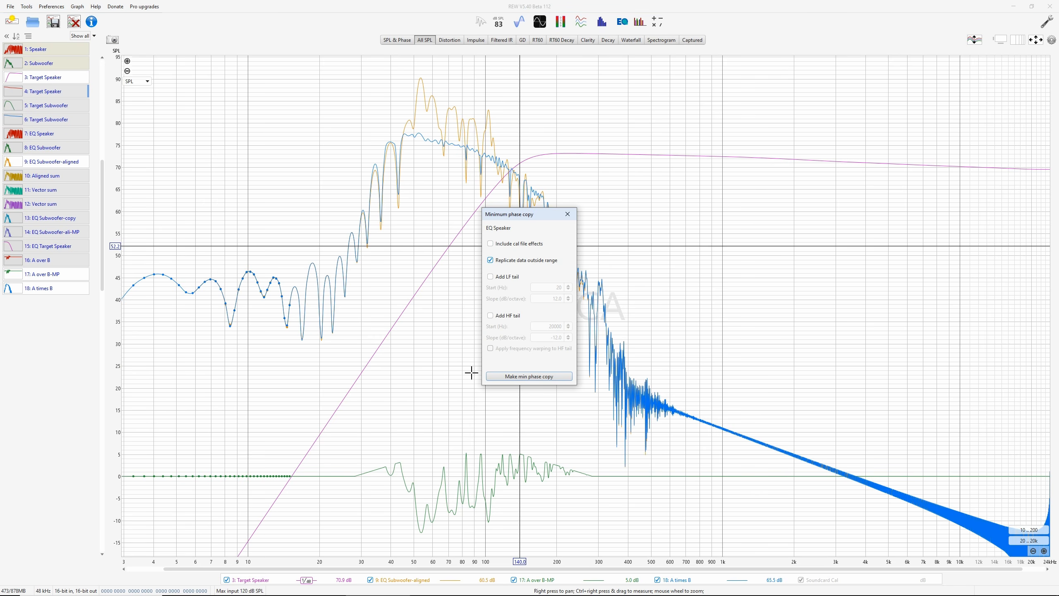
click(518, 376)
- Hide 9: EQ Subwoofer-aligned, 17: A over B-MP and 18: A times B, keeping only 3: Target Speaker and 19: EQ Speaker-MP shown
click(59, 162)
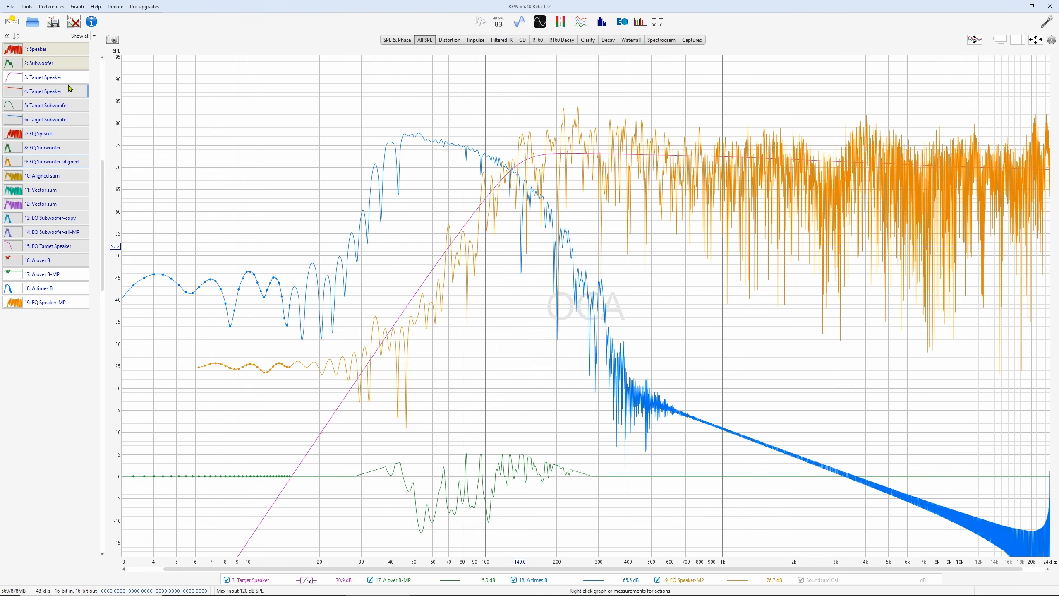
click(66, 78)
click(67, 277)
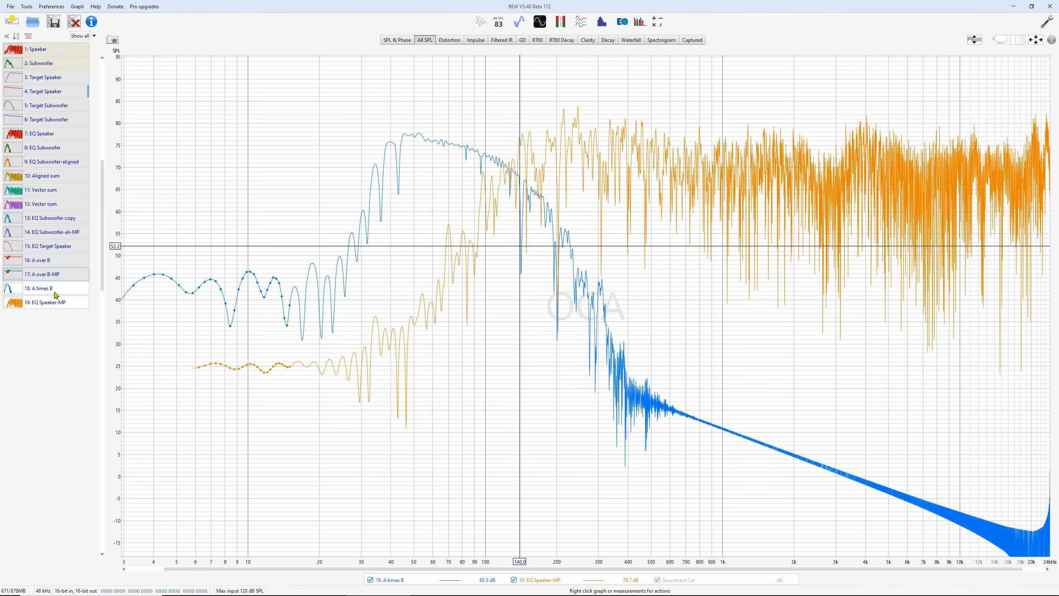
click(57, 288)
click(53, 95)
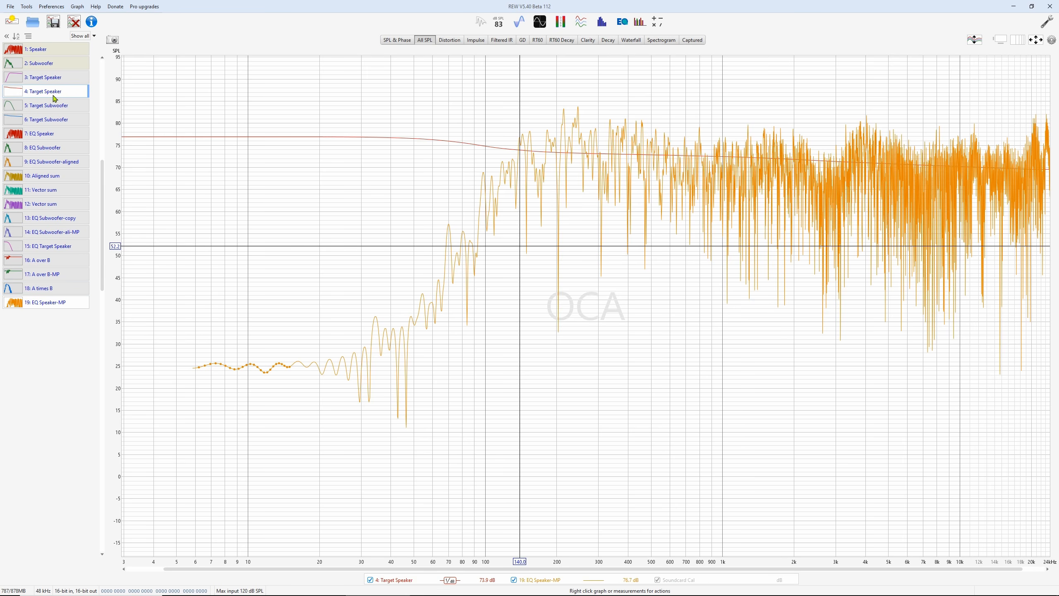
click(53, 98)
click(54, 80)
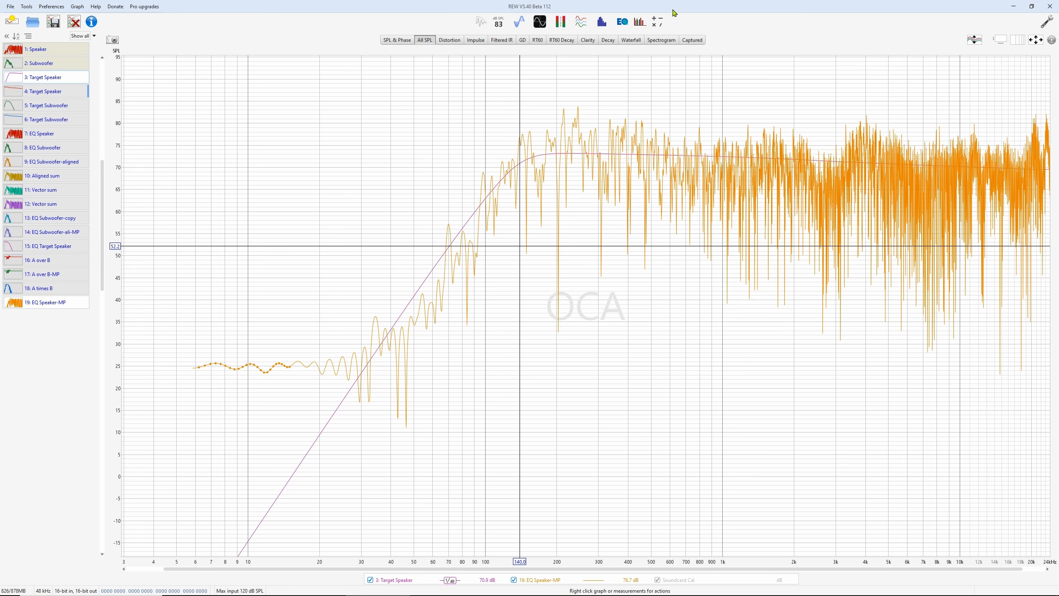
- Set up trace arithmetic with 3: Target Speaker as A, 19: EQ Speaker-MP as B and the operation A / B
click(658, 23)
click(723, 176)
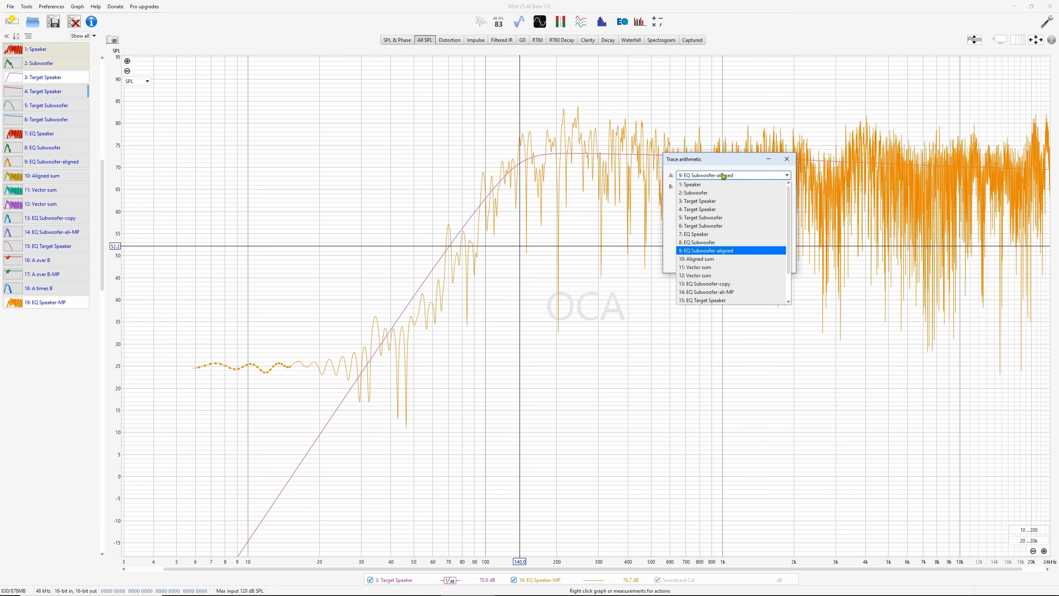
click(692, 201)
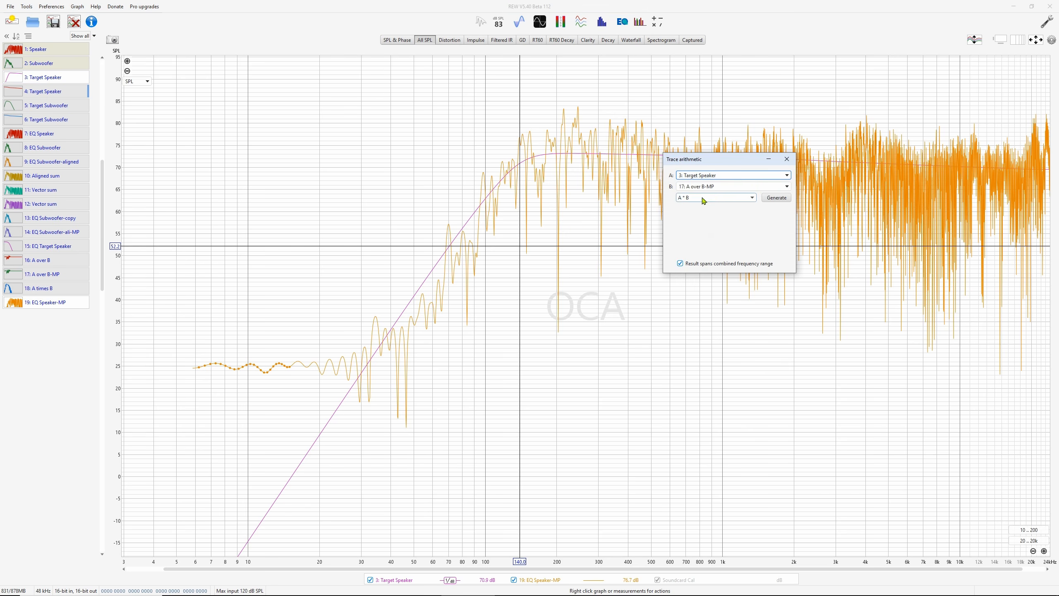
click(714, 191)
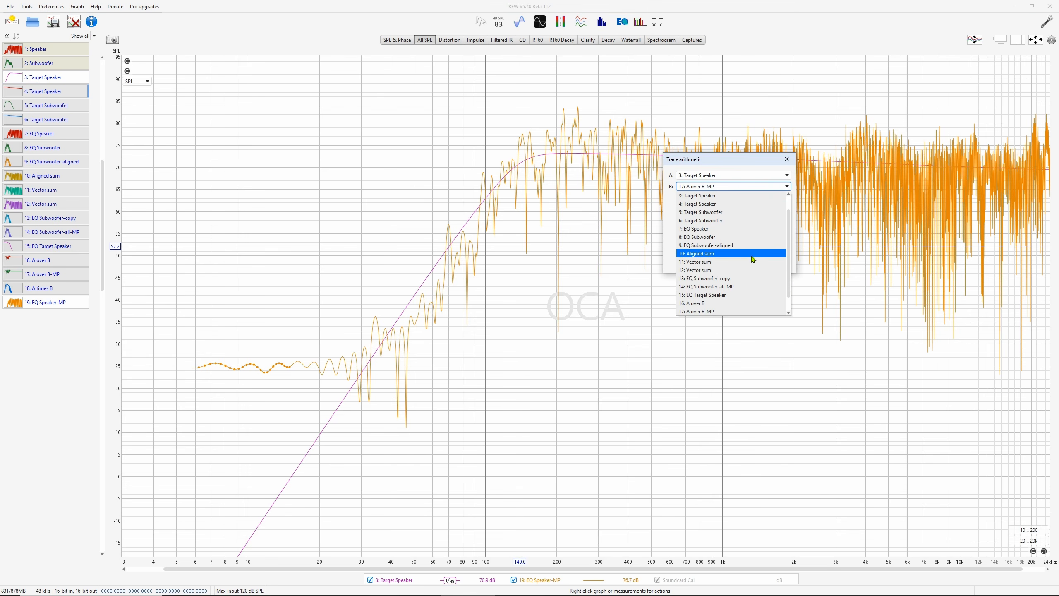
click(713, 316)
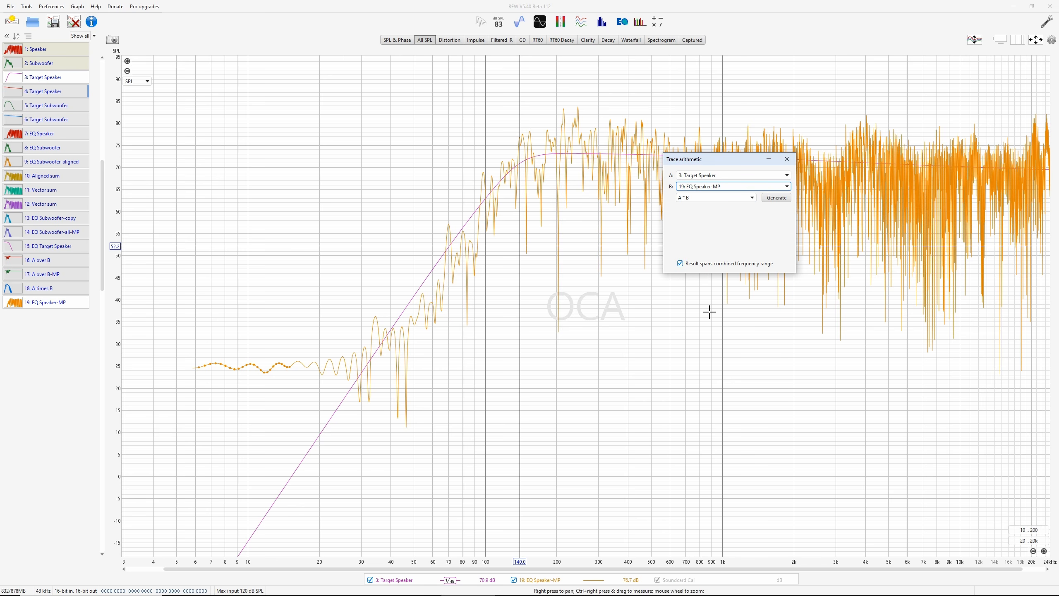
click(724, 199)
click(704, 240)
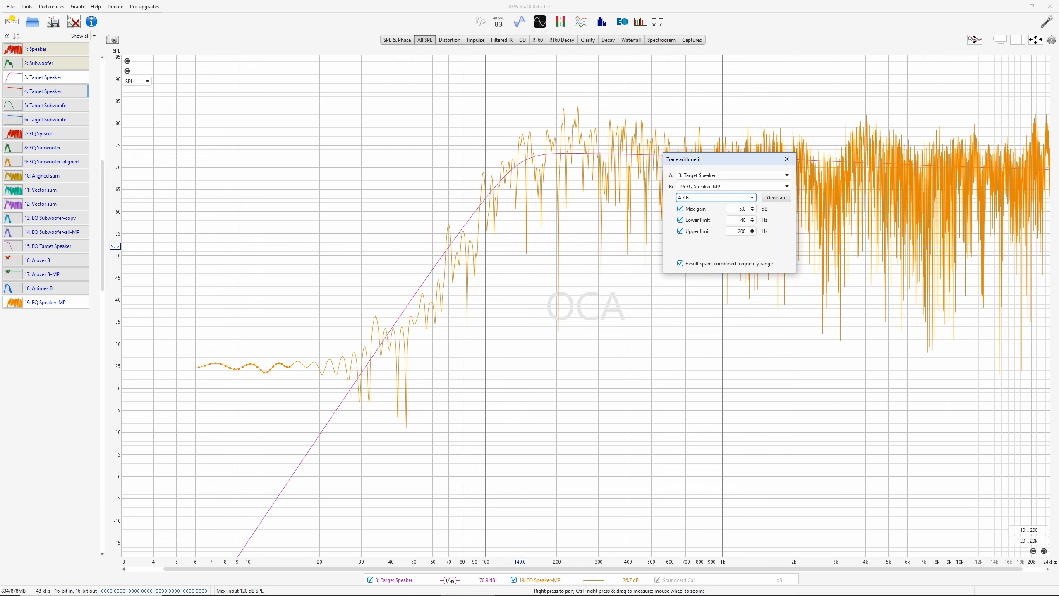
- Place the graph cursor at about 94 Hz and set the division's lower limit to 94 Hz
click(478, 206)
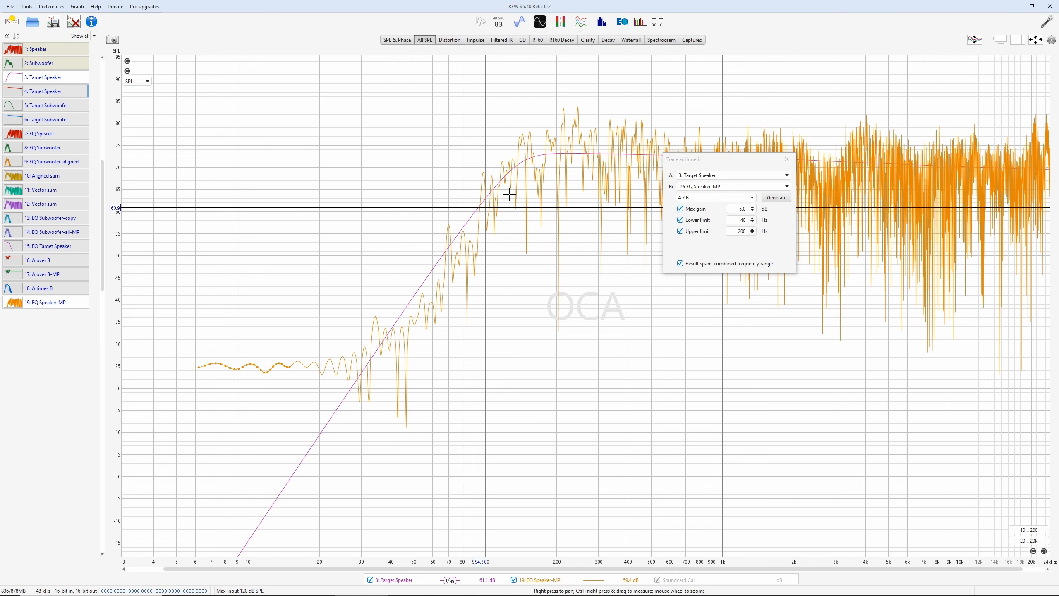
click(736, 220)
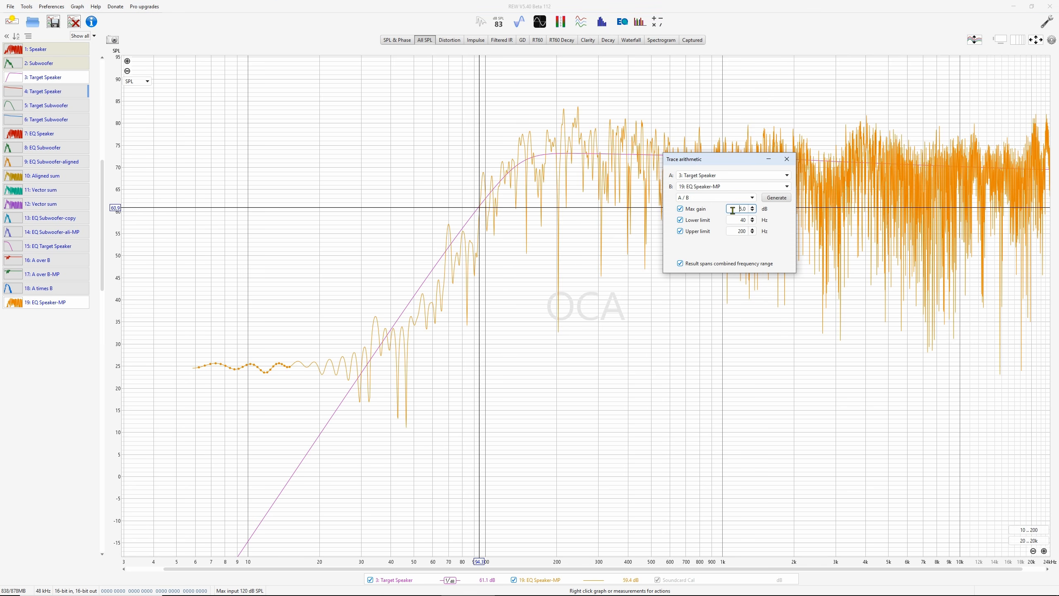
double_click(736, 220)
text(94)
key(Return)
- Apply Var smoothing to the shown traces and generate the division with 5.0 dB max gain and limits of 94 to 200 Hz
right_click(683, 319)
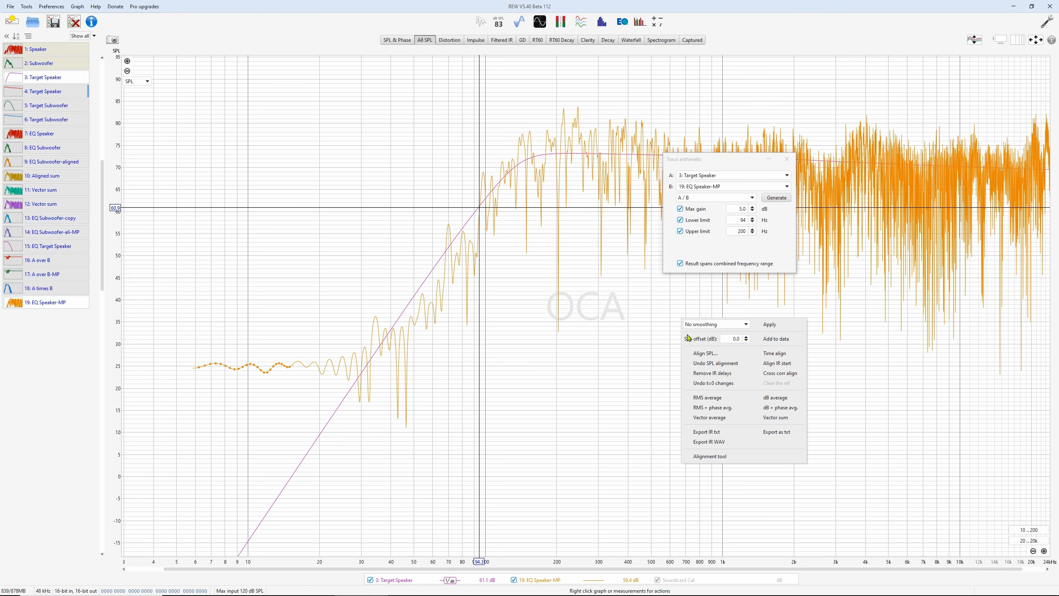
click(734, 326)
click(713, 392)
click(772, 325)
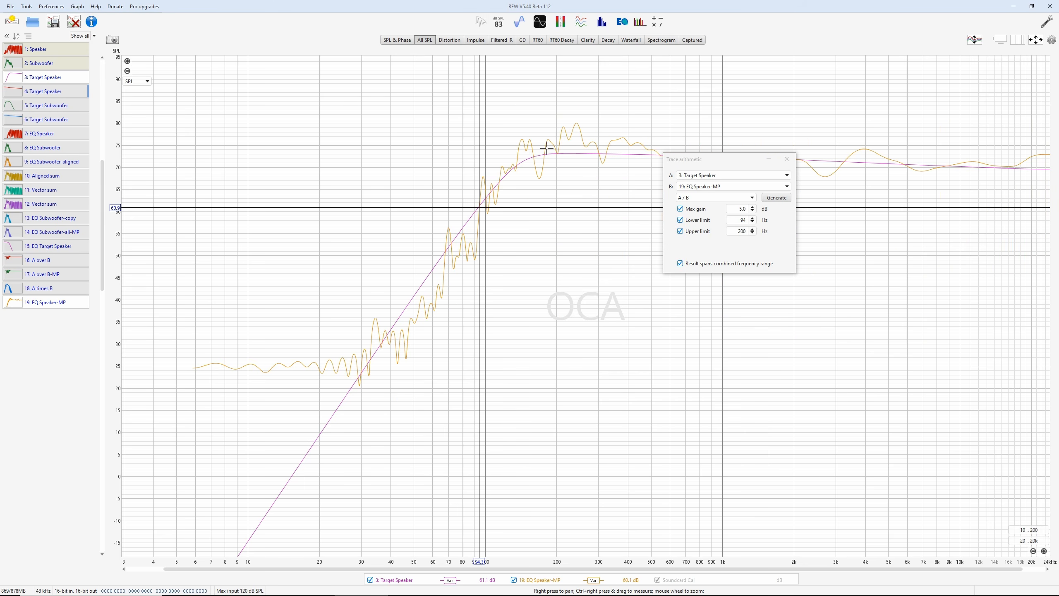
click(773, 200)
click(774, 202)
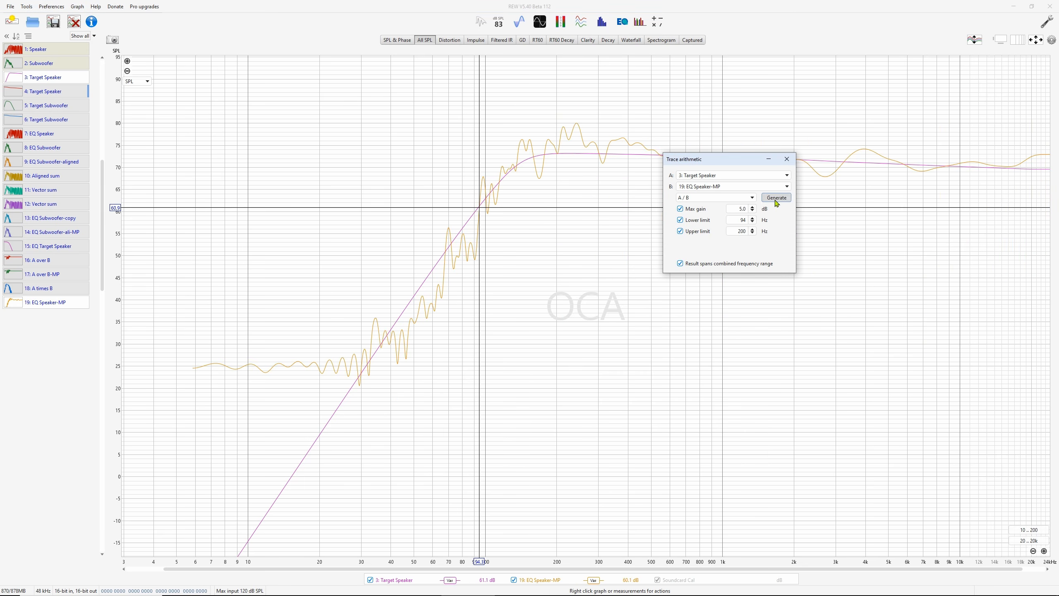
click(787, 158)
- Remove the smoothing from 3: Target Speaker, 19: EQ Speaker-MP and 20: A over B
right_click(698, 351)
click(761, 345)
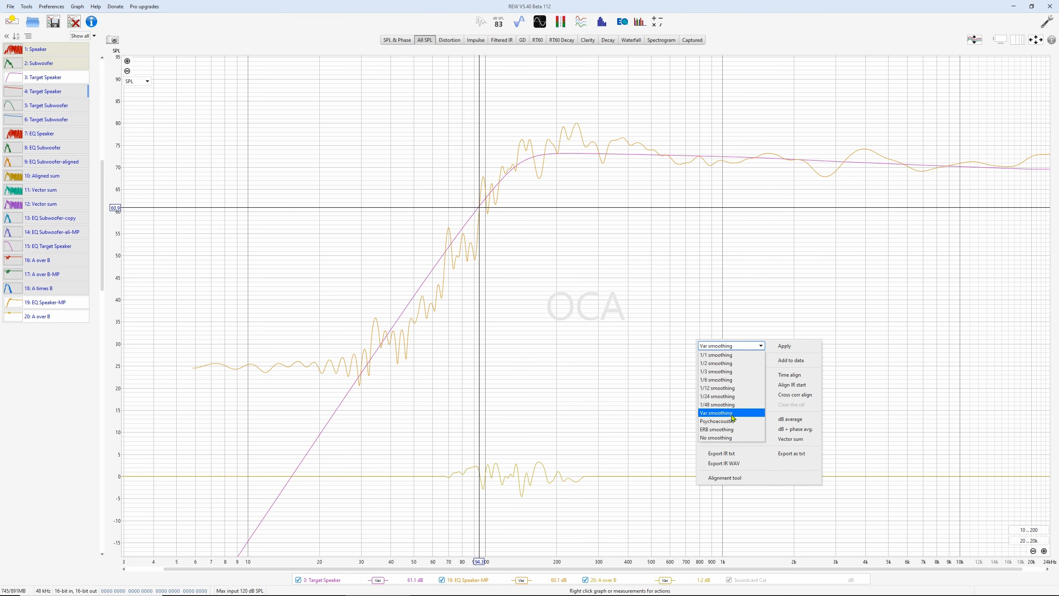
click(719, 437)
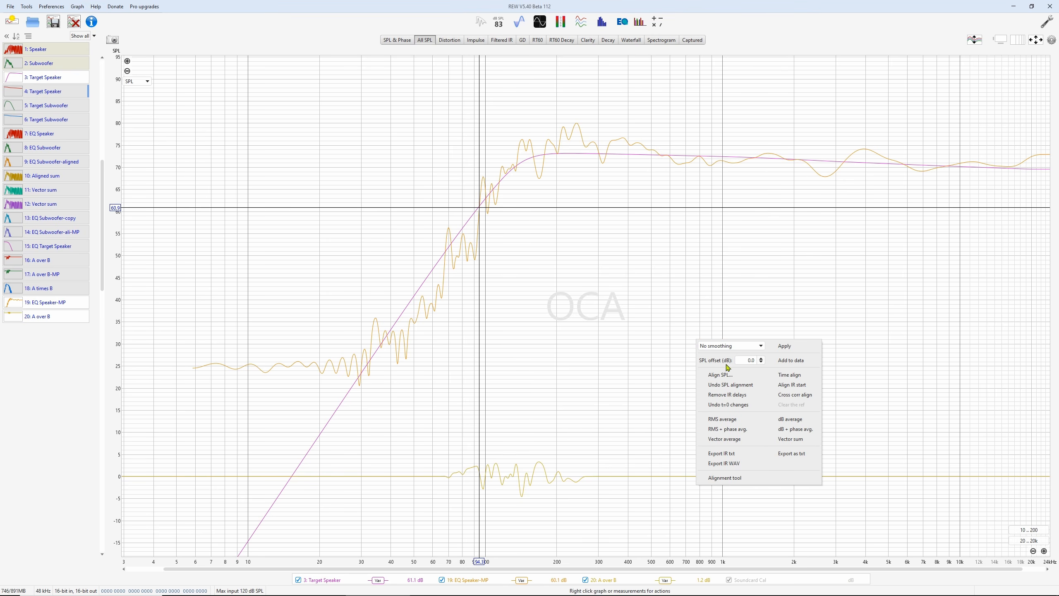
click(786, 345)
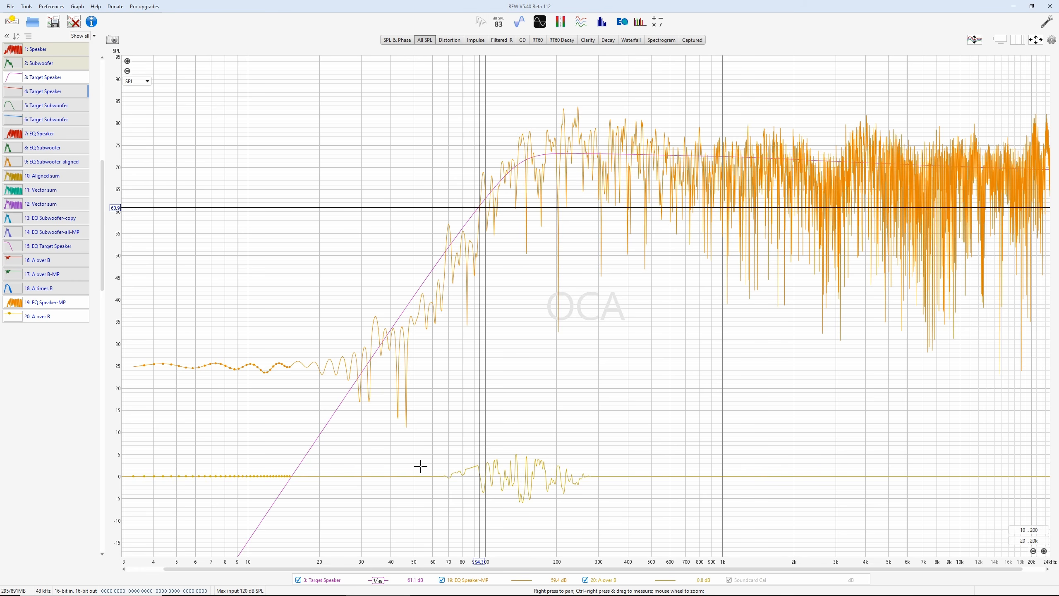
- Clear all trace selections and show only 7: EQ Speaker
mouse_move(39, 307)
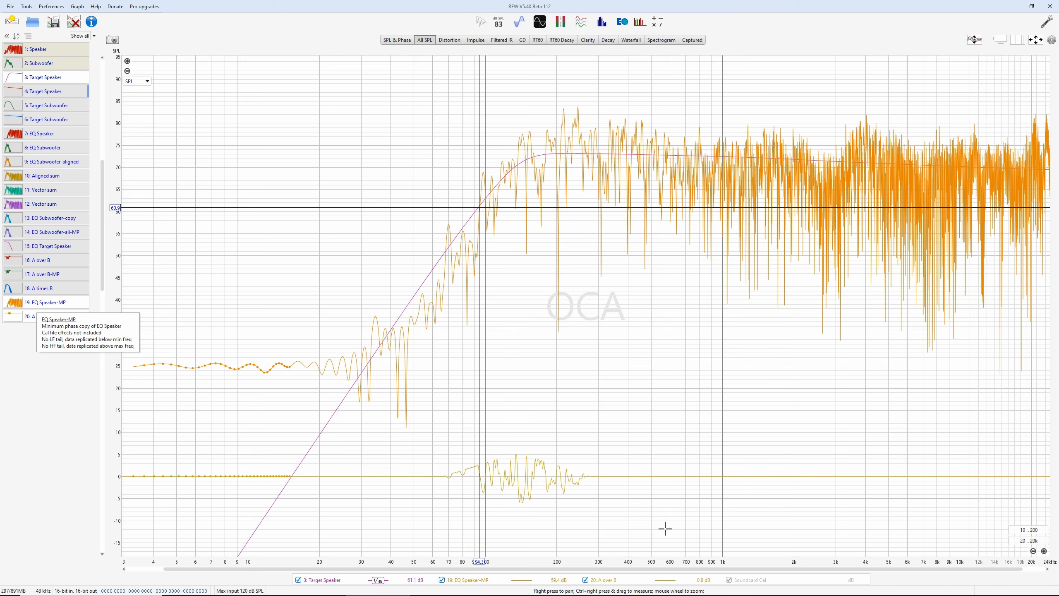
right_click(63, 304)
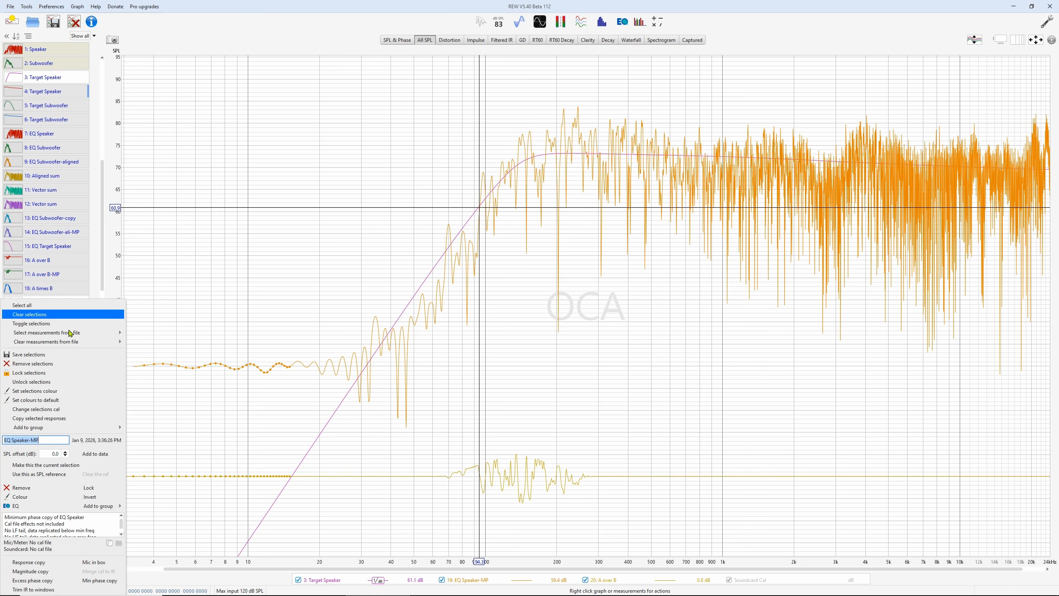
right_click(73, 254)
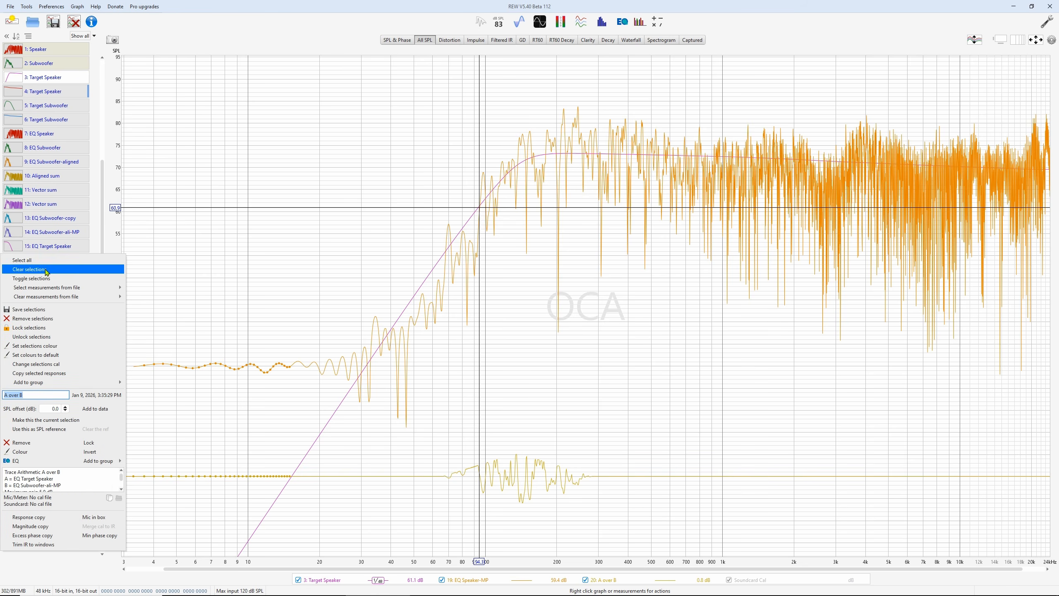
click(46, 269)
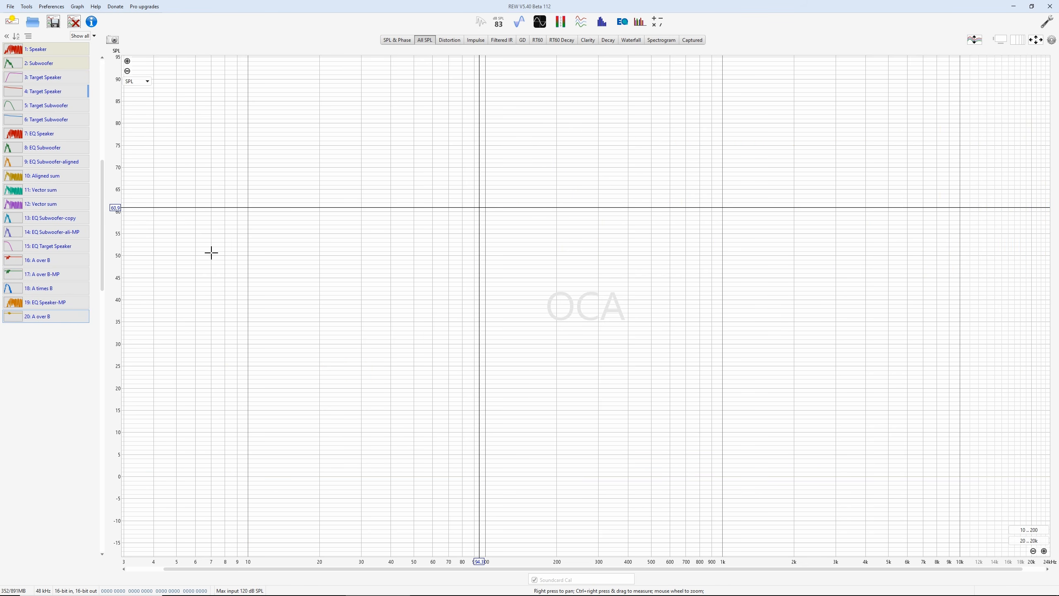
click(61, 137)
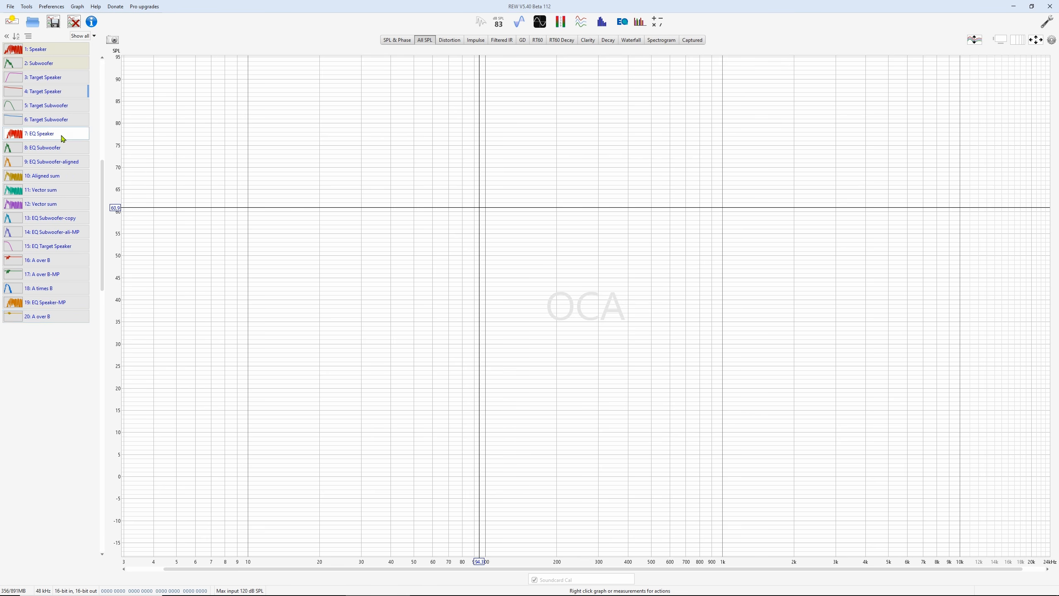
- Apply Var smoothing to 7: EQ Speaker and make a minimum phase copy of it with data replicated outside range
right_click(566, 267)
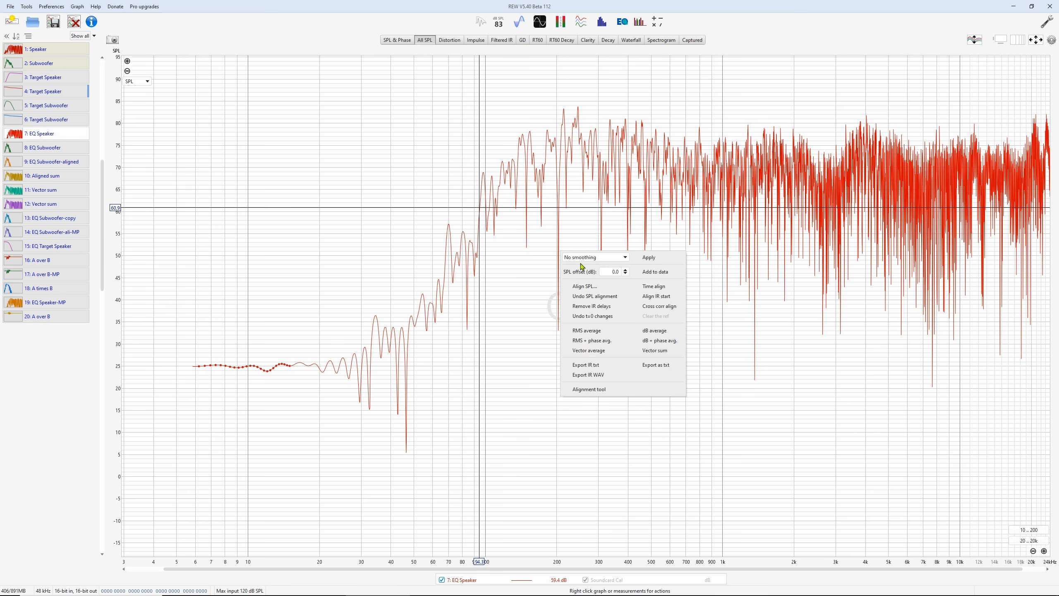
click(621, 255)
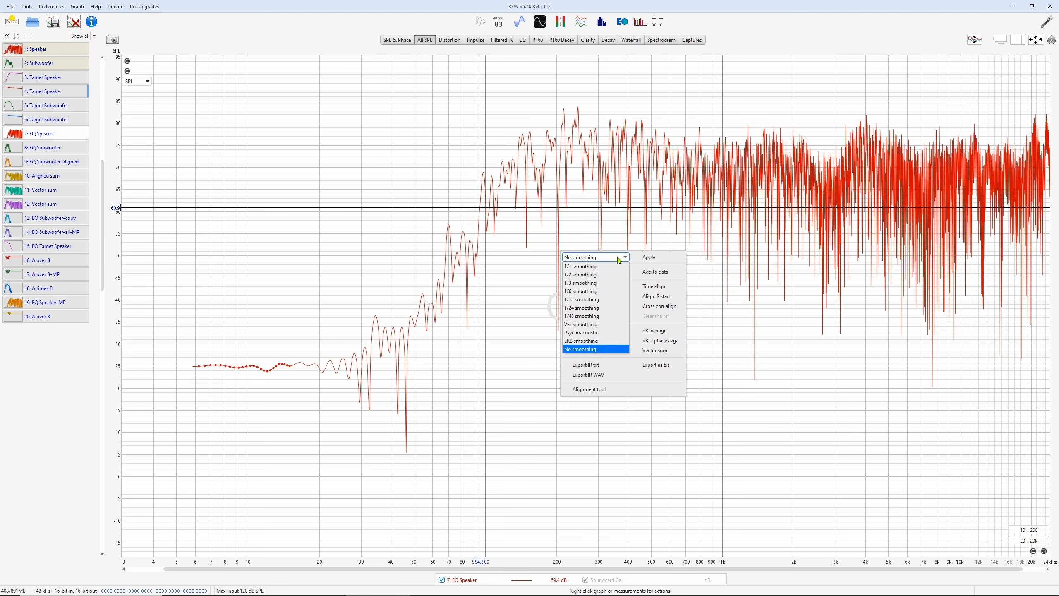
click(592, 326)
click(651, 257)
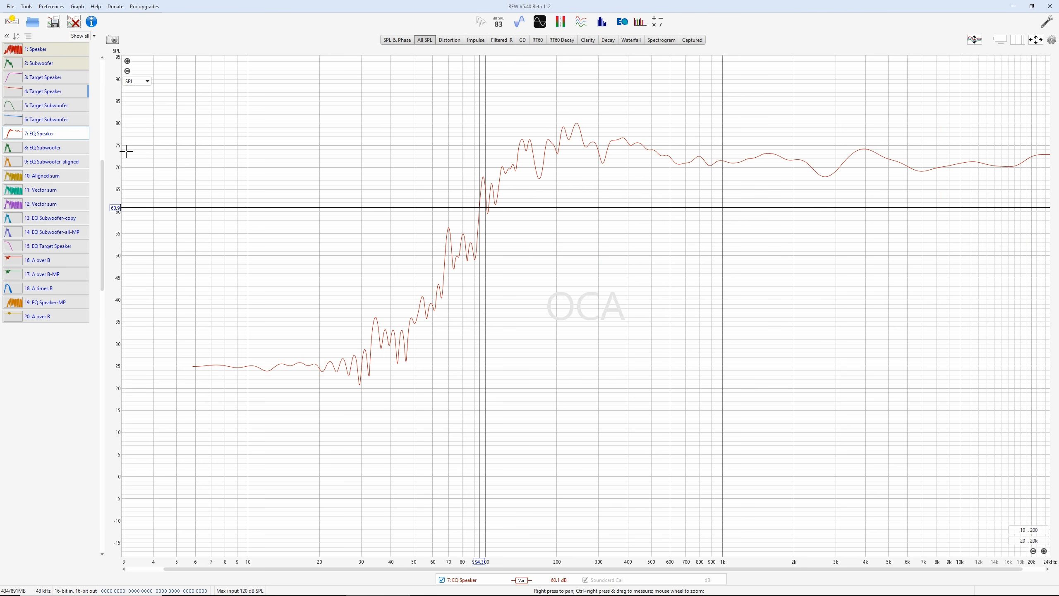
right_click(66, 137)
click(83, 332)
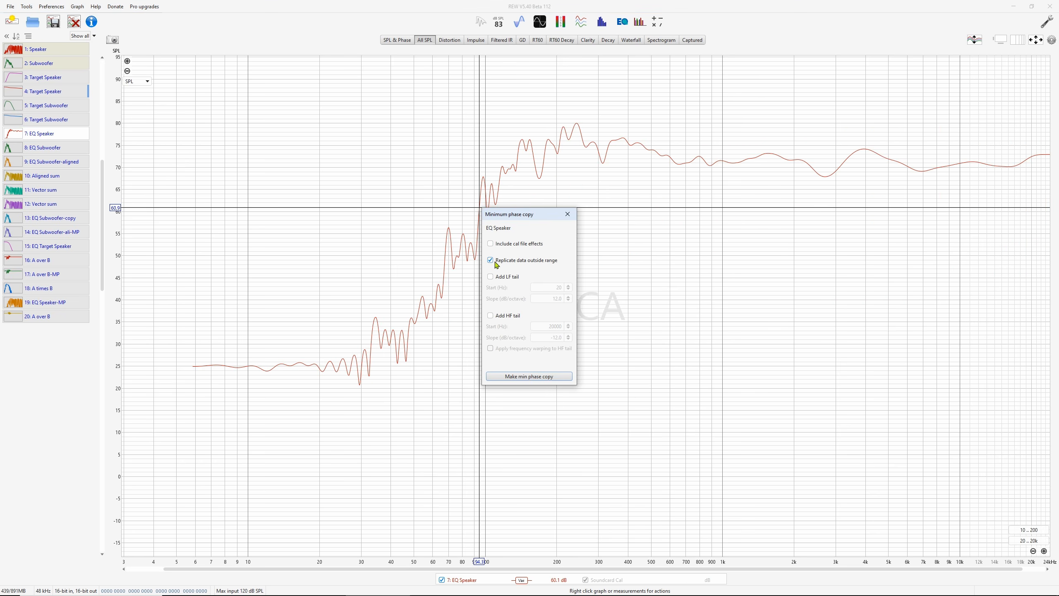
click(523, 377)
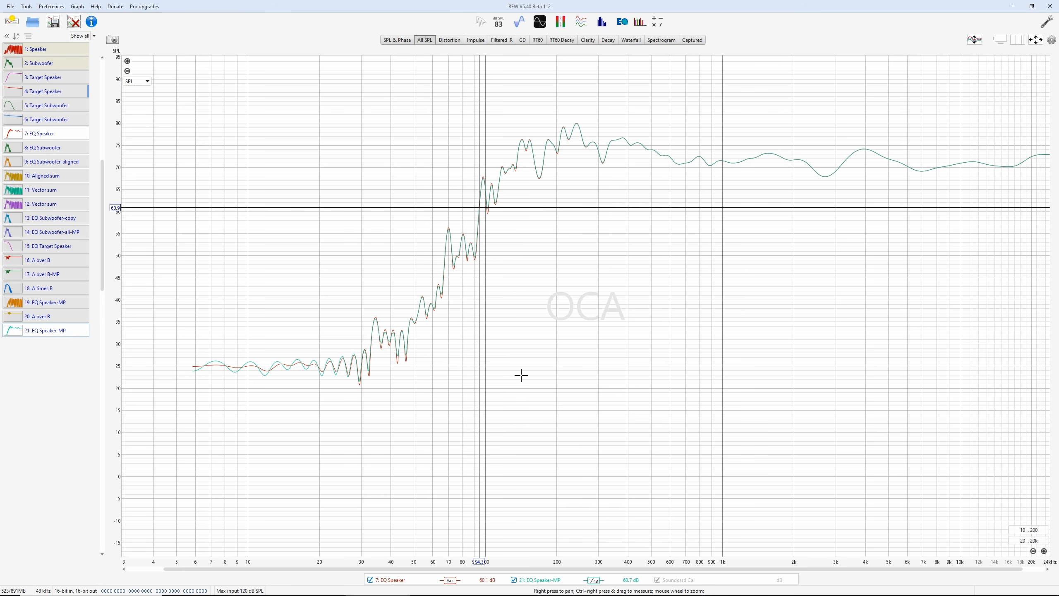
- Divide 3: Target Speaker by 21: EQ Speaker-MP (A / B) with 5.0 dB max gain and limits of 94 to 200 Hz
click(660, 25)
click(721, 187)
scroll(720, 238, down, 1)
click(713, 317)
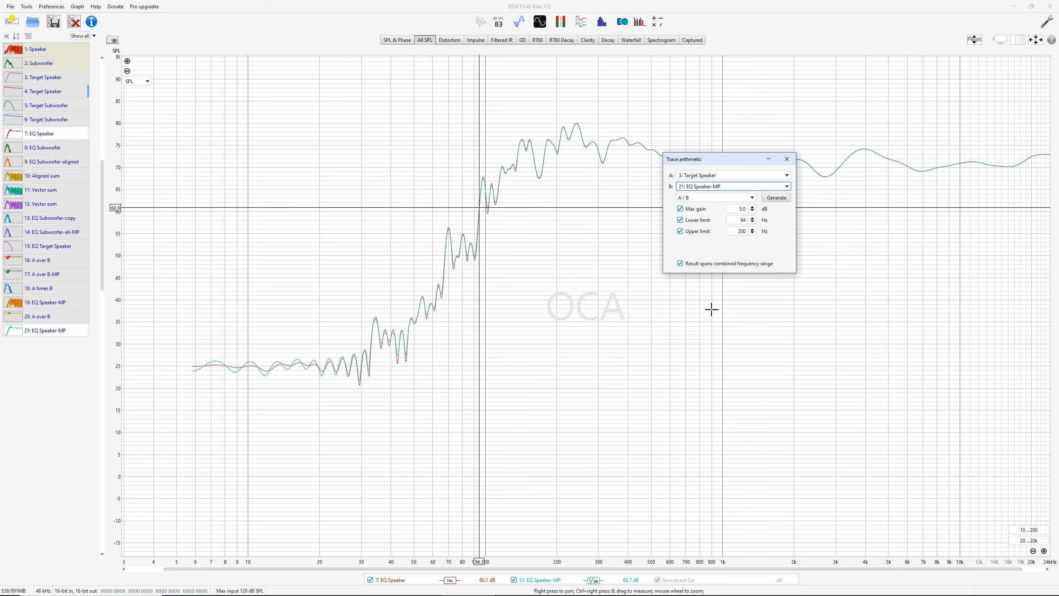
click(706, 198)
click(707, 202)
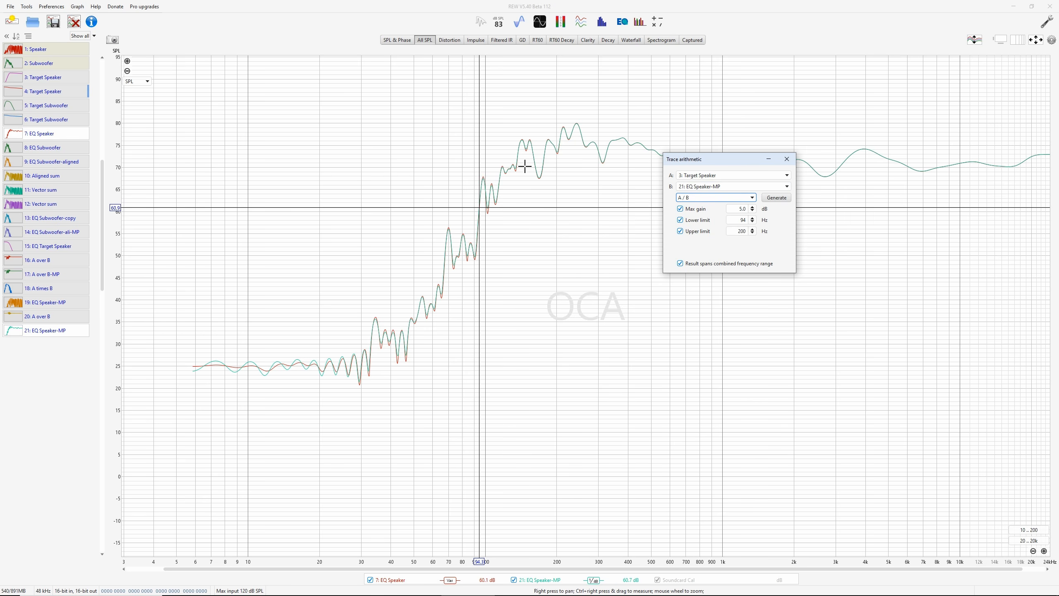
click(788, 199)
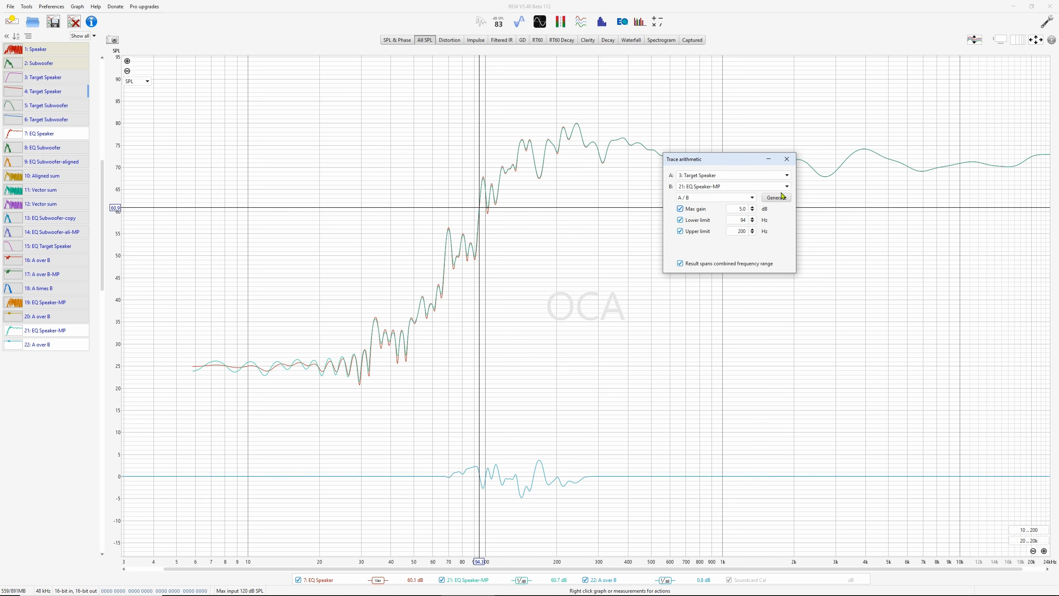
click(786, 159)
- Remove the smoothing from 7: EQ Speaker, 21: EQ Speaker-MP and 22: A over B
right_click(723, 280)
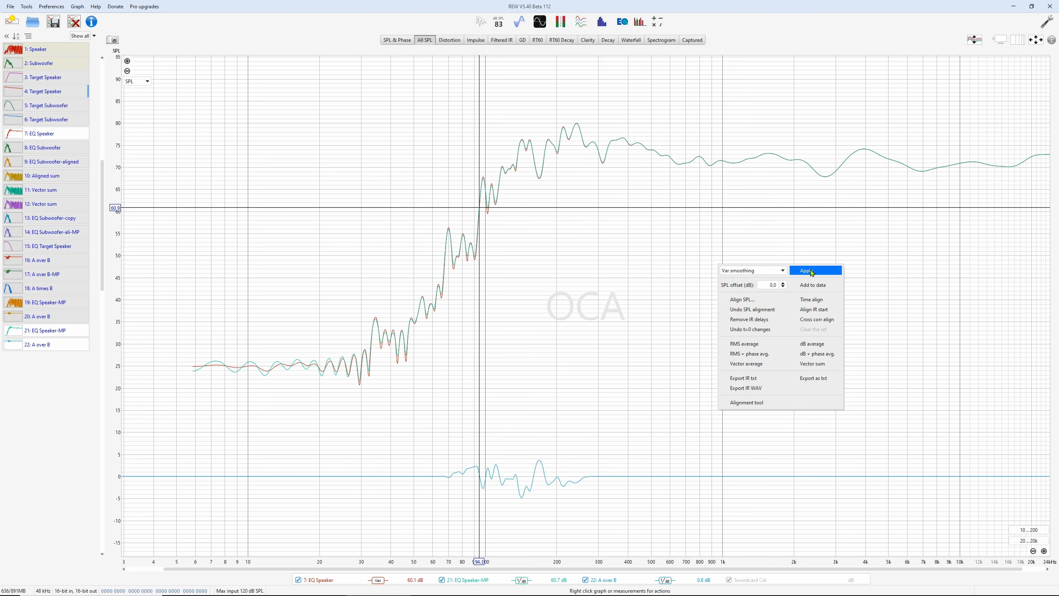
click(750, 270)
click(740, 355)
click(751, 270)
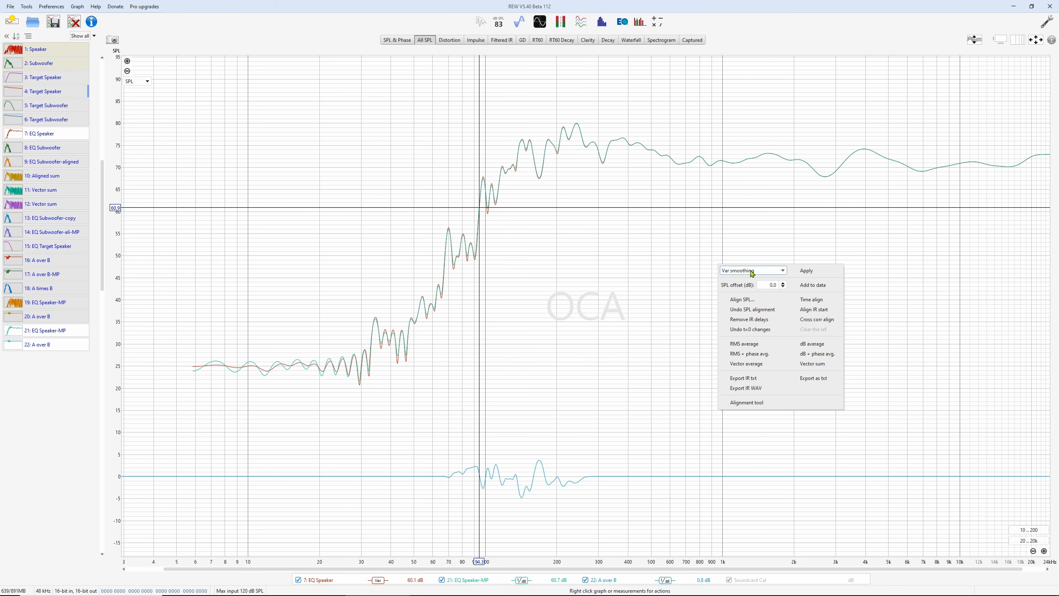
click(742, 358)
click(806, 271)
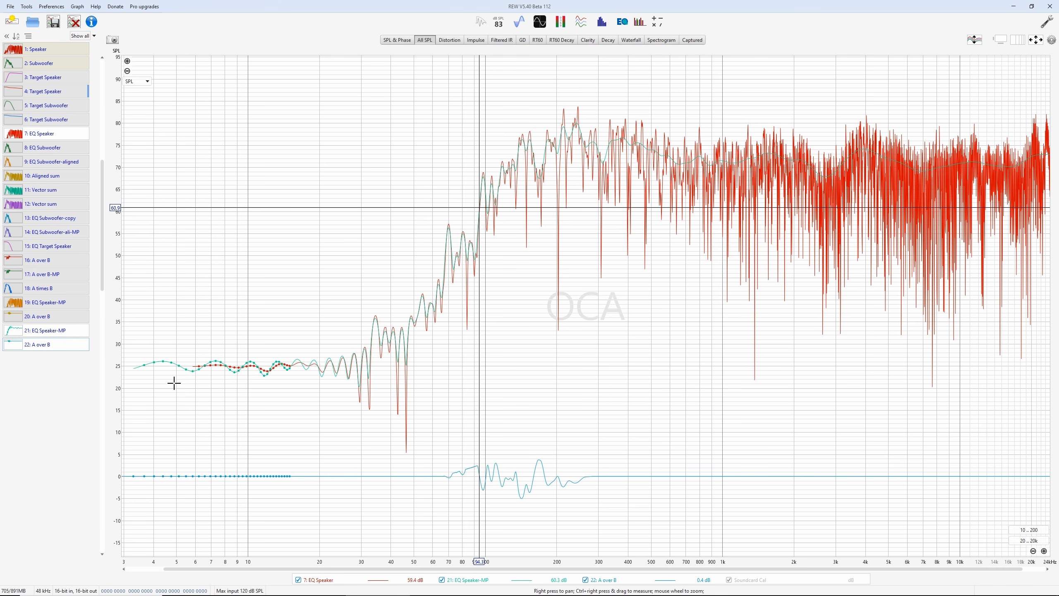
- Compare 20: A over B with 22: A over B, and hide 20: A over B and 21: EQ Speaker-MP
click(58, 318)
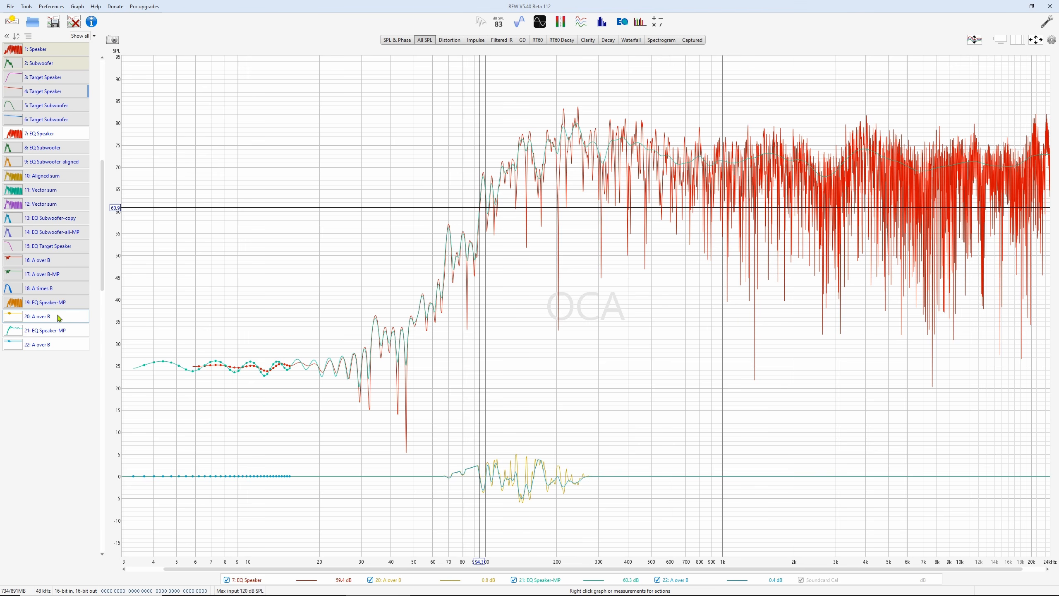
click(59, 318)
click(46, 334)
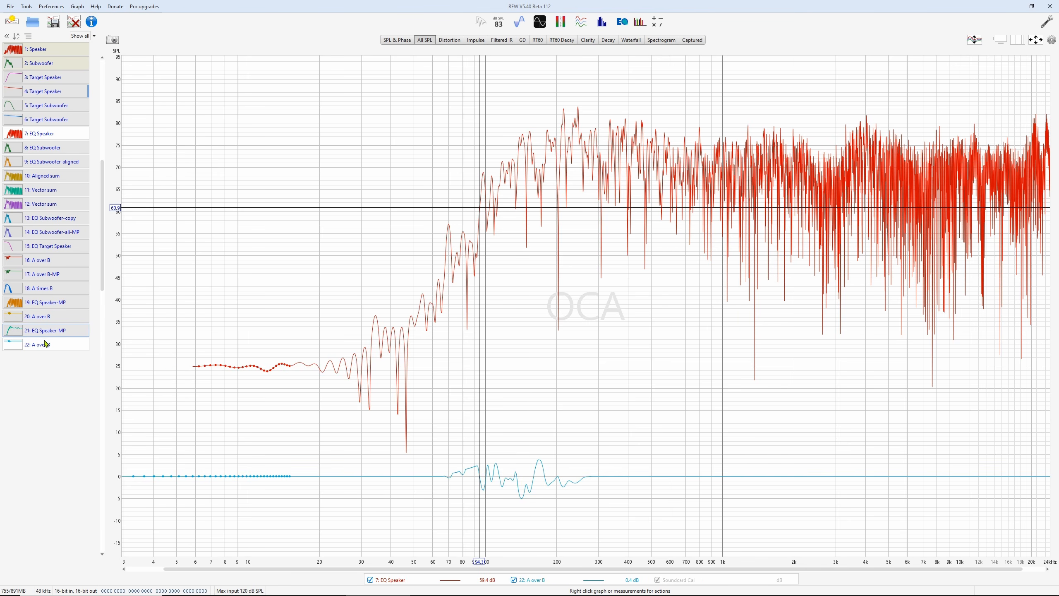
- Make a minimum phase copy of 22: A over B with data replicated outside range, and hide the original trace
right_click(44, 348)
click(94, 580)
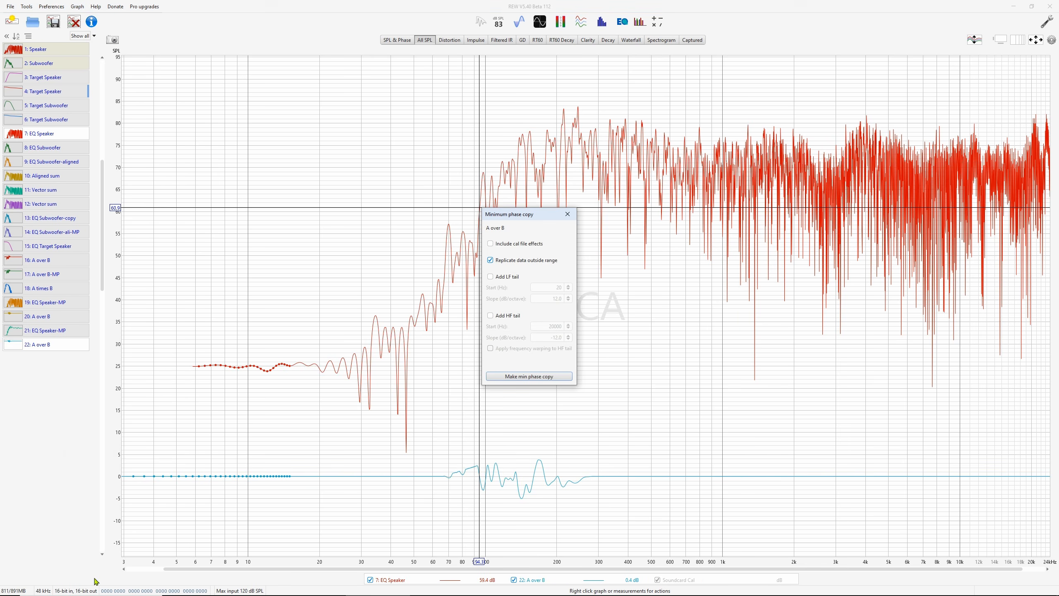
click(519, 377)
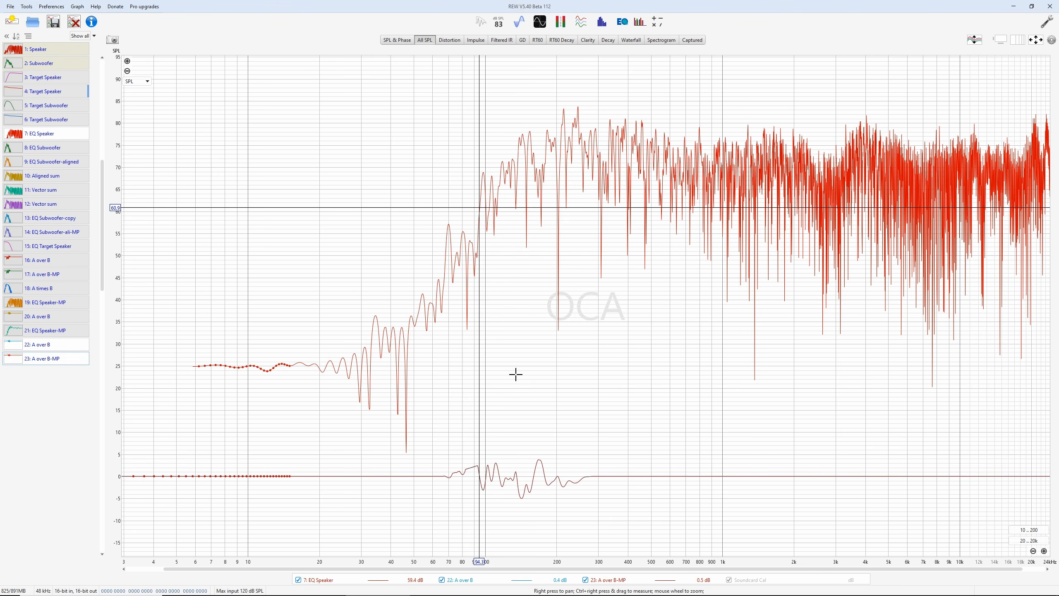
click(42, 345)
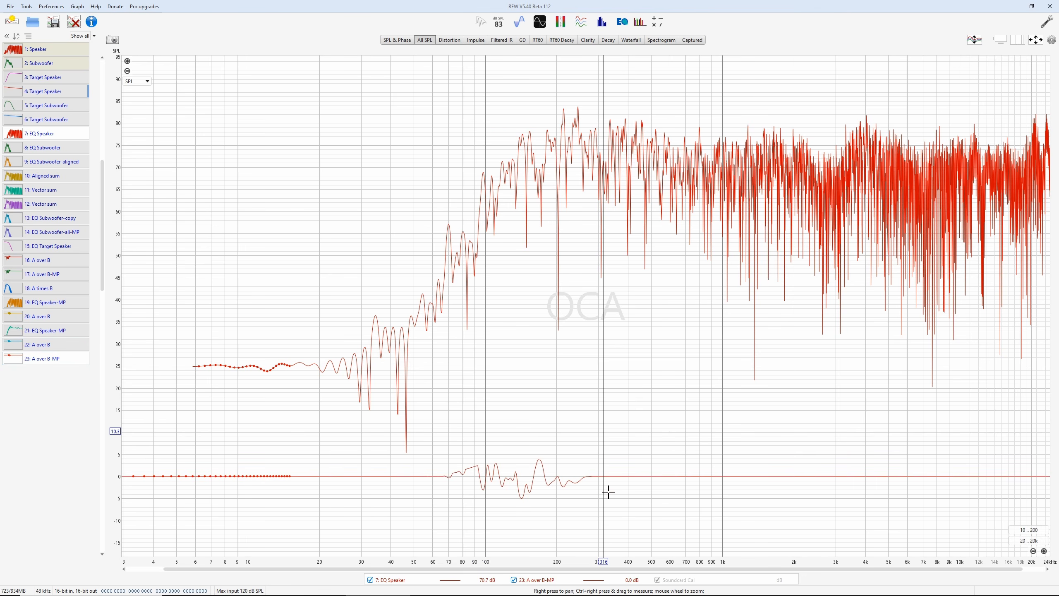
- Multiply 7: EQ Speaker by 23: A over B-MP using trace arithmetic
click(657, 21)
click(726, 176)
scroll(735, 259, down, 3)
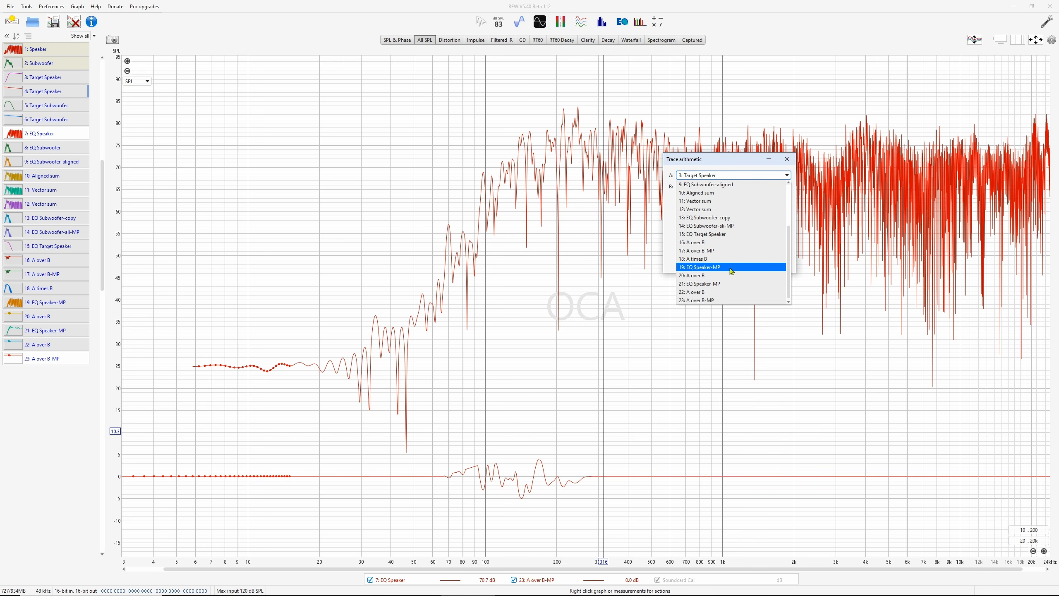
scroll(726, 225, up, 3)
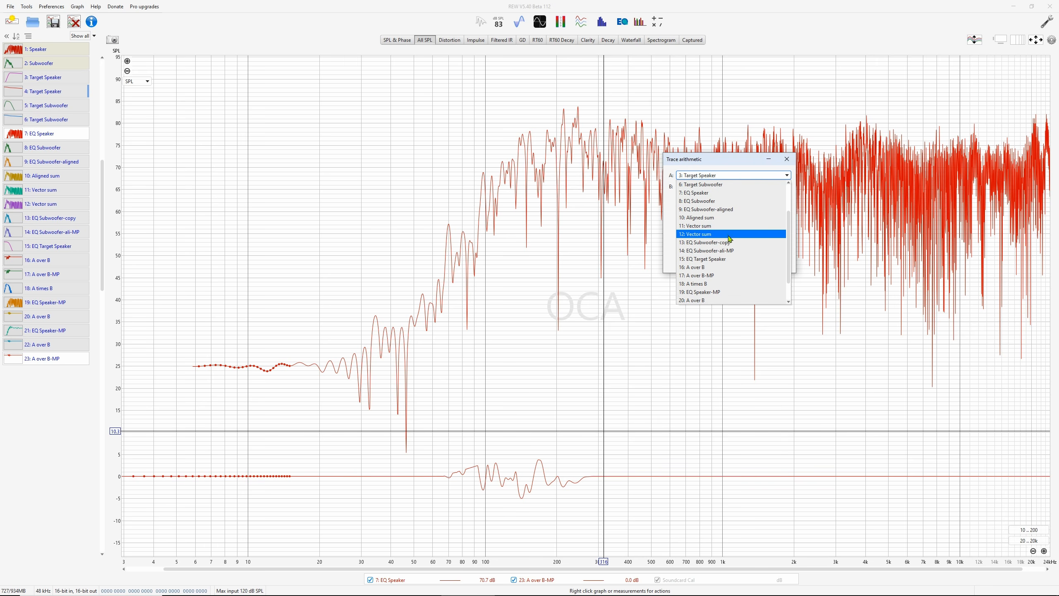
click(722, 192)
click(721, 189)
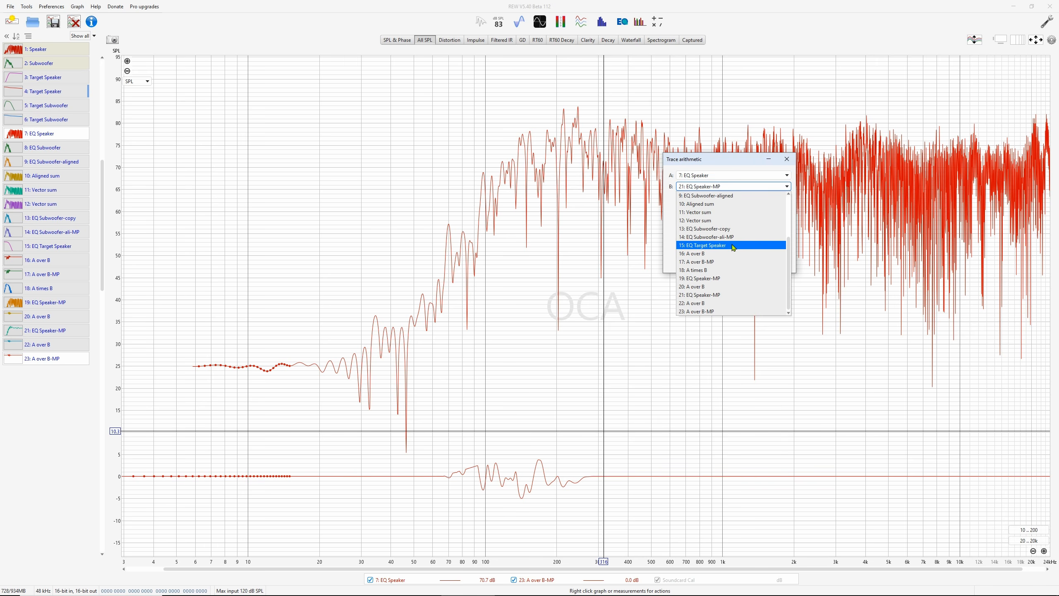
click(711, 312)
click(710, 199)
click(713, 225)
click(776, 198)
click(787, 158)
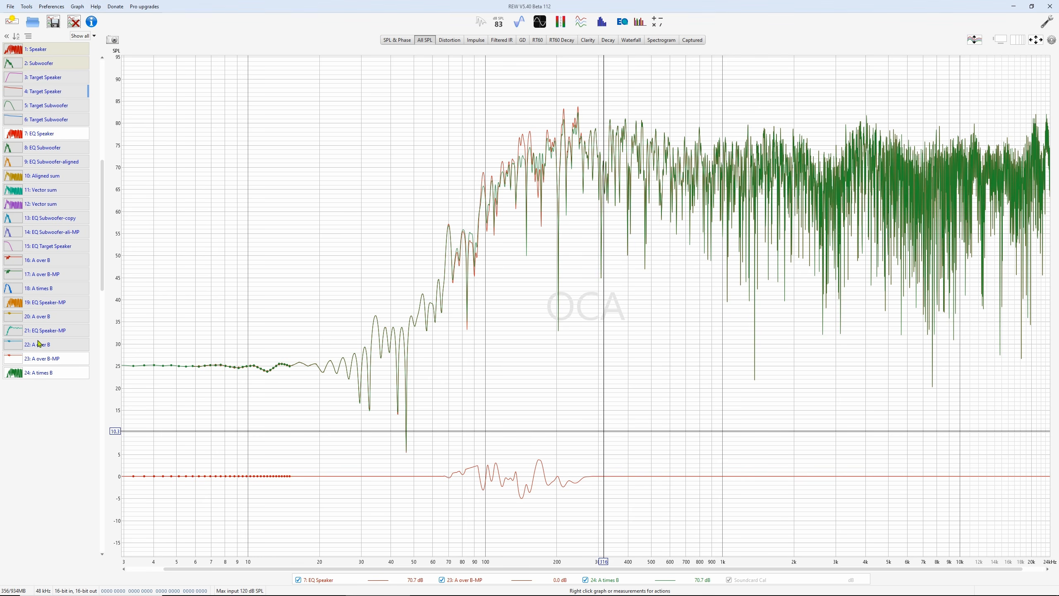
- Show only 18: A times B and 24: A times B, and generate their vector sum
click(69, 358)
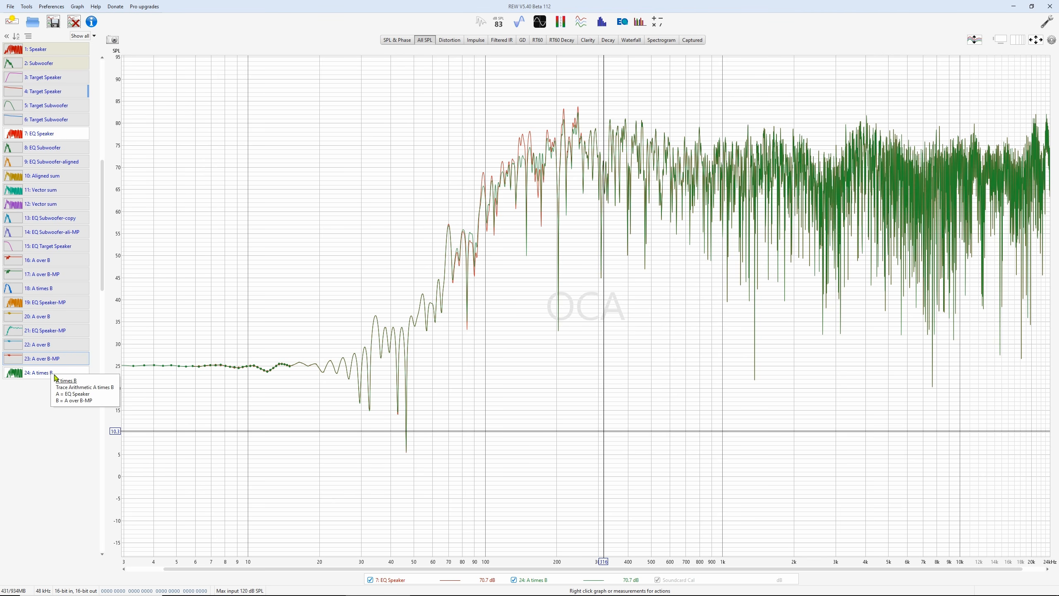
click(45, 290)
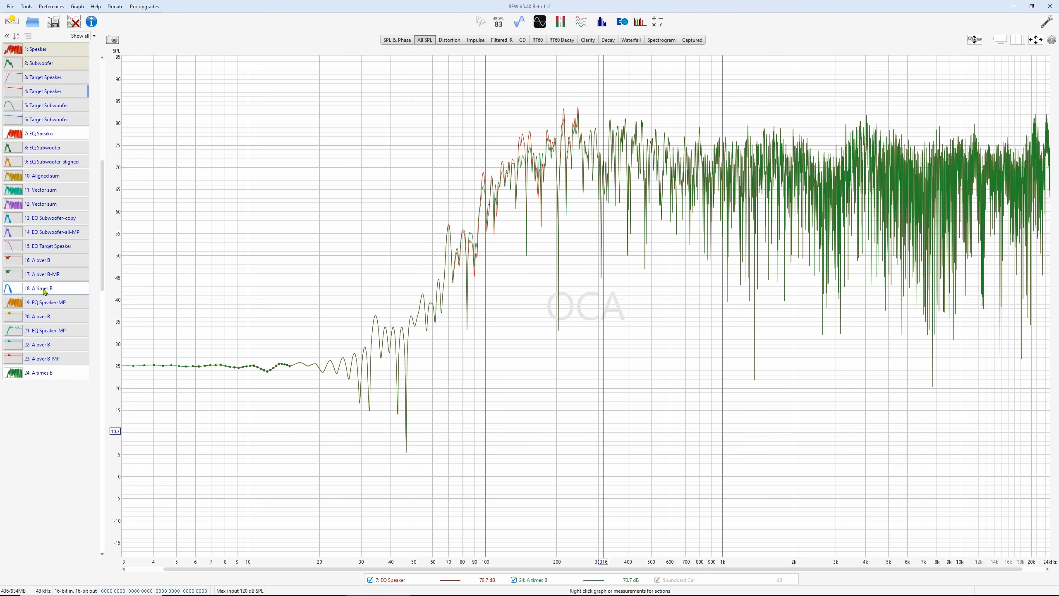
click(50, 138)
right_click(813, 313)
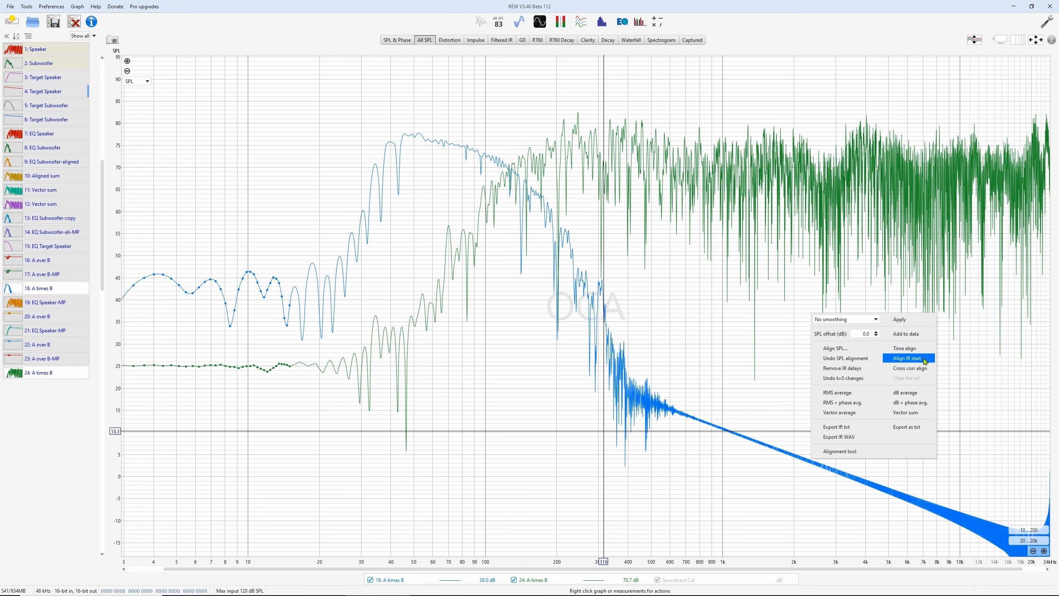
click(903, 412)
- Show only the new vector sum and 4: Target Speaker, and apply Var smoothing to both
click(37, 288)
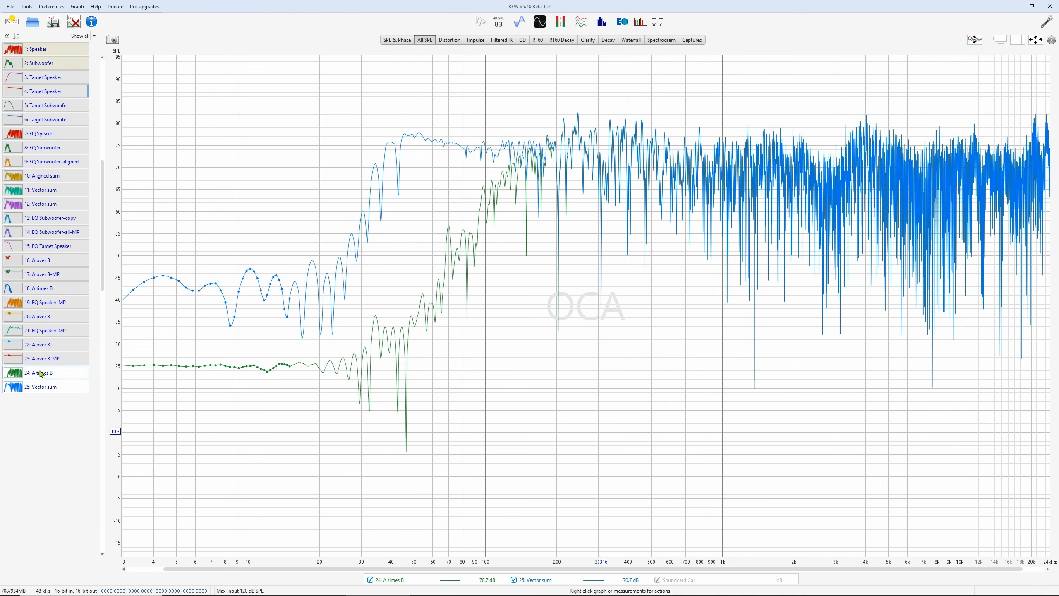
click(41, 373)
click(53, 97)
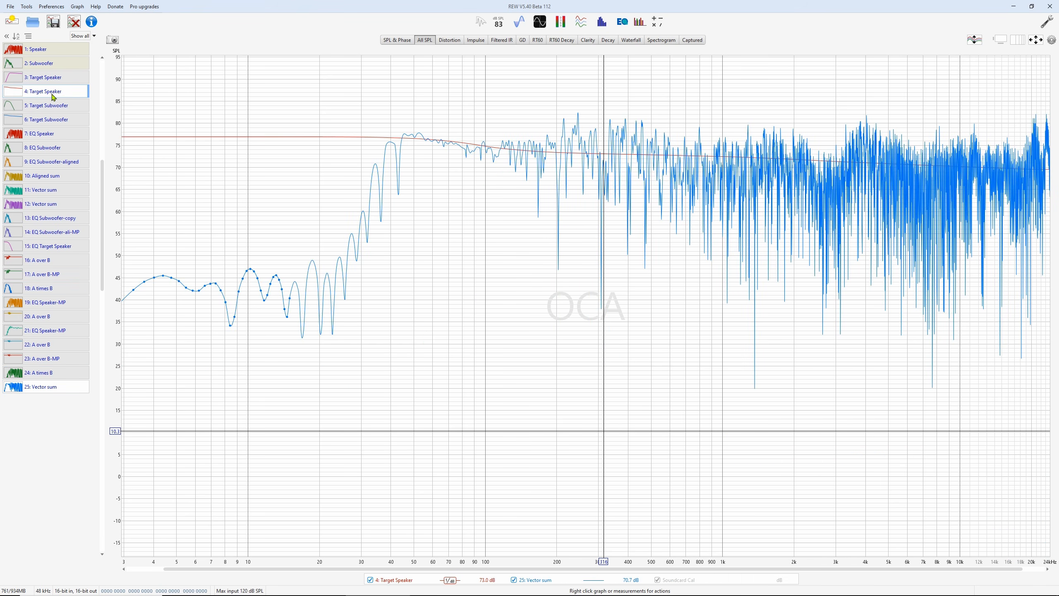
right_click(540, 337)
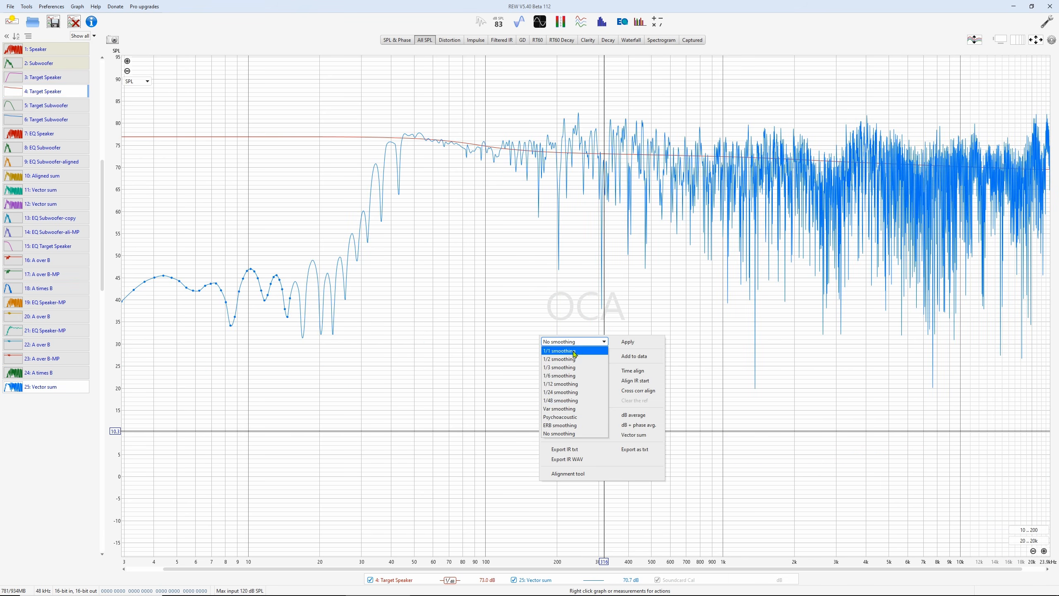
click(567, 409)
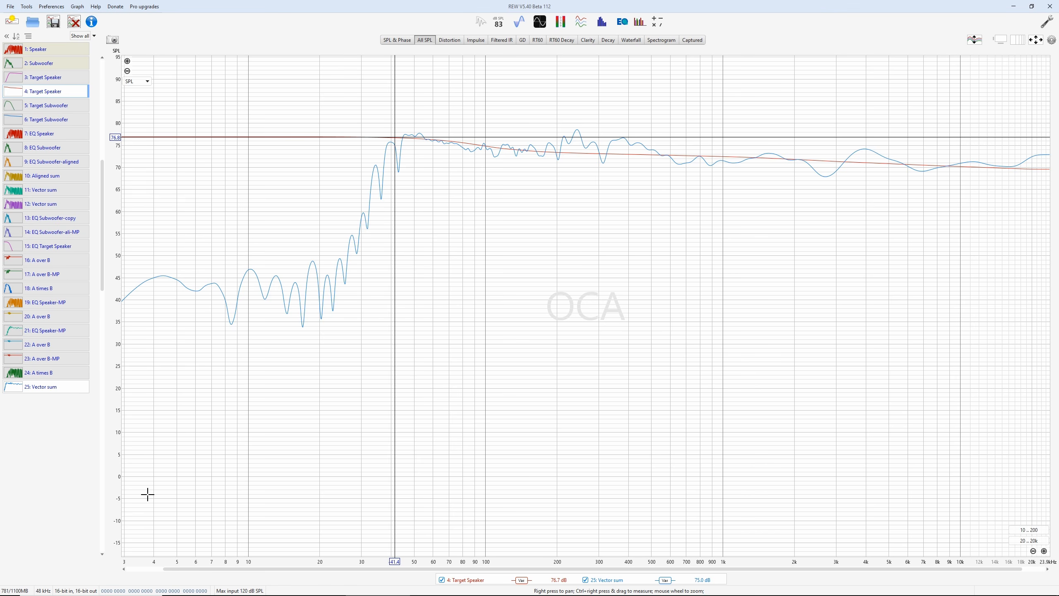
right_click(59, 396)
click(251, 365)
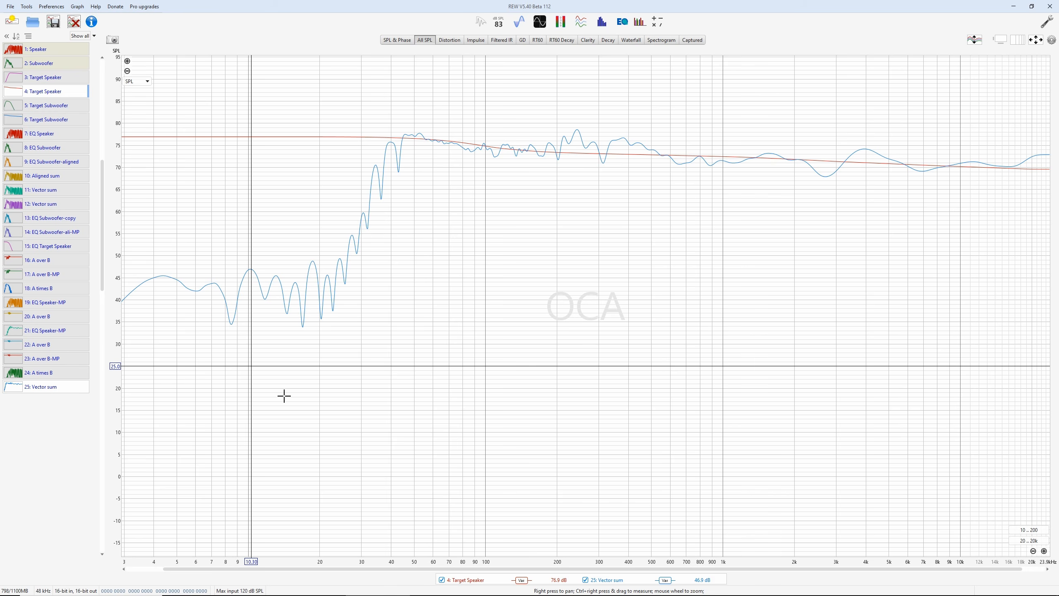